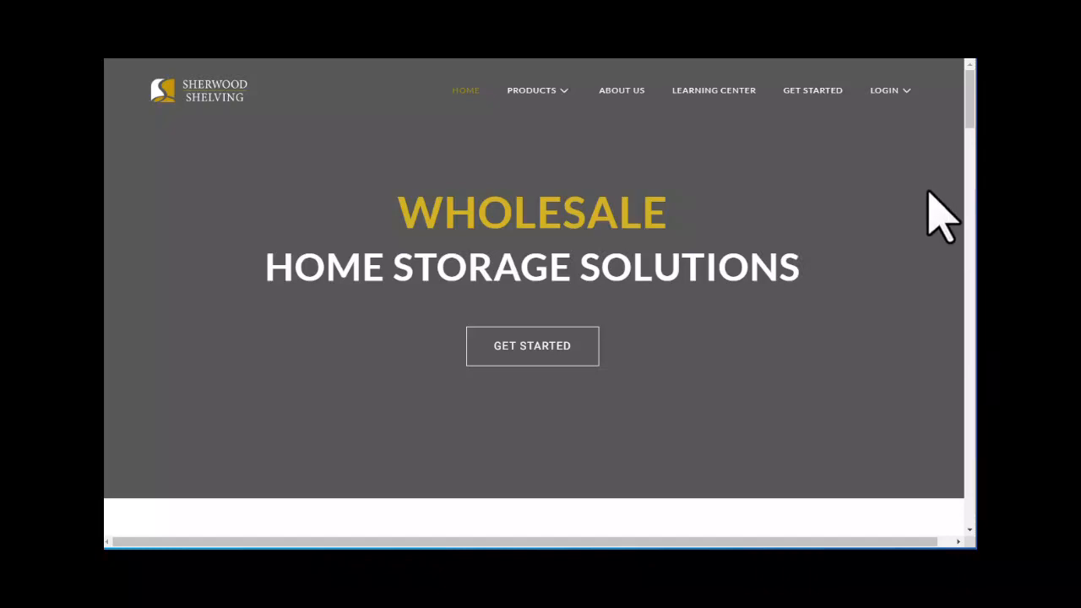
- Go to the Online Ordering sign-in page from the LOGIN menu
mouse_move(891, 94)
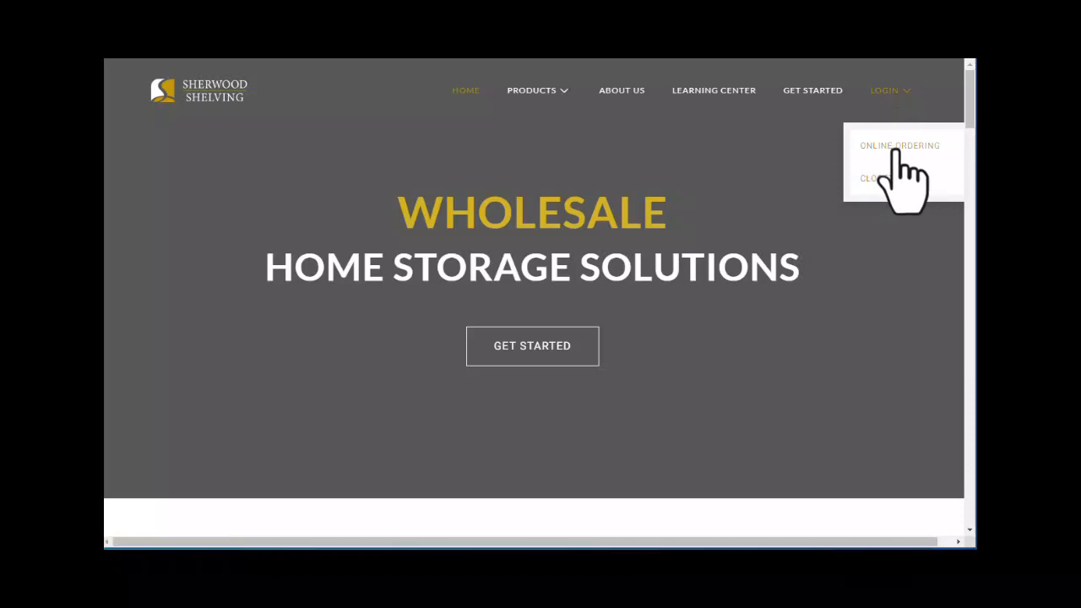
left_click(895, 147)
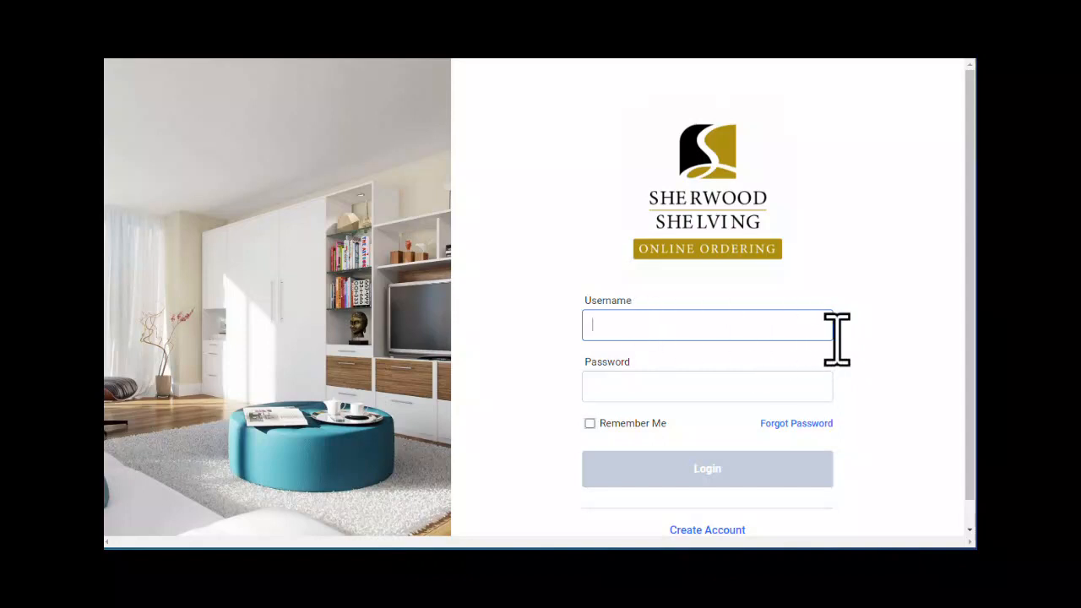
- Sign in to Online Ordering with the company username and password
type("Imperial")
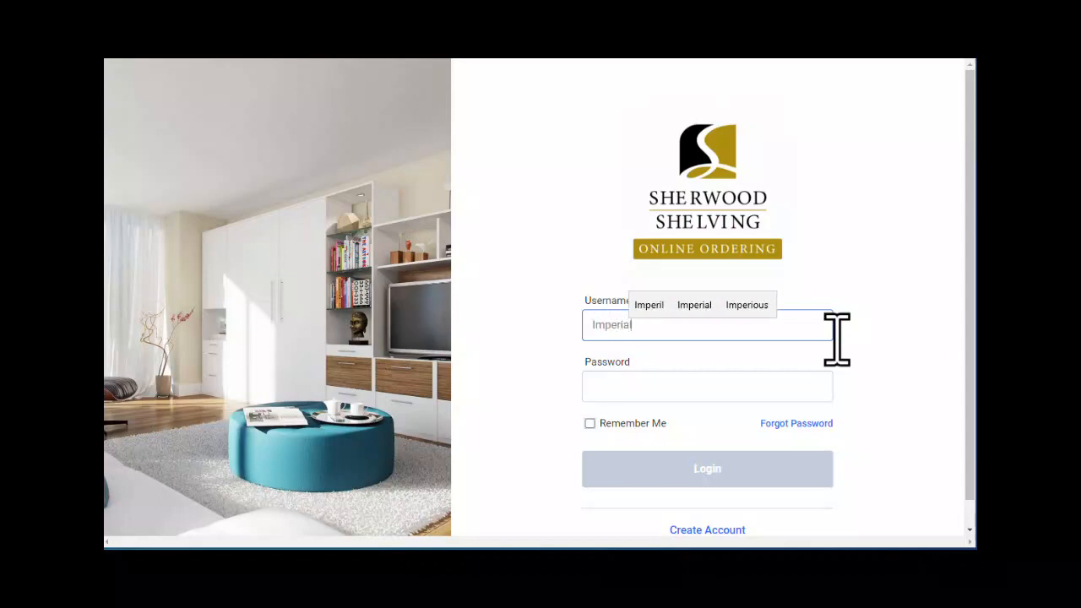
key("Tab")
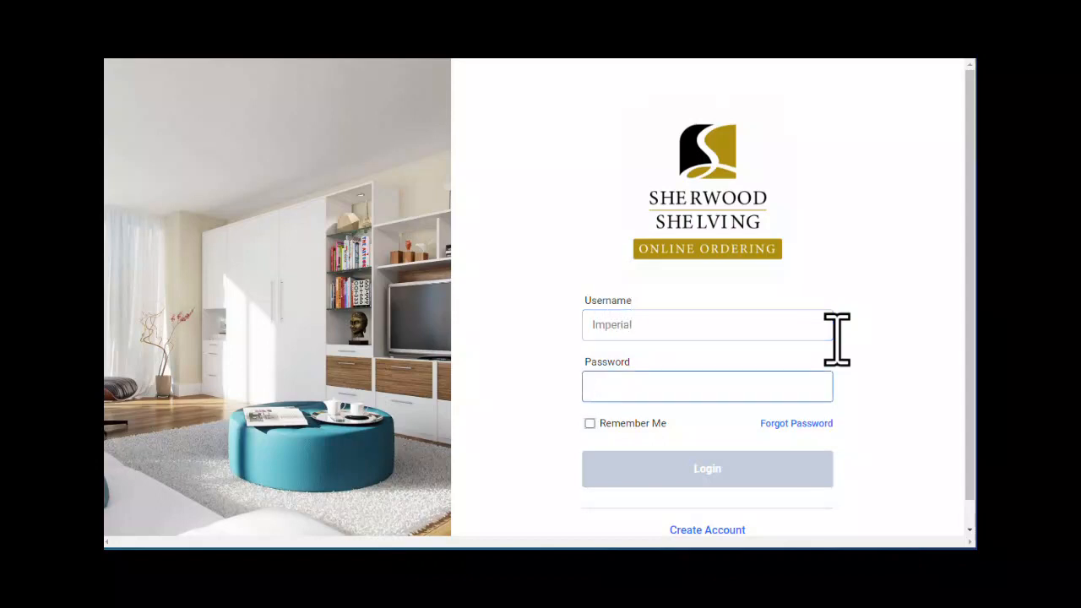
type("********")
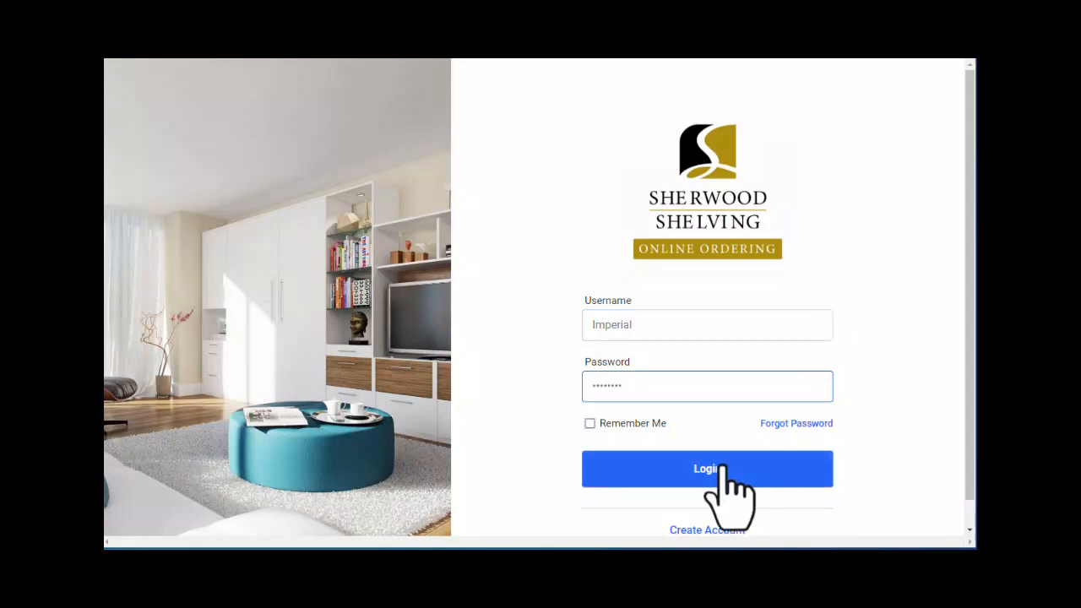
left_click(726, 493)
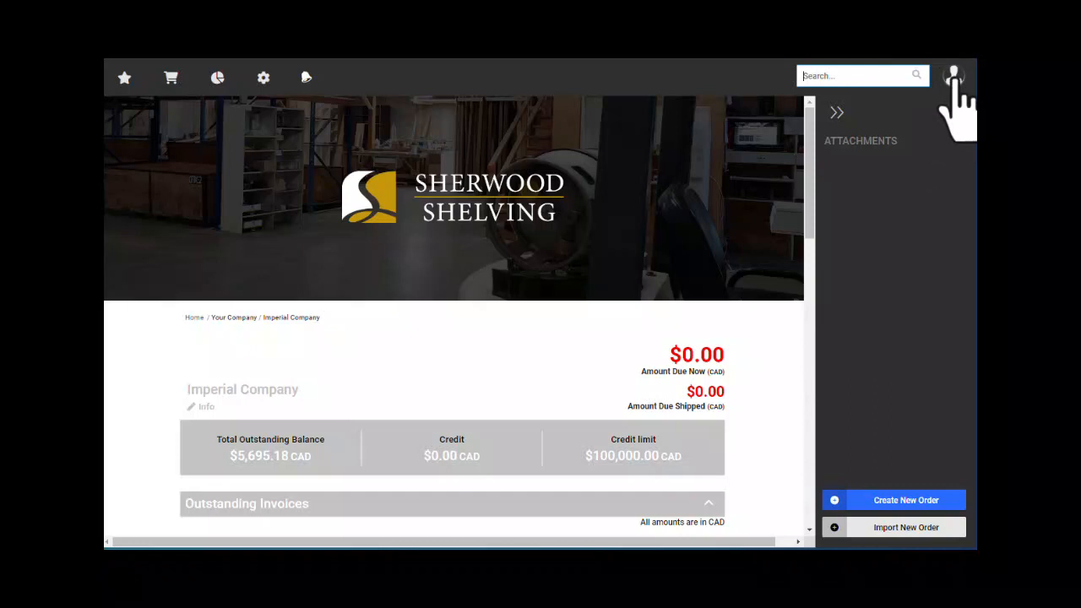
- Open the account options menu and look over the Imperial Company page
left_click(954, 78)
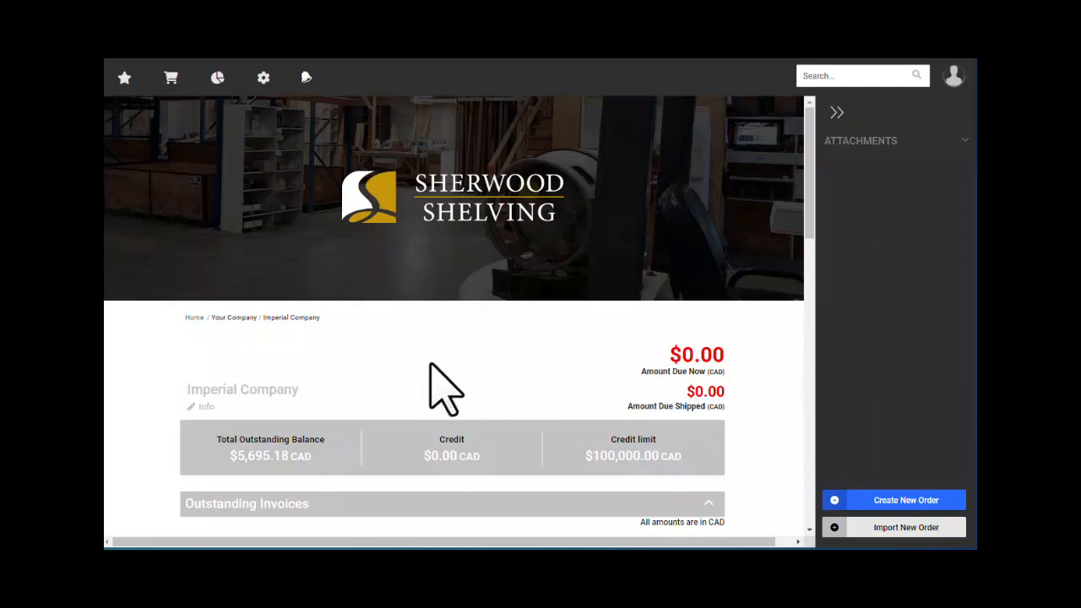
scroll(361, 374, "down", 3)
left_click_drag(190, 254, 296, 254)
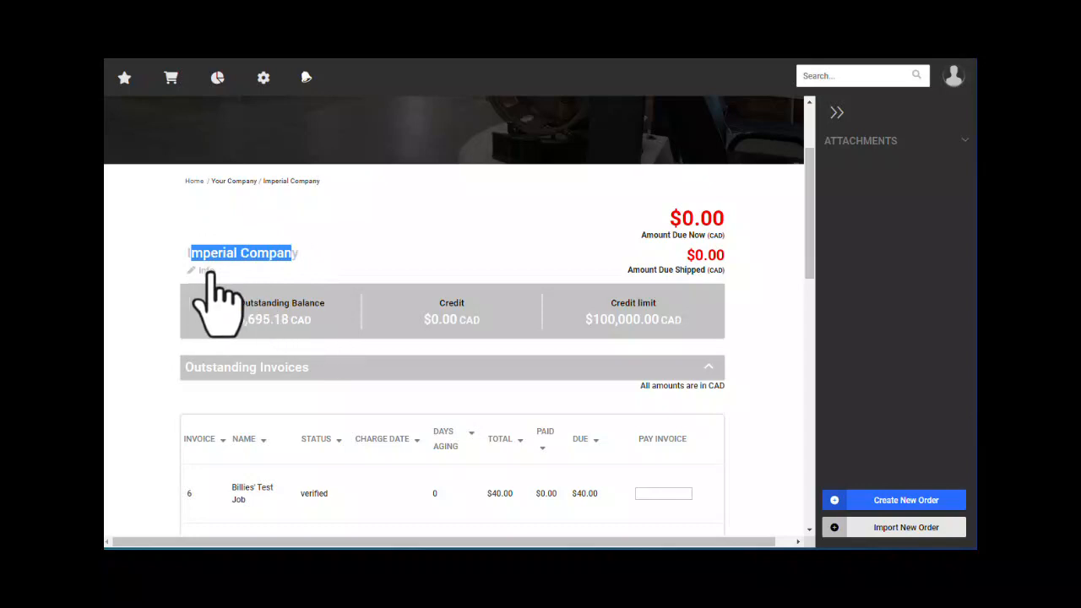
left_click(318, 254)
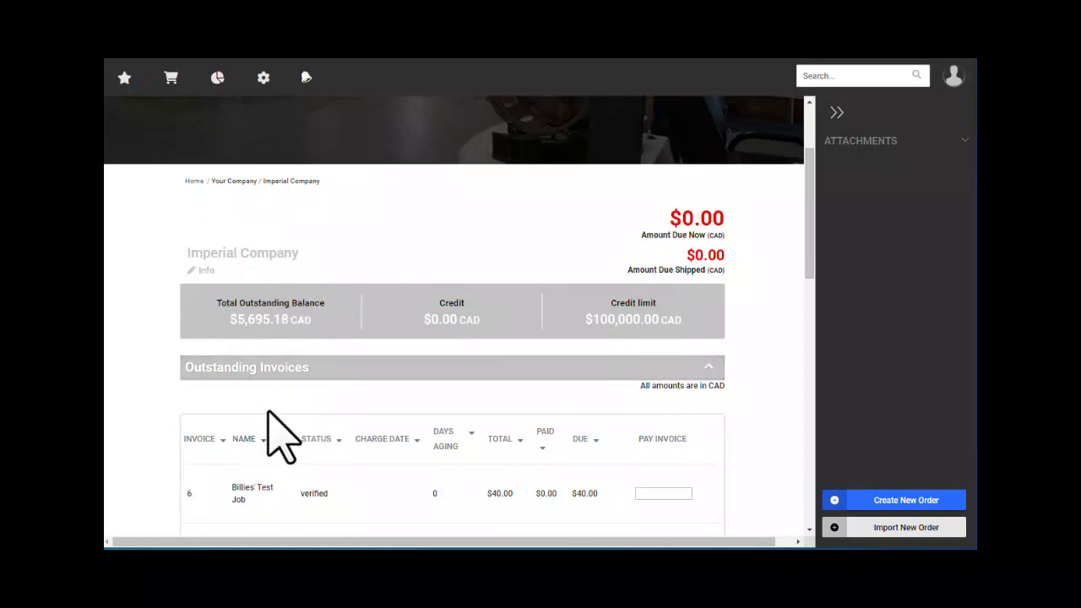
- Scroll through the invoices table and collapse the Outstanding Invoices section
scroll(273, 434, "down", 2)
scroll(284, 463, "up", 1)
scroll(290, 454, "down", 2)
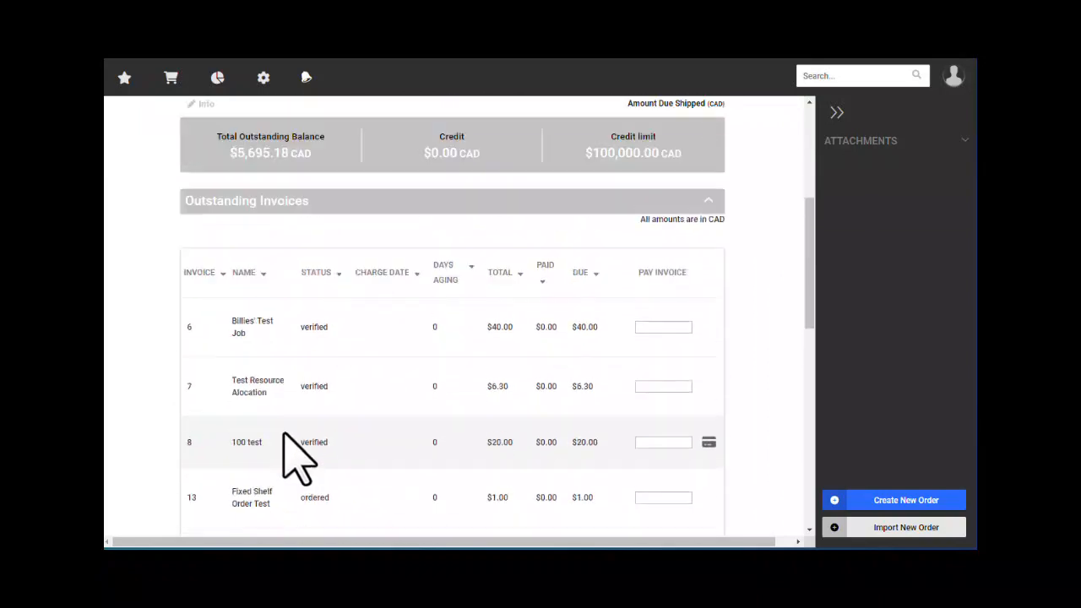
scroll(312, 405, "up", 1)
left_click(341, 302)
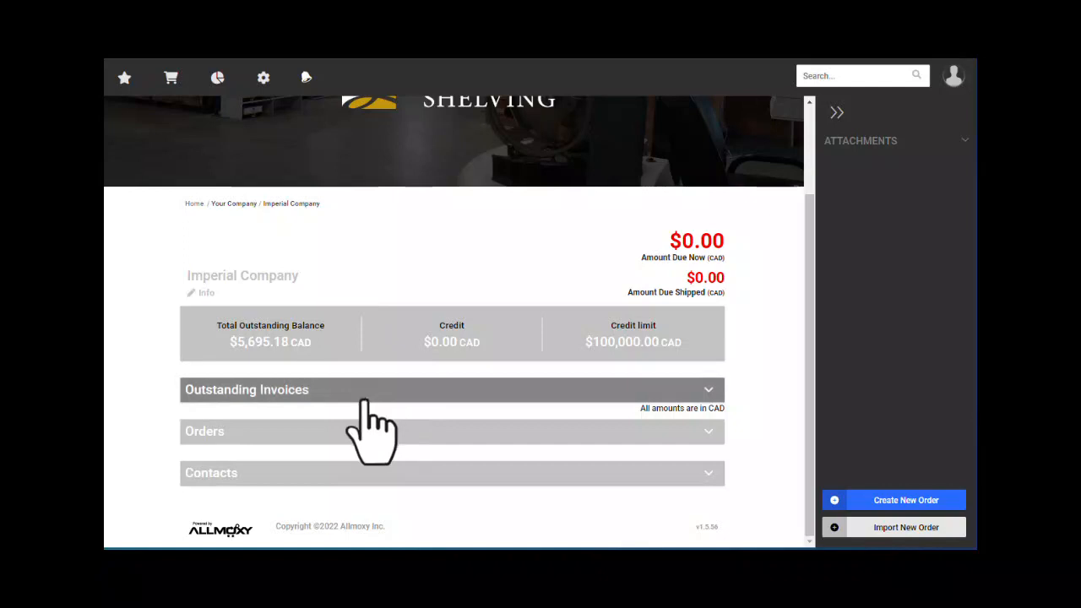
left_click(244, 434)
scroll(249, 448, "down", 1)
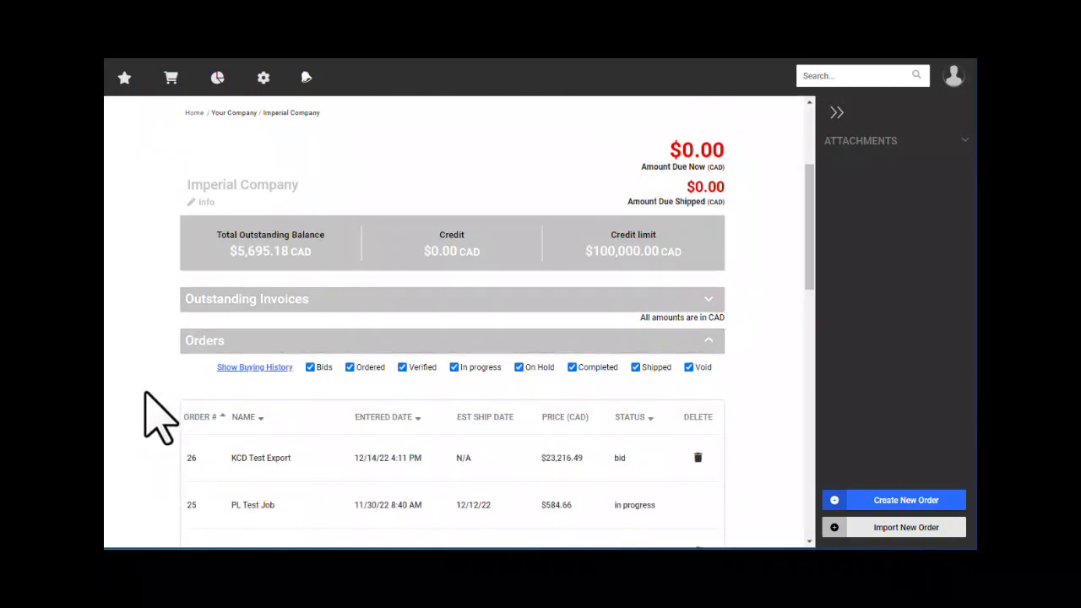
scroll(152, 397, "down", 1)
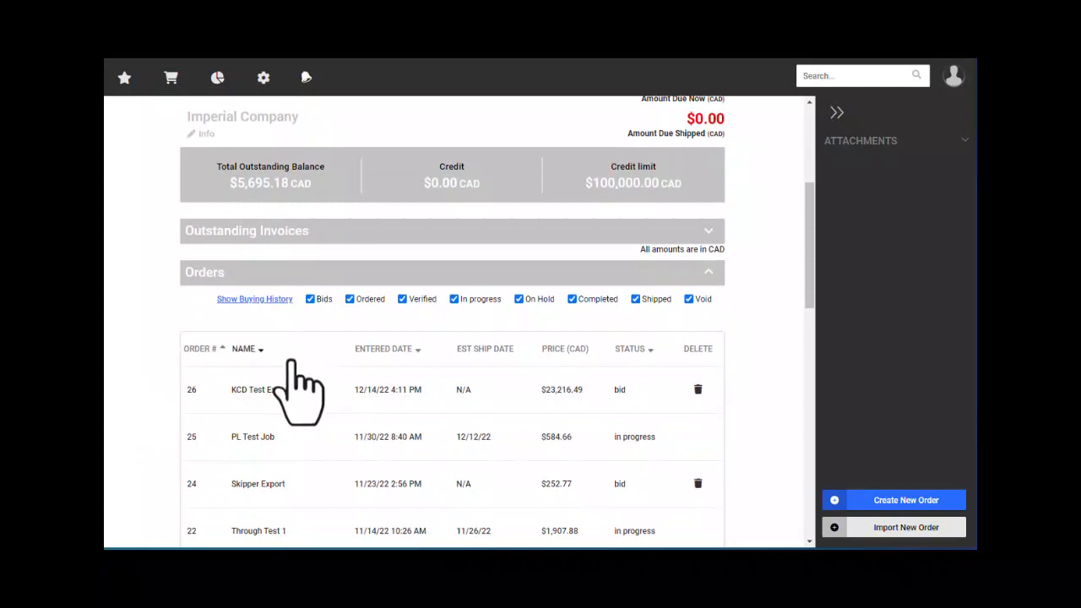
scroll(292, 363, "down", 1)
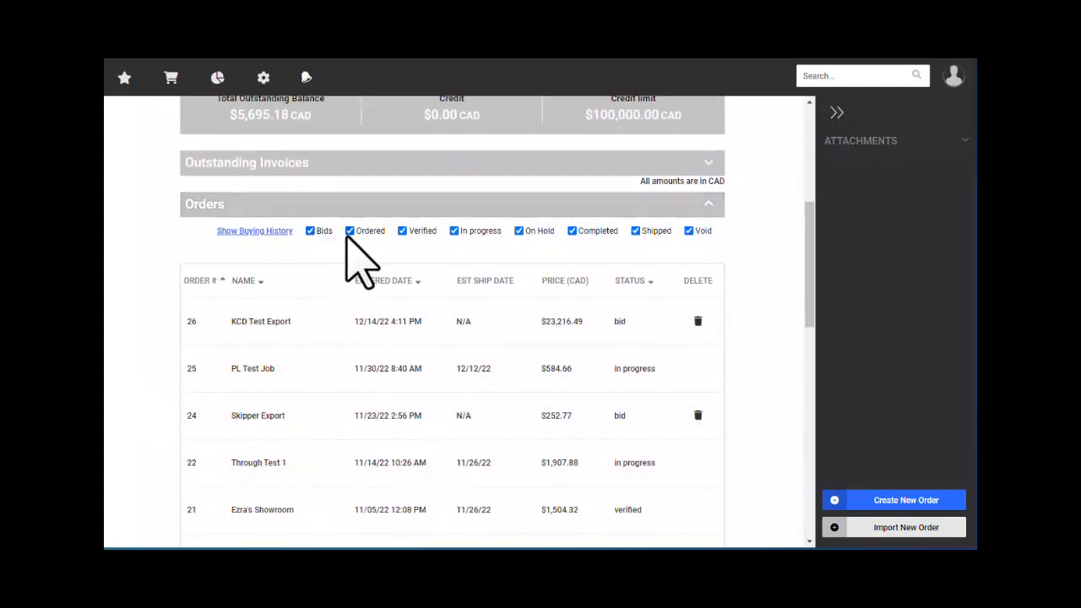
left_click(454, 231)
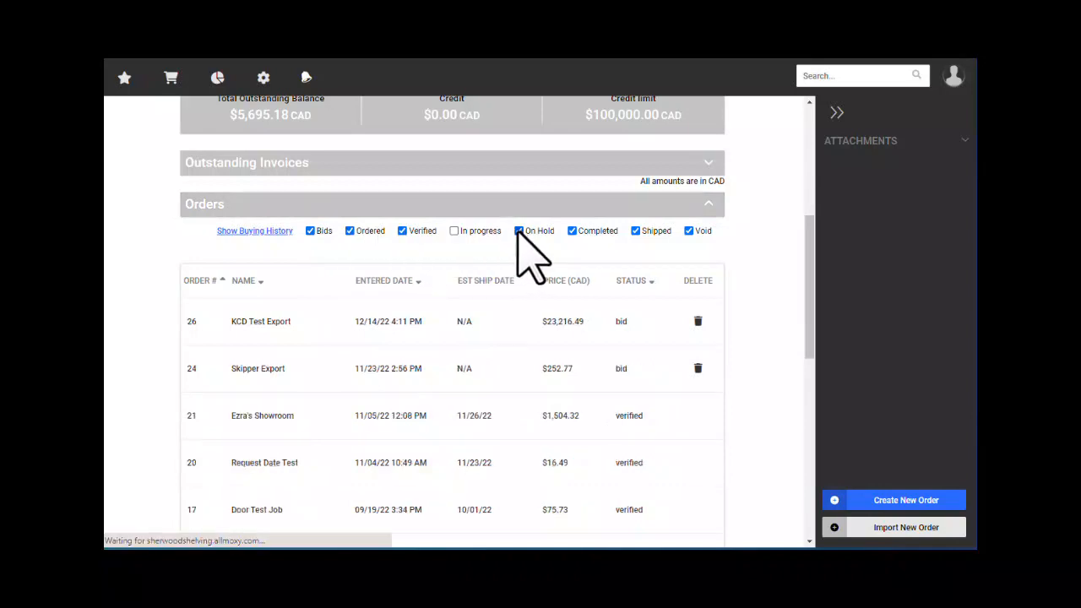
left_click(519, 231)
left_click(572, 230)
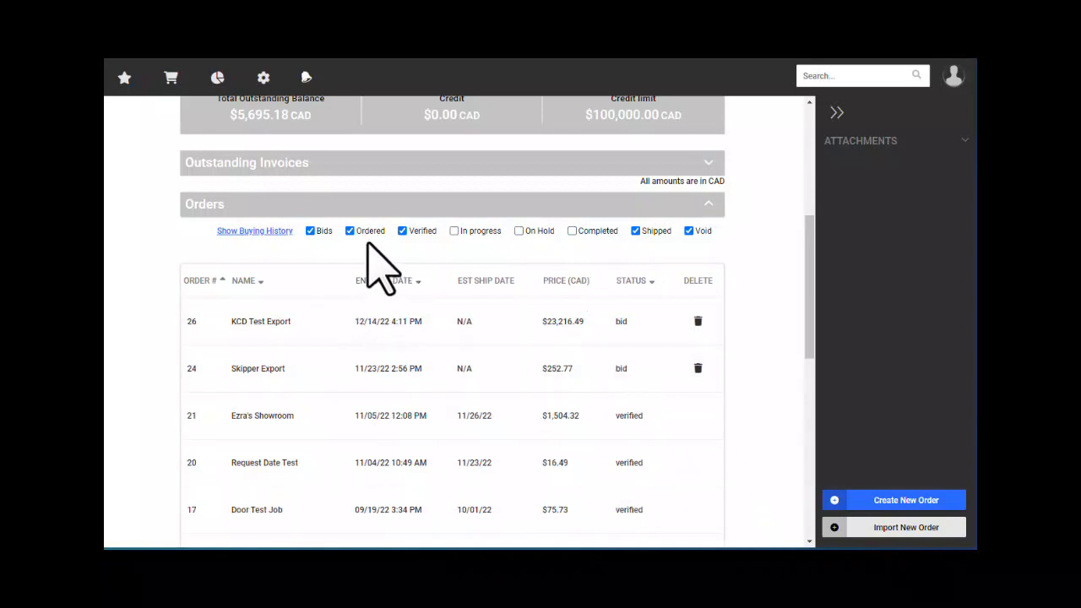
left_click(455, 231)
left_click(519, 230)
left_click(572, 230)
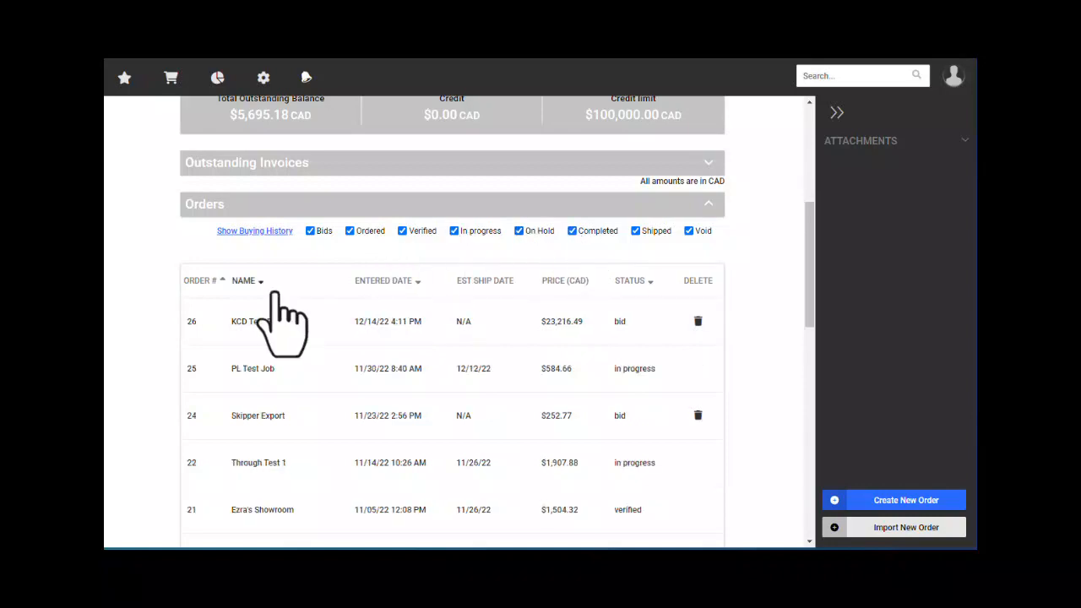
scroll(415, 358, "down", 2)
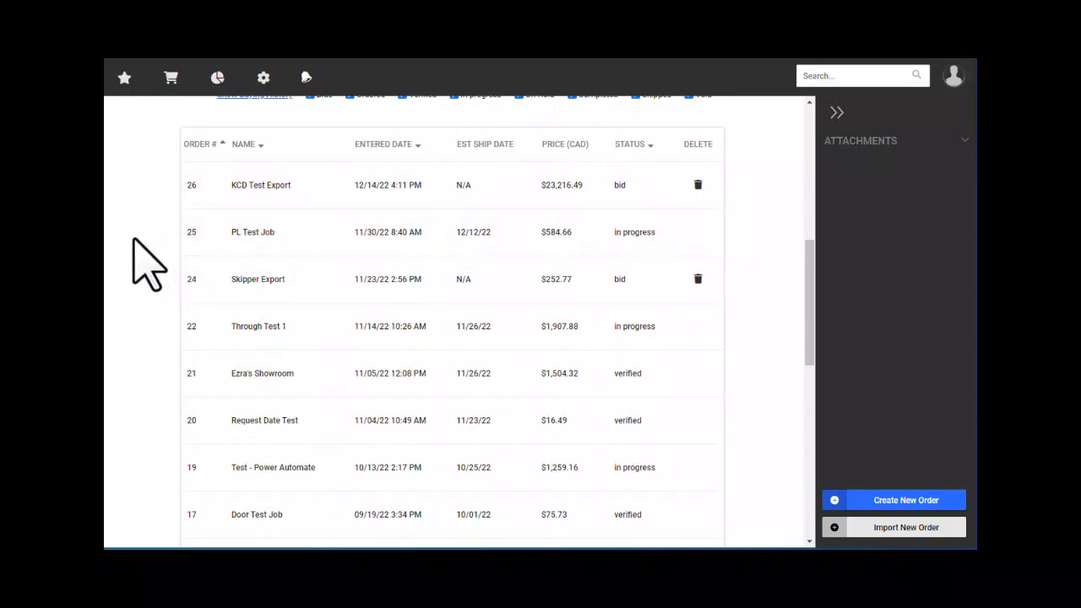
scroll(140, 254, "down", 1)
scroll(205, 309, "up", 2)
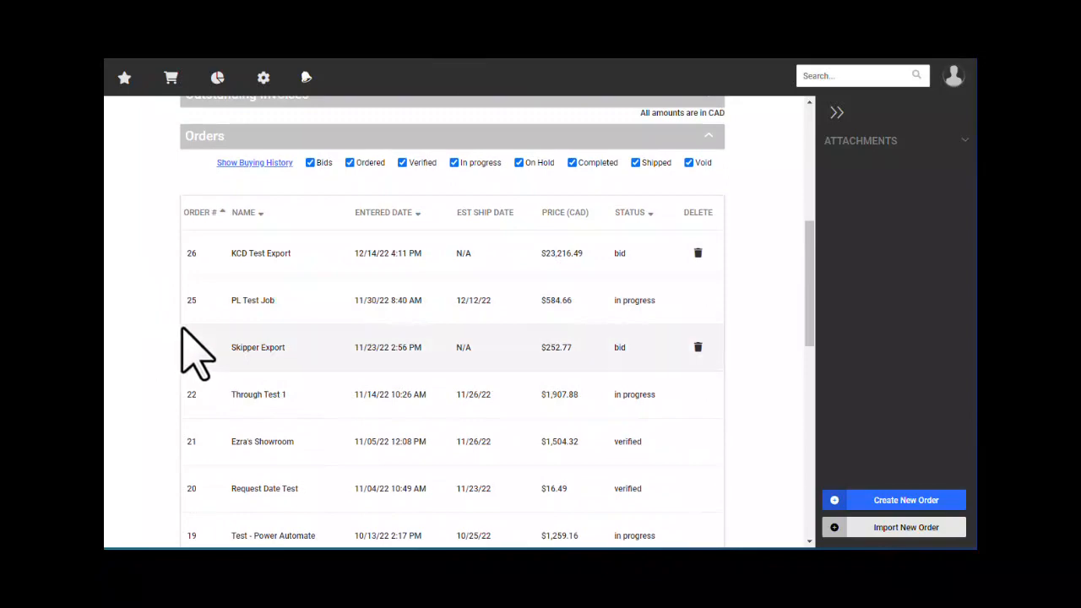
scroll(193, 342, "down", 3)
scroll(253, 346, "up", 4)
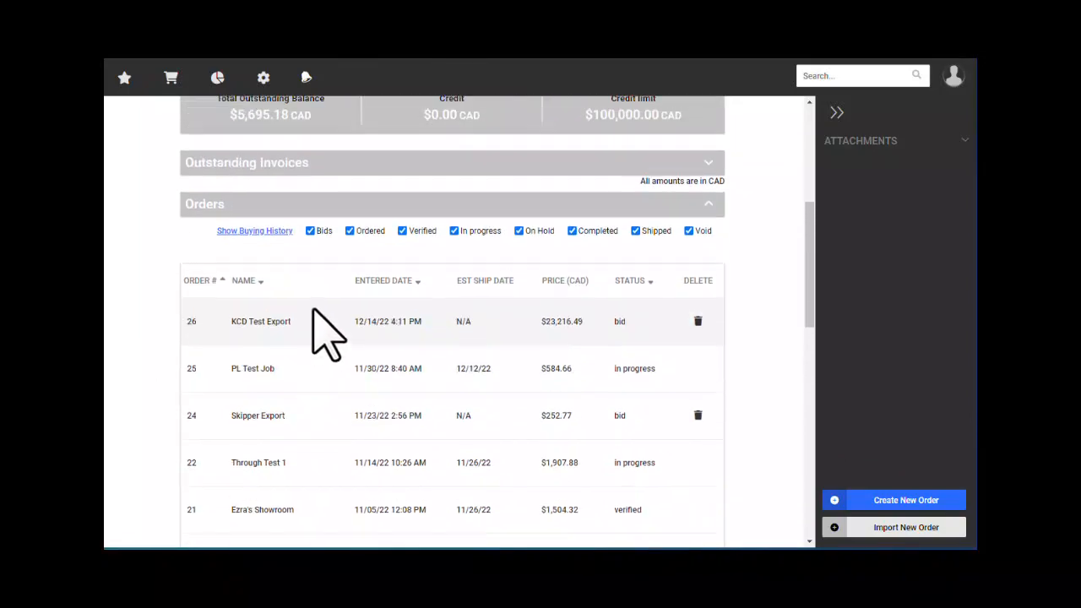
left_click(318, 207)
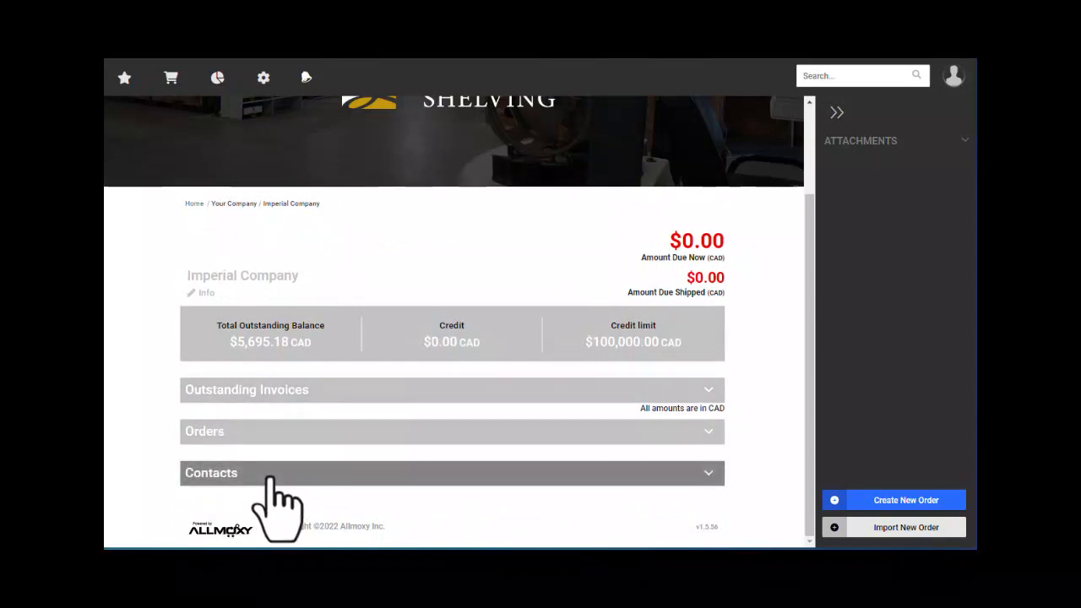
- Expand Contacts to list the company's one contact, then bring up the quick-links menu
left_click(272, 479)
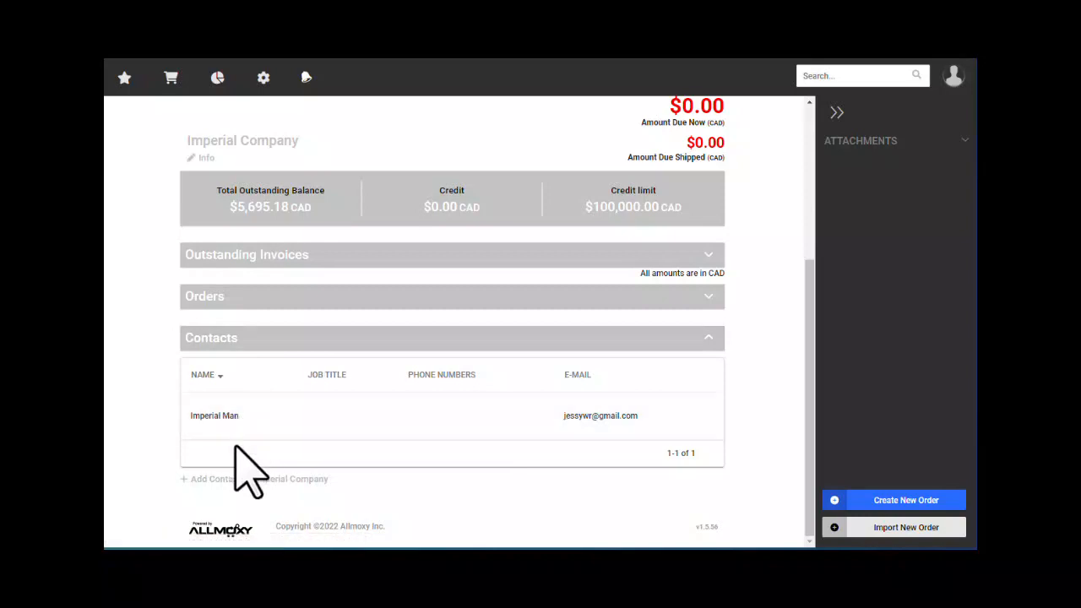
left_click_drag(193, 140, 301, 144)
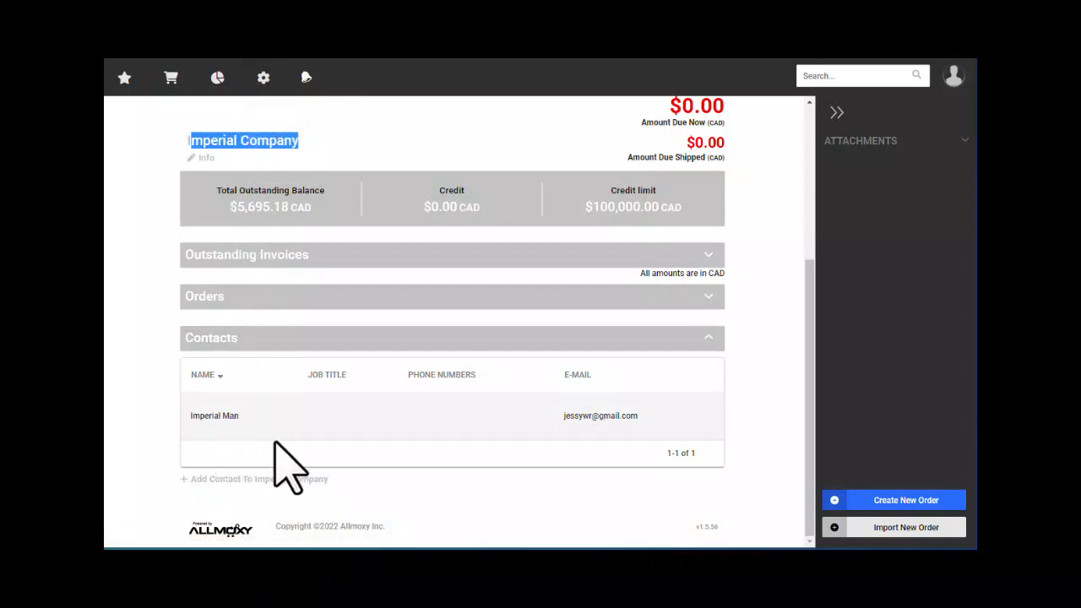
scroll(285, 464, "up", 3)
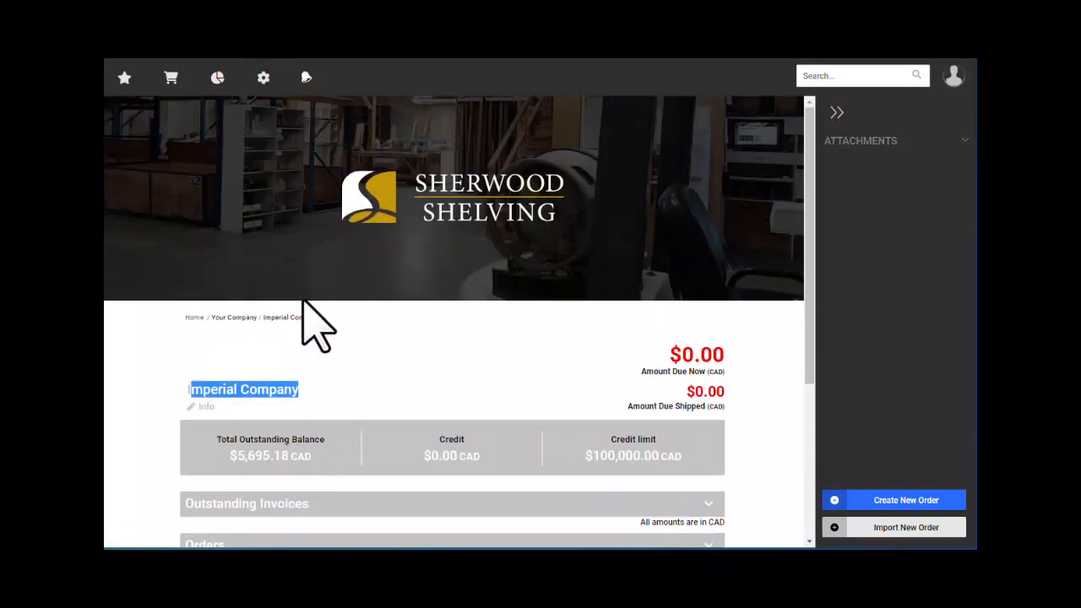
mouse_move(131, 83)
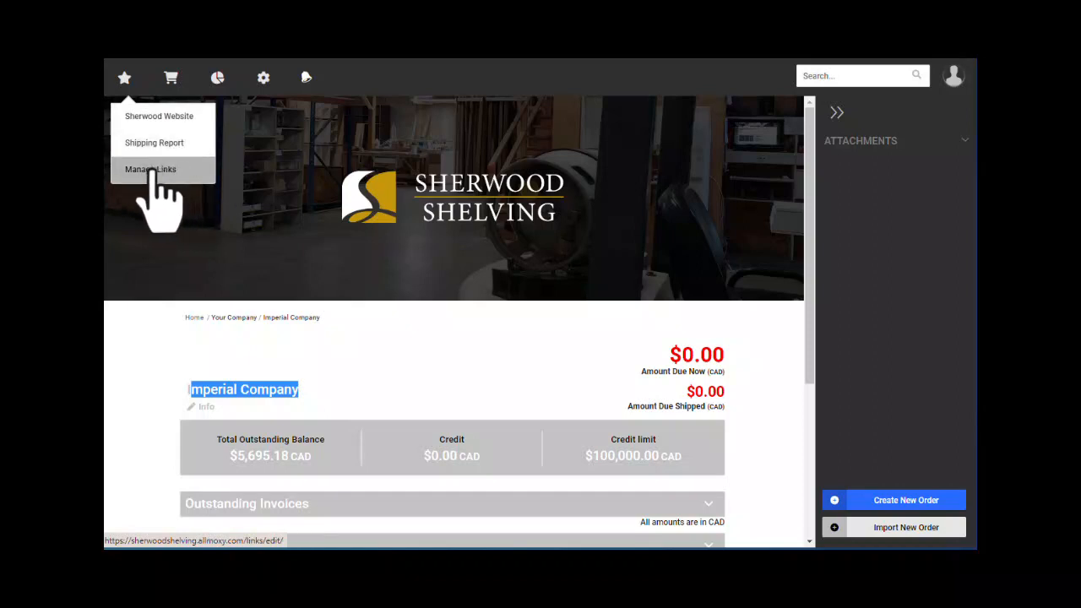
left_click(159, 172)
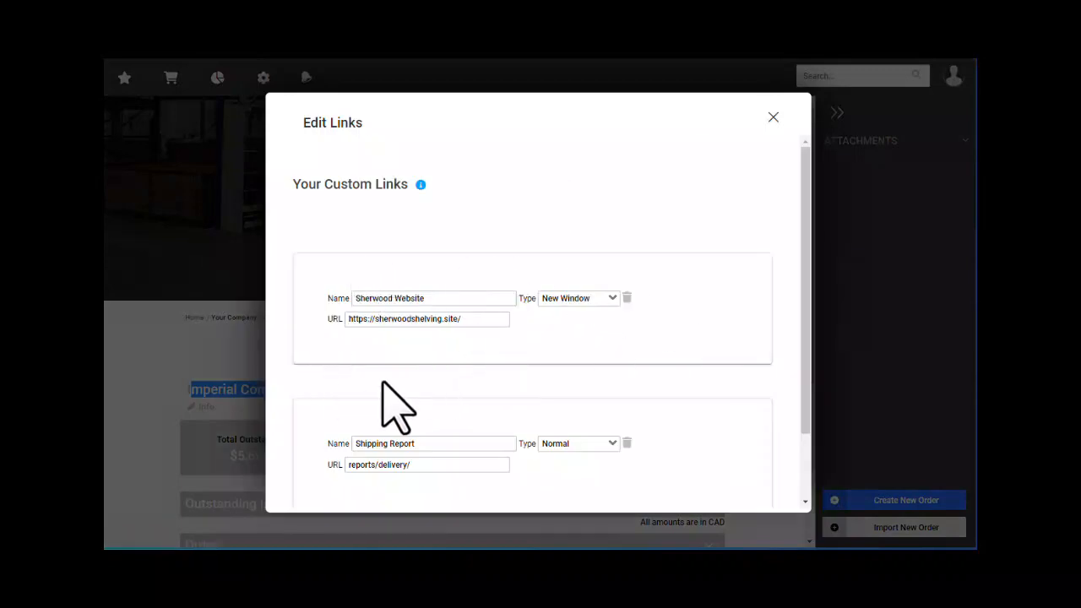
scroll(388, 401, "down", 2)
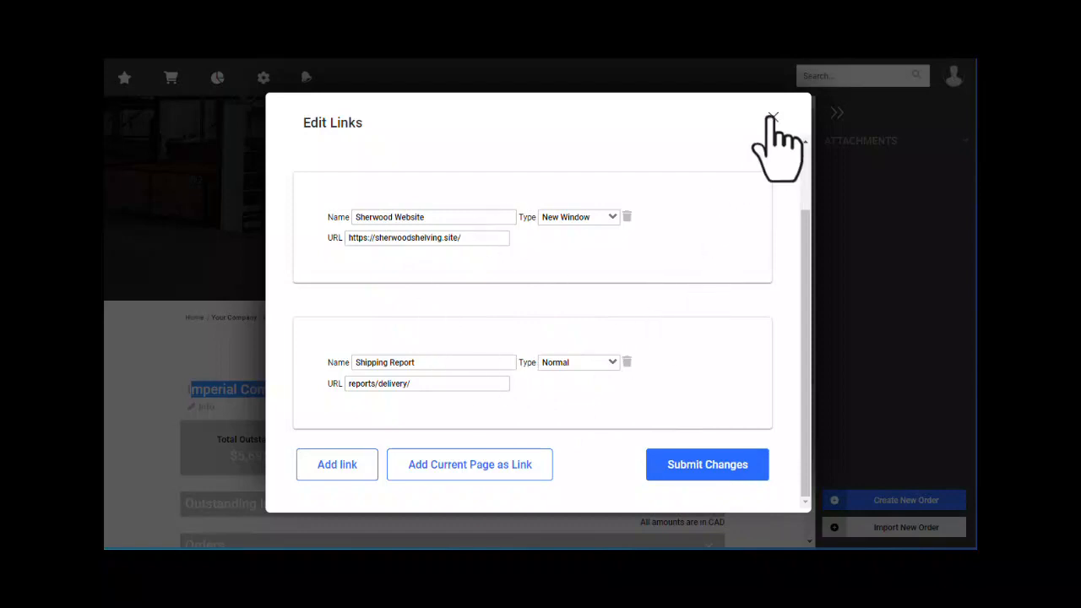
left_click(772, 118)
mouse_move(171, 79)
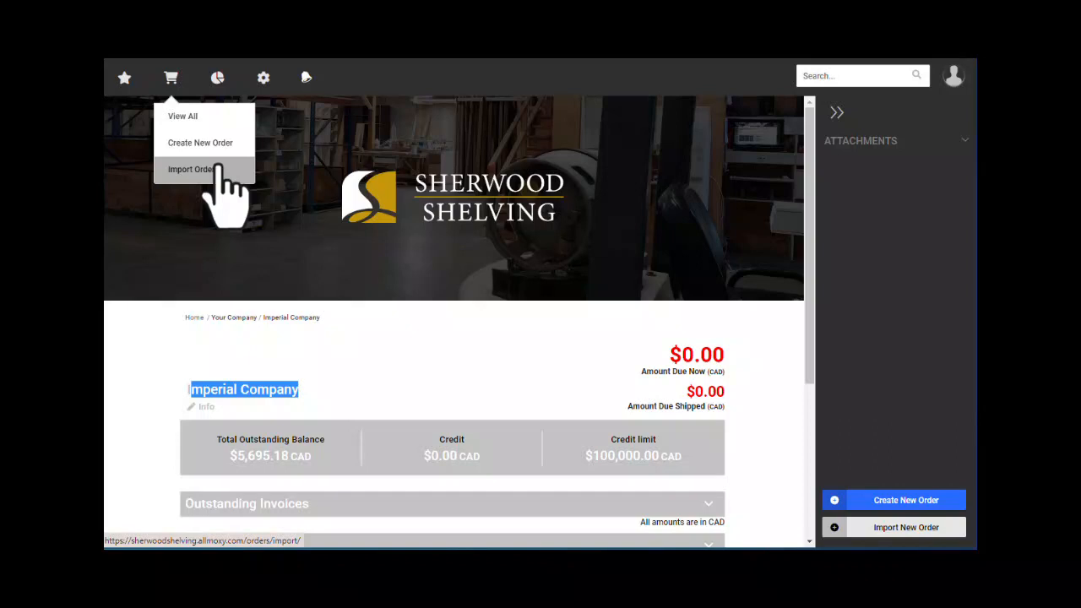
mouse_move(220, 84)
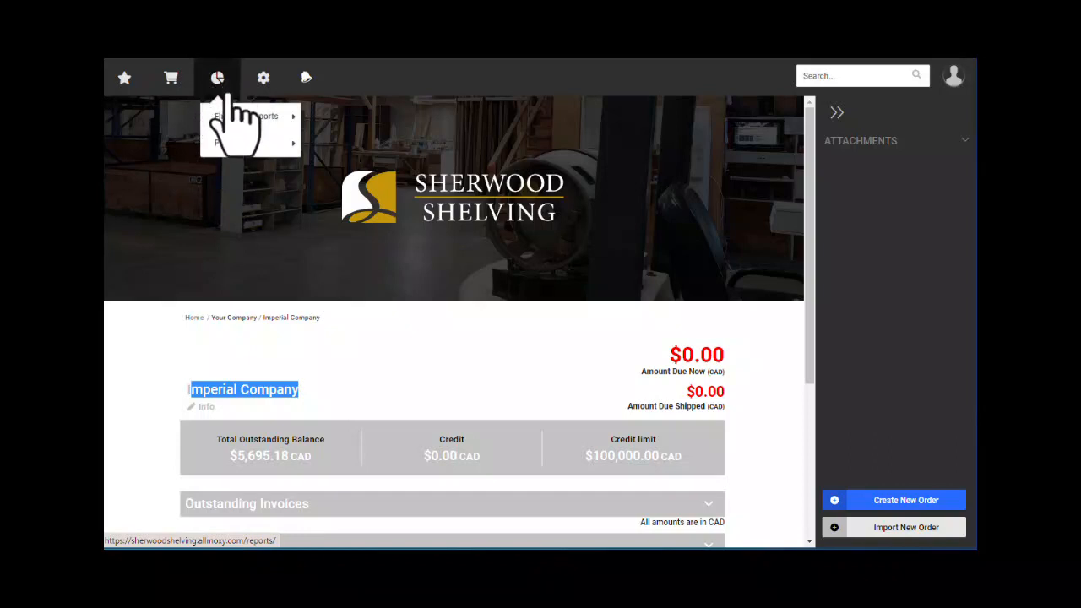
mouse_move(243, 119)
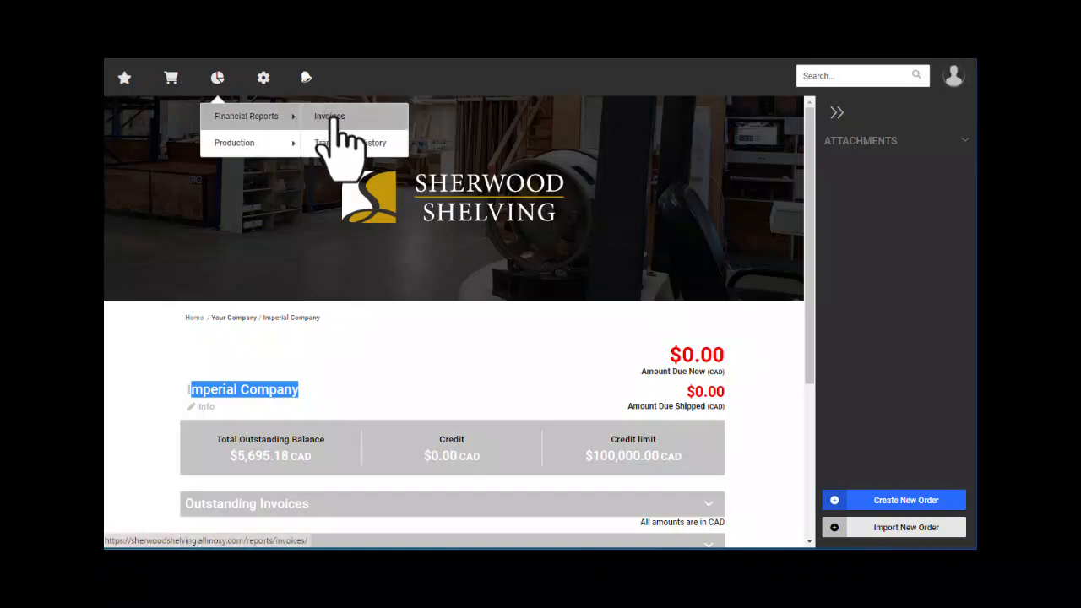
mouse_move(276, 147)
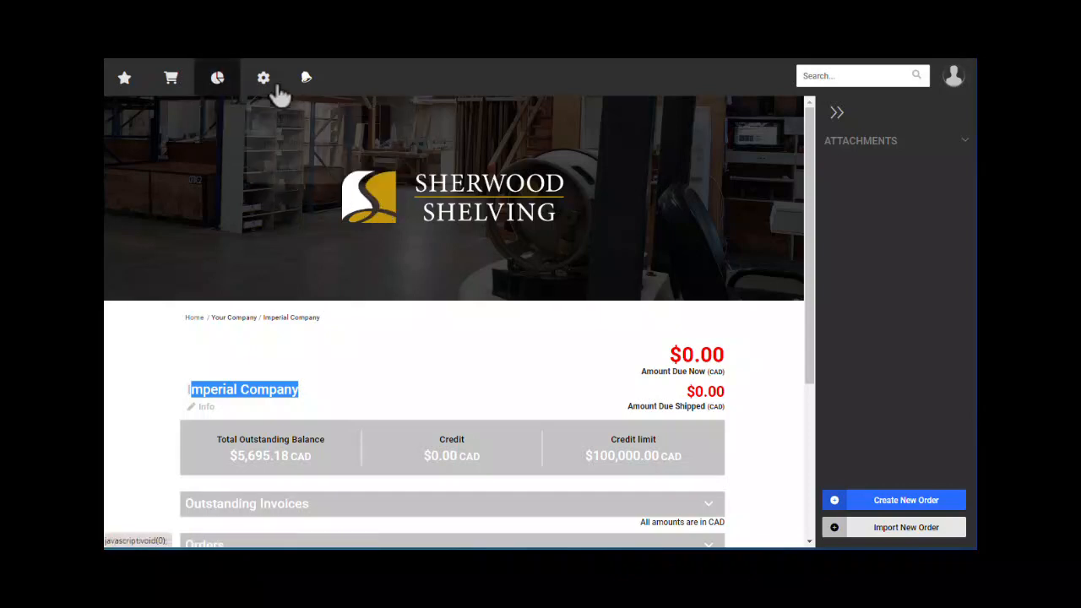
mouse_move(270, 89)
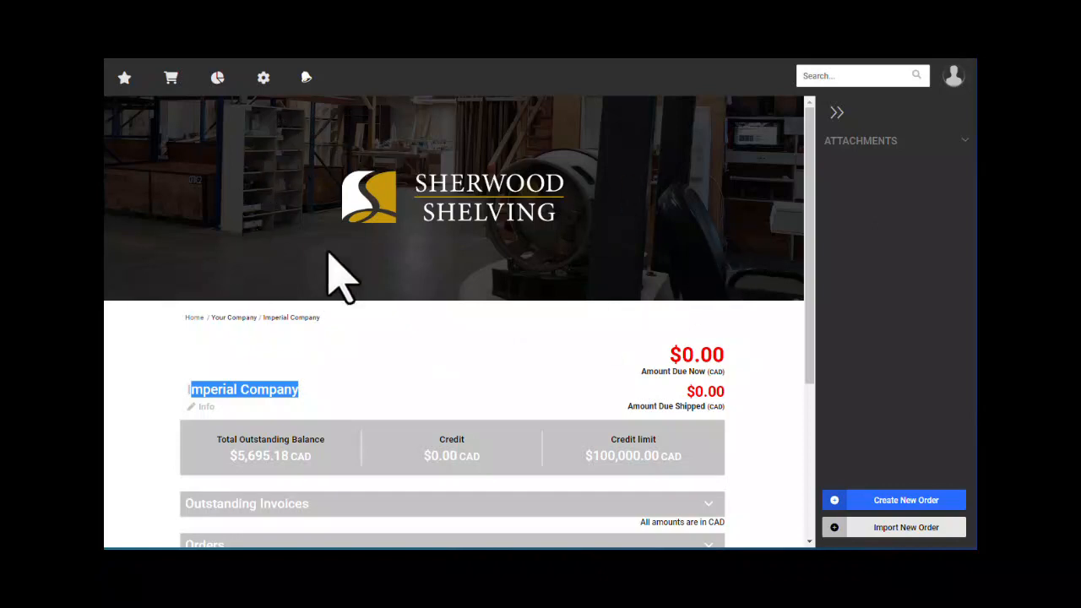
left_click(266, 91)
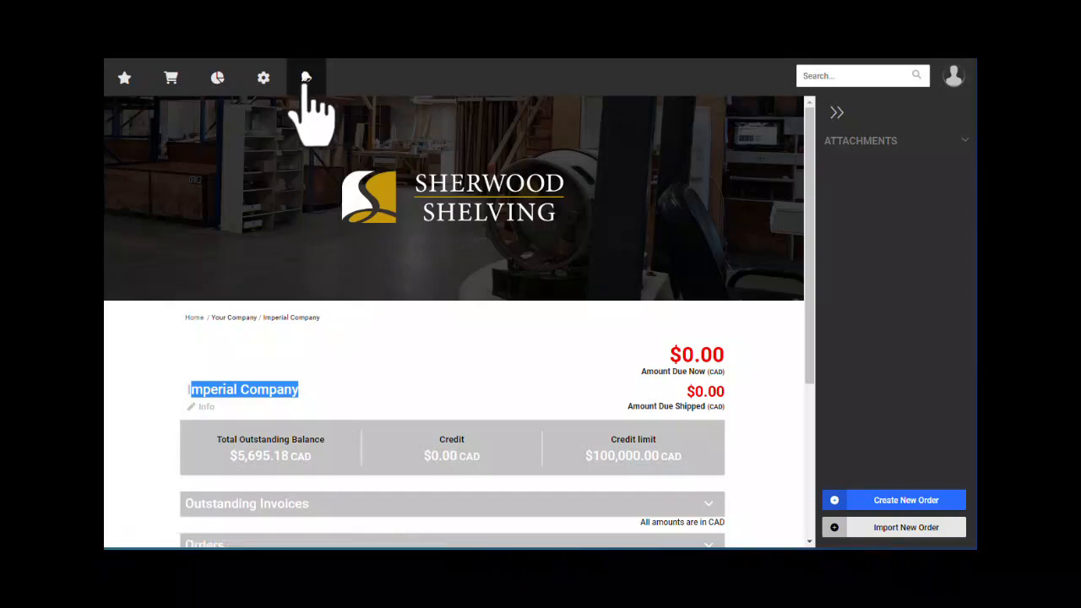
mouse_move(307, 78)
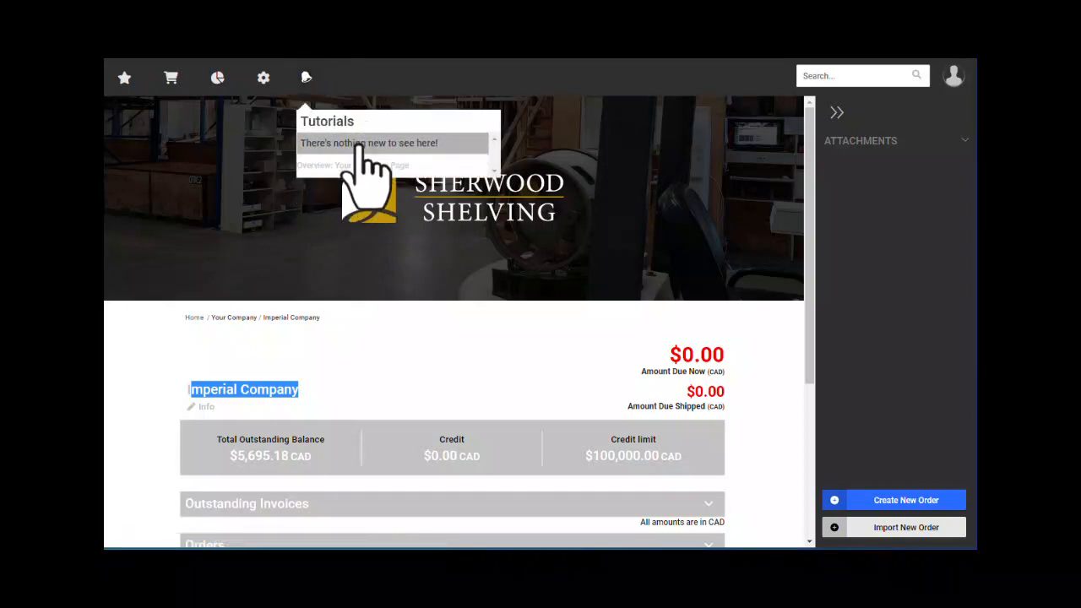
left_click(375, 118)
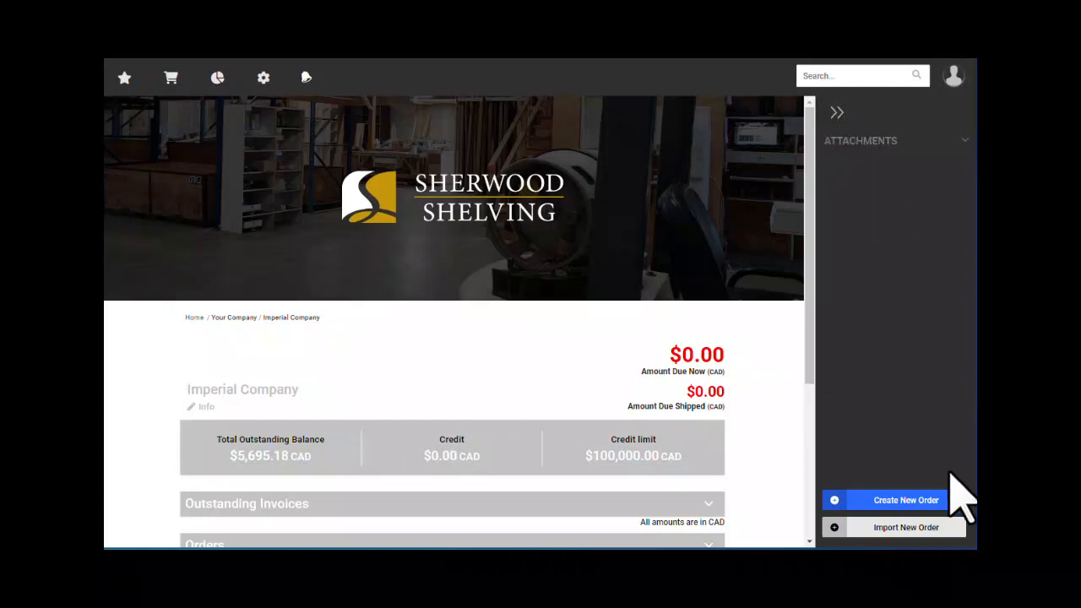
left_click(840, 112)
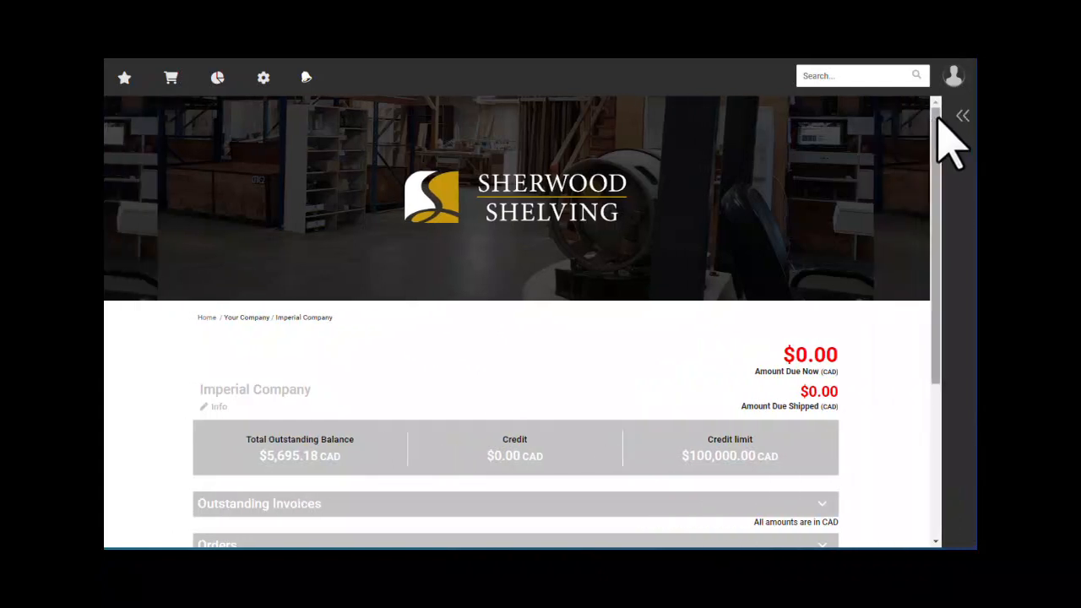
left_click(963, 118)
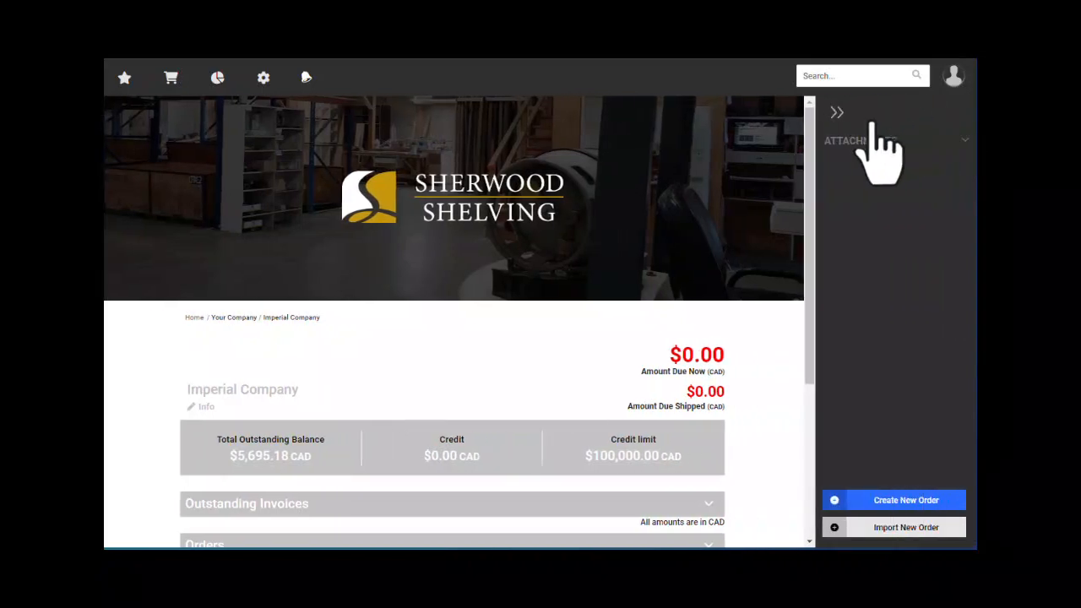
left_click(874, 135)
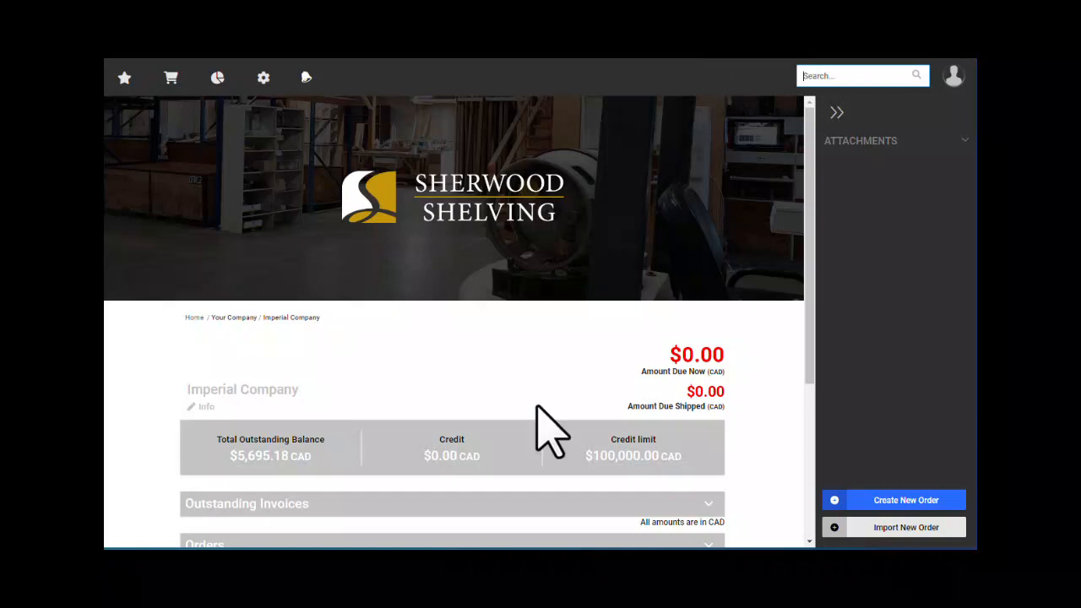
- Expand the company's Orders list, then collapse it again
scroll(394, 374, "down", 2)
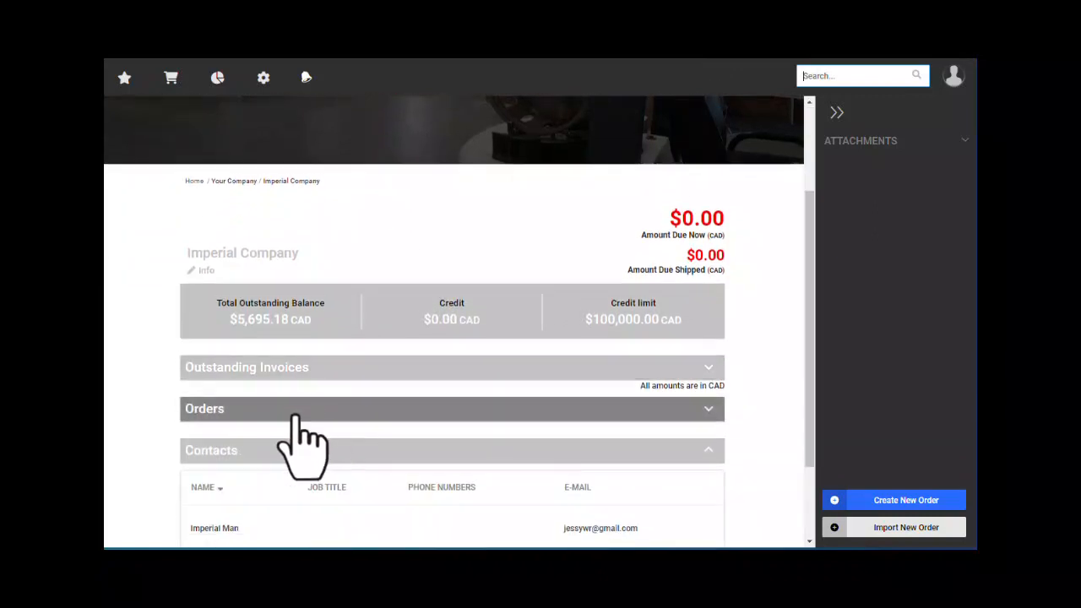
left_click(304, 414)
scroll(237, 422, "down", 2)
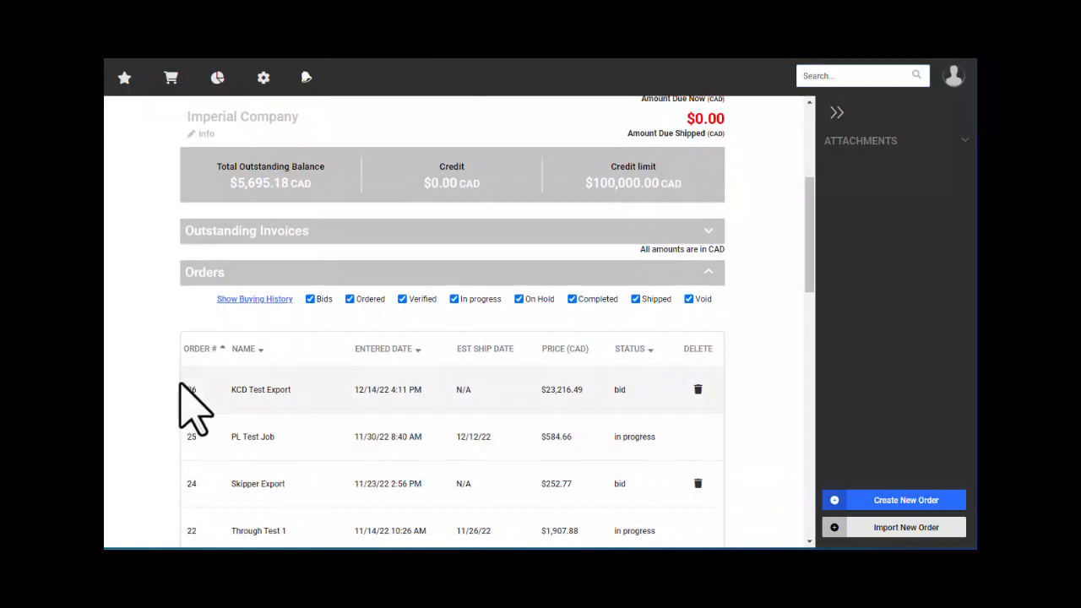
scroll(330, 448, "up", 2)
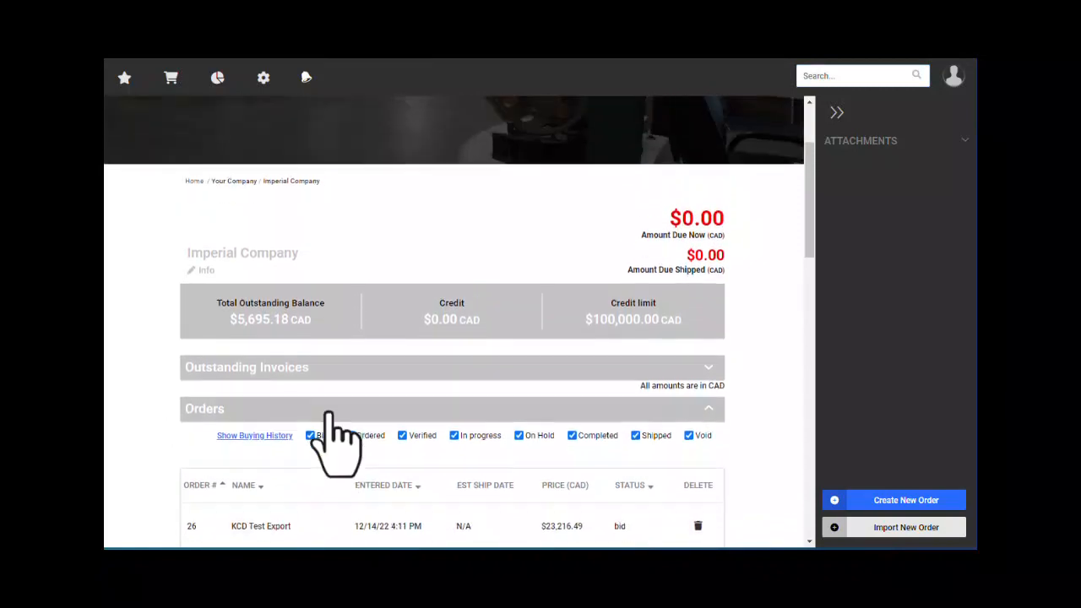
left_click(213, 410)
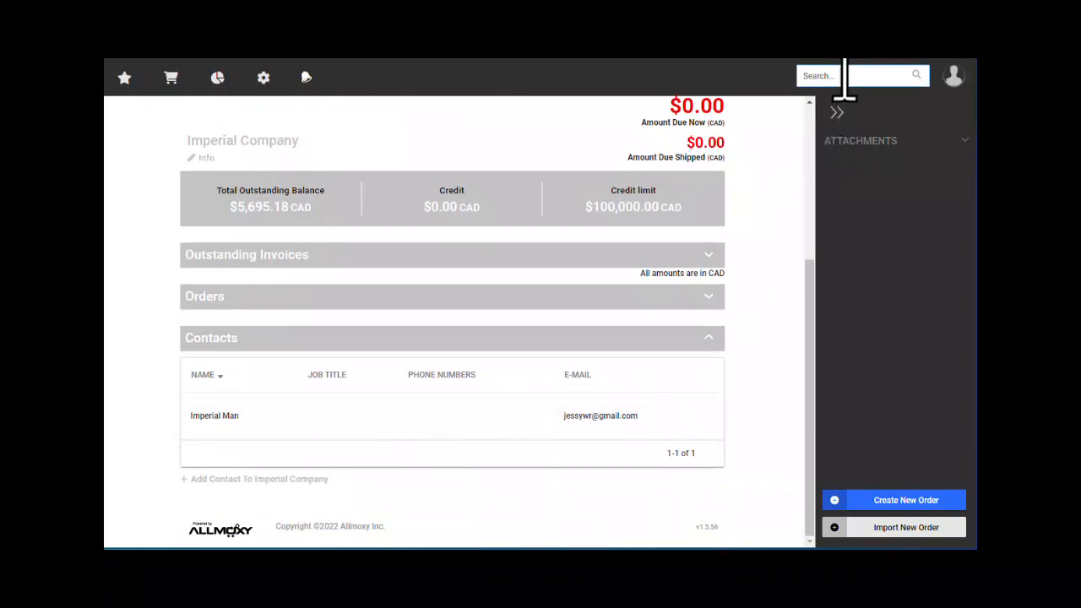
- Reload the company home page, expand Contacts, and start adding a new contact
left_click(954, 74)
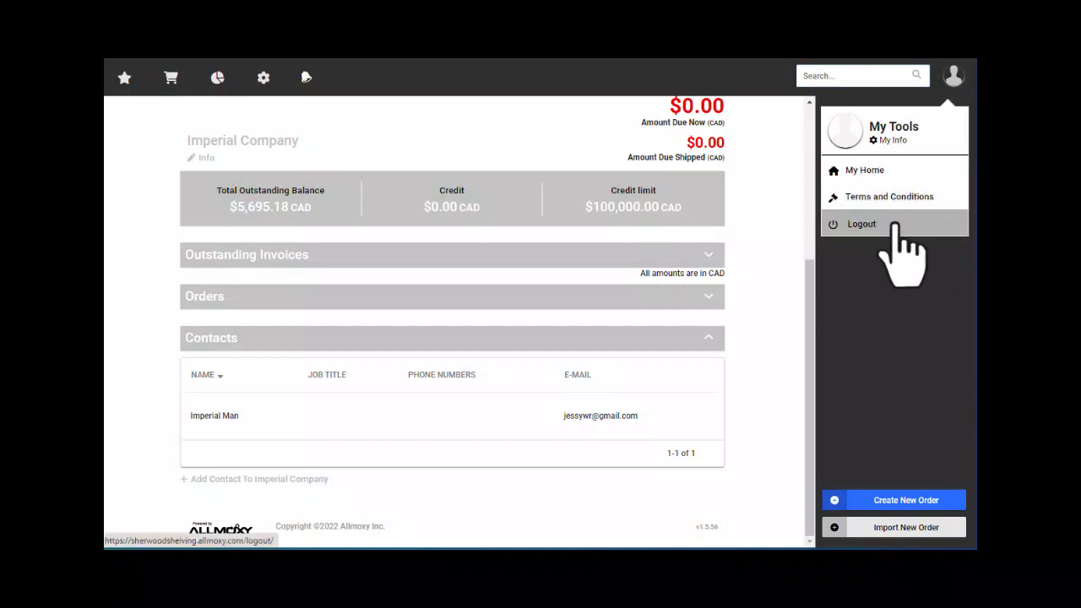
left_click(893, 226)
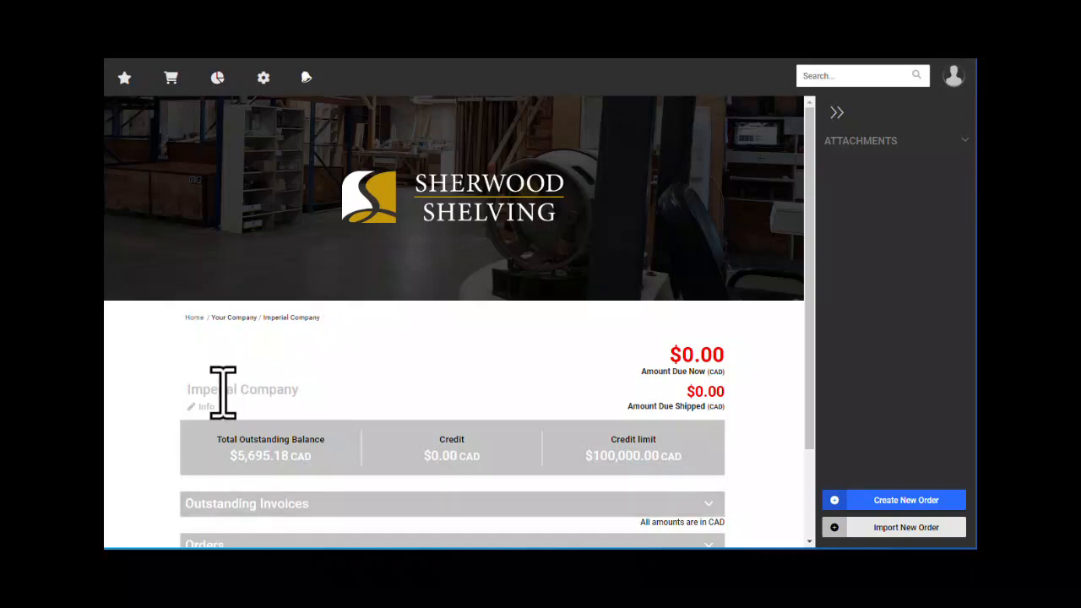
scroll(338, 406, "down", 2)
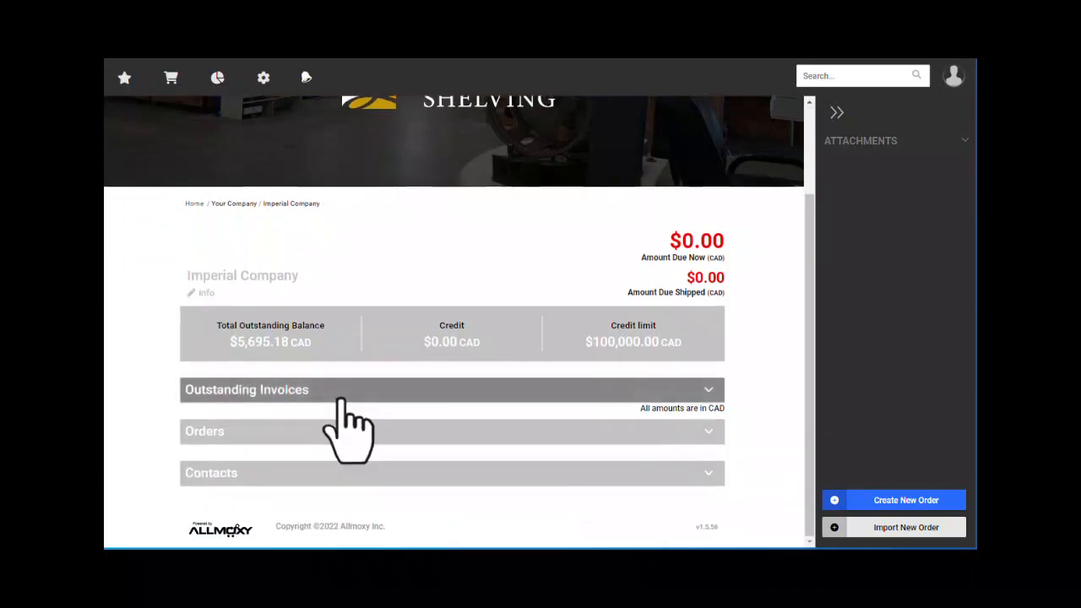
left_click(253, 473)
scroll(266, 469, "down", 2)
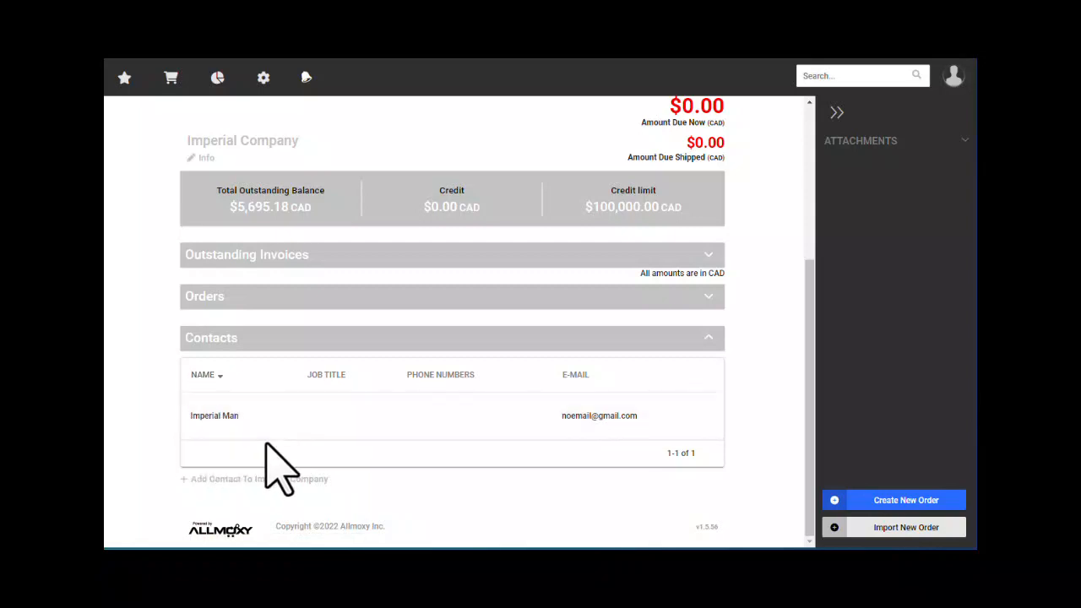
left_click(235, 481)
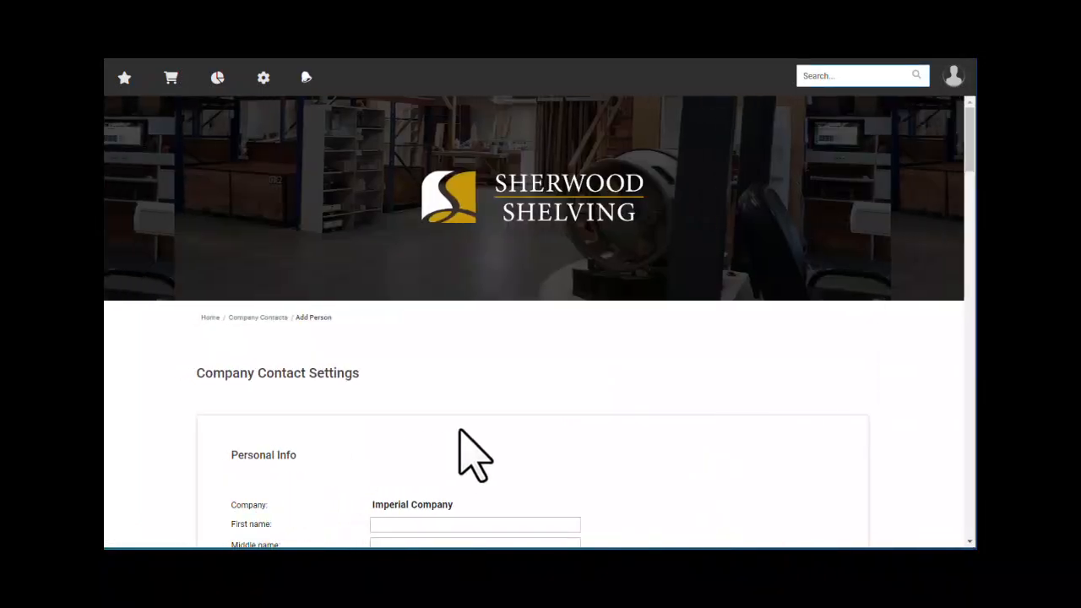
- Enter first name Designer and last name Name 1 for the new contact
scroll(483, 407, "down", 1)
scroll(499, 405, "down", 2)
scroll(616, 376, "down", 1)
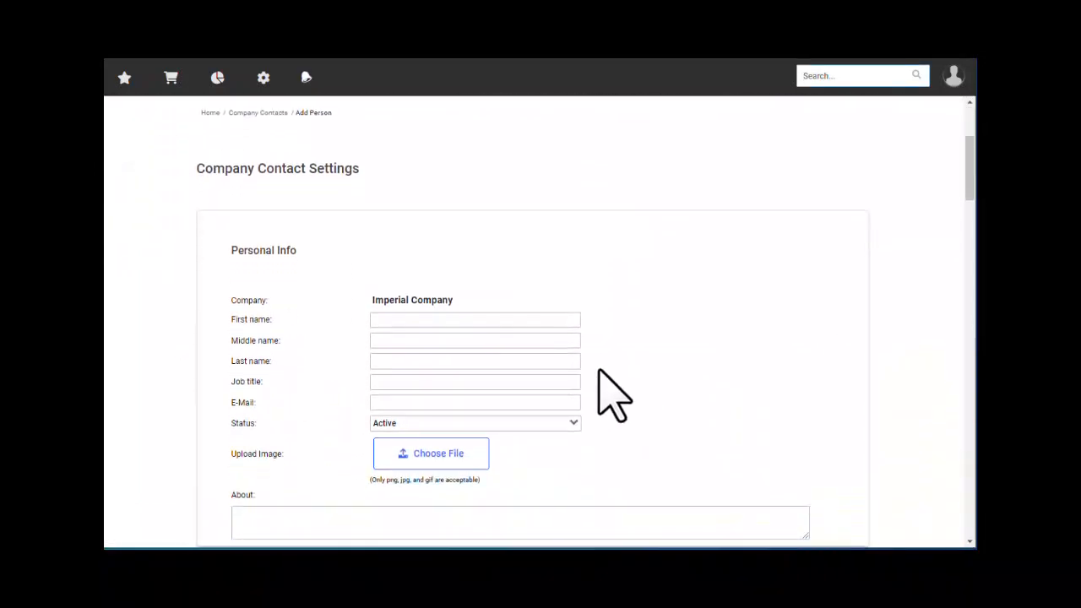
left_click(395, 325)
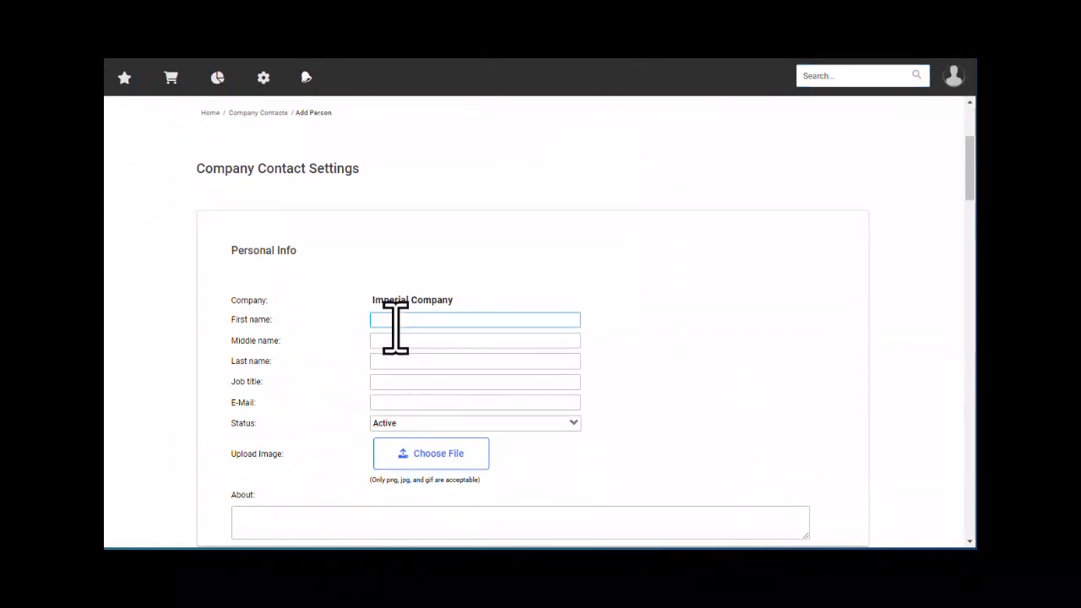
type("Designer")
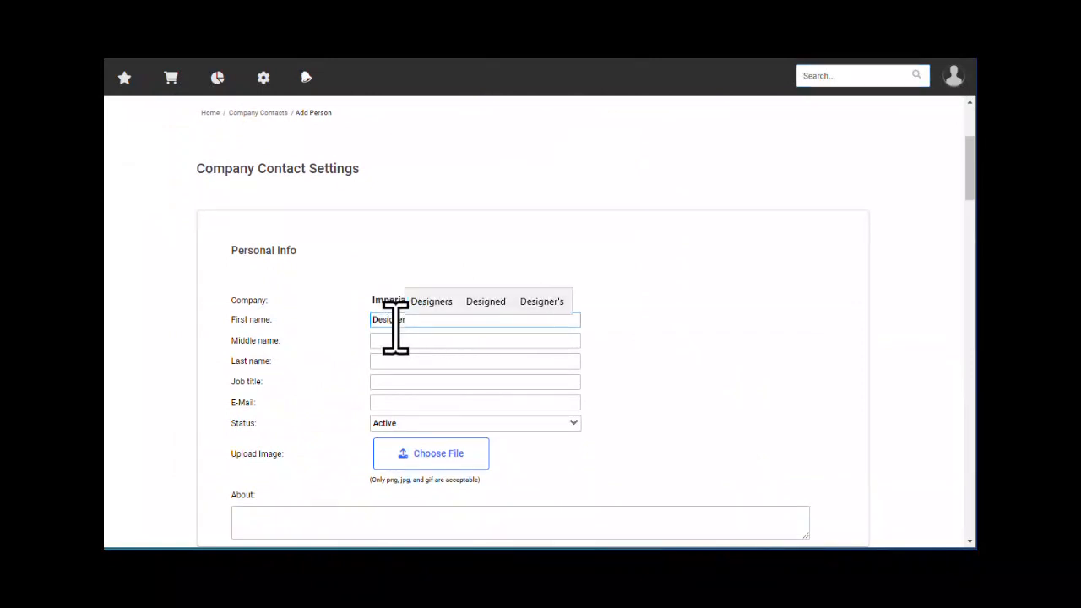
left_click(390, 362)
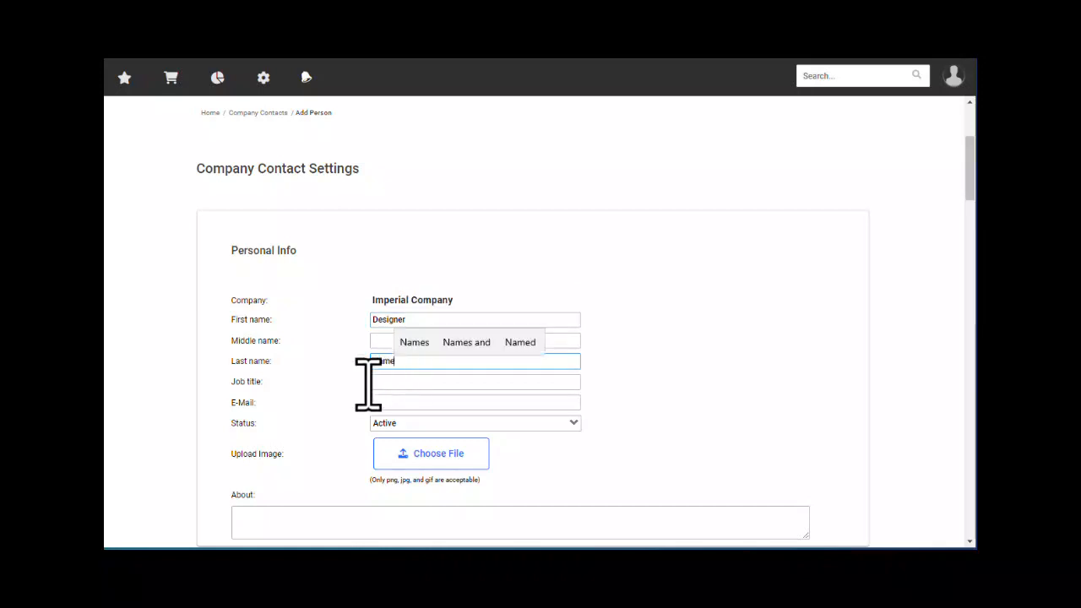
type("Name 1")
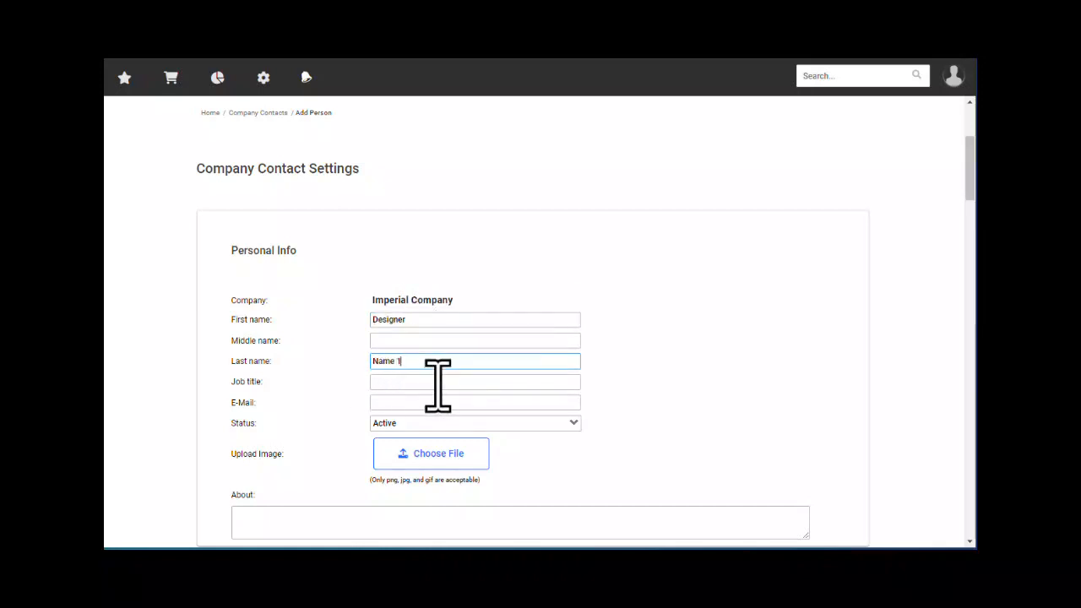
- Set job title Designer 1 and fill in the contact's e-mail address
left_click(411, 384)
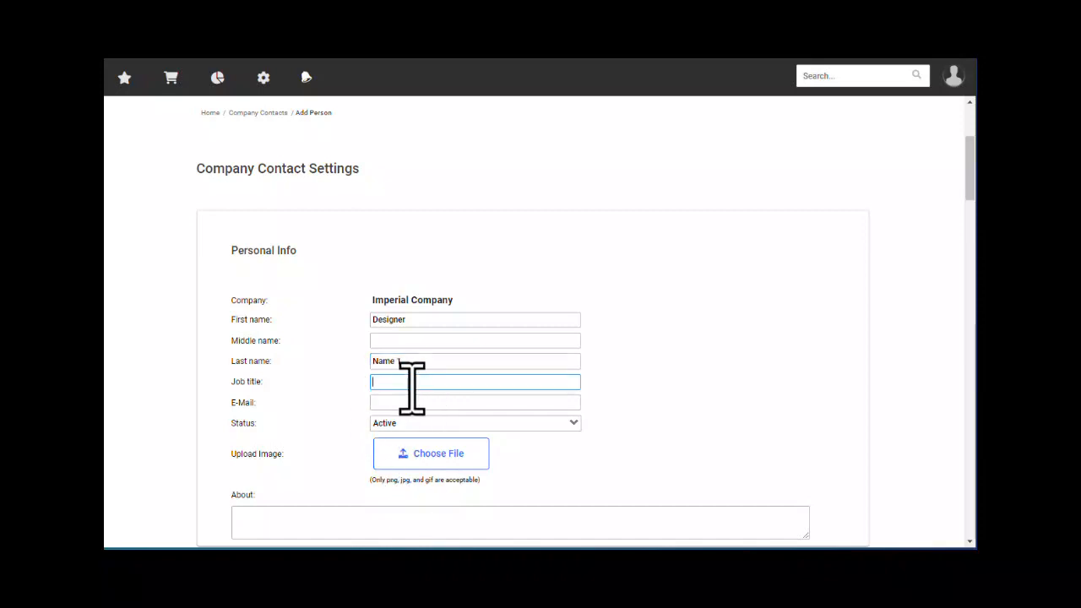
type("Designer")
type("1")
left_click(394, 403)
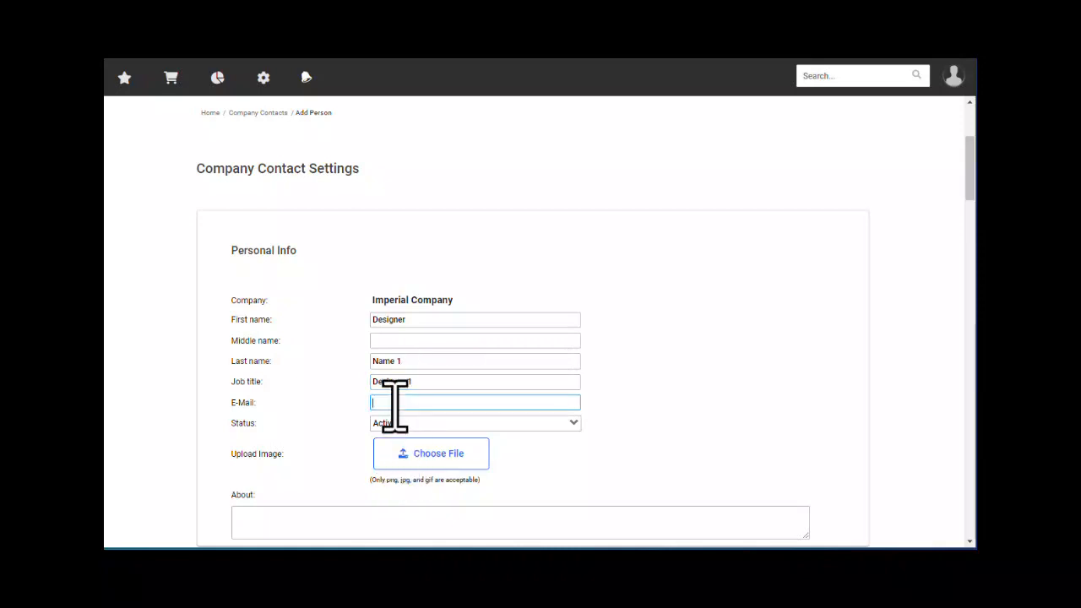
type("noemail")
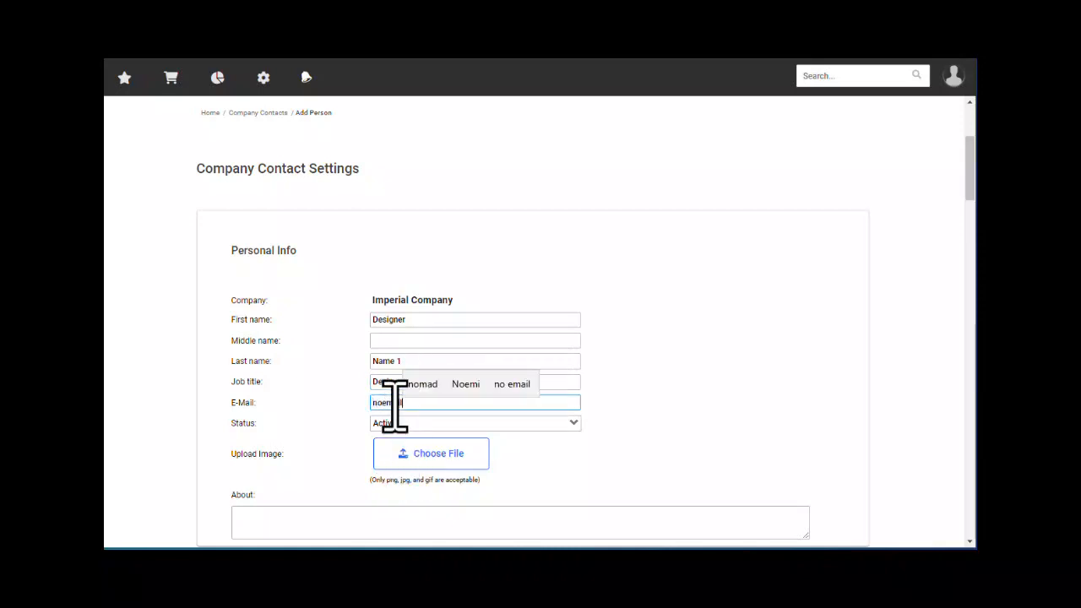
type("@gmail.com")
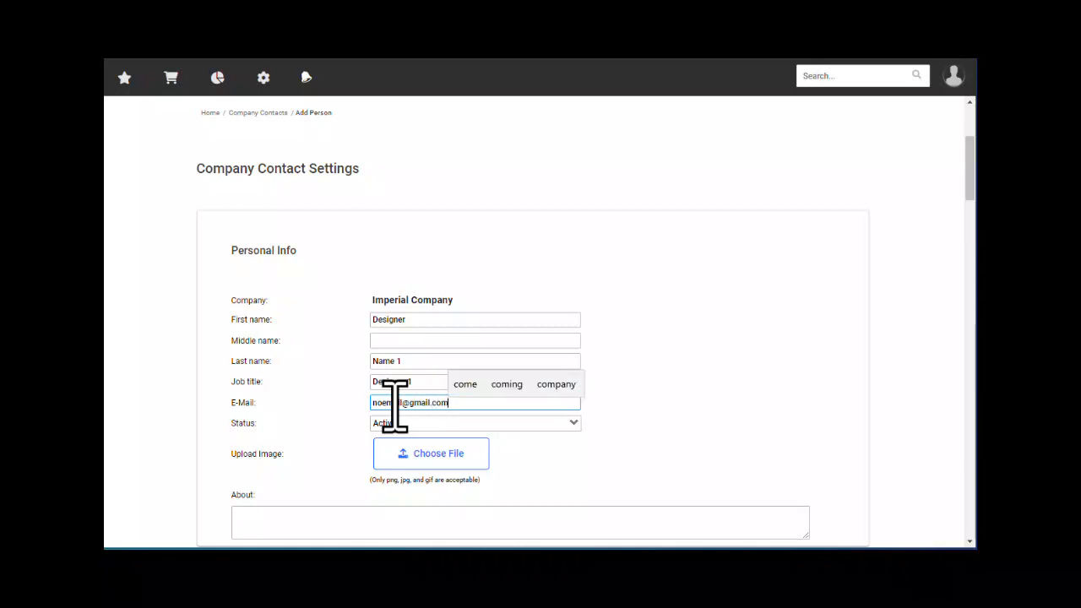
scroll(408, 390, "down", 2)
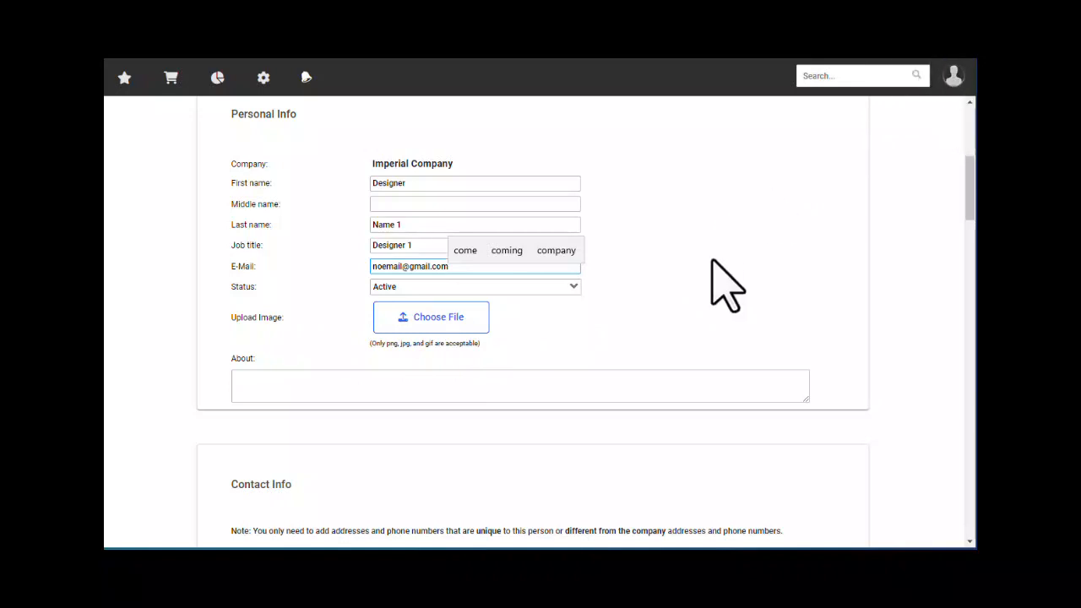
left_click(268, 384)
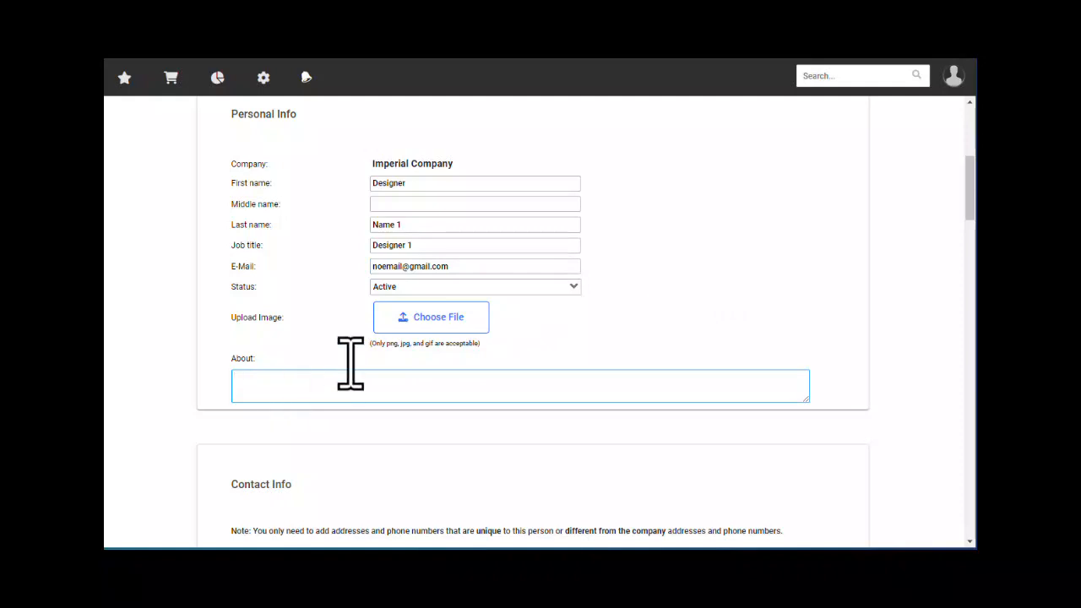
scroll(357, 371, "down", 3)
scroll(352, 356, "down", 1)
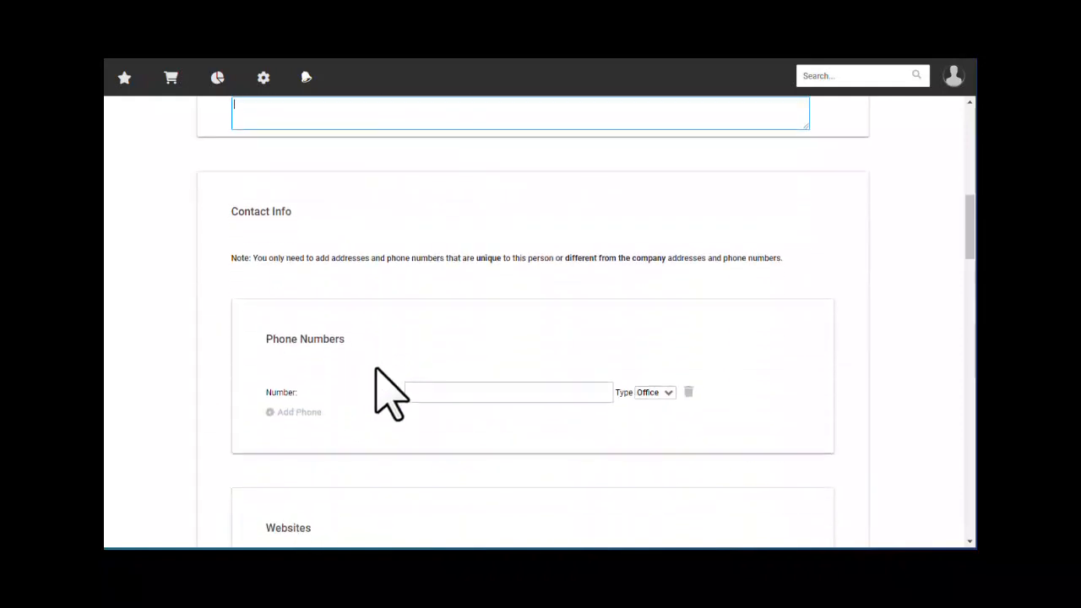
left_click(434, 393)
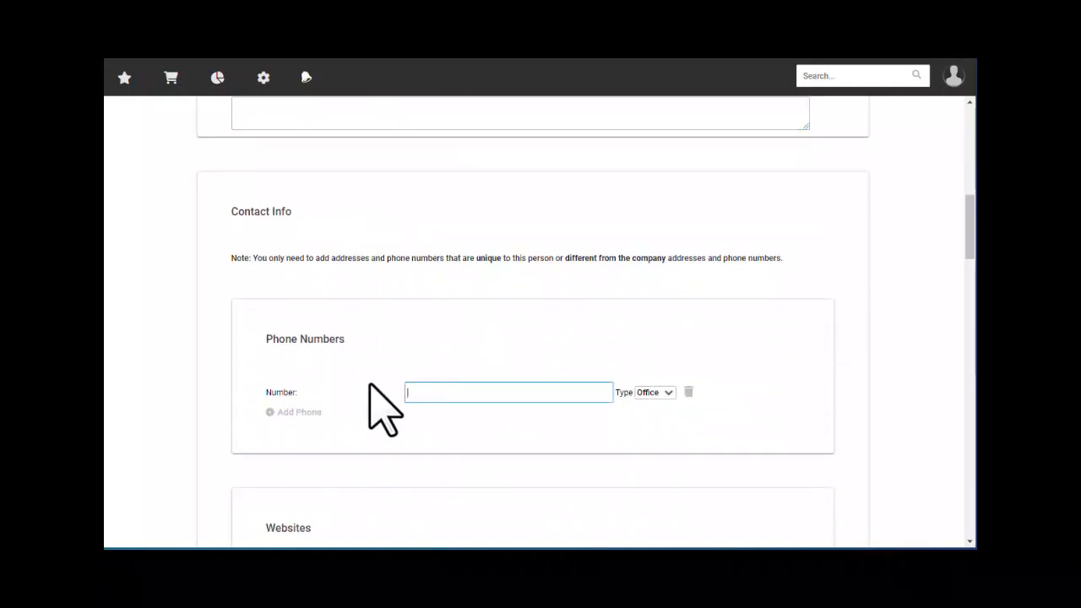
scroll(369, 384, "down", 3)
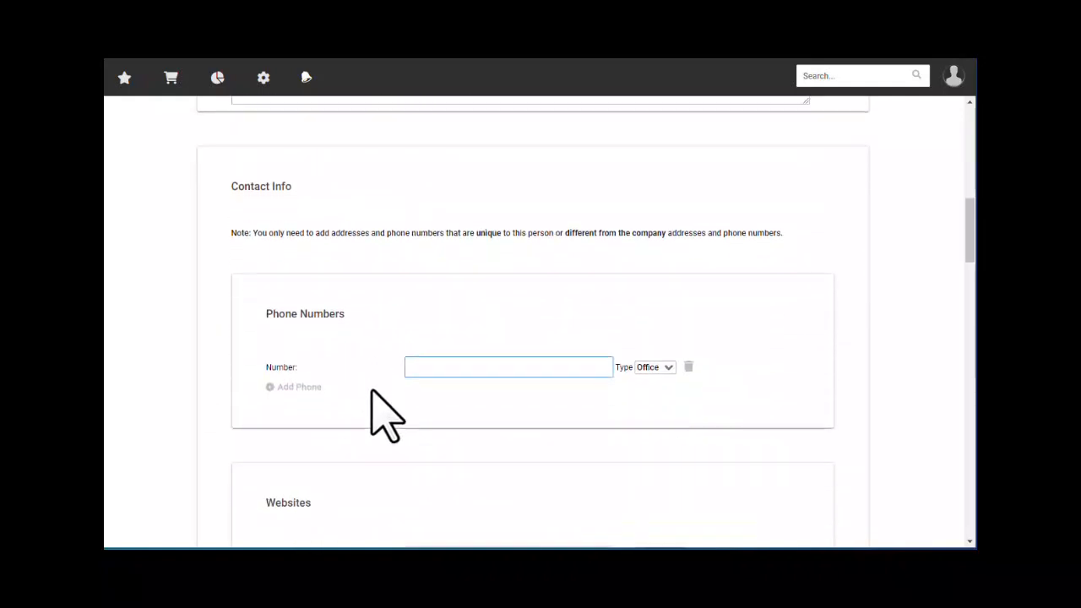
left_click(438, 374)
scroll(524, 355, "down", 2)
left_click(669, 239)
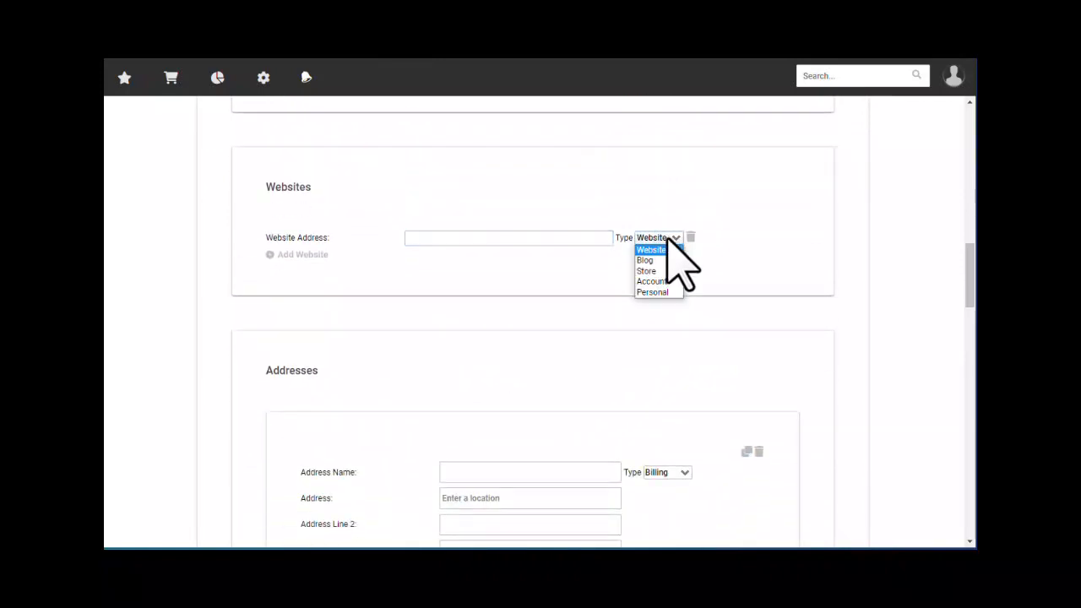
left_click(668, 239)
scroll(502, 338, "down", 2)
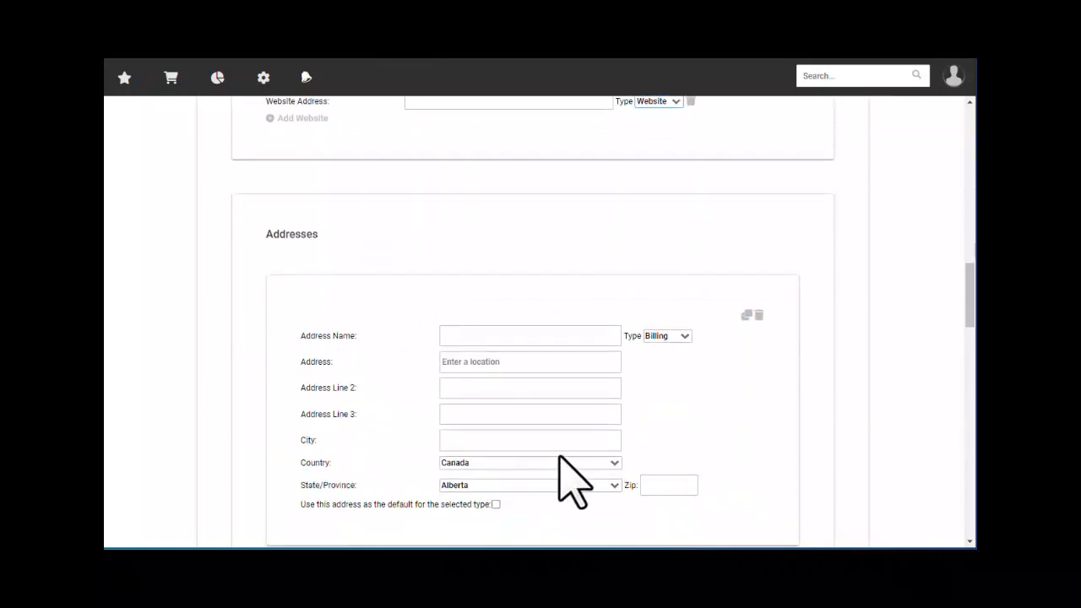
scroll(363, 408, "down", 5)
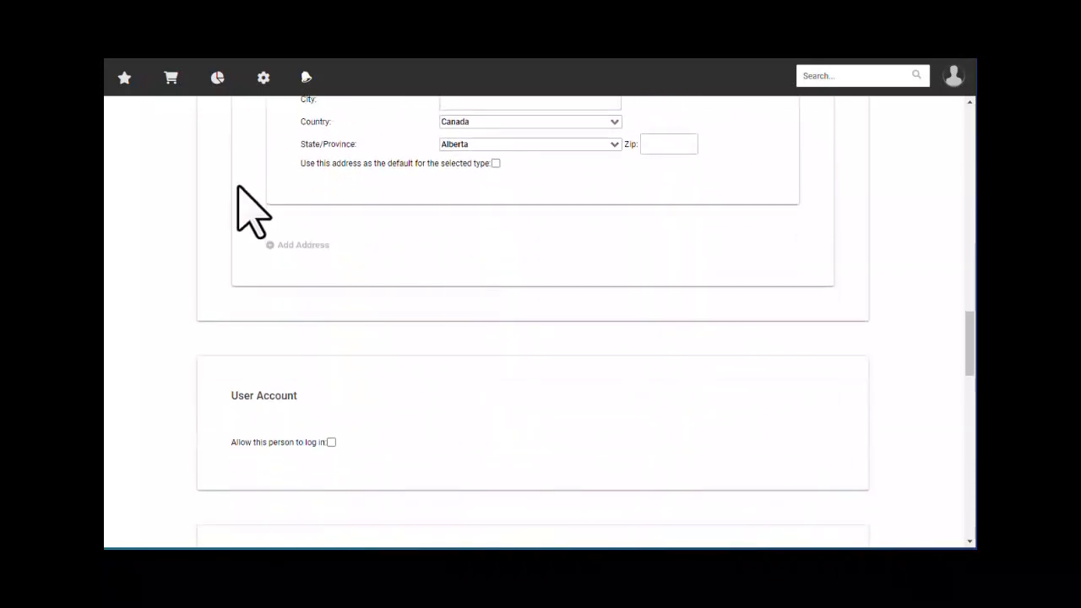
scroll(359, 292, "down", 1)
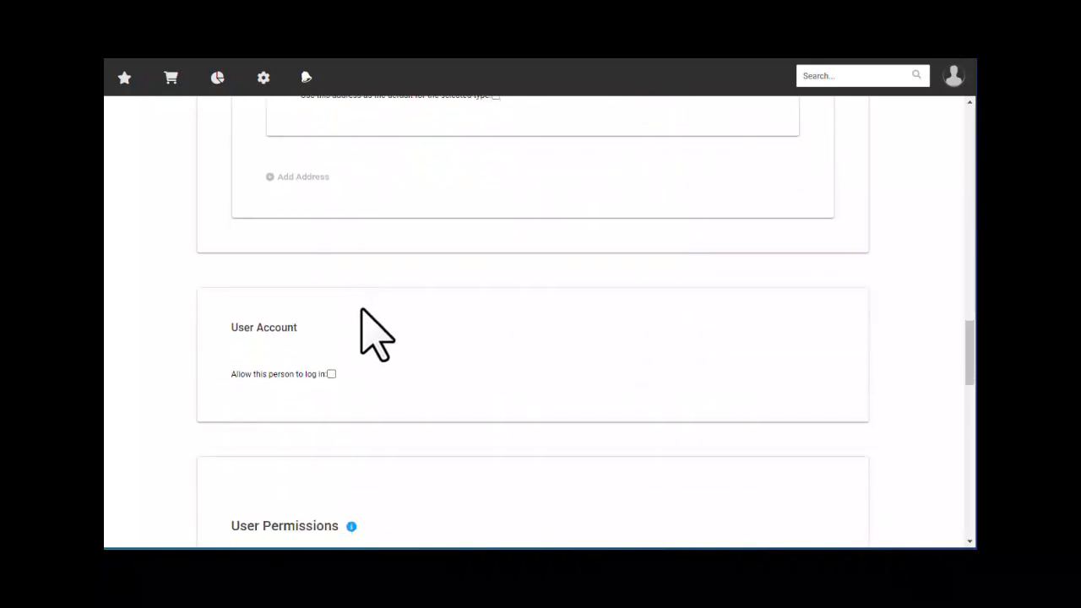
- Allow the new contact to log in and scroll down to User Permissions
left_click(331, 374)
scroll(386, 363, "down", 1)
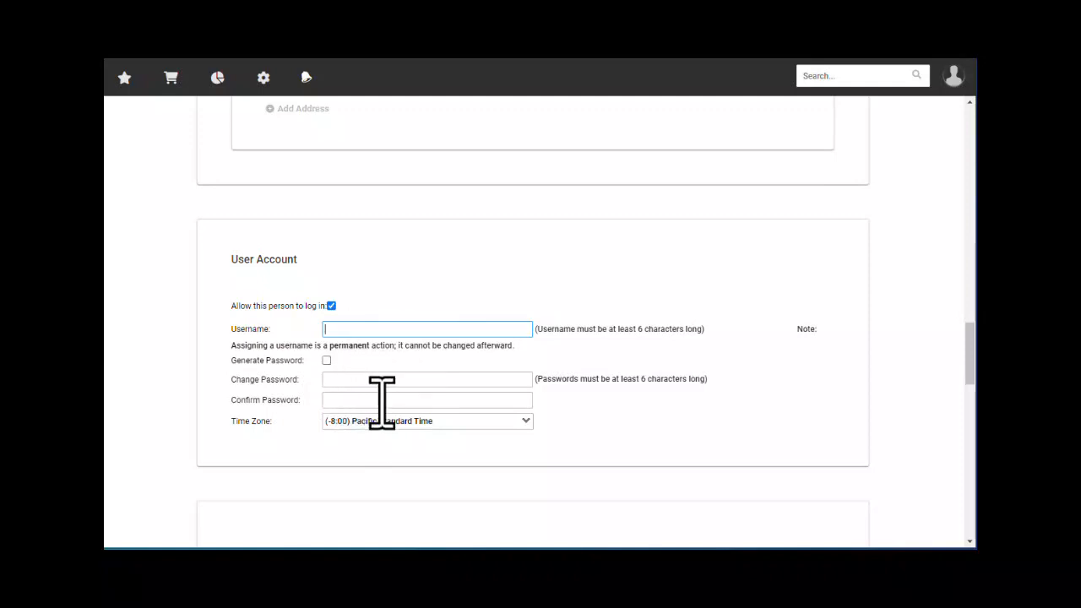
scroll(463, 448, "down", 3)
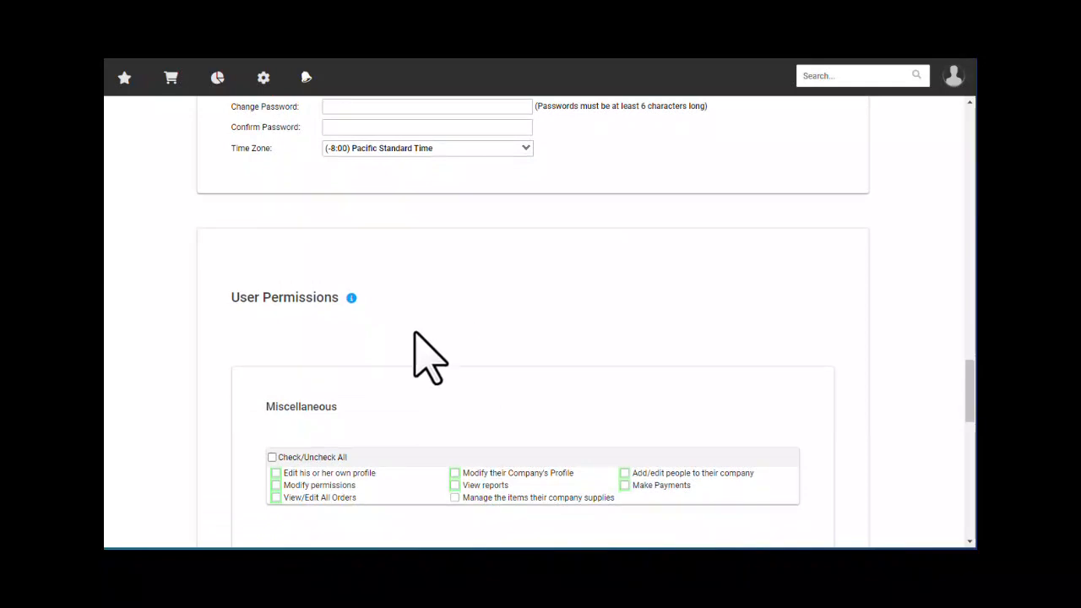
scroll(418, 337, "down", 1)
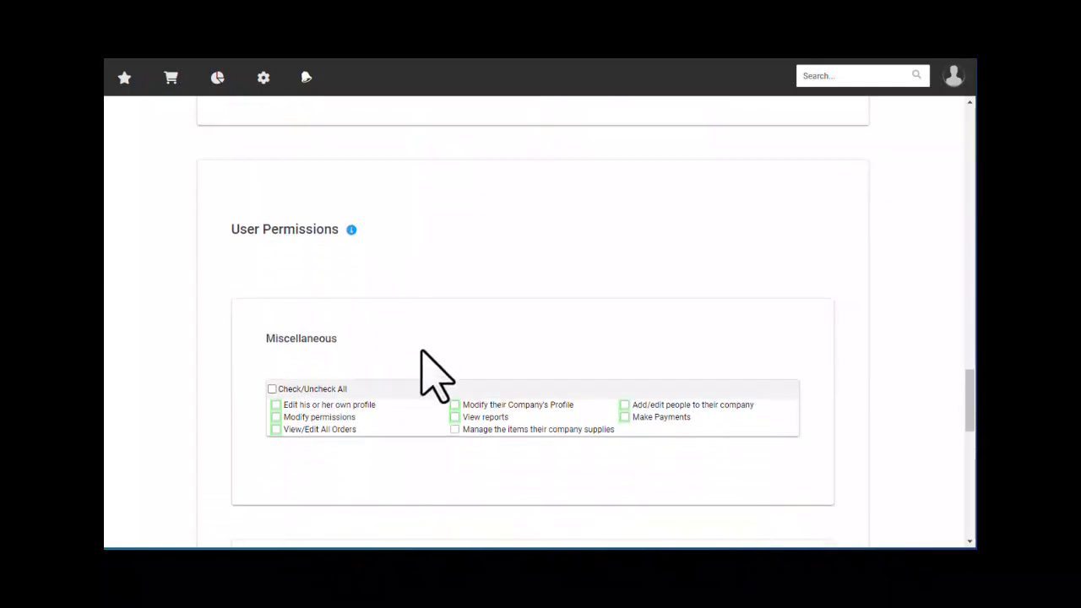
left_click(351, 230)
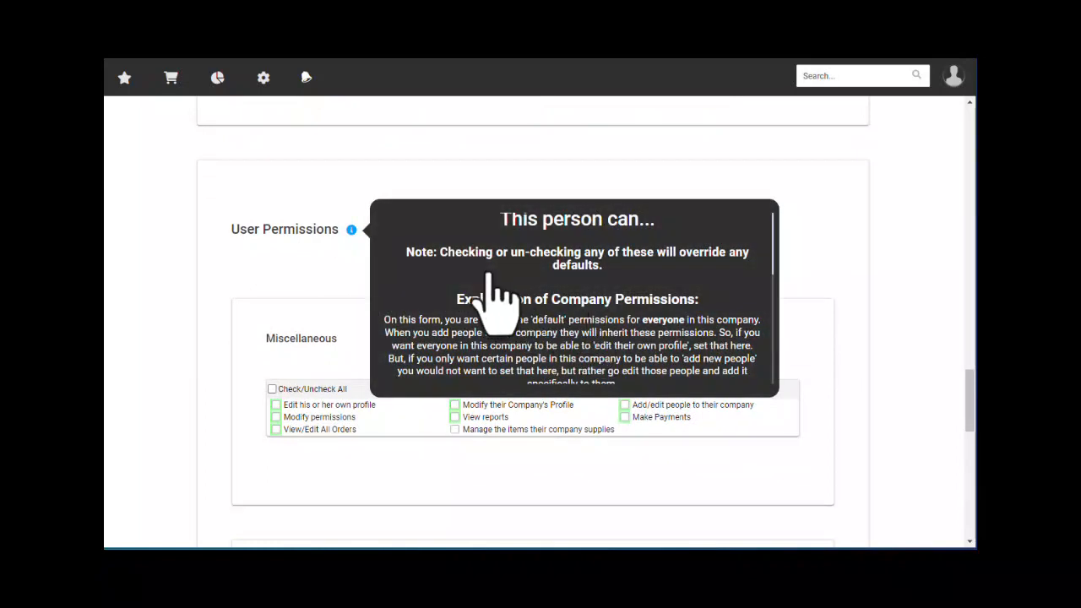
scroll(496, 283, "down", 1)
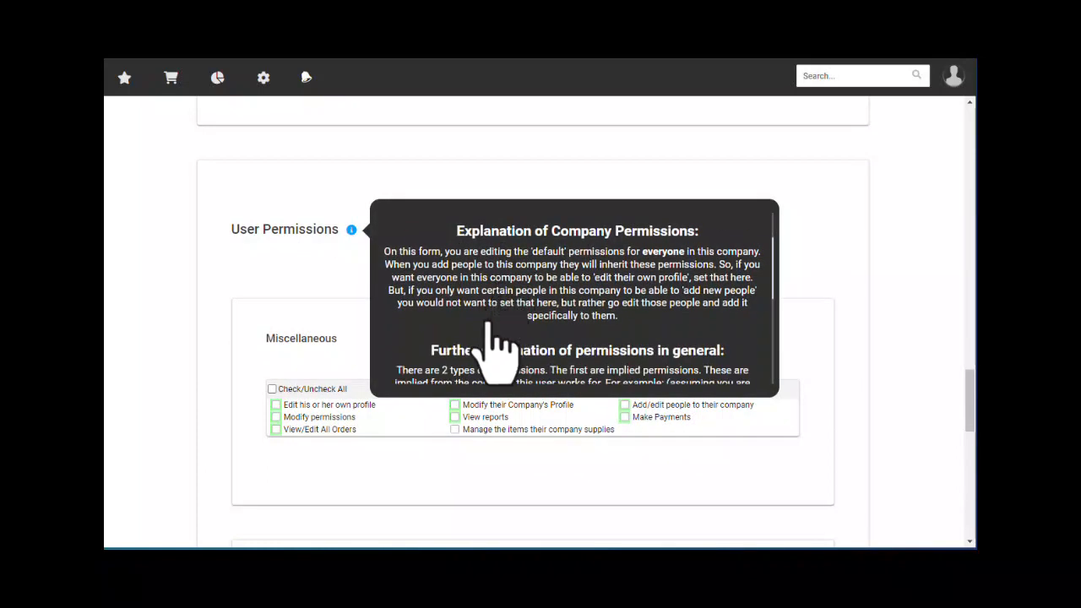
scroll(472, 346, "down", 3)
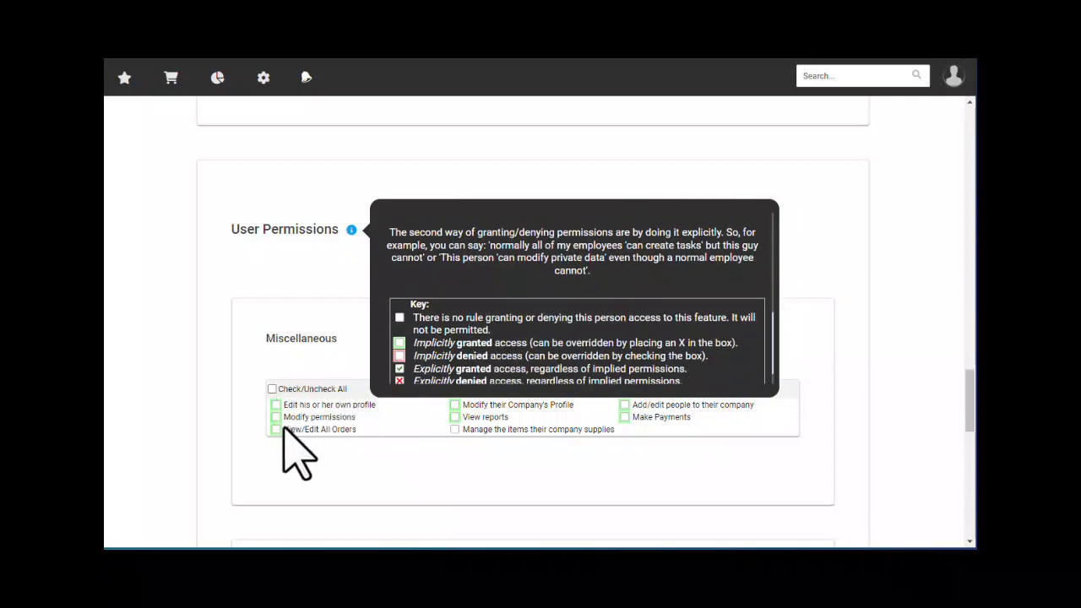
scroll(478, 331, "down", 1)
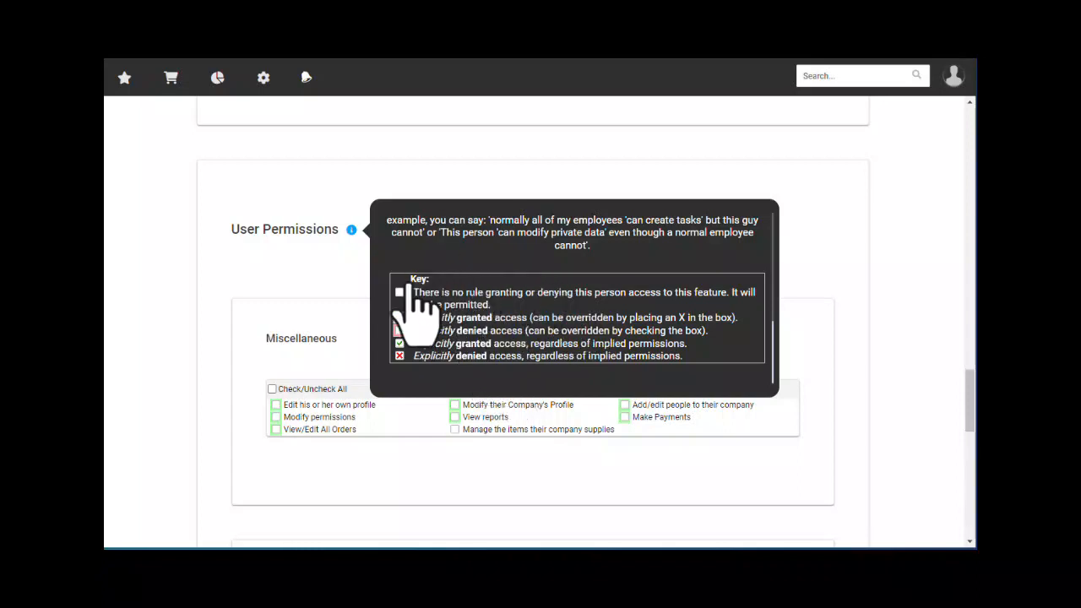
left_click(338, 281)
scroll(337, 313, "down", 1)
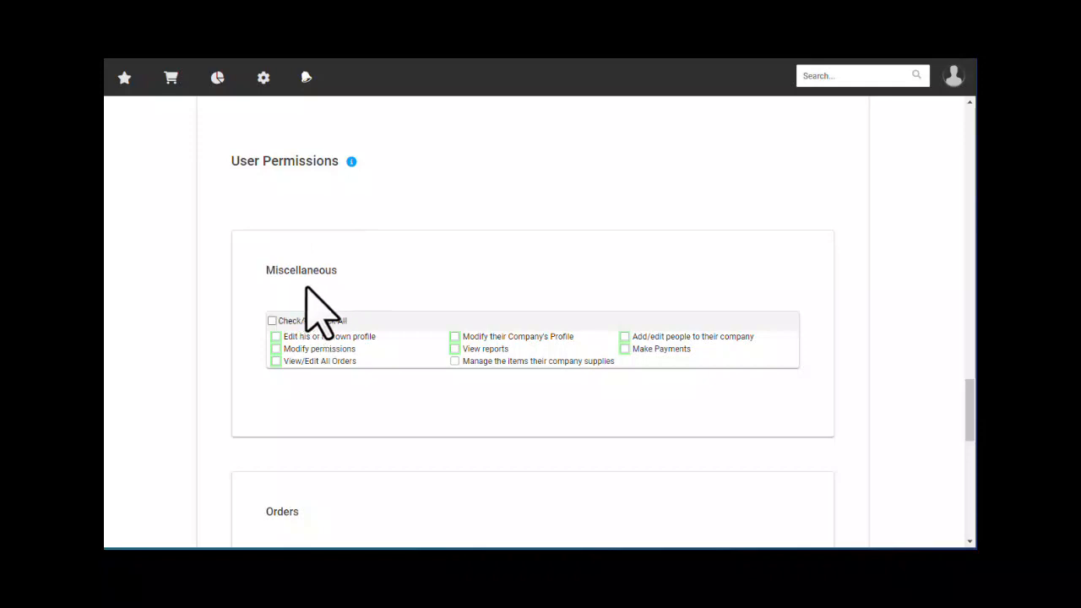
- Review the View/Edit All Orders, Submit Orders, Create Bids, View Invoice and View Cutlist permissions
scroll(291, 294, "down", 1)
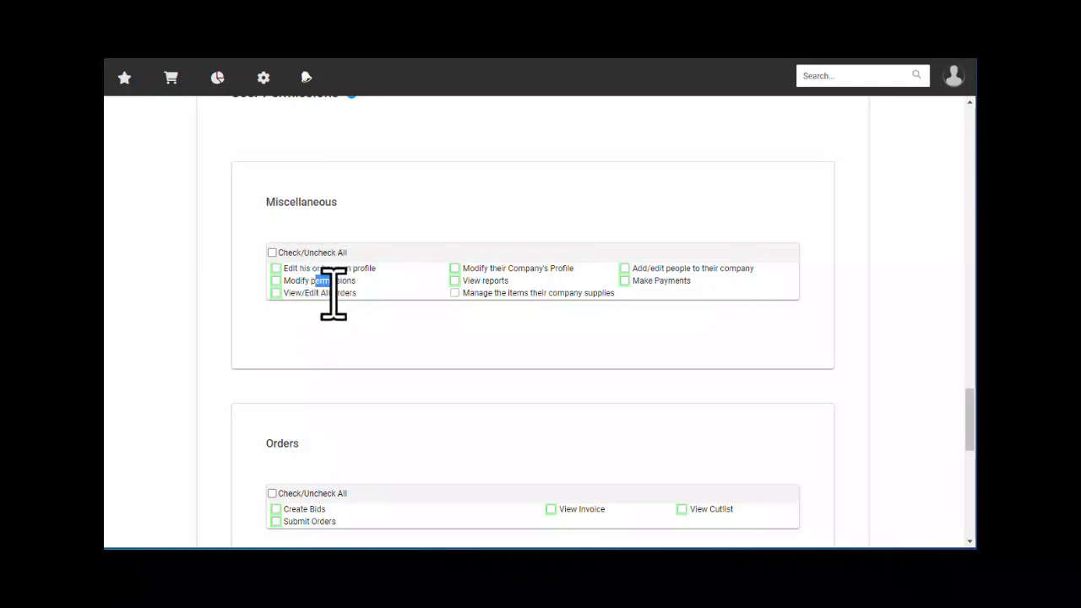
left_click_drag(326, 293, 358, 293)
scroll(389, 348, "down", 1)
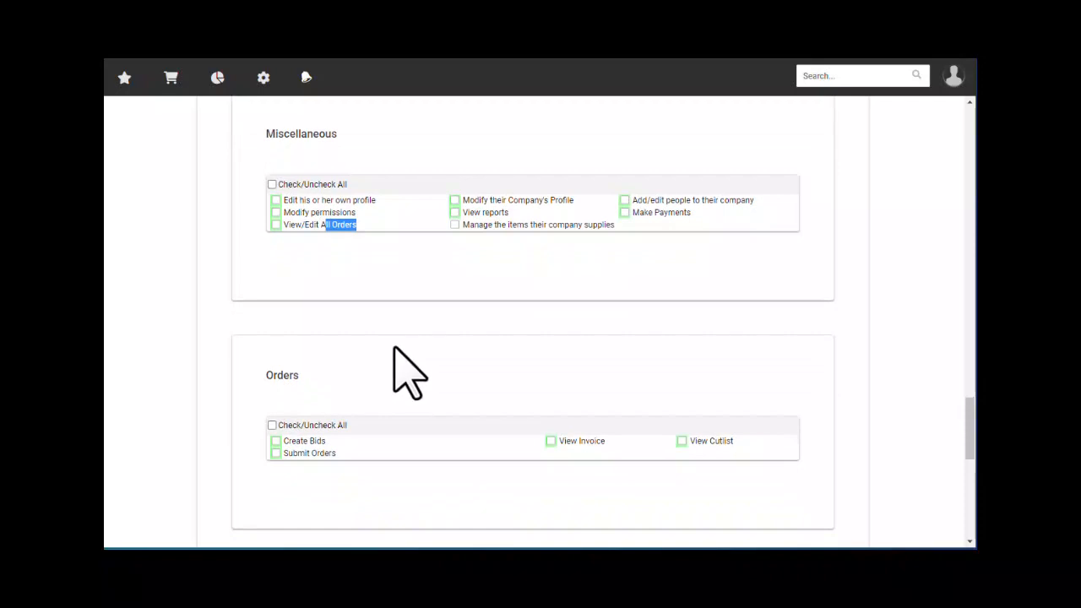
scroll(393, 347, "down", 1)
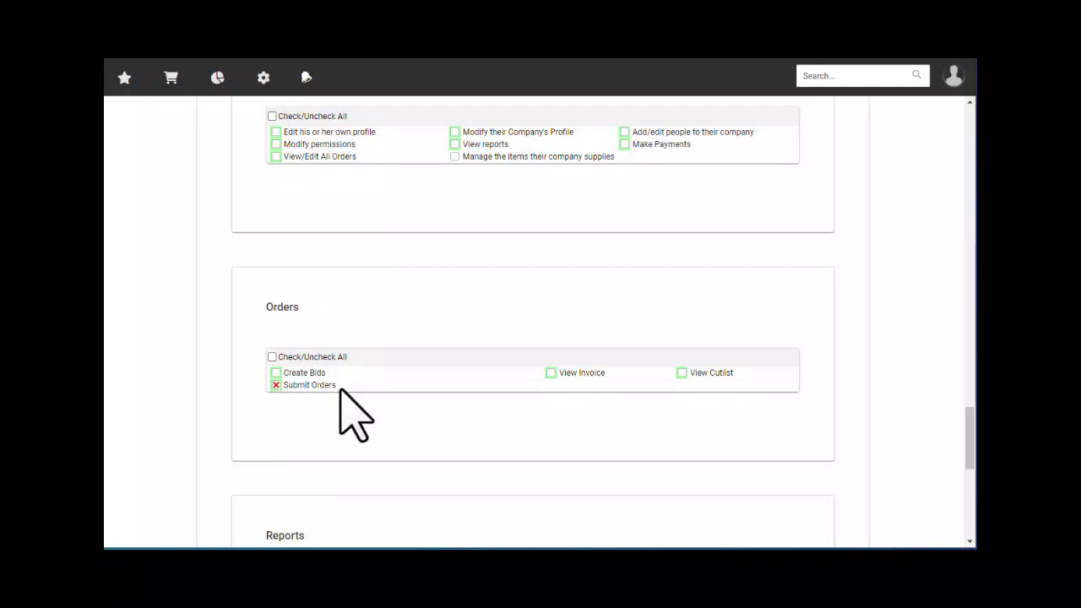
left_click_drag(334, 387, 287, 387)
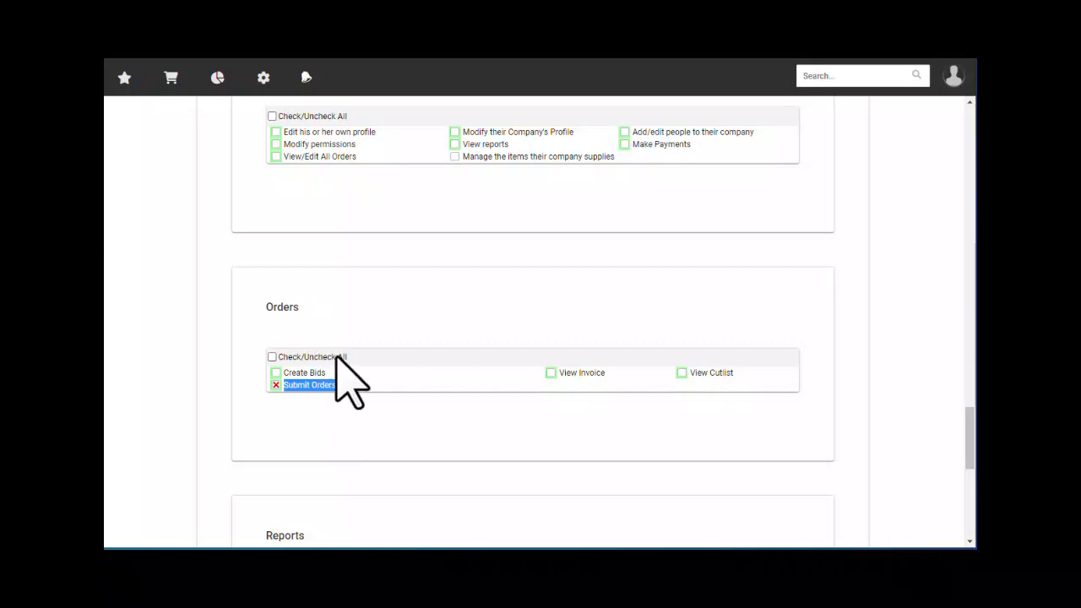
left_click_drag(288, 373, 329, 372)
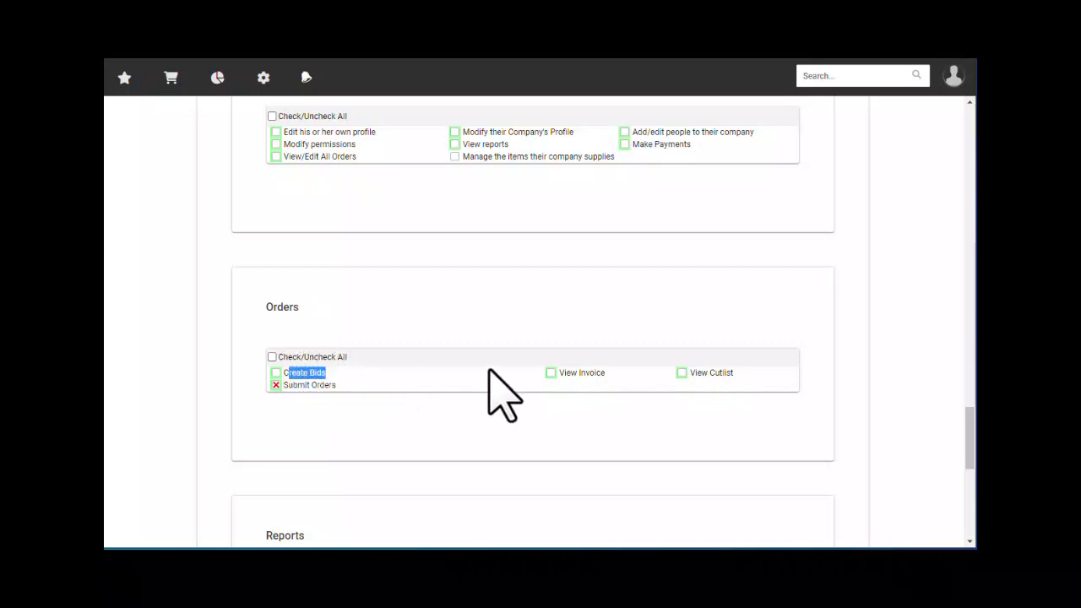
left_click_drag(590, 372, 565, 372)
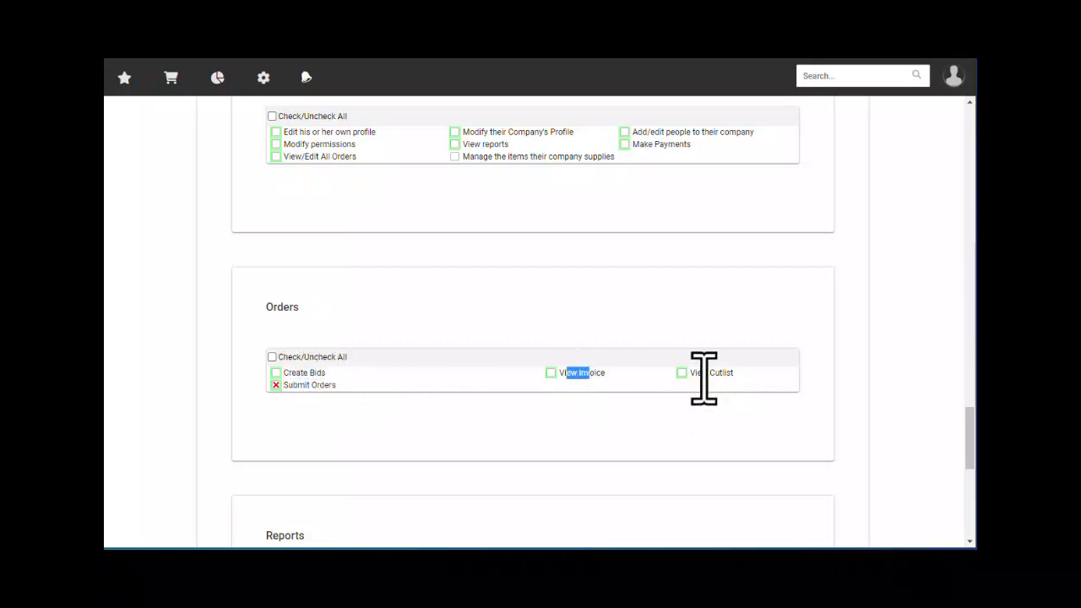
left_click_drag(697, 372, 733, 373)
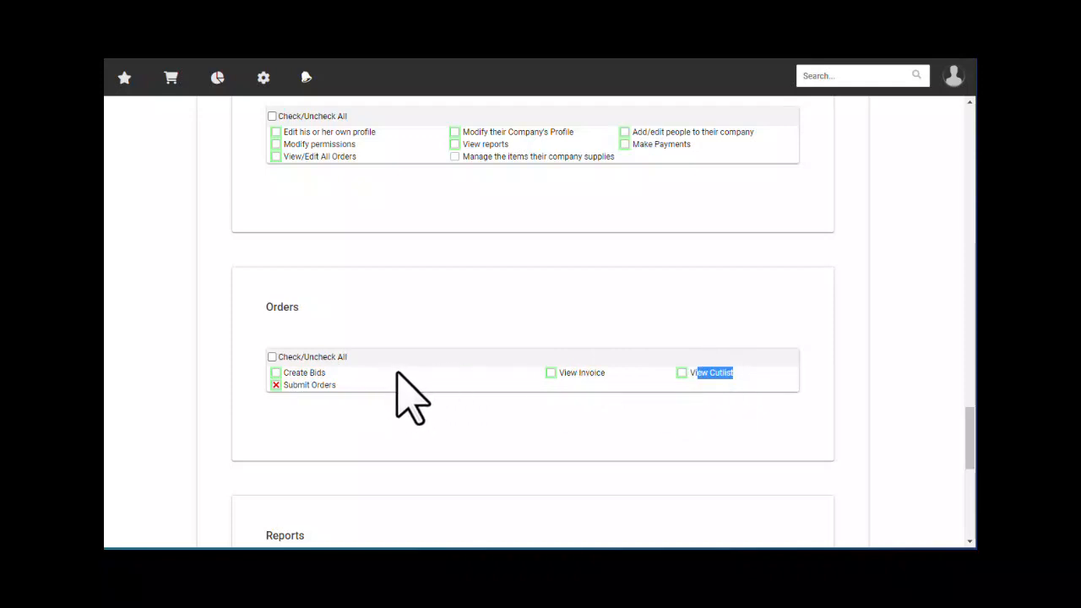
- Mark Submit Orders as denied and review the Reports and Notifications permissions
scroll(398, 376, "up", 1)
scroll(439, 363, "down", 3)
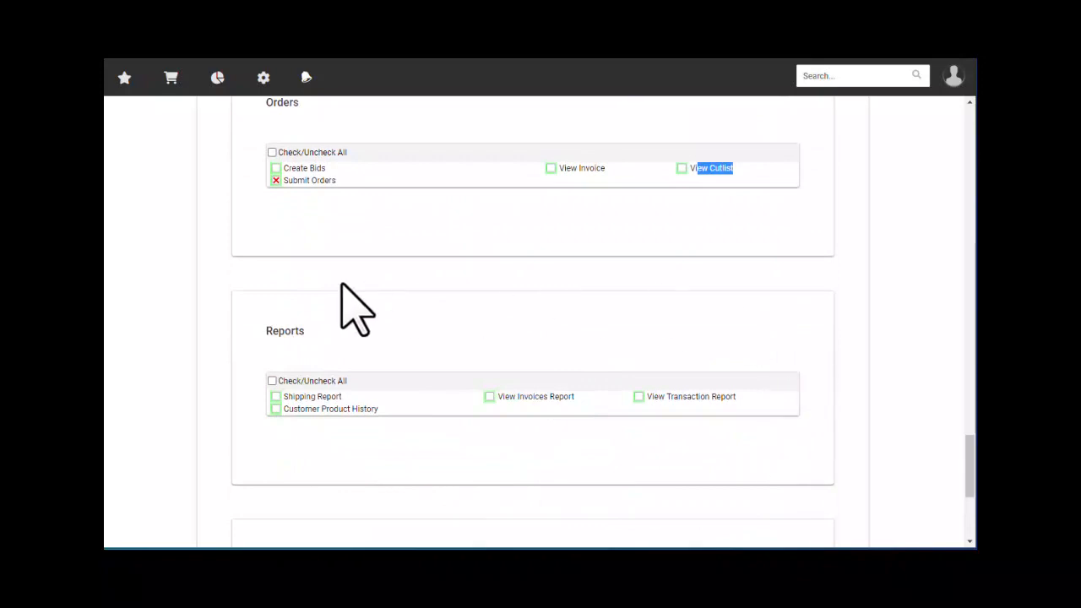
scroll(307, 351, "down", 2)
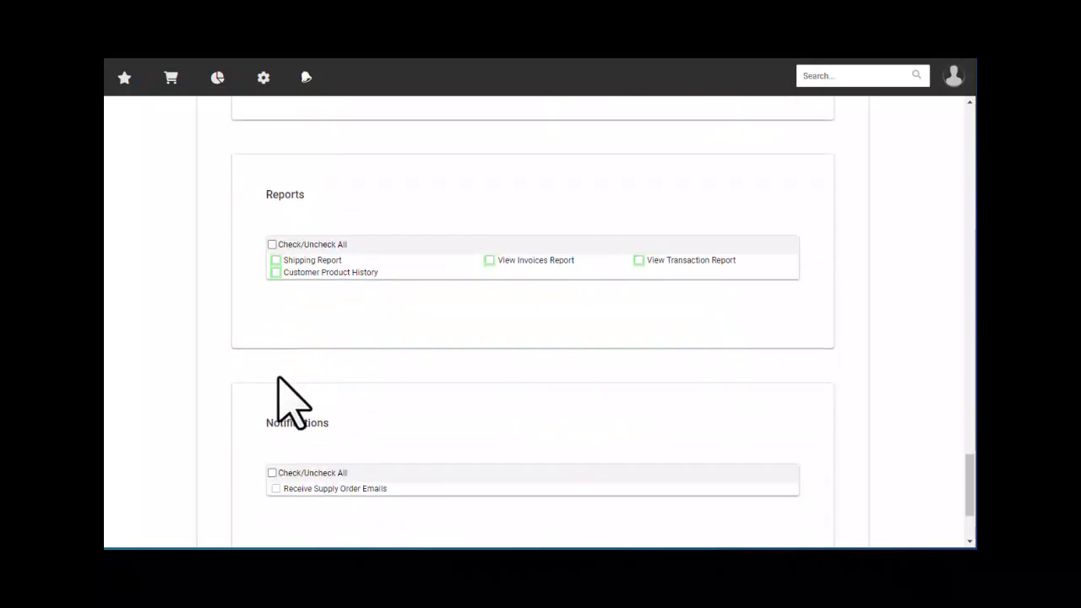
scroll(270, 380, "down", 2)
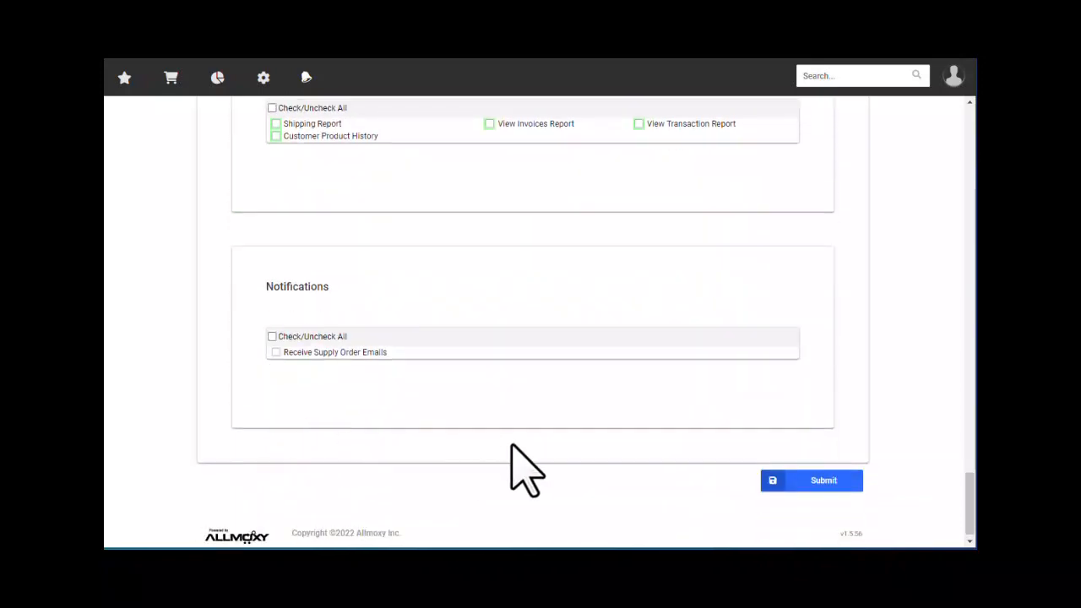
scroll(509, 412, "up", 5)
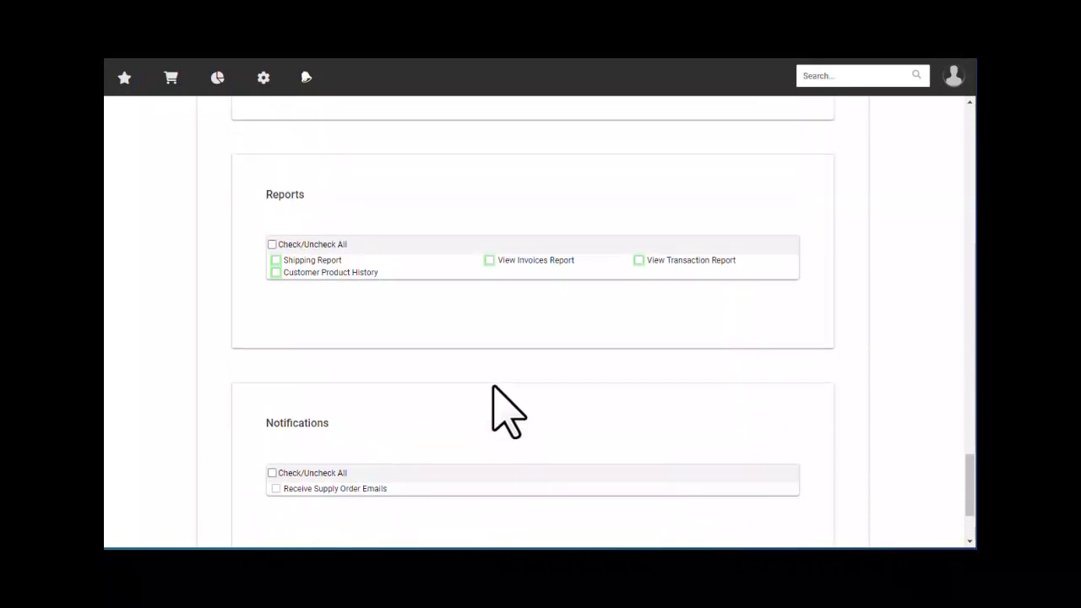
scroll(509, 412, "up", 1)
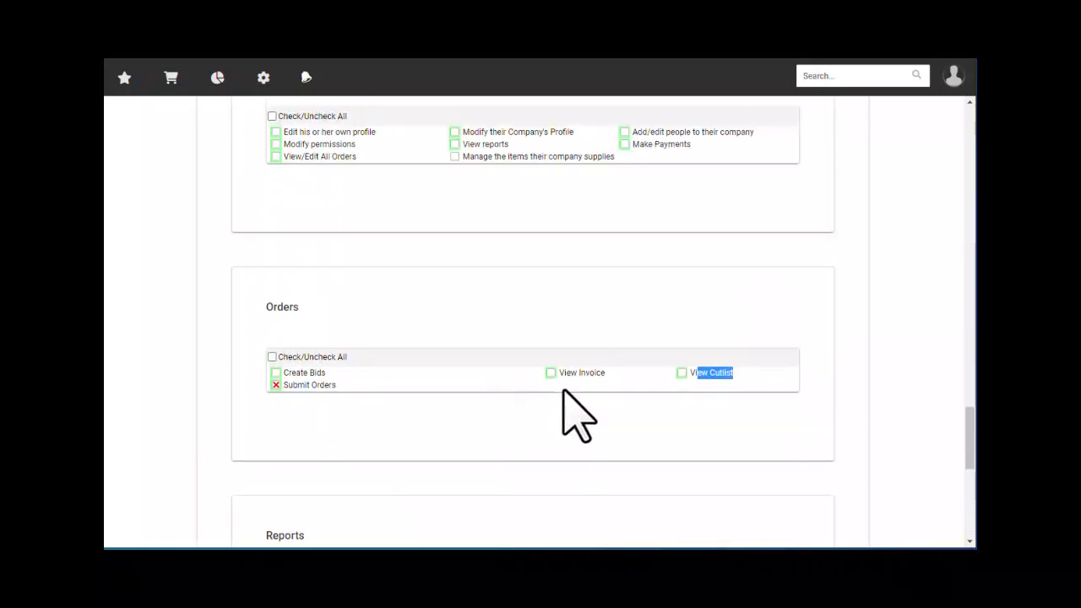
scroll(579, 415, "up", 2)
left_click(505, 281)
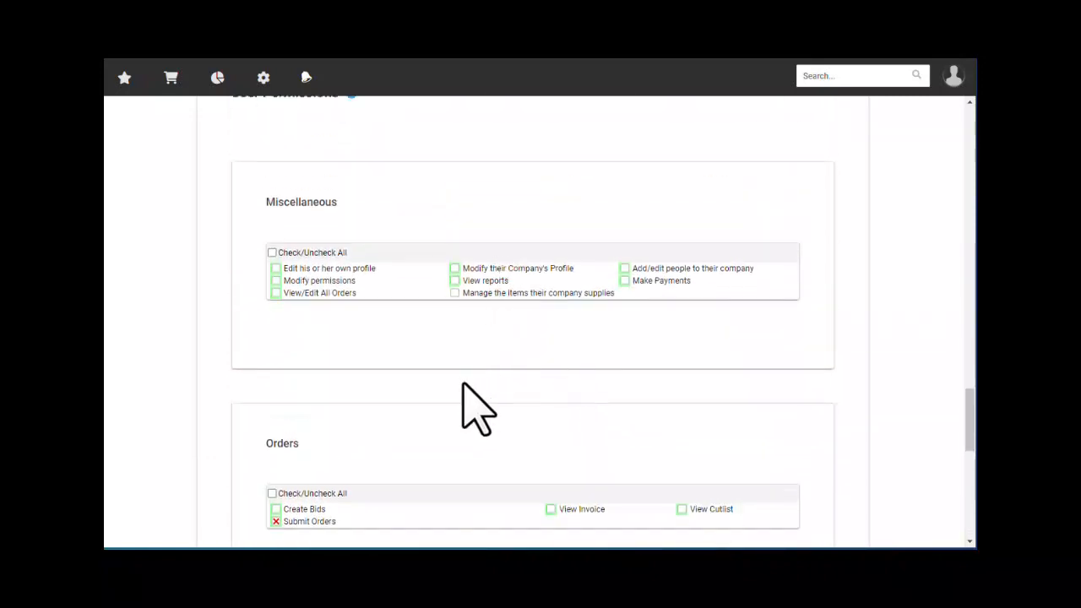
scroll(507, 393, "down", 8)
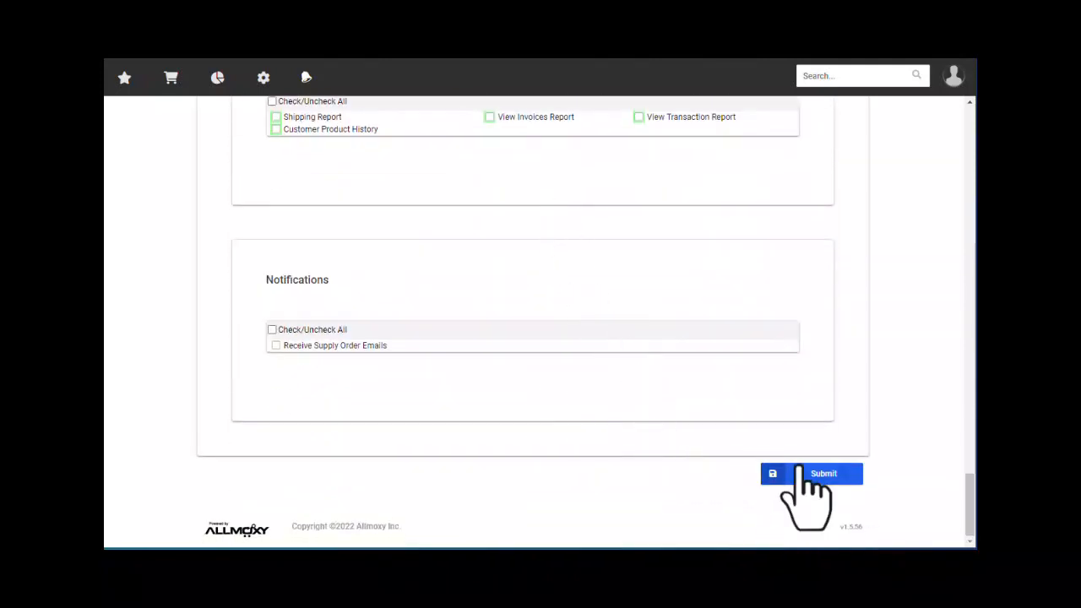
- Make the contact's address a Home address named Designer Home
left_click(799, 473)
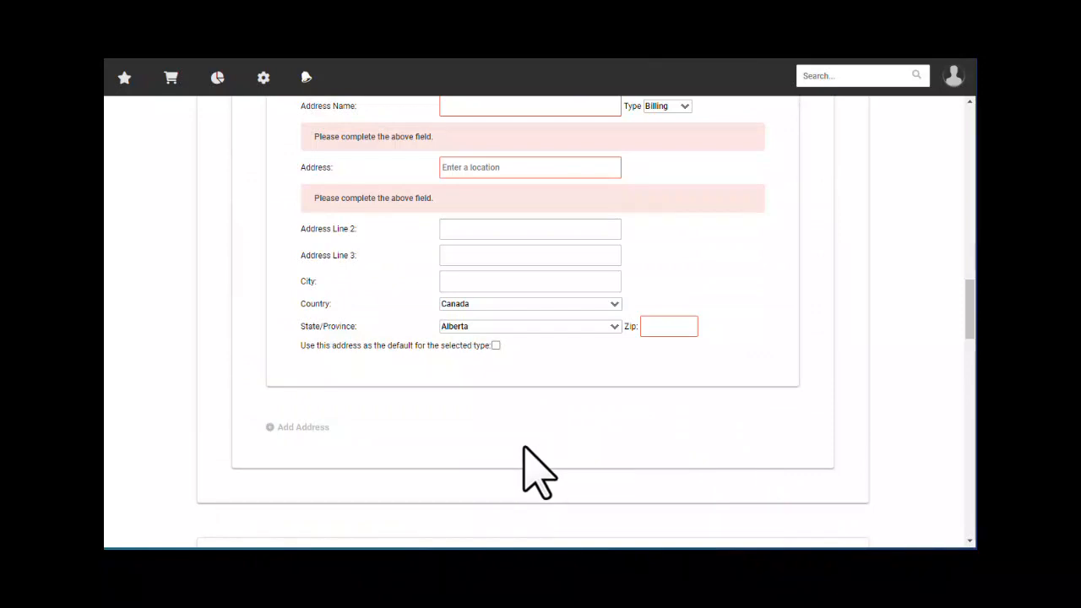
scroll(515, 396, "up", 2)
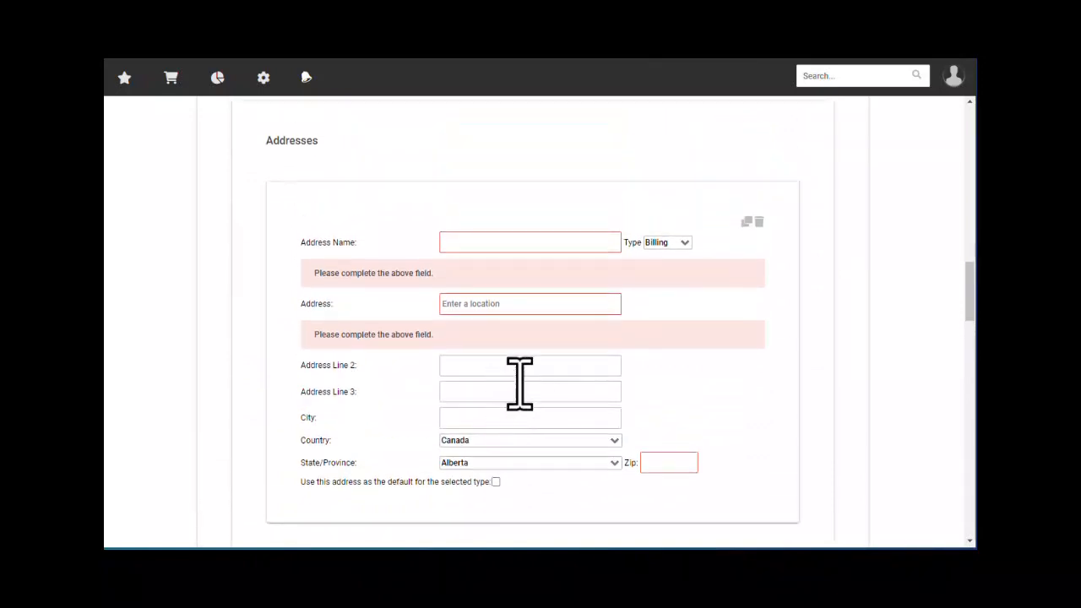
left_click(672, 243)
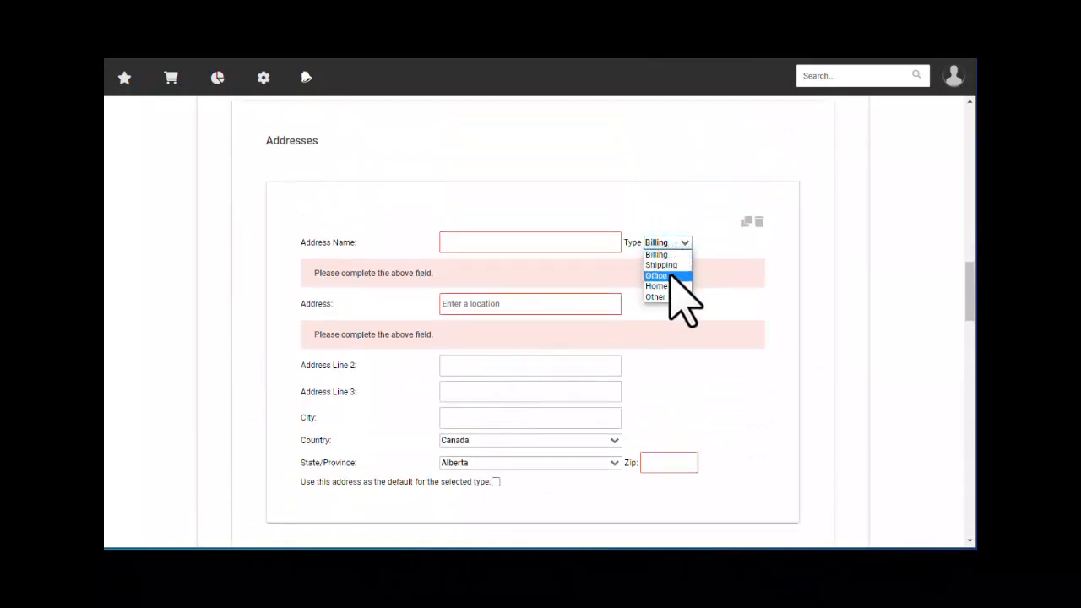
left_click(657, 285)
left_click(495, 243)
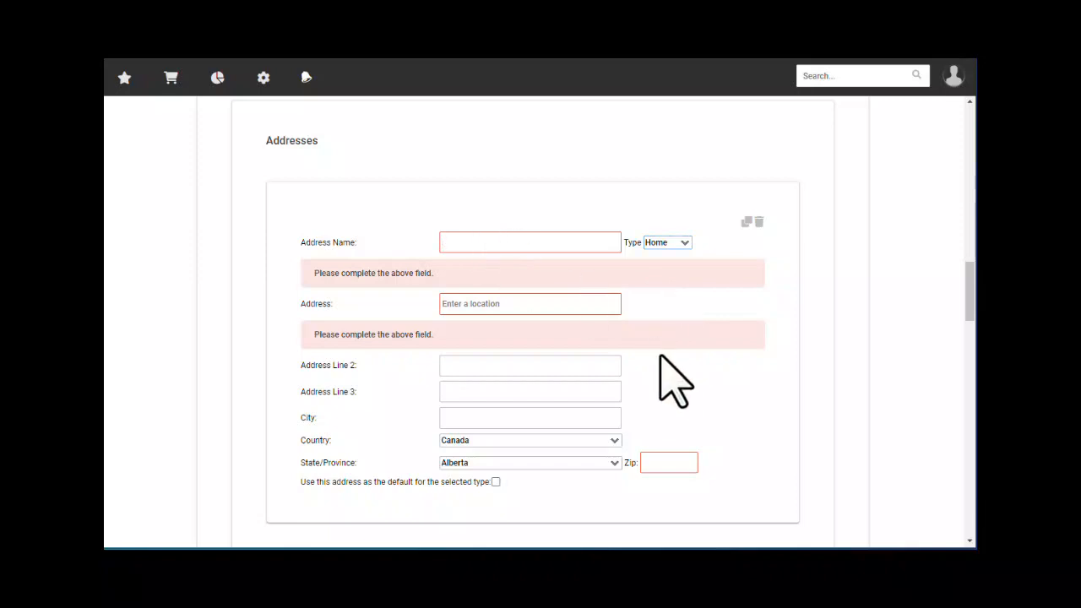
type("Hom")
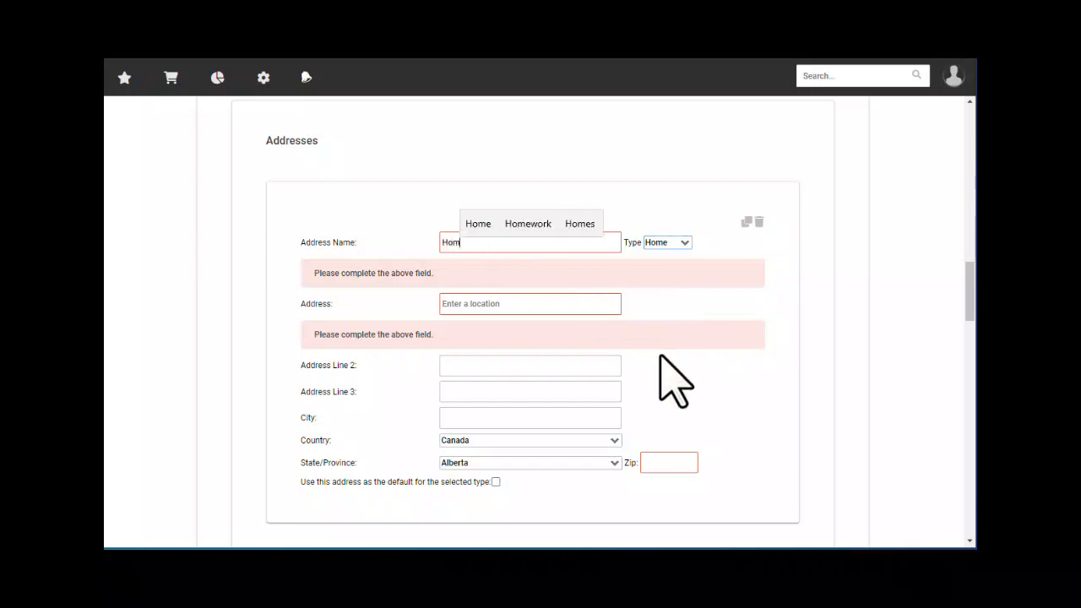
key("BackSpace")
key("BackSpace")
key("BackSpace")
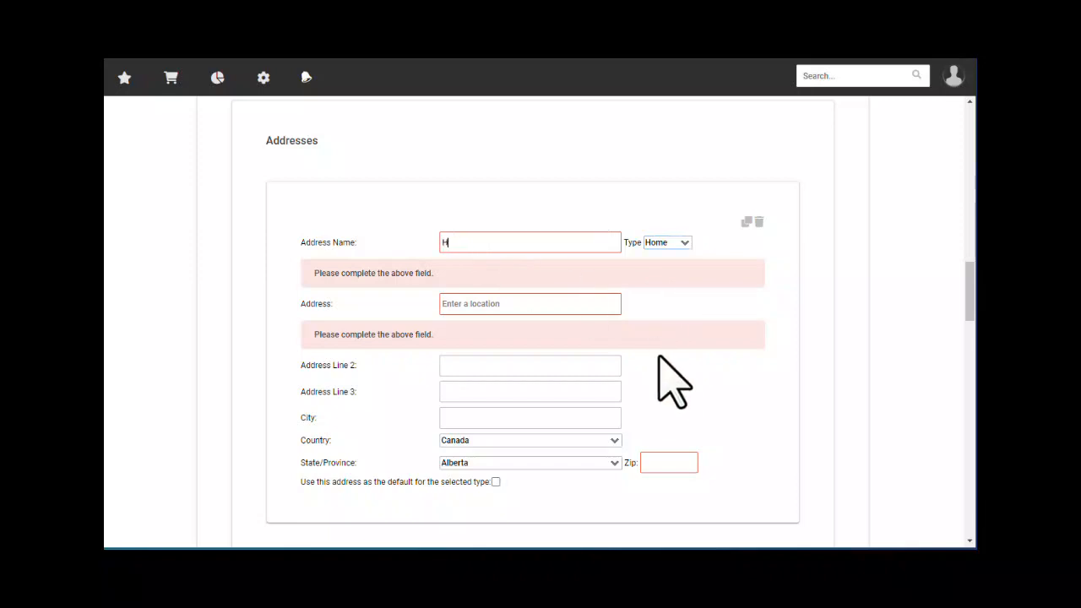
type("Designe")
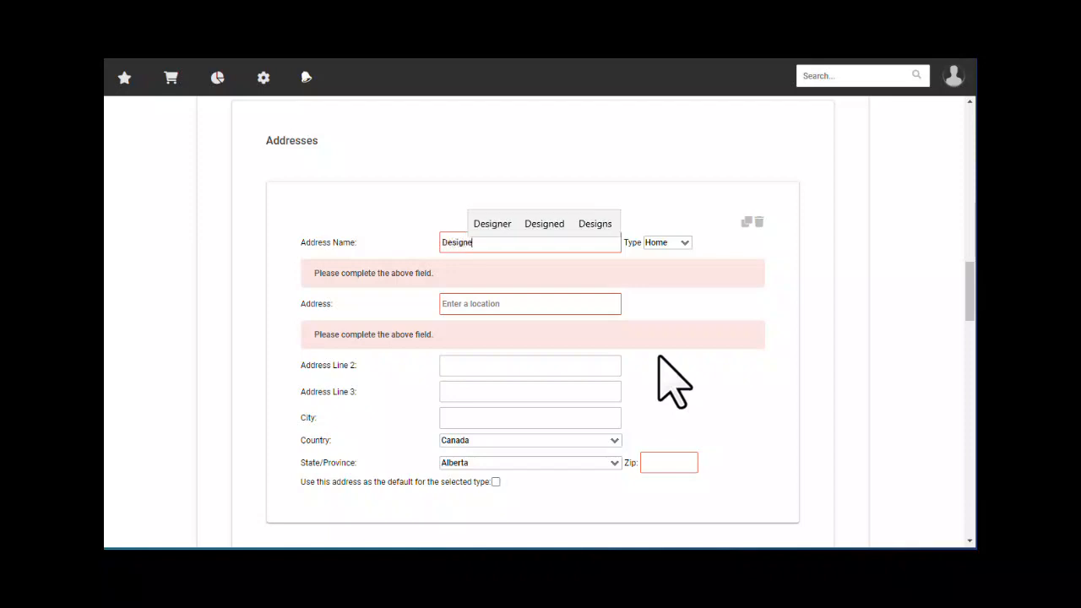
type("r Home")
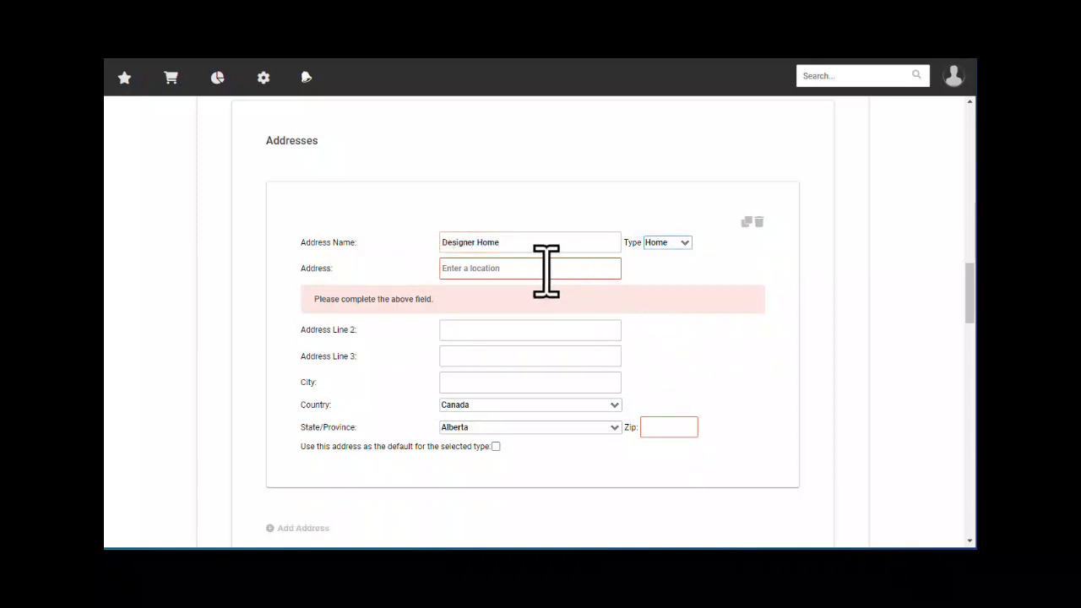
- Fill in the street address and postal code for the Designer Home address
left_click(526, 267)
type("123 N")
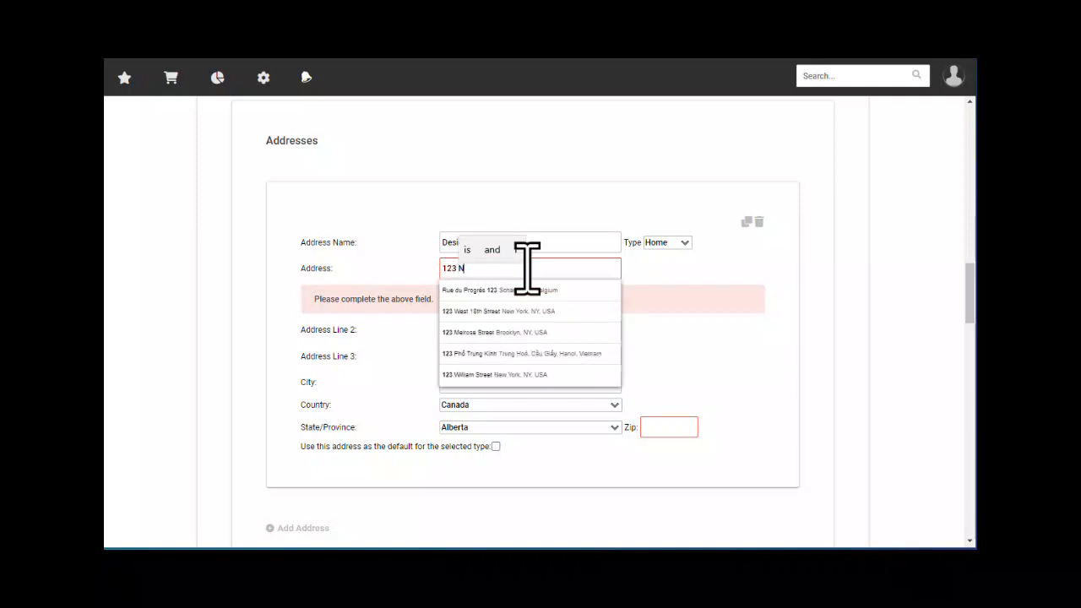
type("o Where")
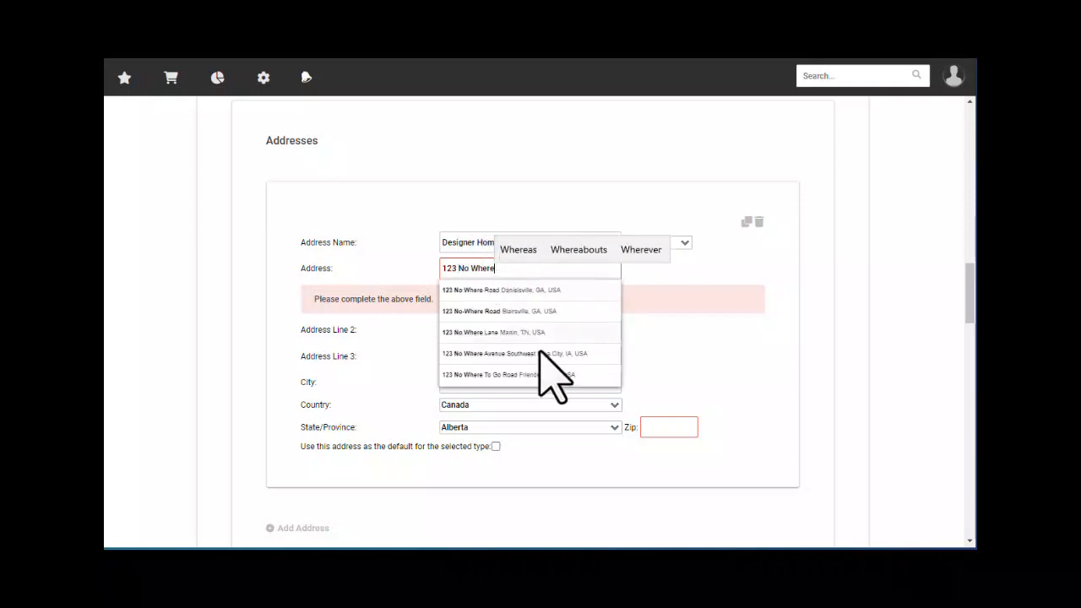
left_click(688, 427)
type("T")
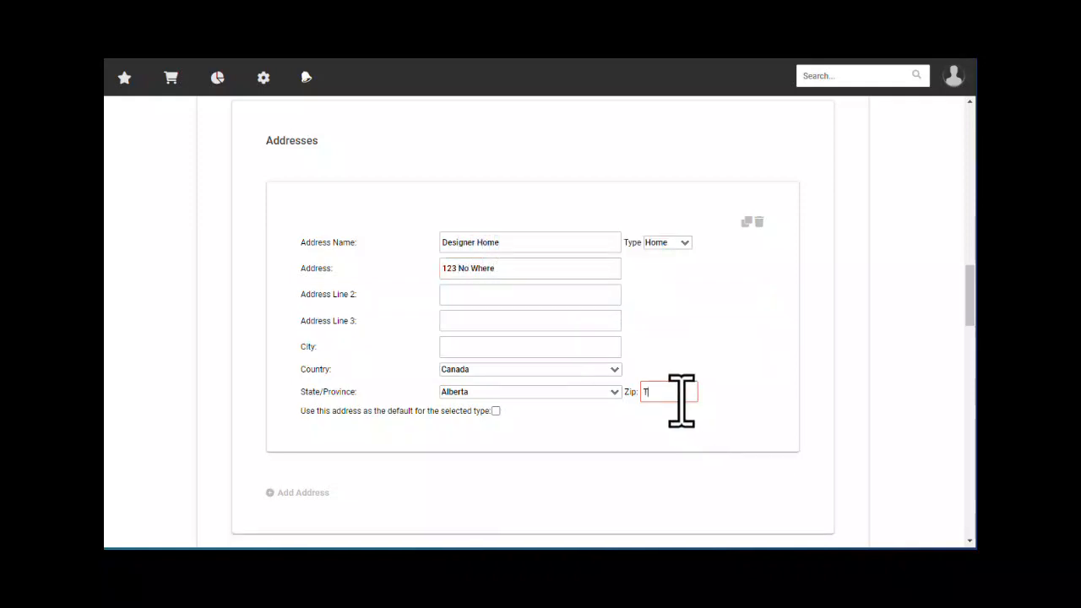
type("1J4A1")
left_click(608, 323)
scroll(675, 388, "down", 3)
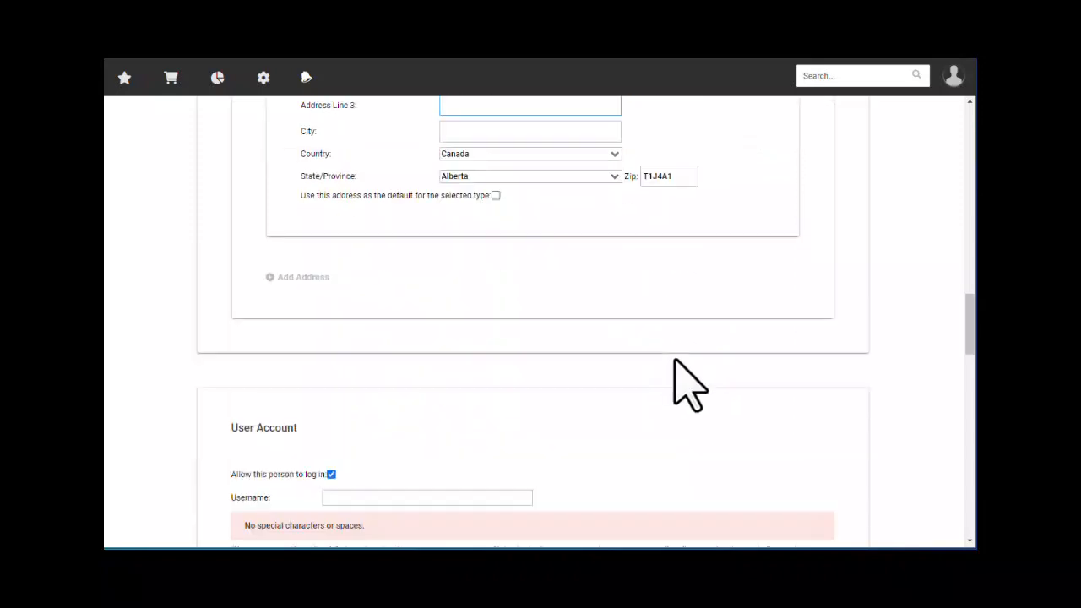
scroll(507, 418, "down", 3)
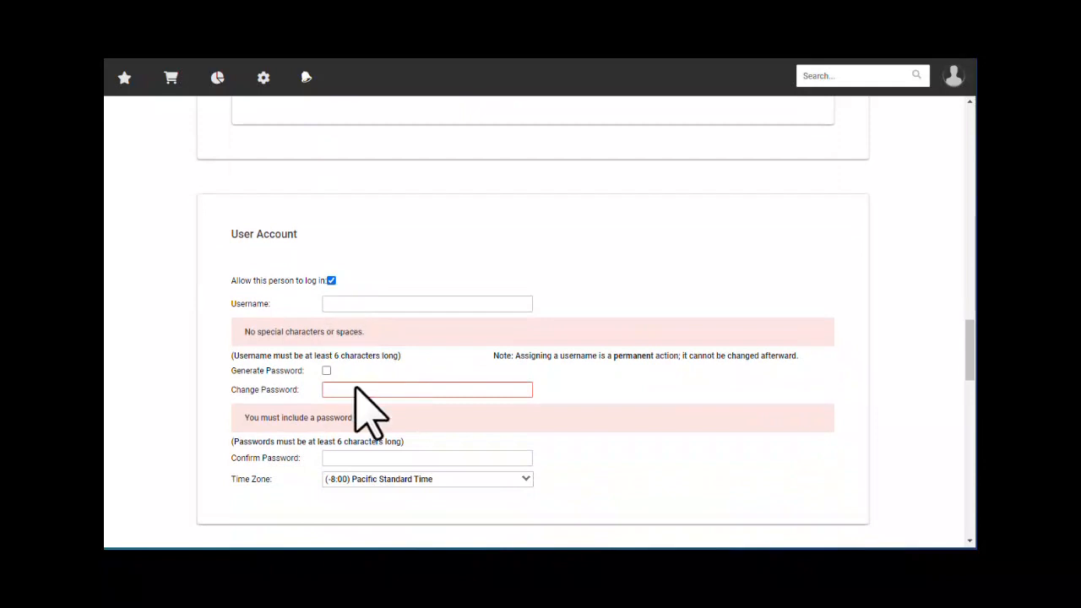
- Remove login access, submit the contact, and dismiss the e-mail-already-taken error
left_click(331, 280)
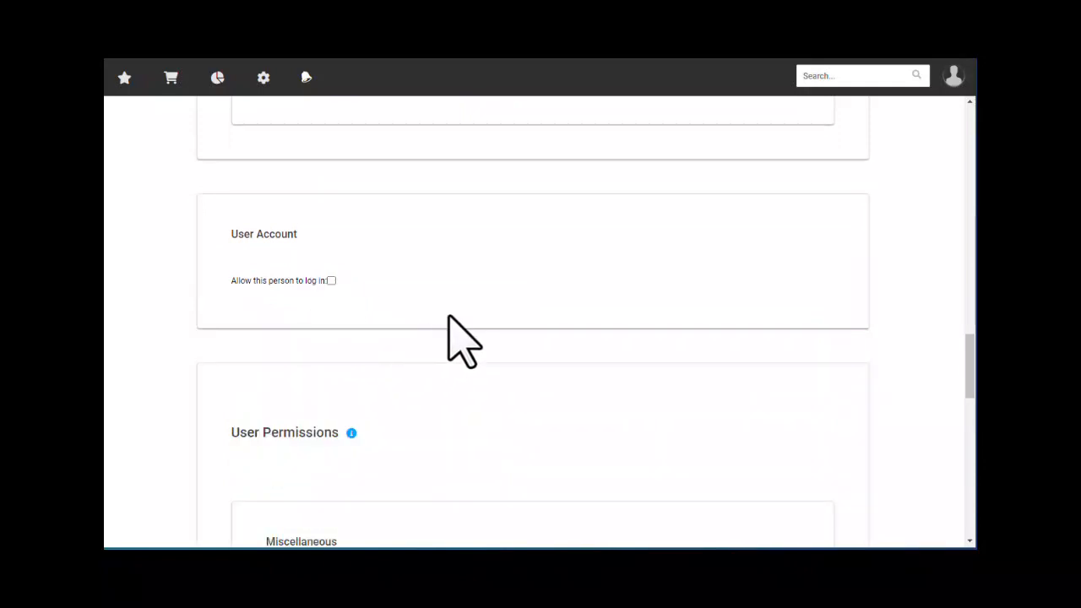
scroll(472, 338, "down", 15)
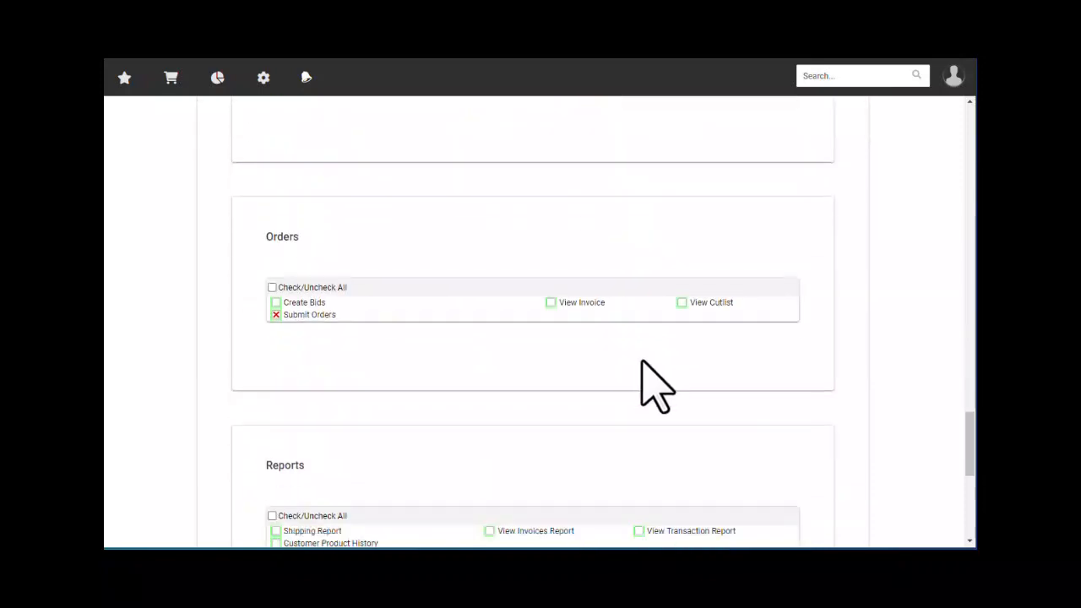
left_click(809, 473)
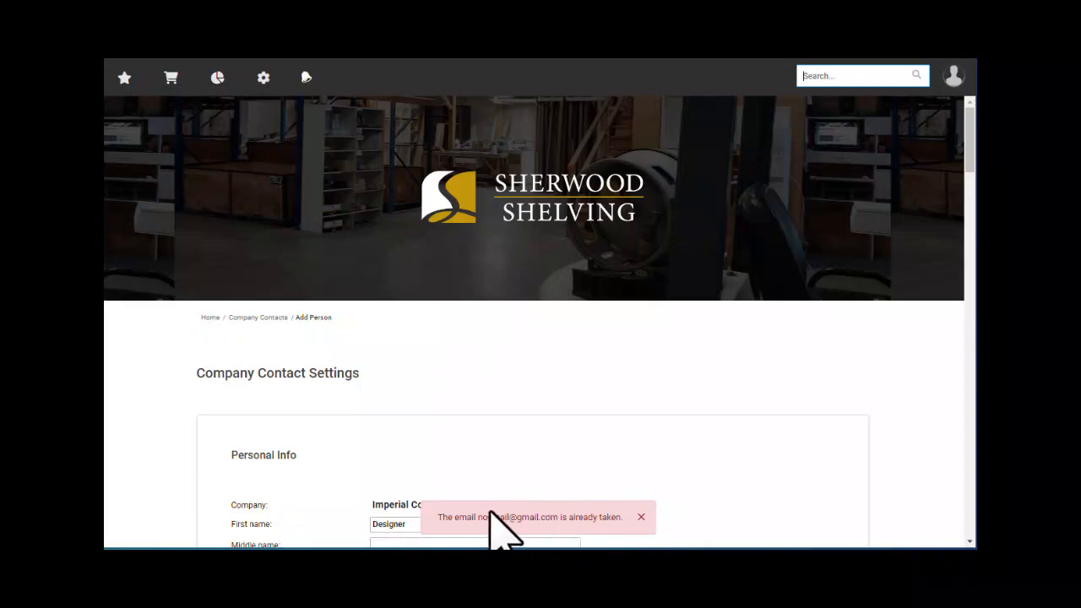
left_click_drag(457, 517, 555, 519)
left_click(533, 461)
left_click(640, 516)
- Change the contact's e-mail to a different domain and submit the contact again
scroll(453, 386, "down", 4)
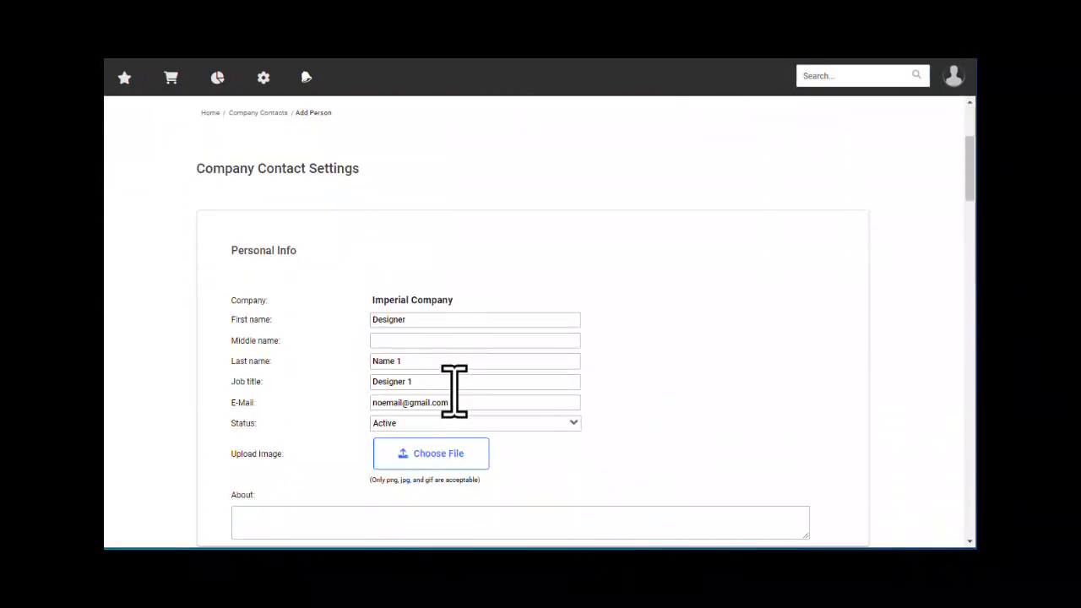
scroll(473, 398, "down", 2)
scroll(477, 406, "up", 3)
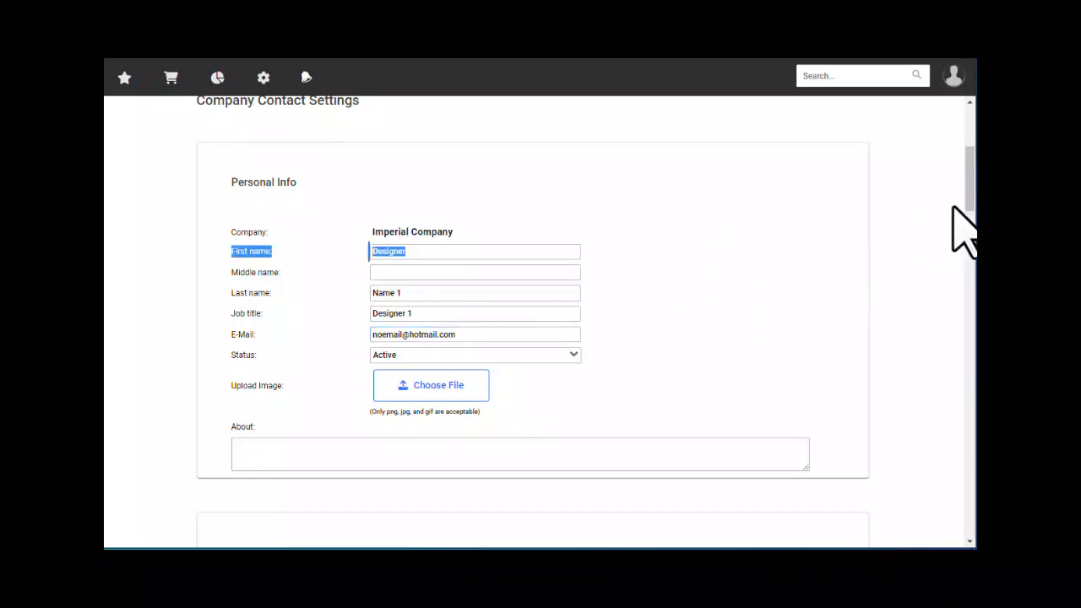
left_click_drag(969, 202, 958, 511)
scroll(946, 488, "down", 5)
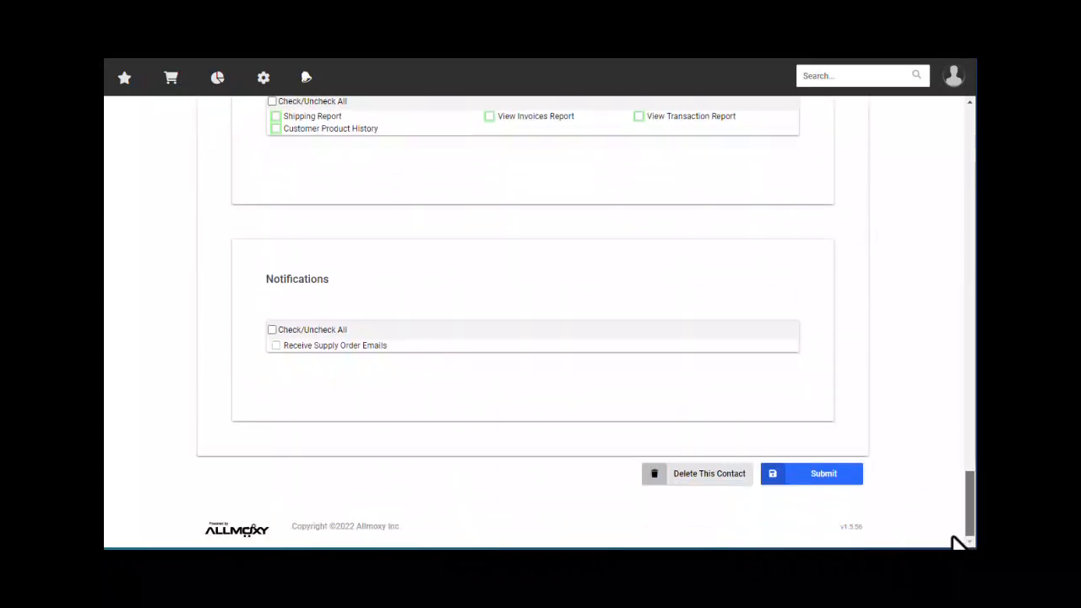
left_click(809, 474)
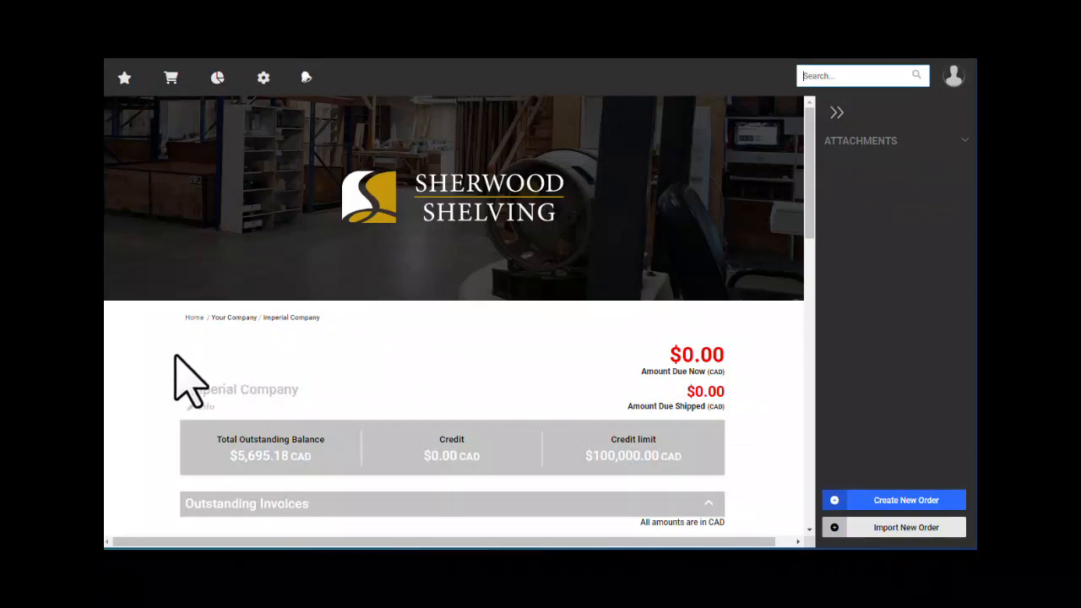
- Collapse Outstanding Invoices on the Imperial Company page and expand the Contacts section
scroll(194, 375, "down", 5)
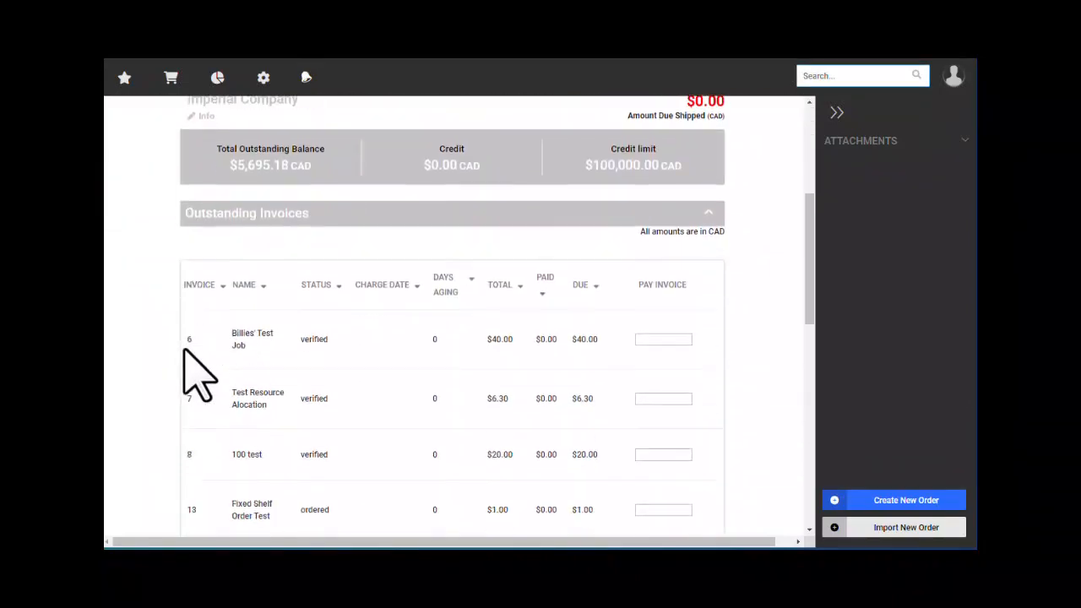
scroll(308, 317, "up", 3)
left_click(301, 297)
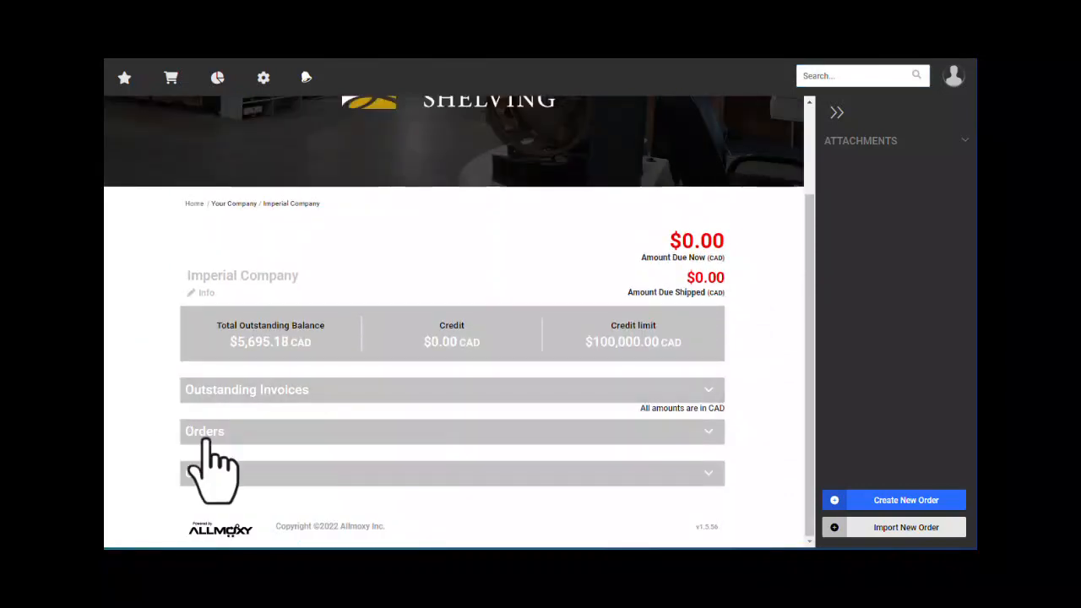
left_click(271, 473)
scroll(169, 434, "down", 2)
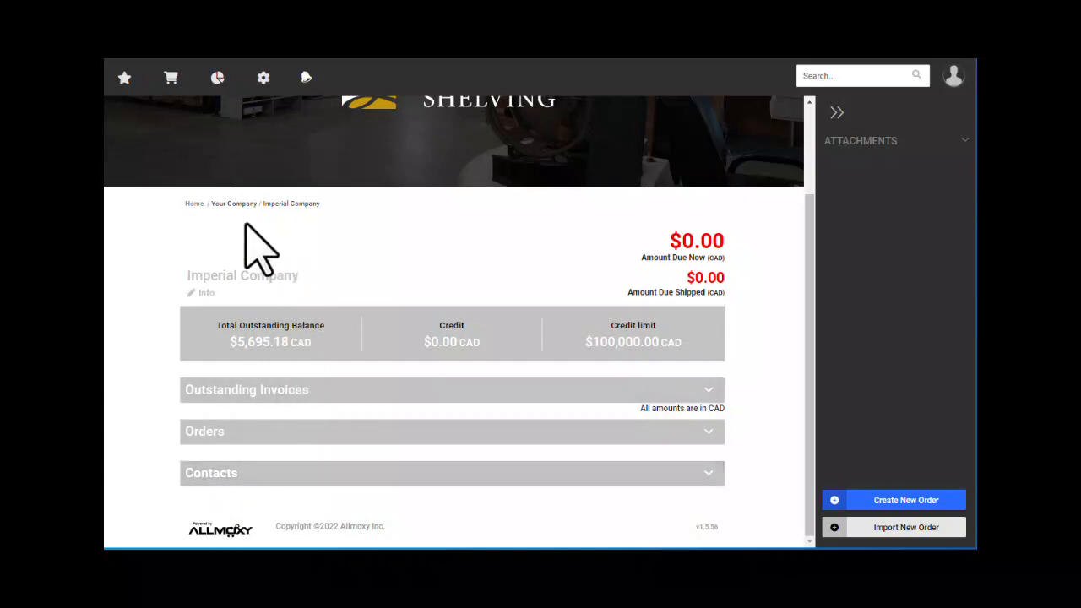
mouse_move(171, 76)
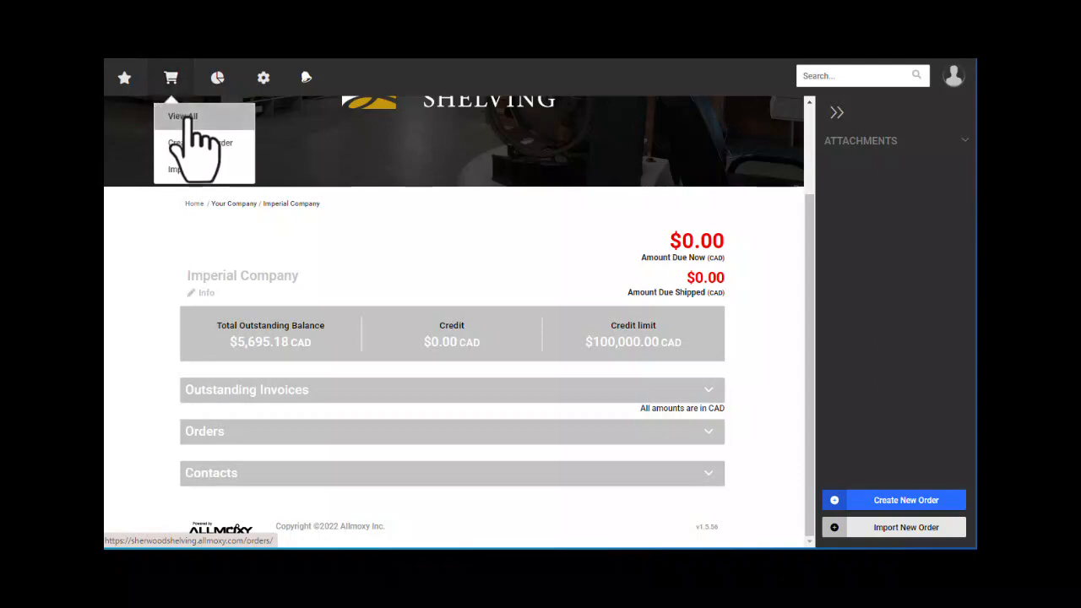
- Show all orders, look through orders 26 down to 20, and focus the Name or Order Number filter
left_click(193, 120)
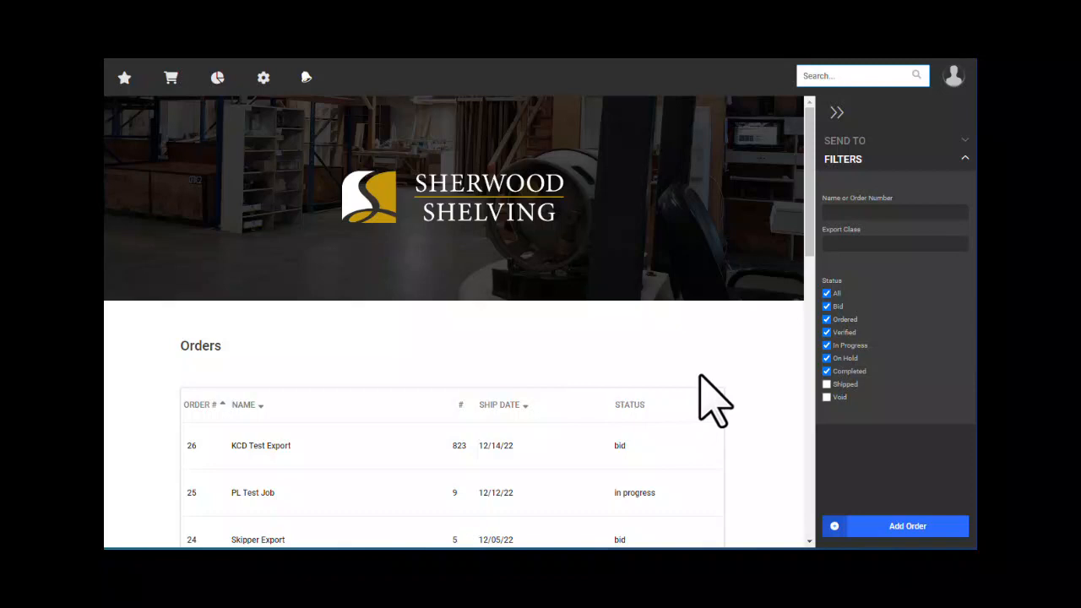
scroll(714, 365, "down", 1)
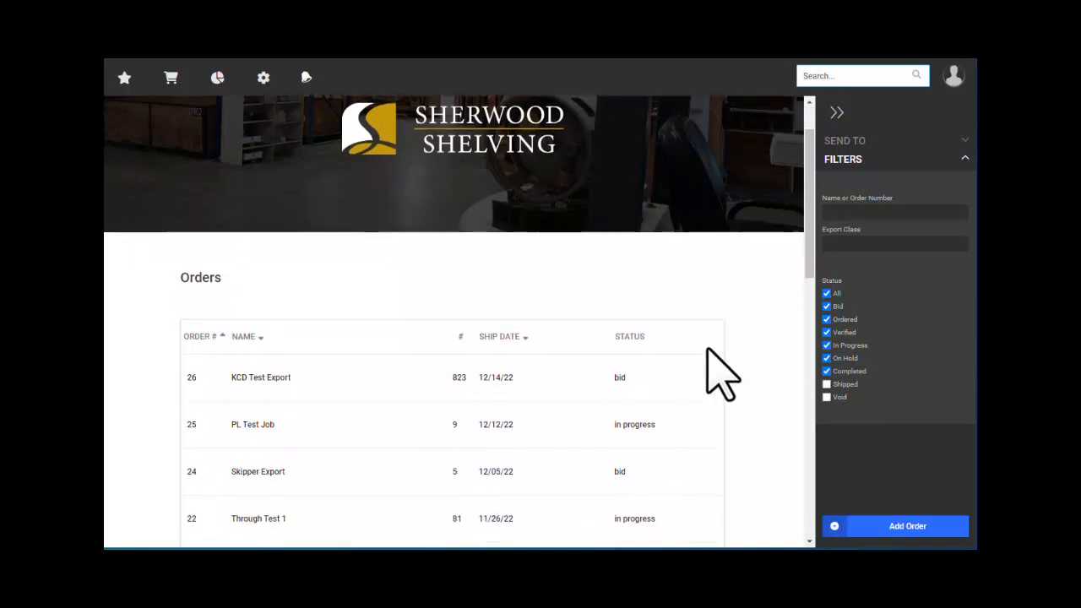
scroll(728, 344, "down", 1)
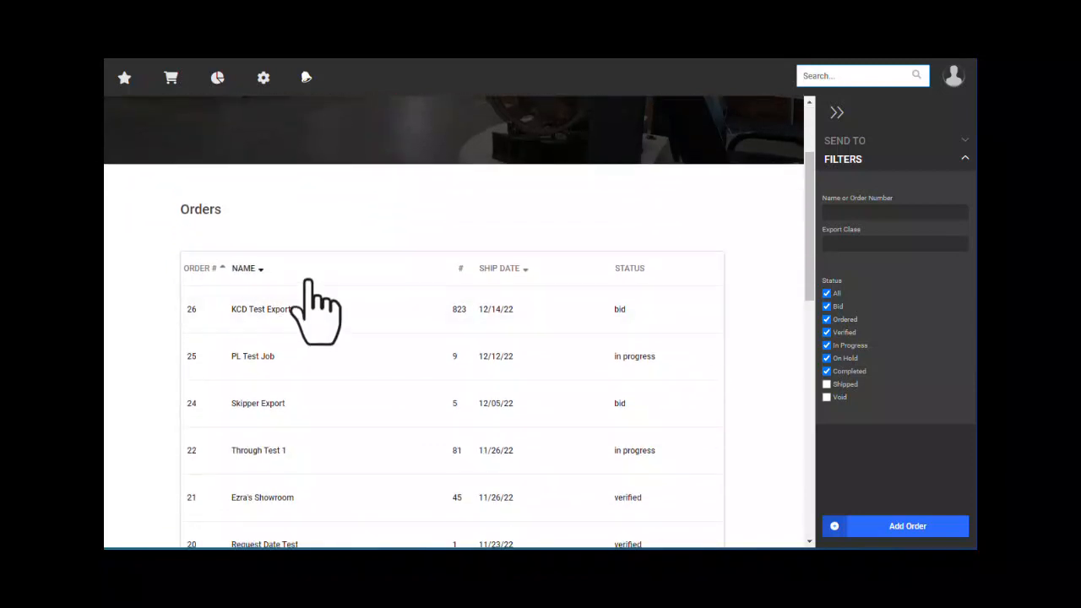
scroll(296, 304, "down", 4)
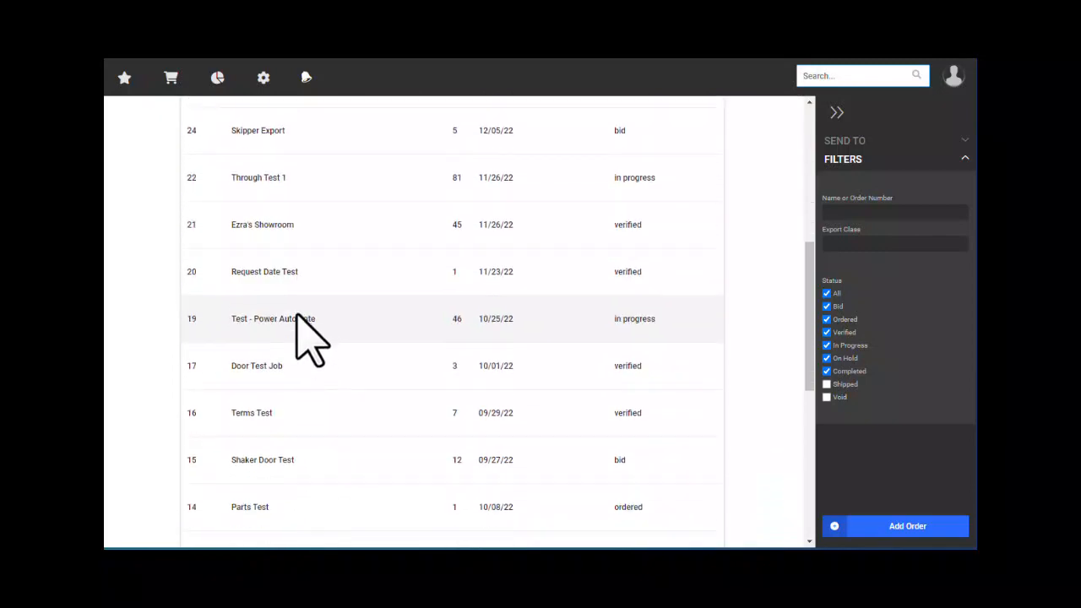
scroll(304, 337, "down", 5)
scroll(304, 342, "up", 5)
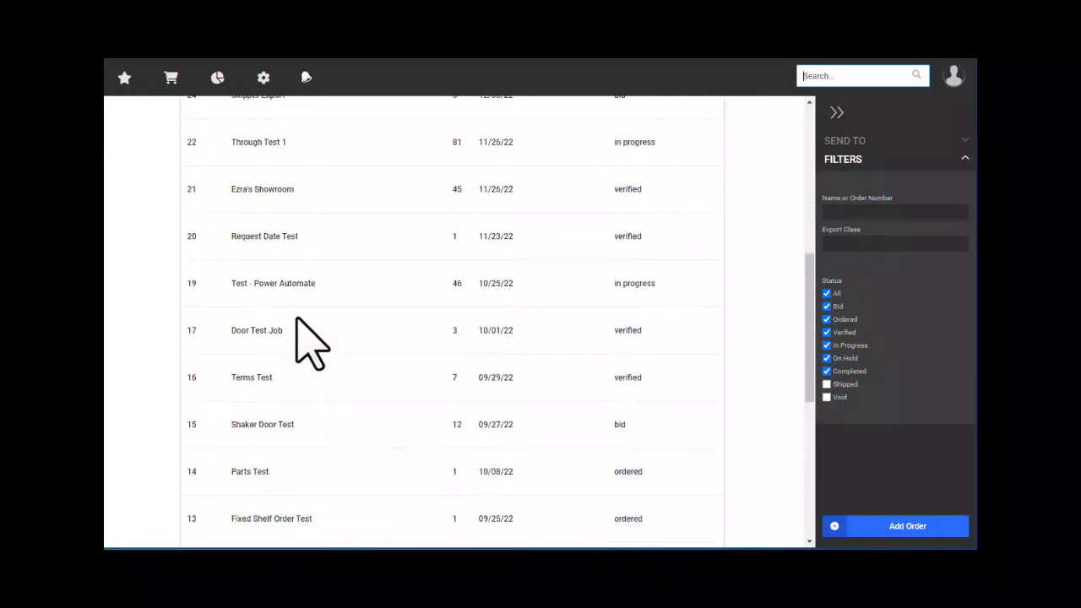
scroll(297, 321, "up", 4)
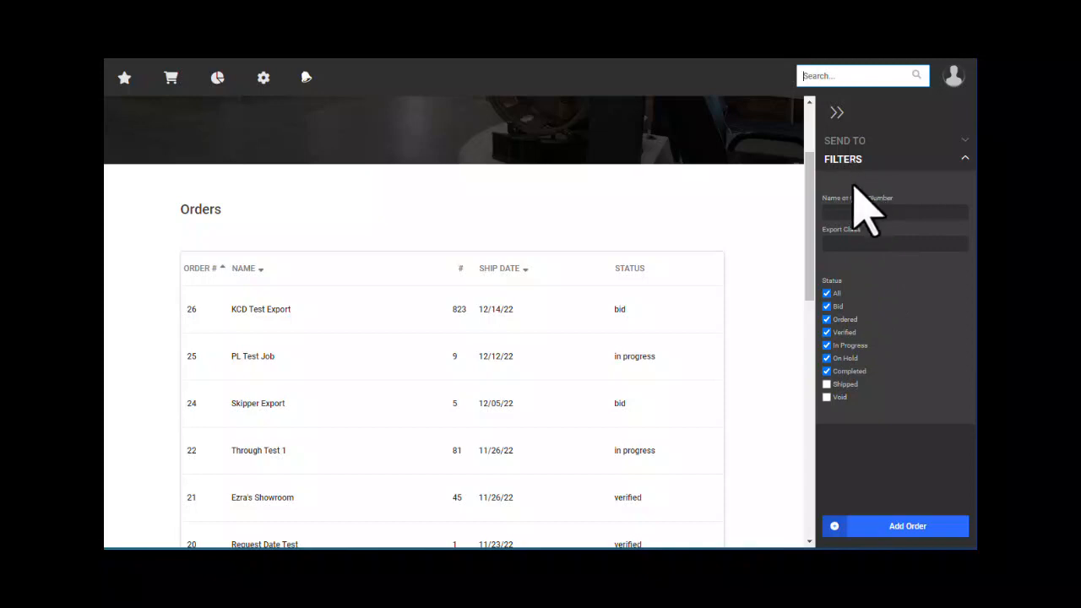
left_click(845, 212)
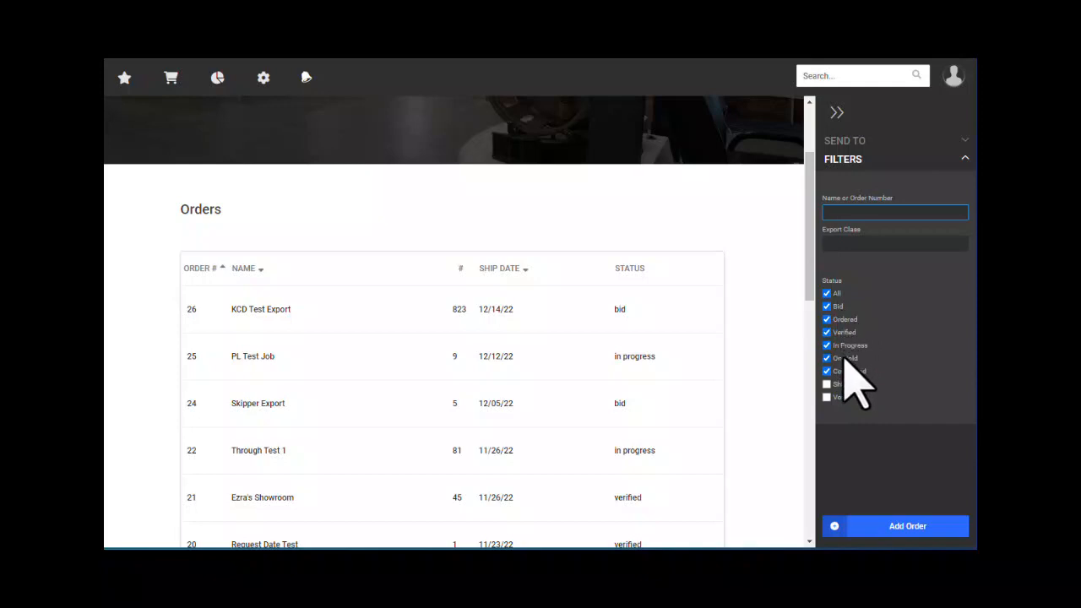
- Filter the orders list to Ordered status only, leaving four orders
left_click(828, 294)
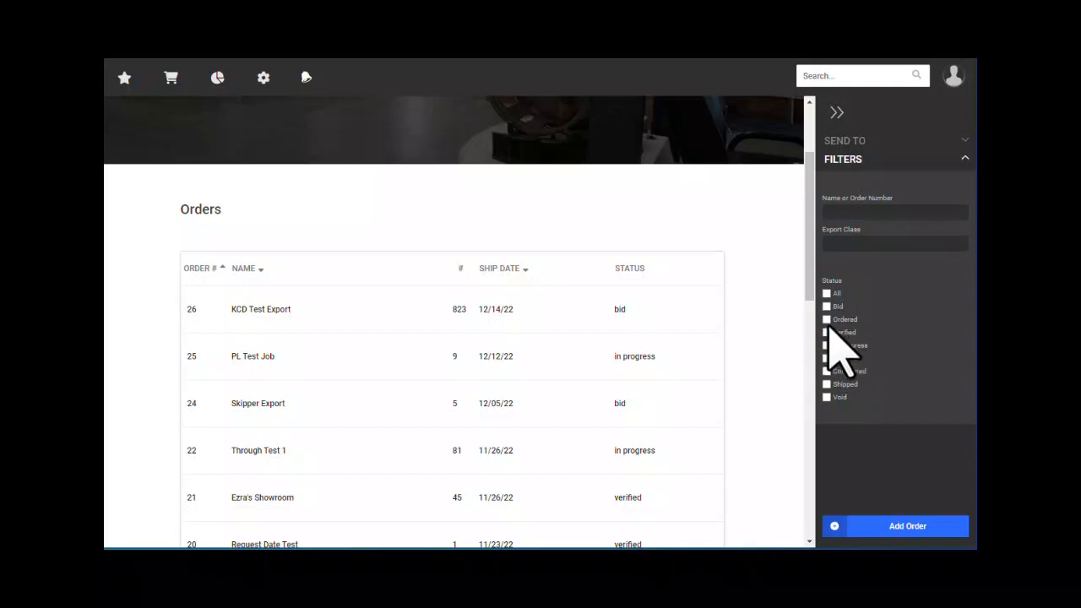
left_click(826, 320)
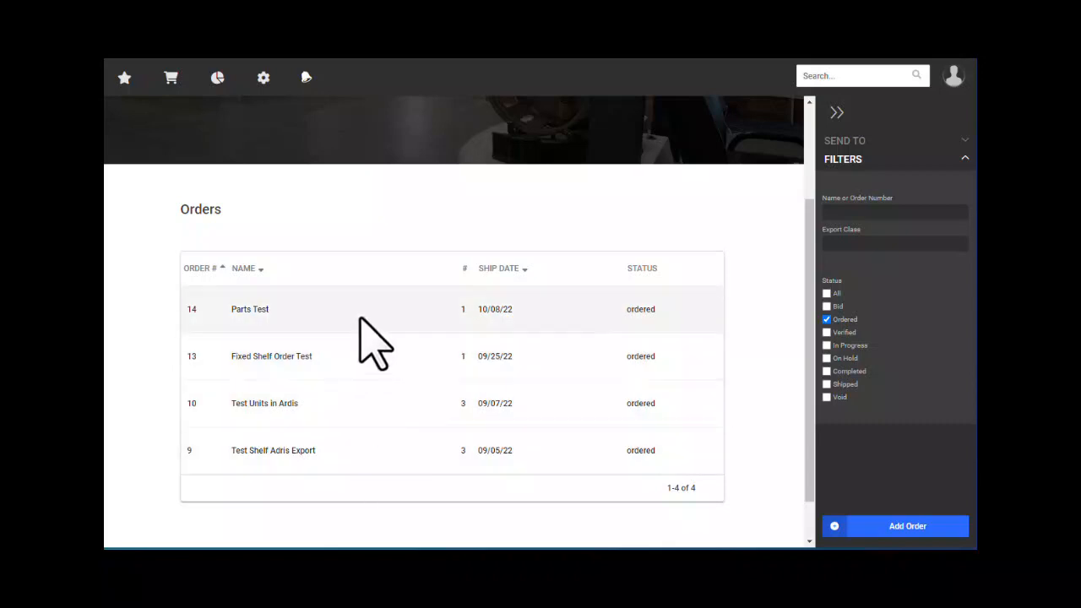
scroll(352, 309, "up", 3)
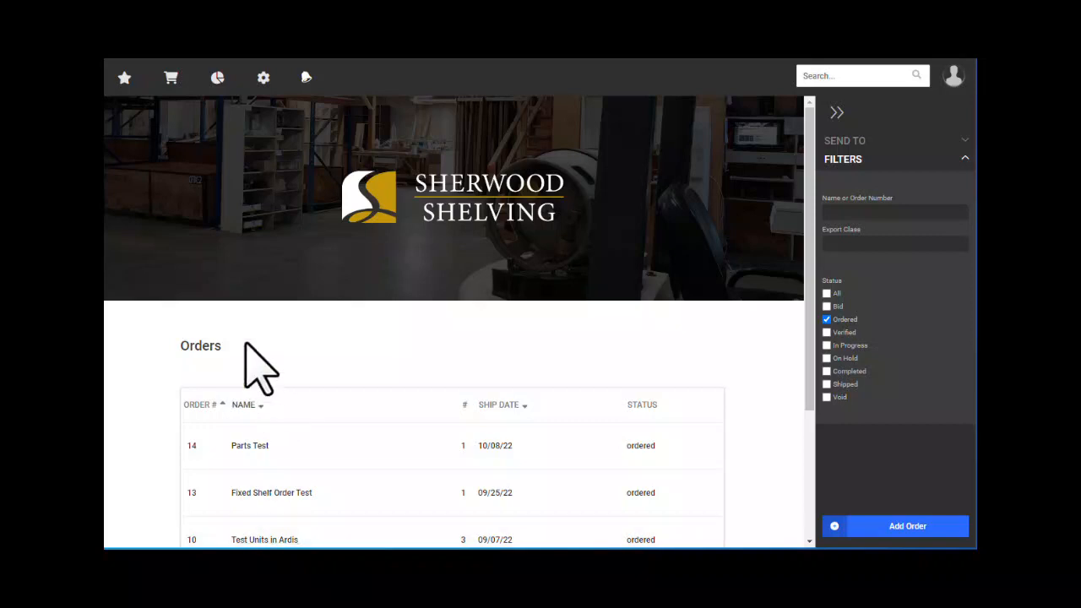
mouse_move(172, 76)
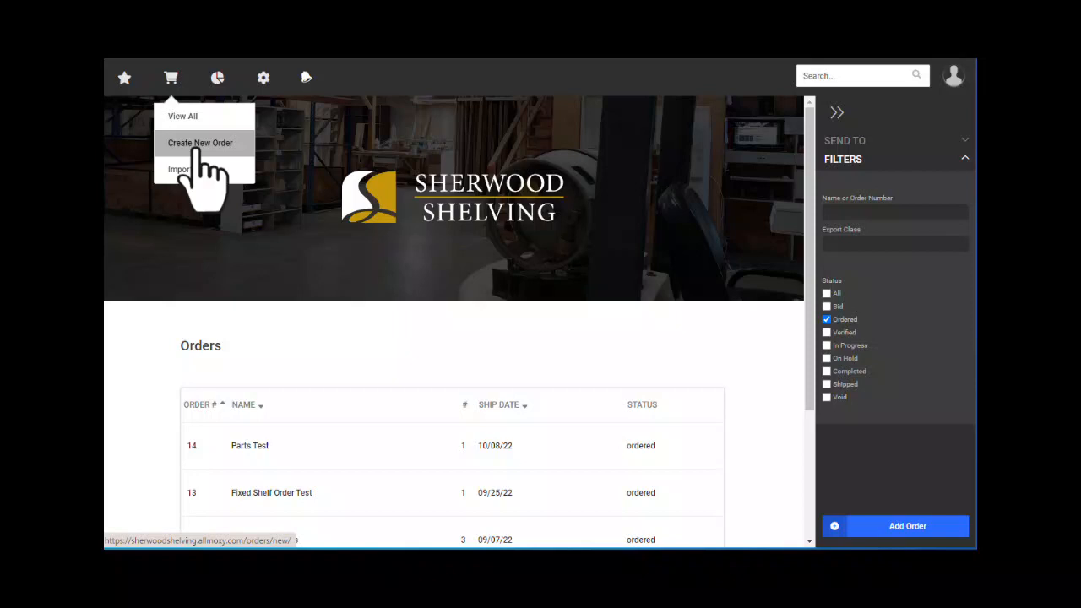
- Start a new Imperial Company order named with the customer's full name, leaving room name and description blank
left_click(198, 145)
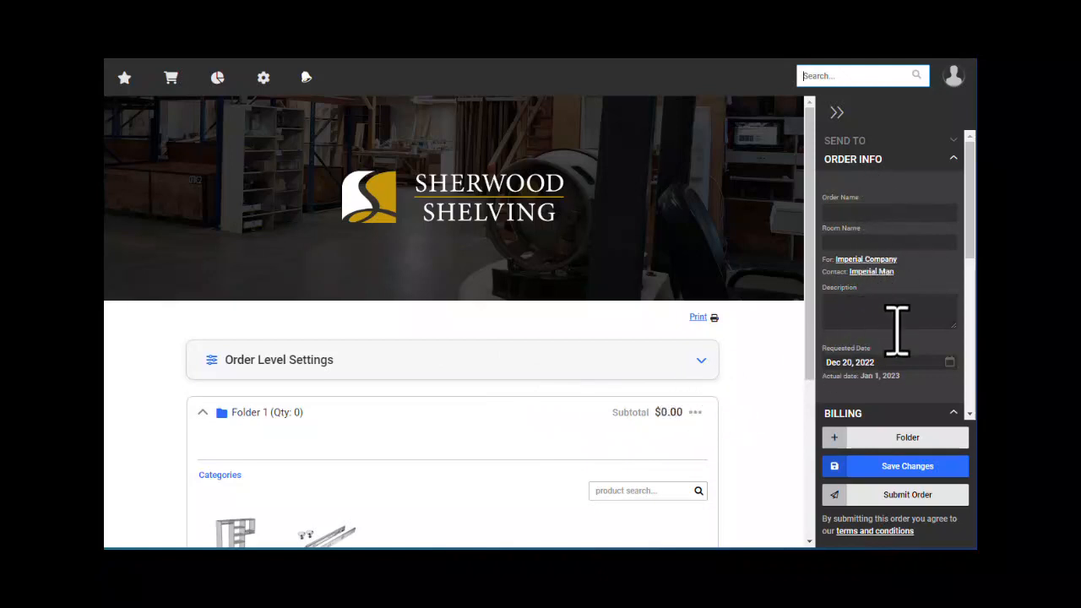
left_click(857, 214)
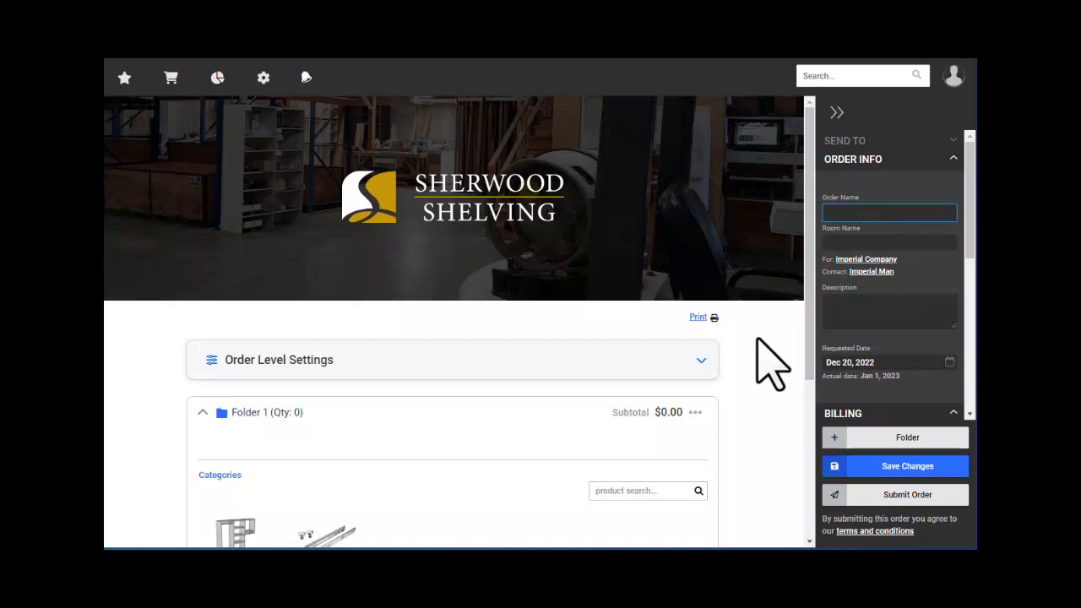
scroll(756, 344, "down", 1)
scroll(752, 344, "down", 1)
scroll(754, 342, "up", 2)
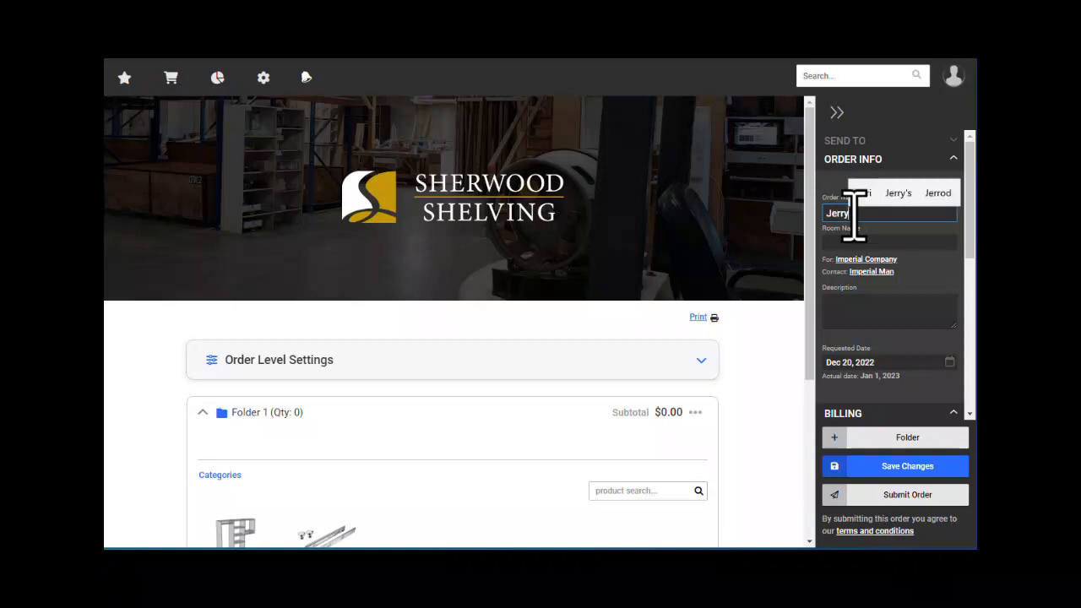
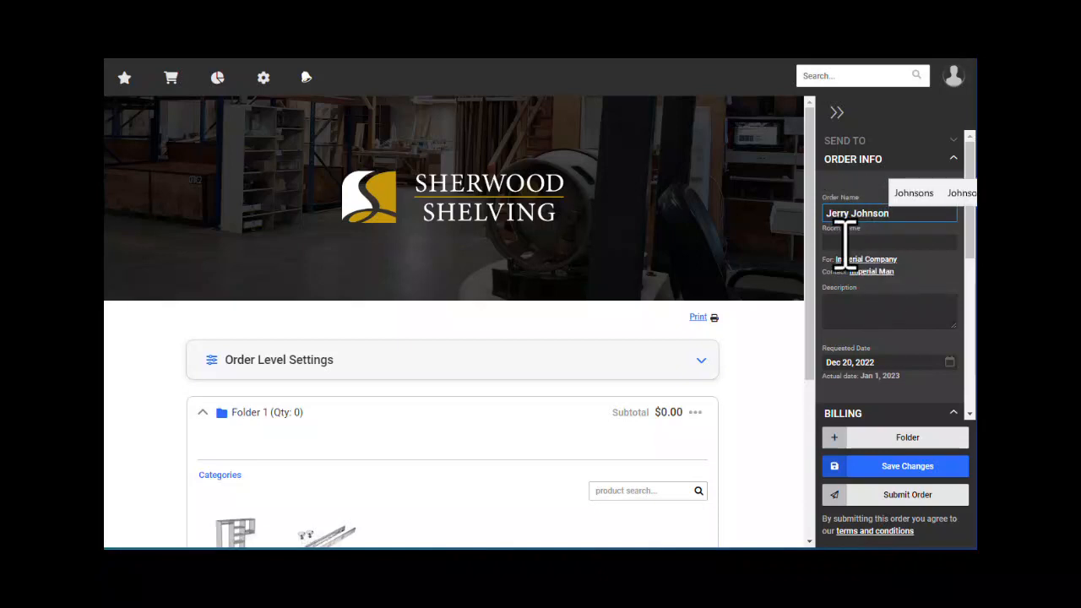
left_click(833, 242)
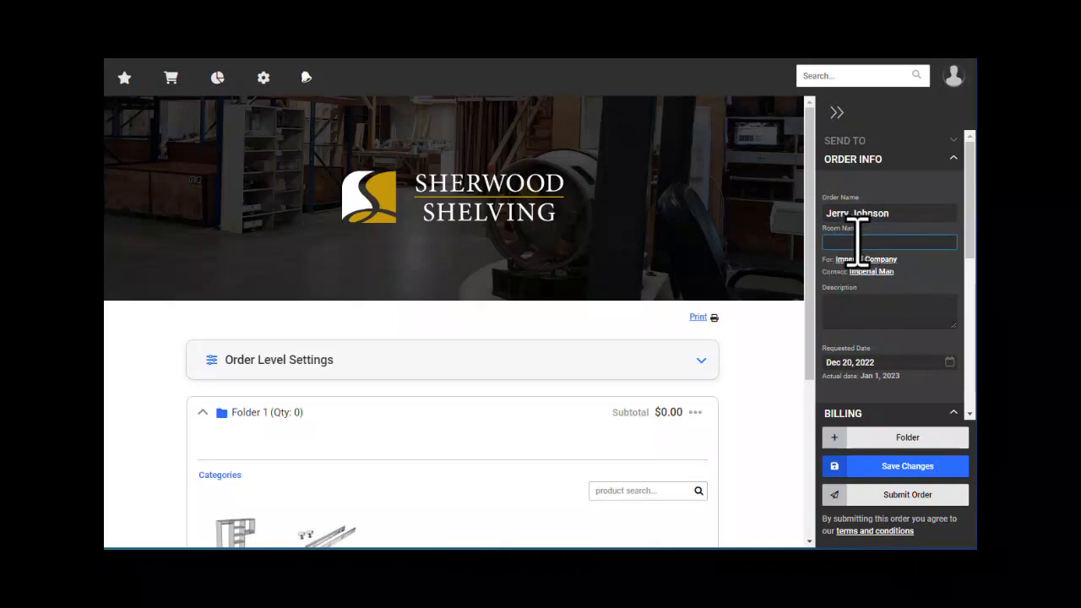
left_click(857, 310)
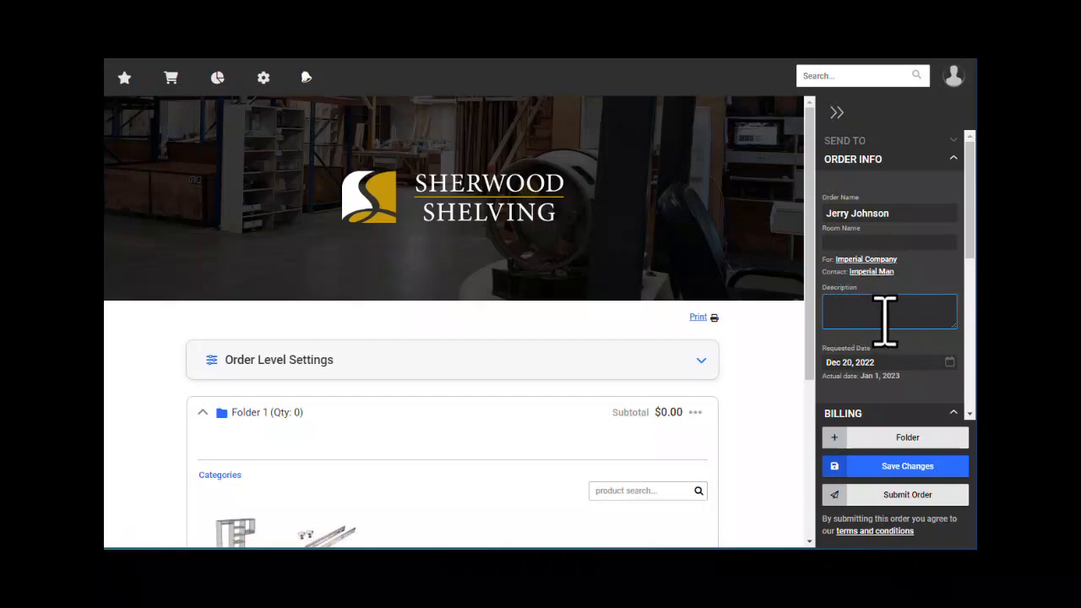
scroll(885, 320, "down", 1)
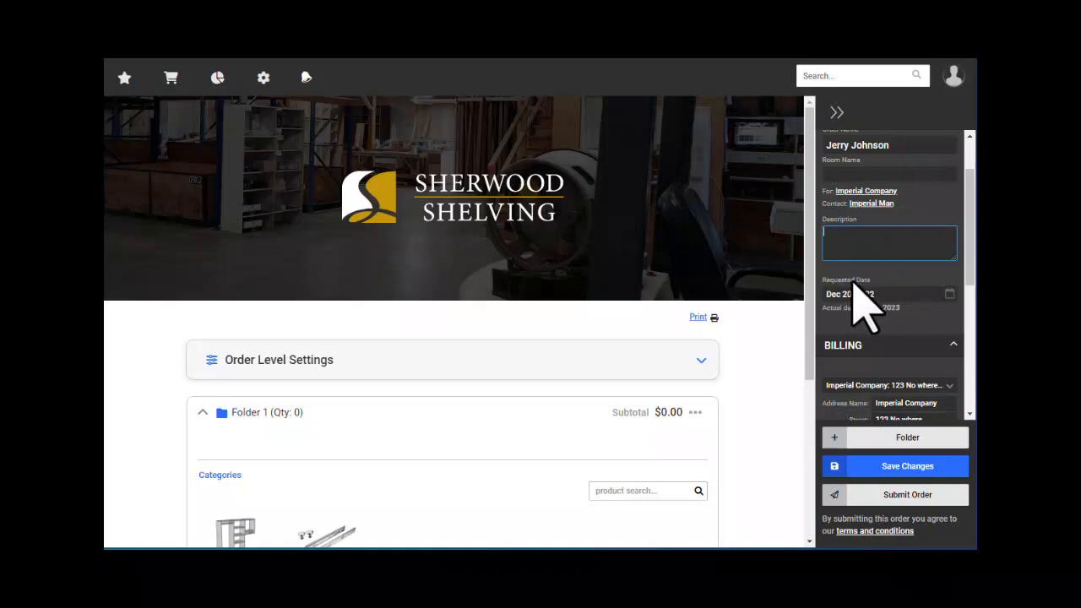
left_click(949, 295)
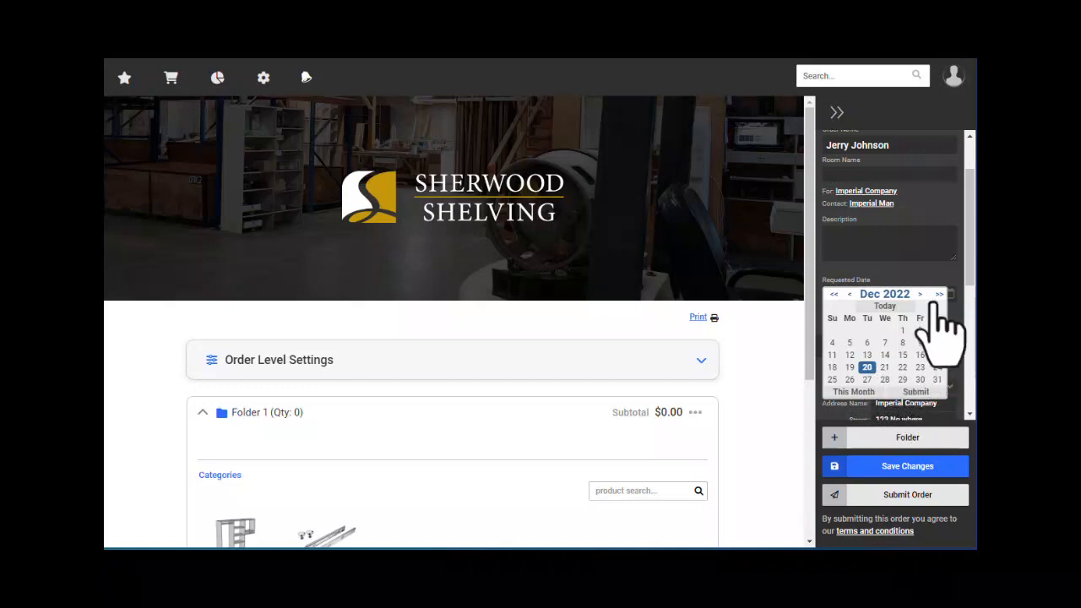
left_click(915, 295)
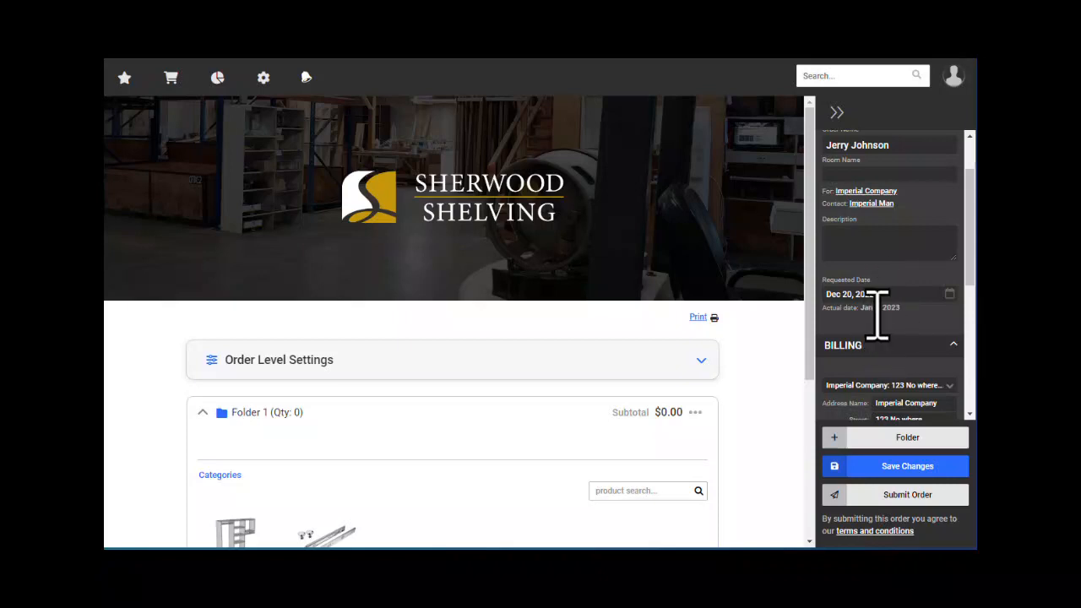
left_click_drag(861, 309, 906, 313)
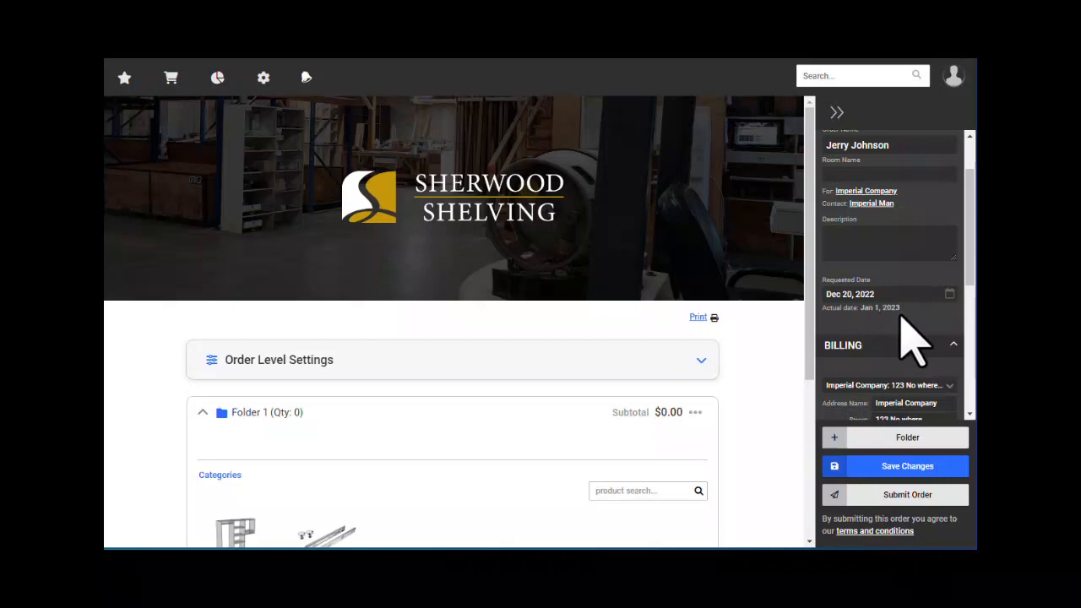
scroll(885, 306, "down", 2)
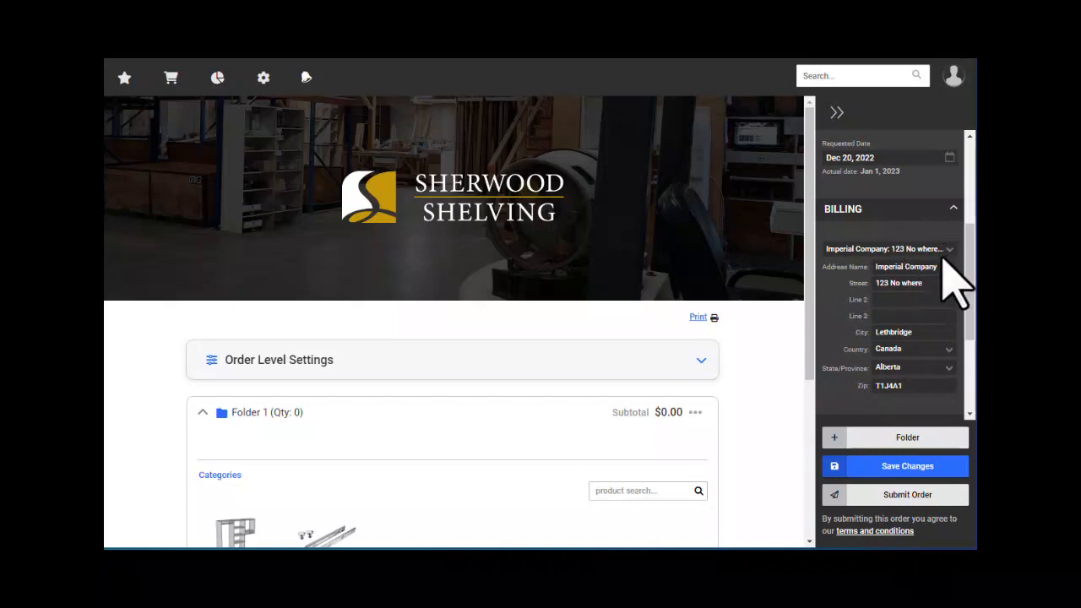
- Bill the order to Imperial Company's saved Lethbridge, Alberta address and leave shipping instructions blank
left_click(949, 249)
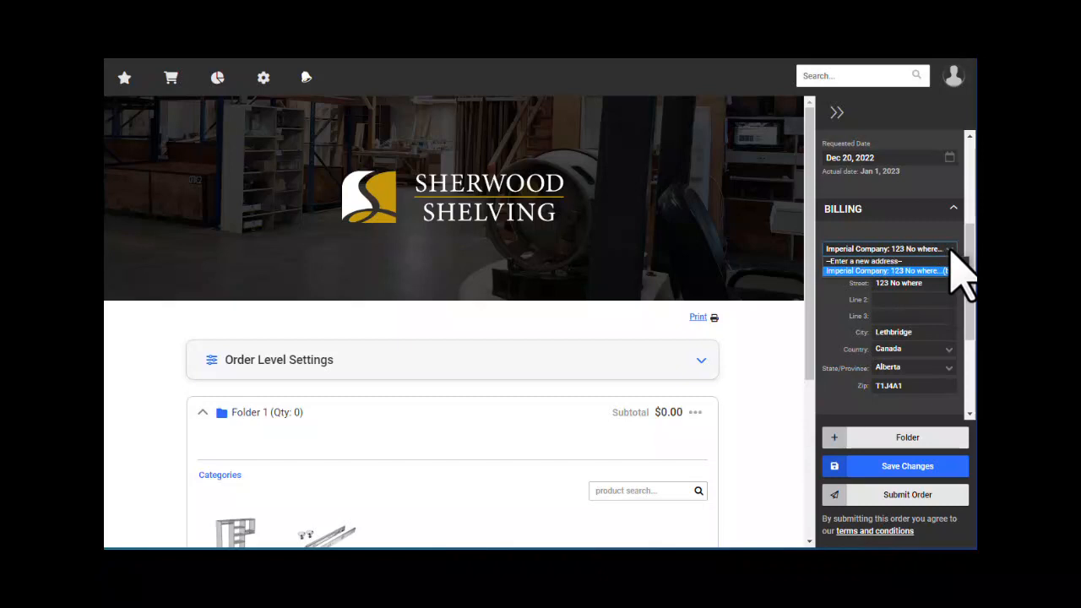
left_click(959, 270)
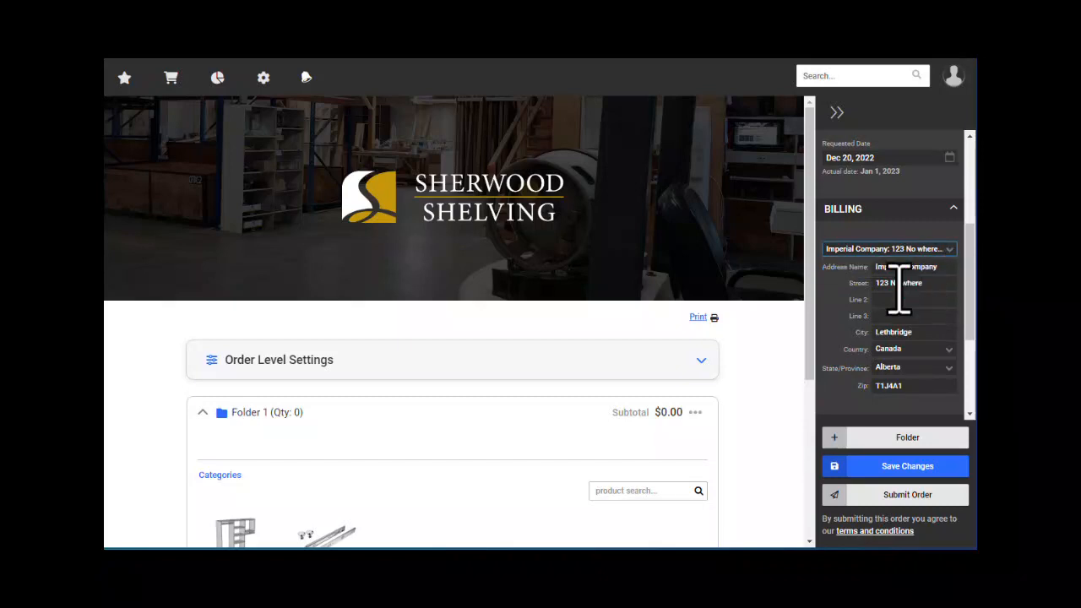
scroll(892, 290, "down", 3)
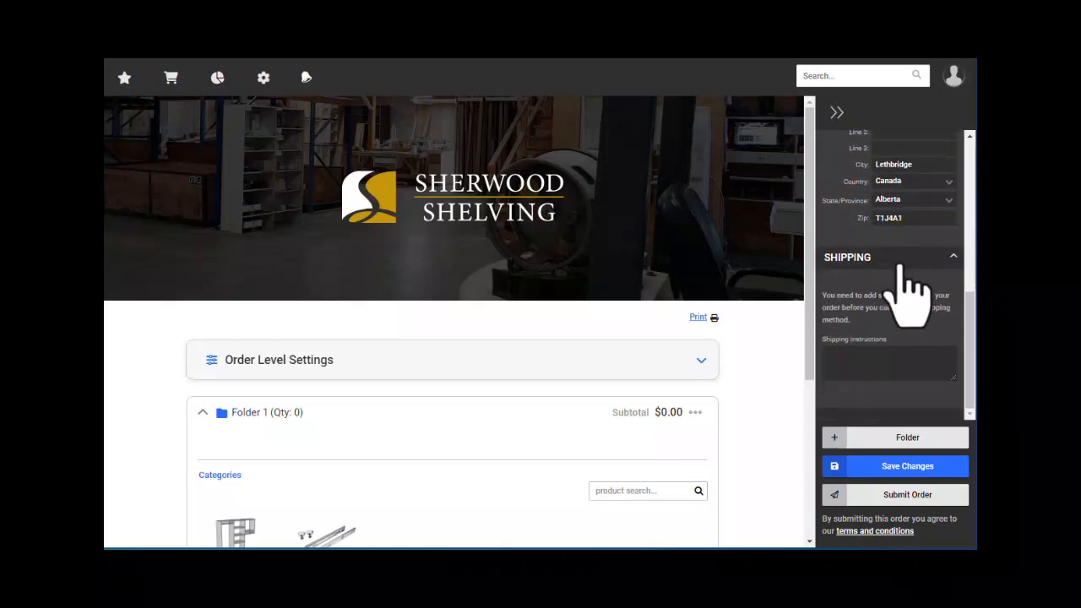
left_click(871, 363)
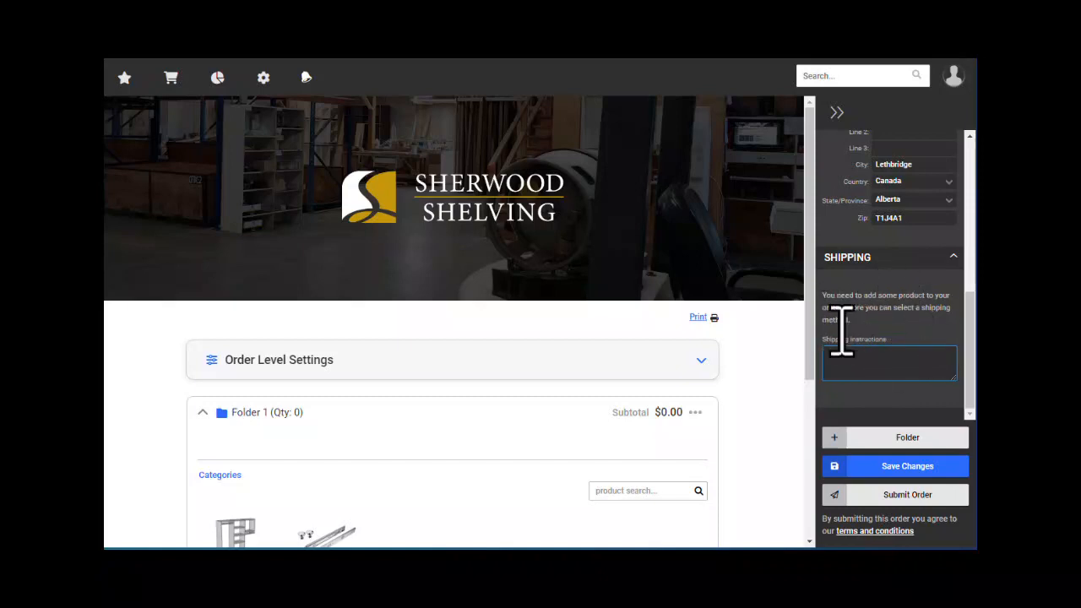
scroll(886, 359, "up", 5)
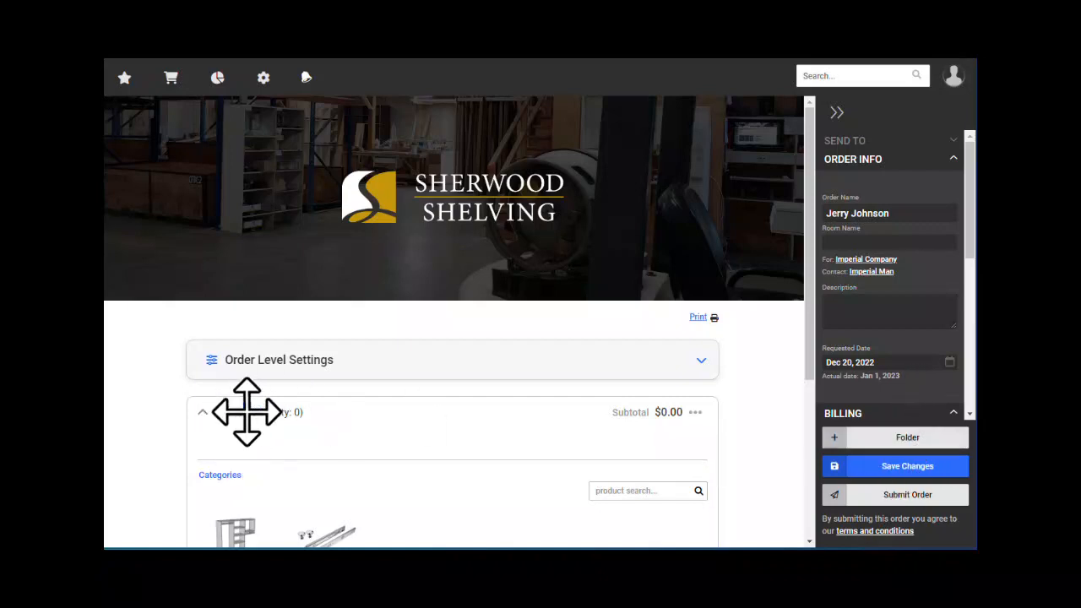
- Collapse Folder 1 and rename it to 'Master Bedroom'
scroll(243, 408, "down", 1)
scroll(243, 408, "down", 2)
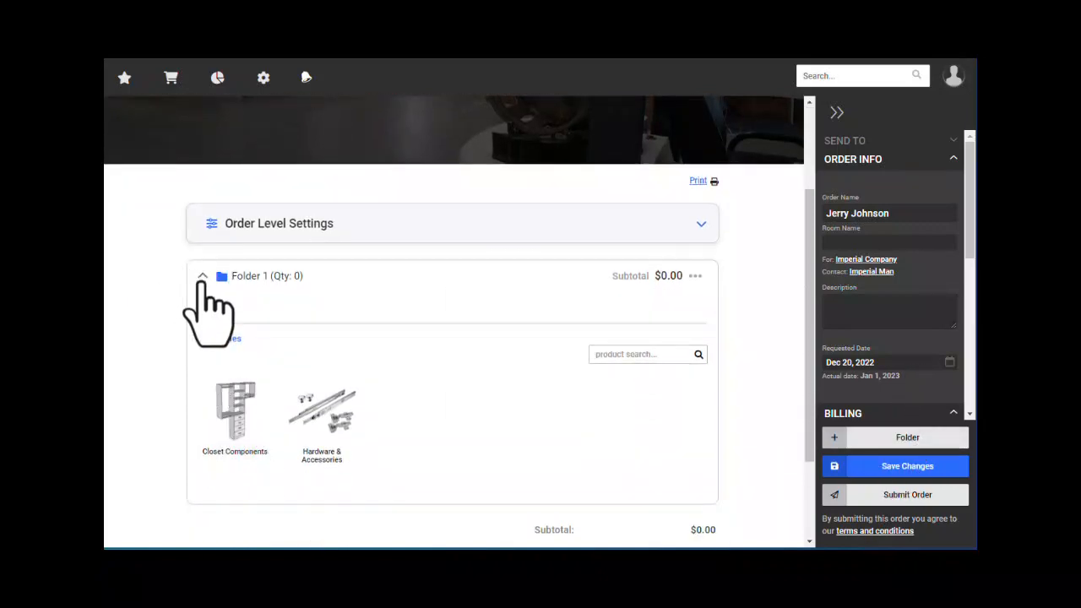
left_click(203, 278)
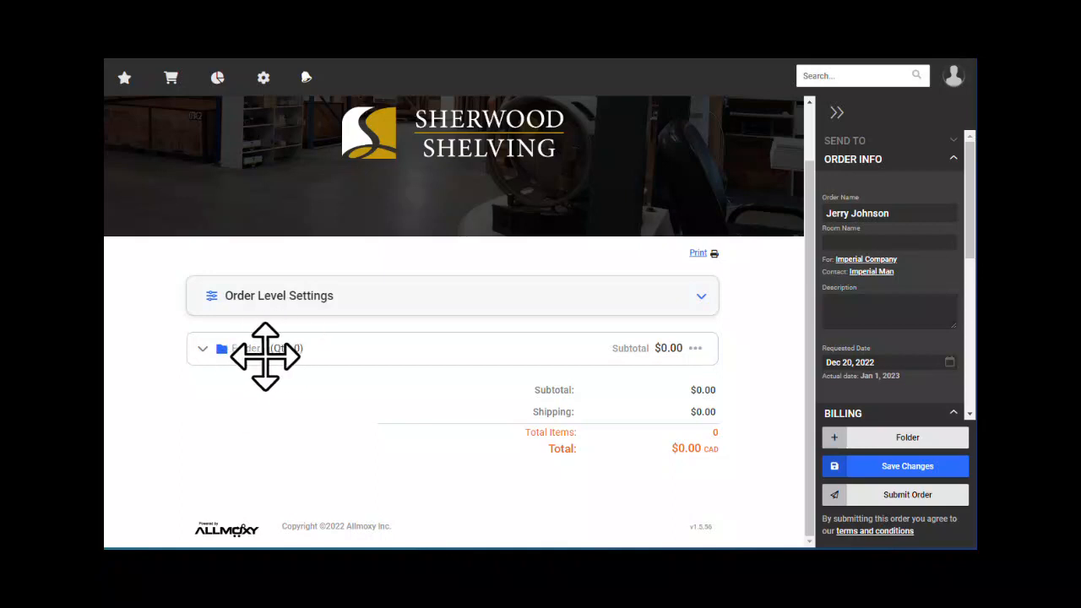
left_click(250, 349)
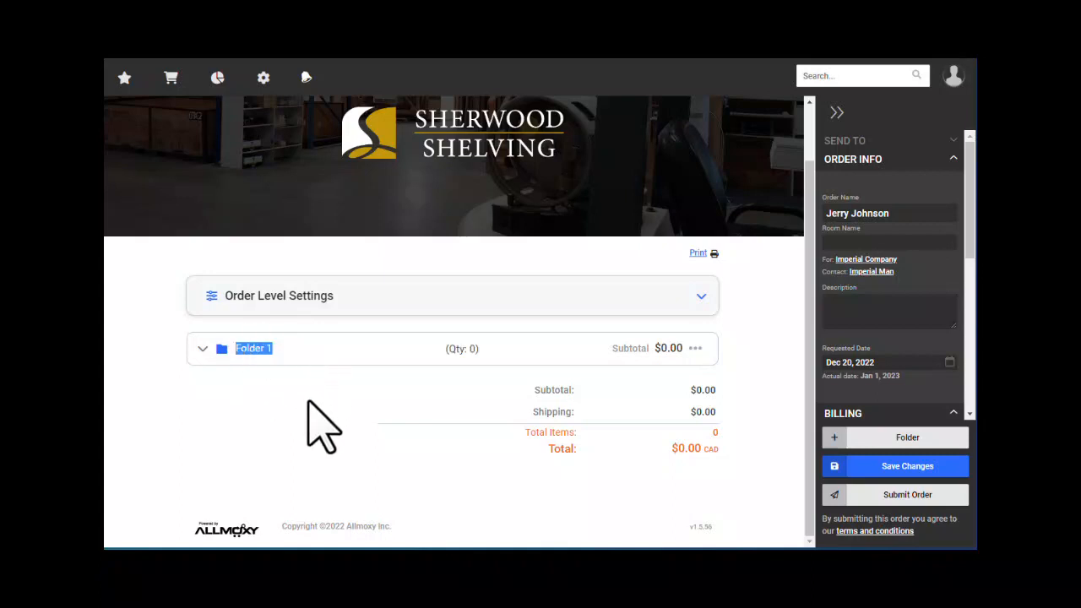
type("Master ")
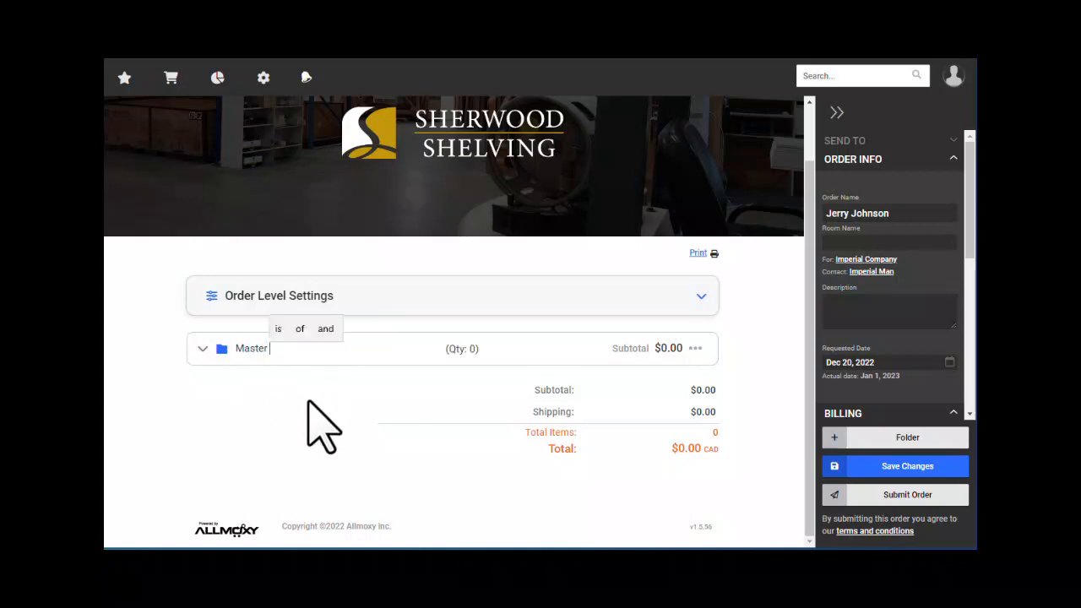
type("Bedroom")
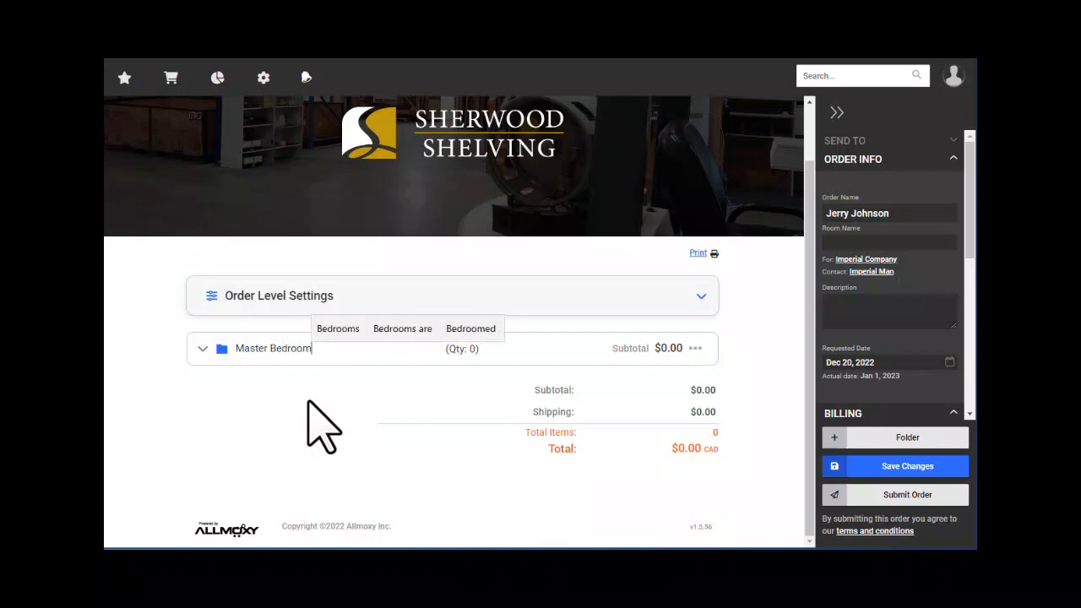
key("Return")
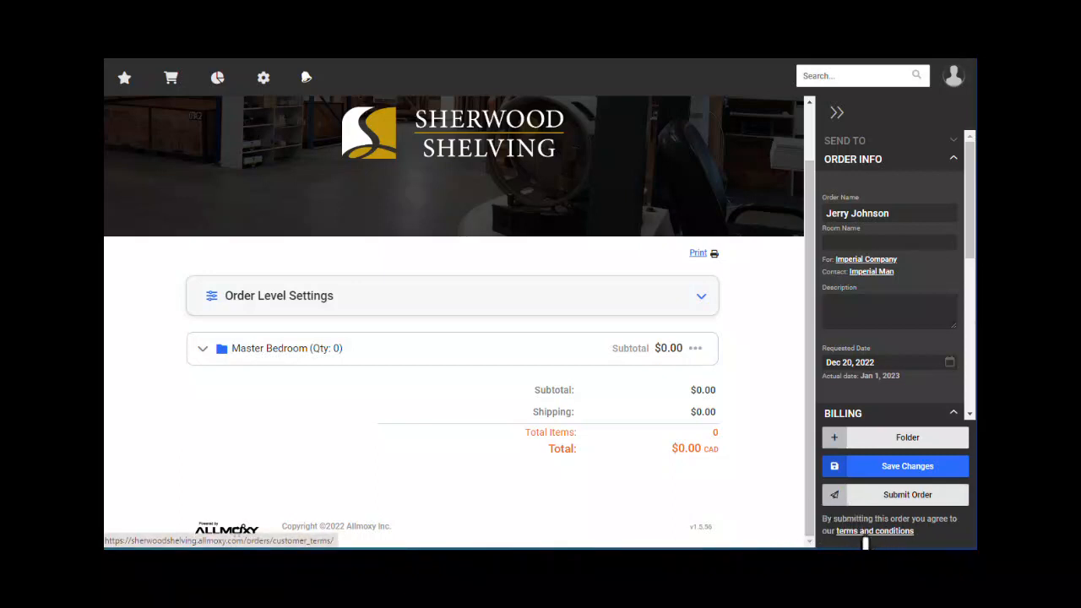
- Expand Master Bedroom and browse Hardware & Accessories › Accessories › Engage Collection before returning to Categories
left_click(202, 349)
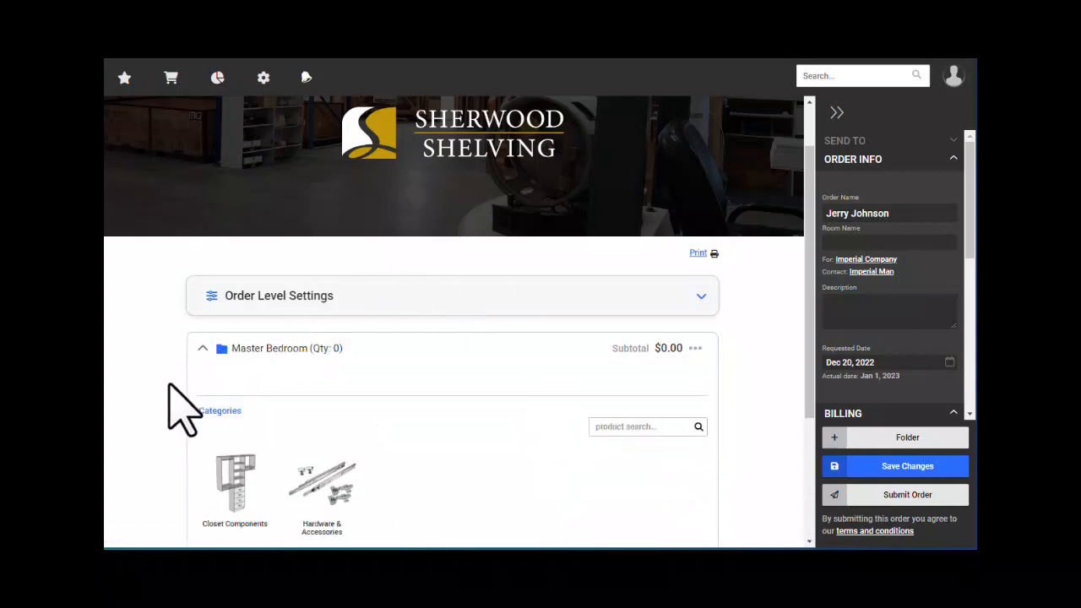
scroll(190, 384, "down", 2)
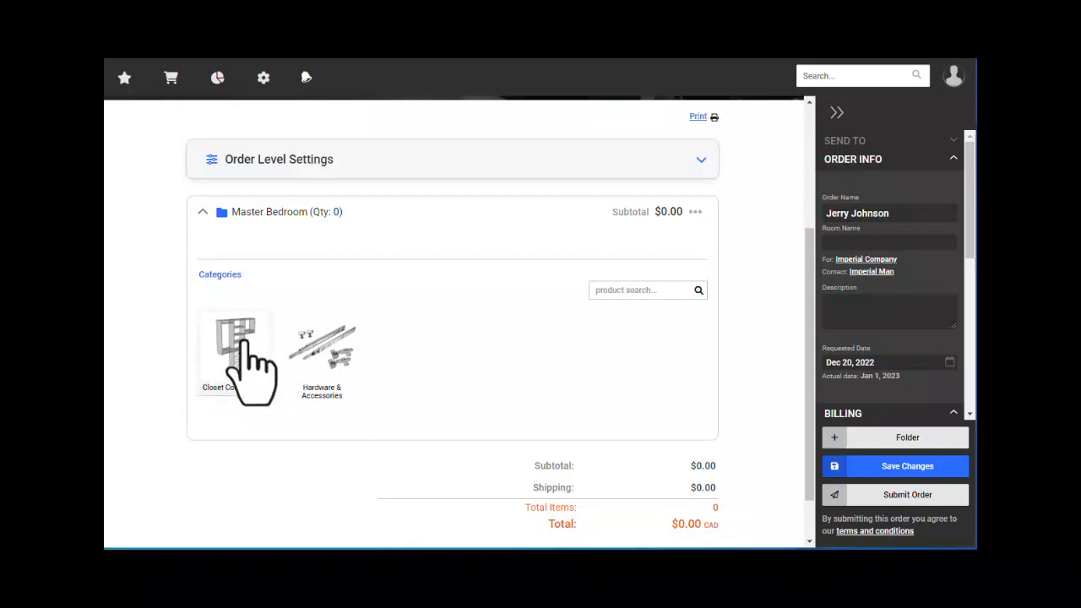
left_click(326, 348)
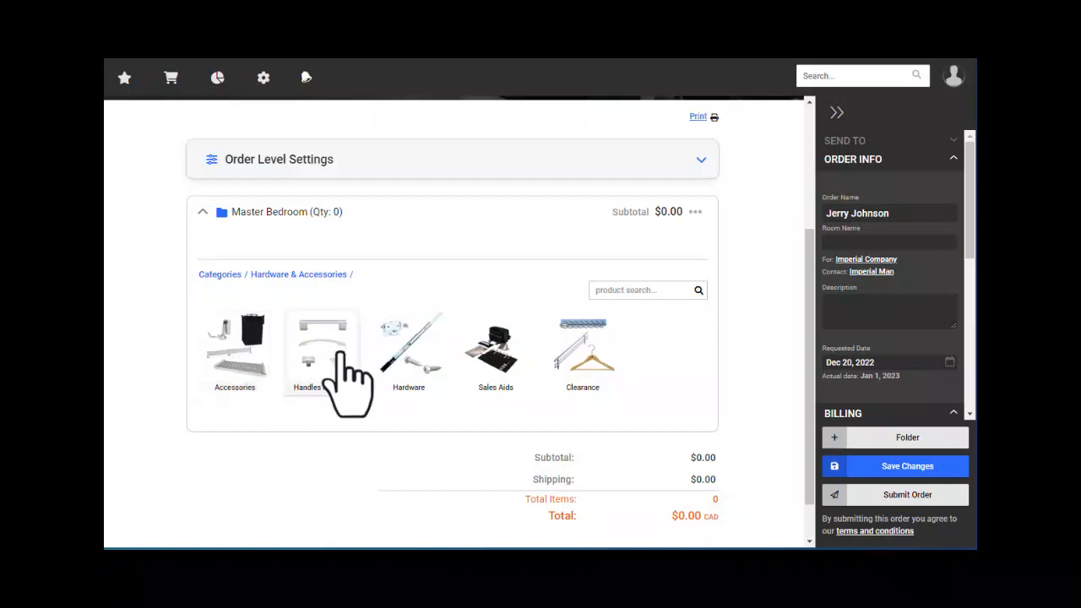
left_click(253, 355)
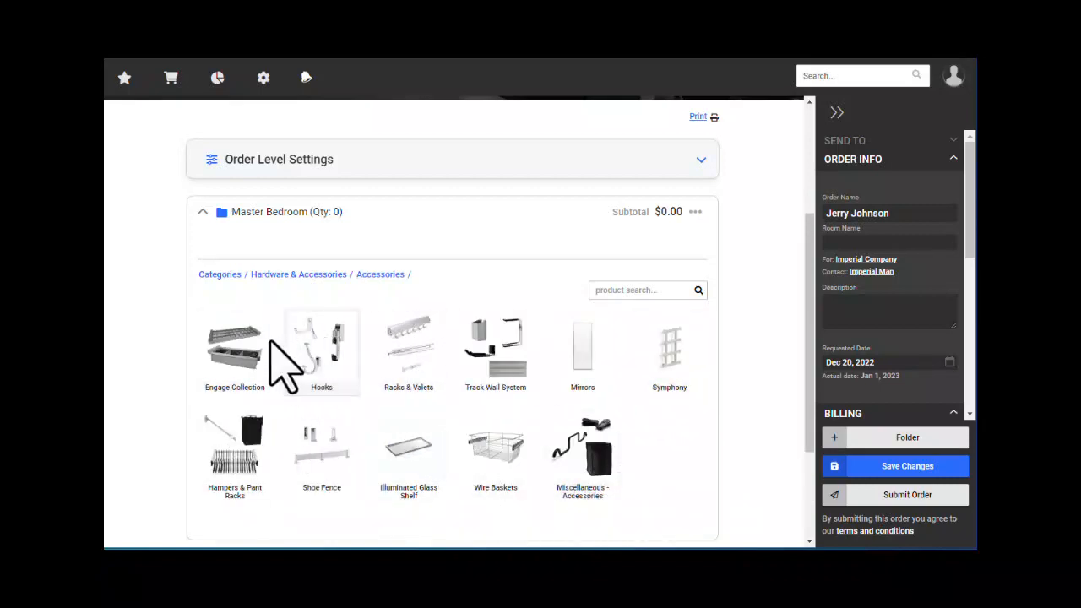
left_click(249, 358)
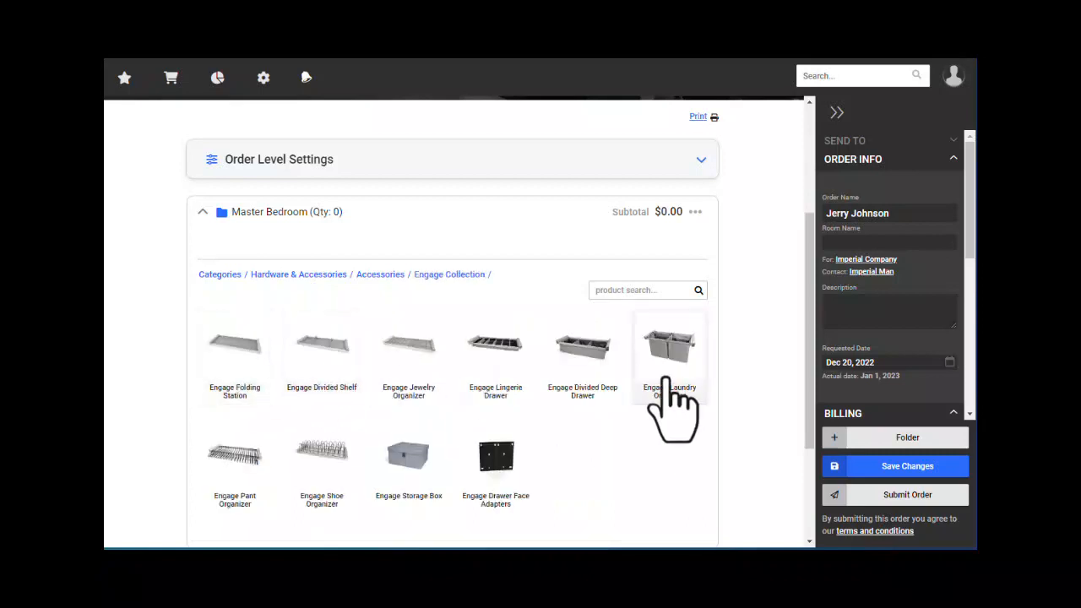
left_click(221, 275)
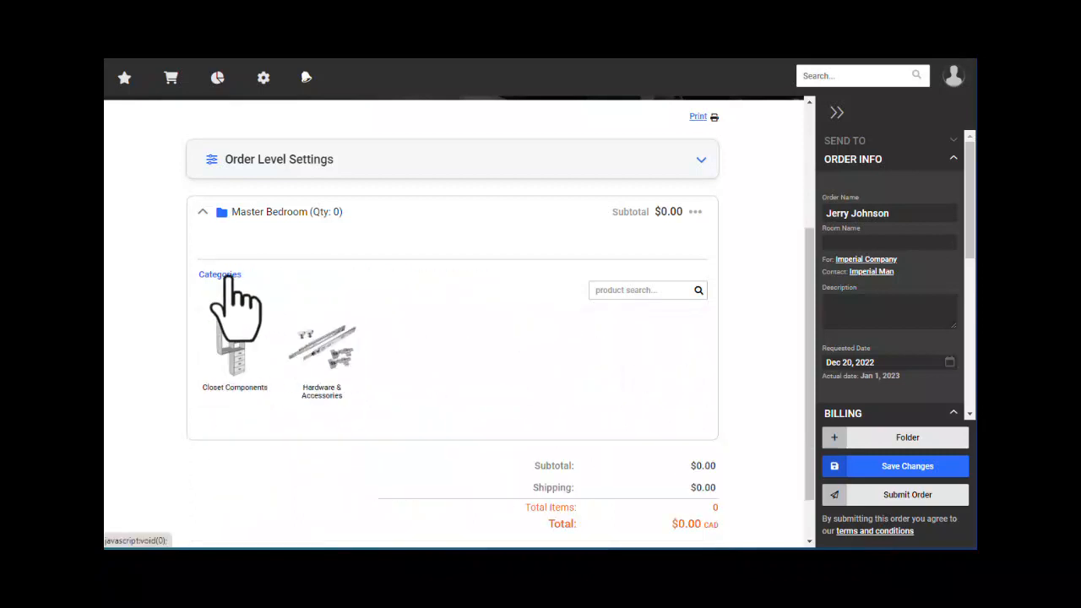
- Add a Fixed Shelf from Closet Components › Shelving to Master Bedroom
left_click(236, 355)
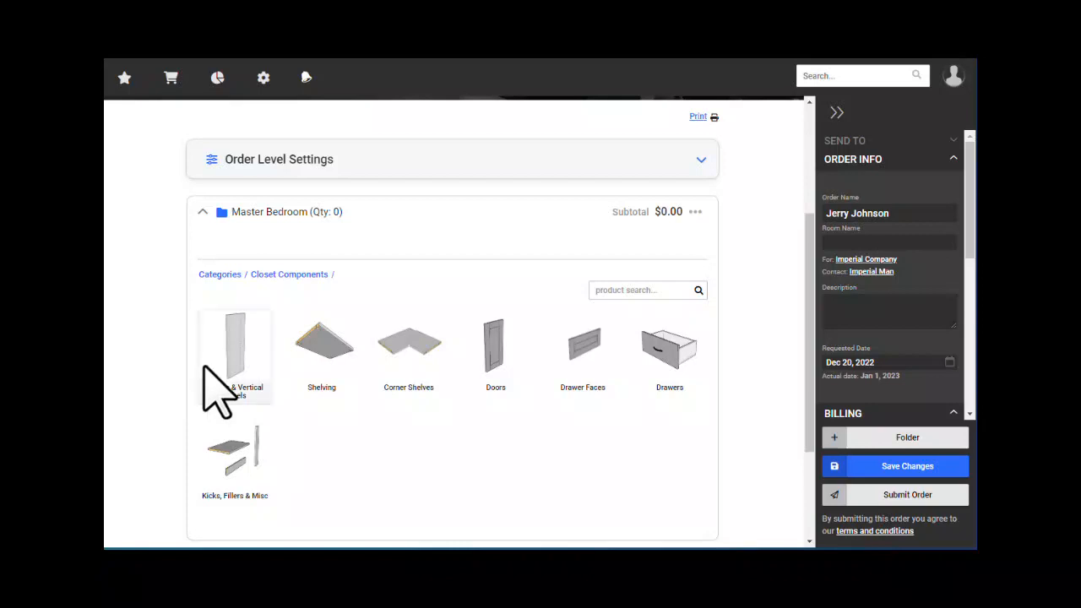
left_click(327, 352)
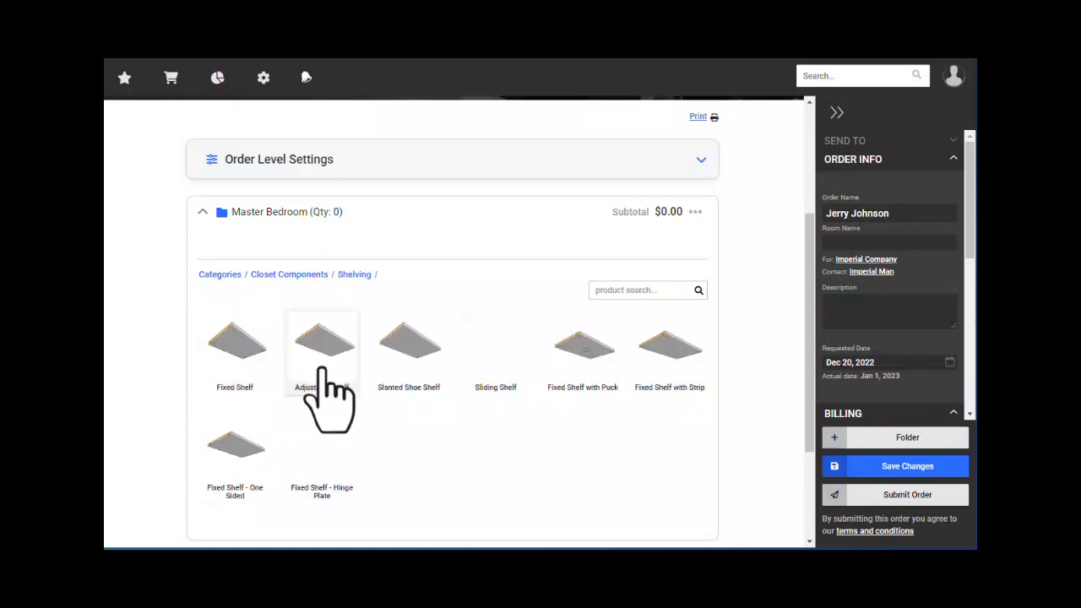
left_click(246, 353)
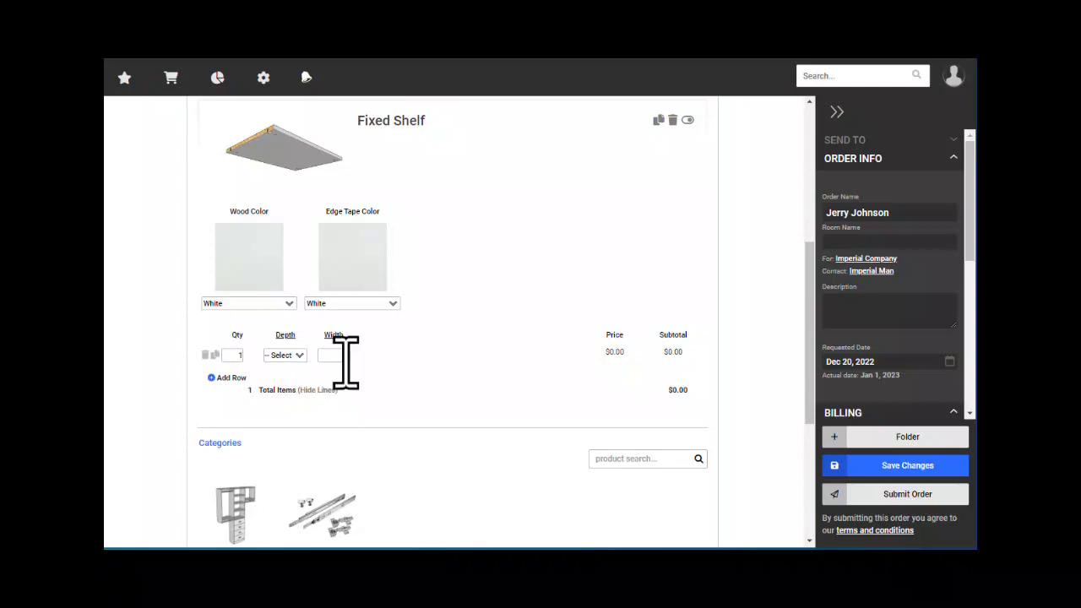
- Keep the Fixed Shelf's wood colour White and add a second, empty size row
scroll(410, 346, "up", 3)
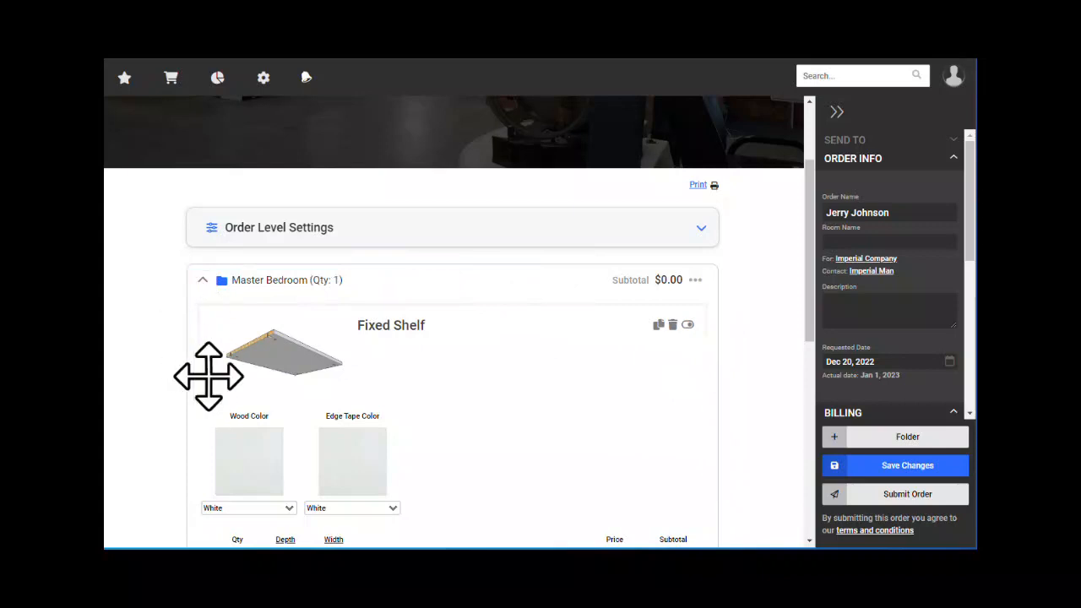
scroll(422, 362, "down", 3)
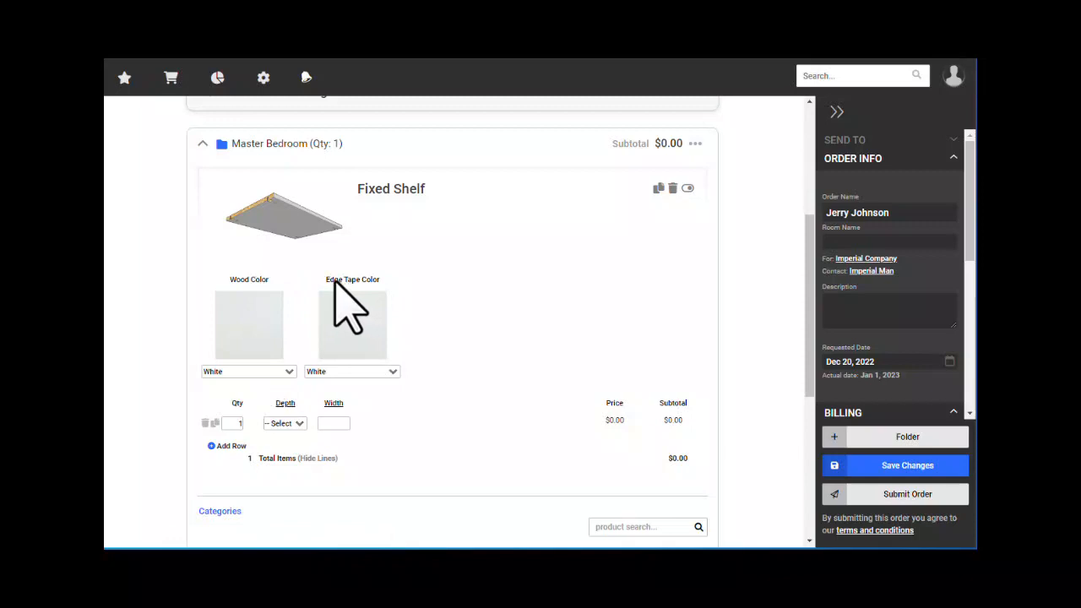
left_click(282, 372)
left_click(282, 372)
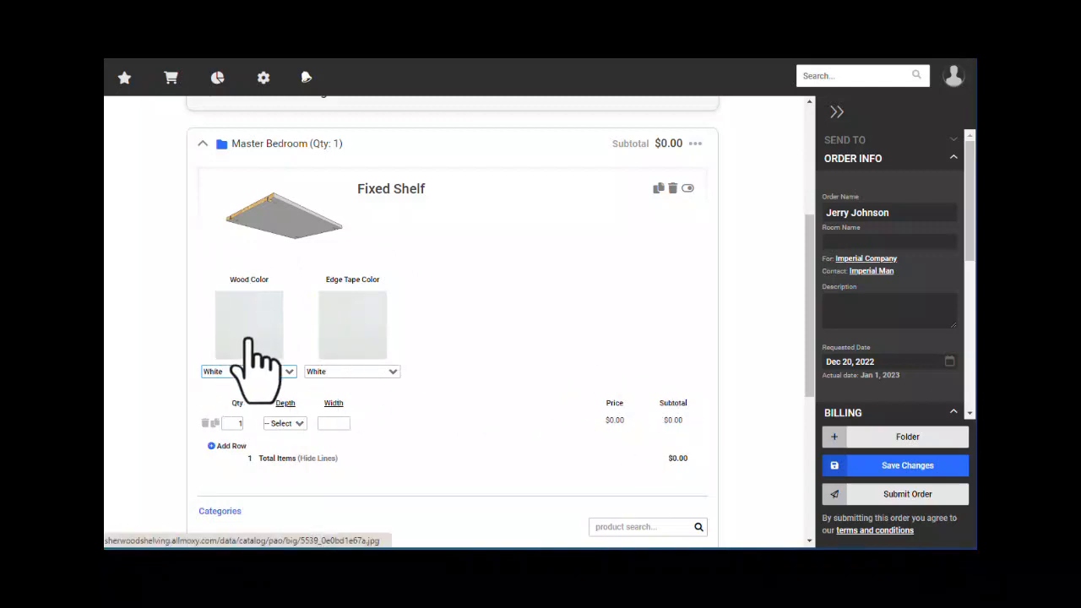
left_click(232, 424)
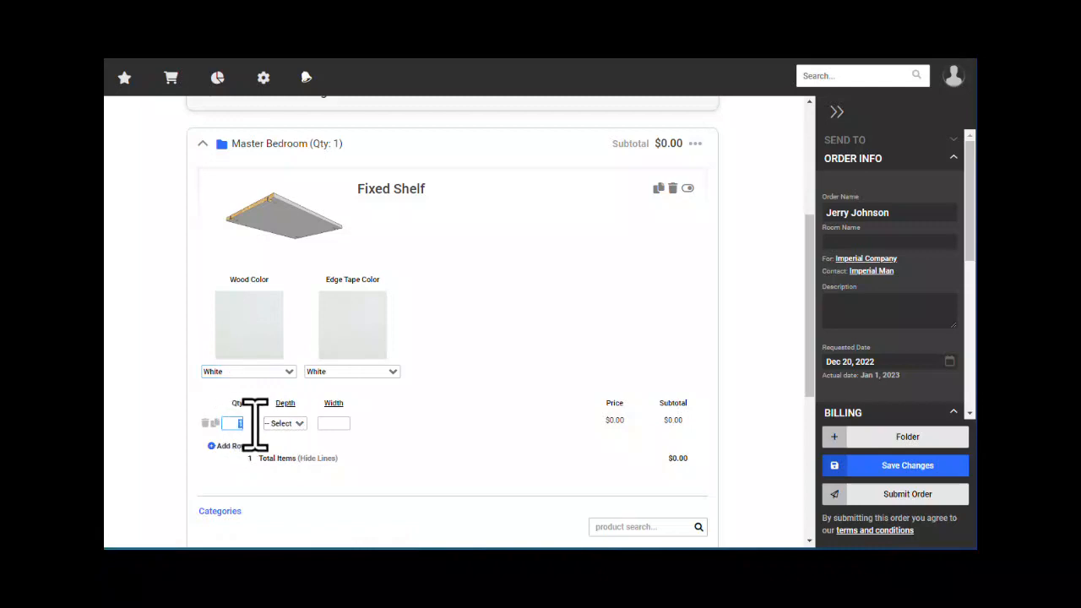
left_click(339, 425)
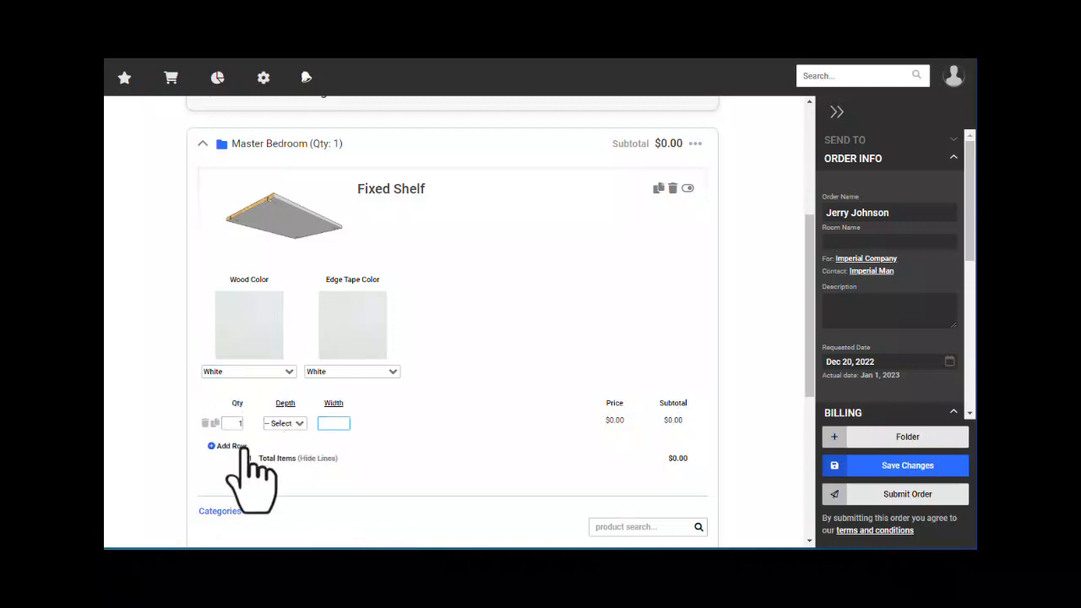
left_click(230, 447)
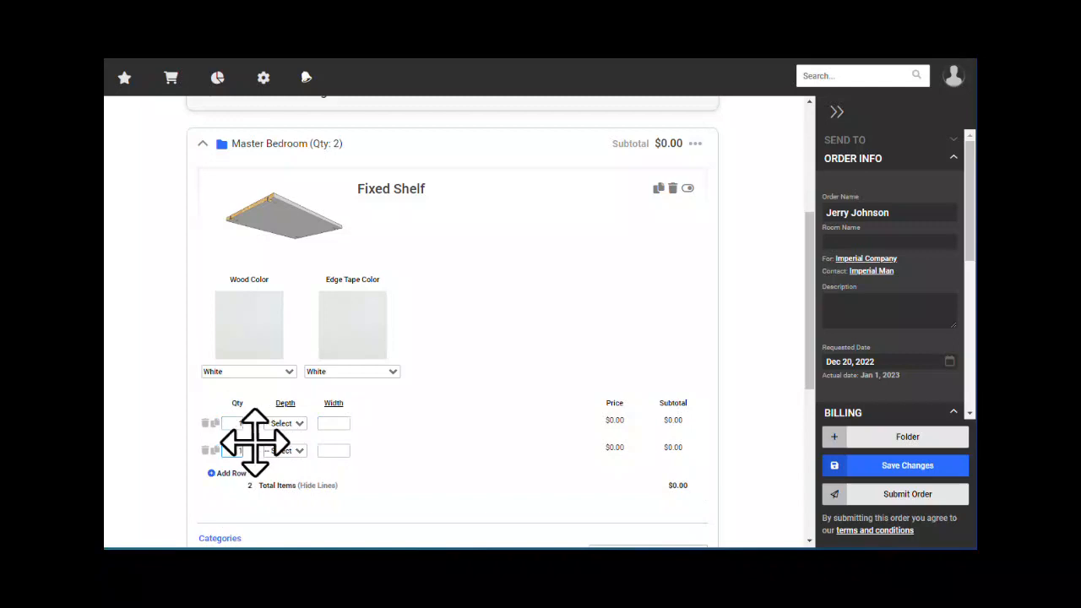
left_click(233, 450)
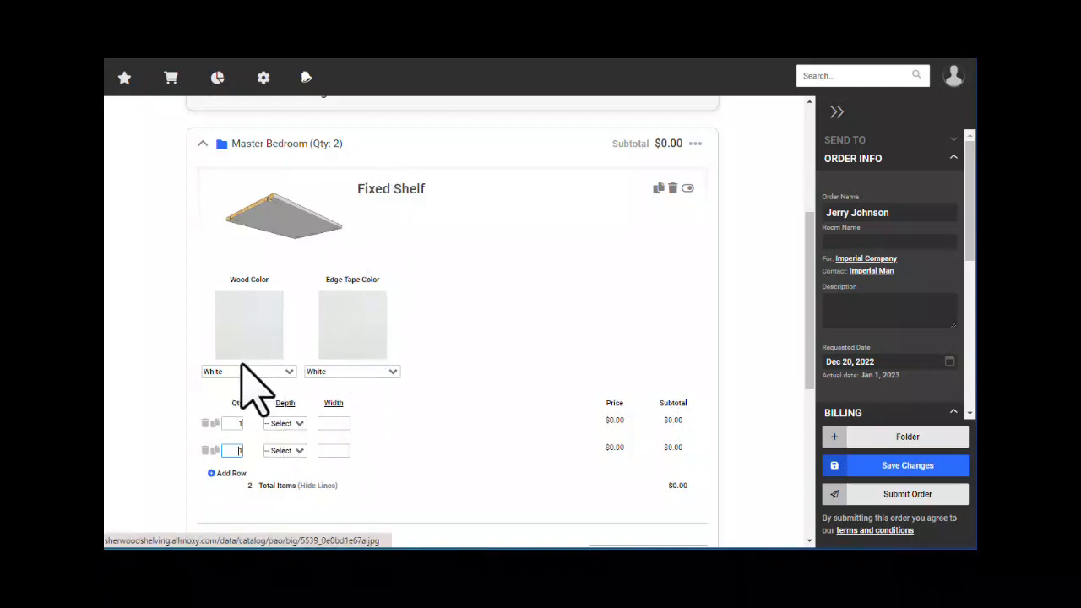
scroll(271, 339, "down", 2)
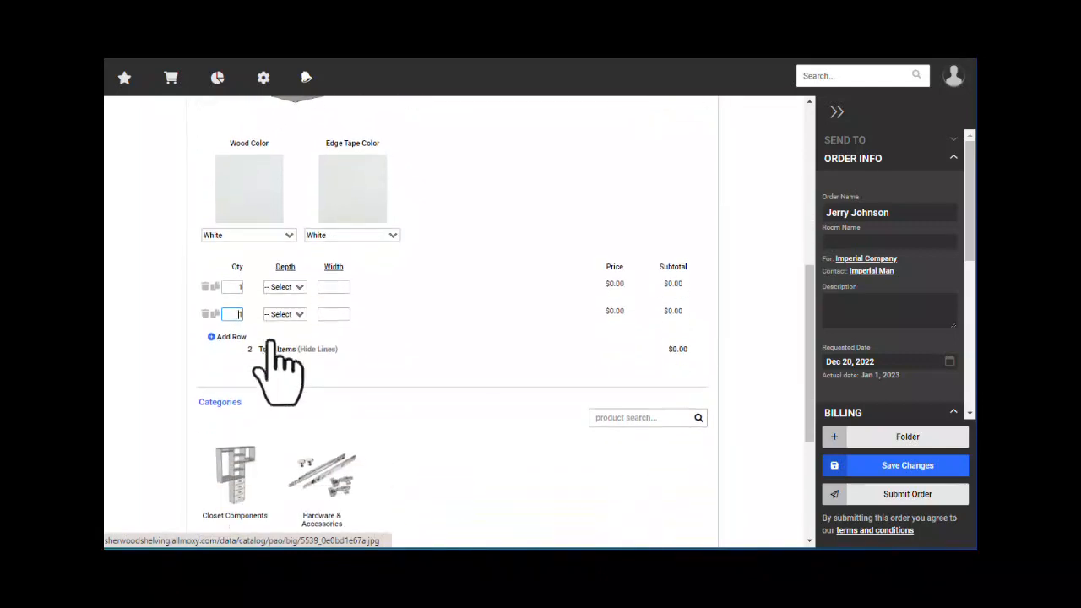
scroll(270, 353, "down", 1)
- Add another Fixed Shelf with Midnight Sun wood and edge tape colours, plus a second size row
left_click(243, 421)
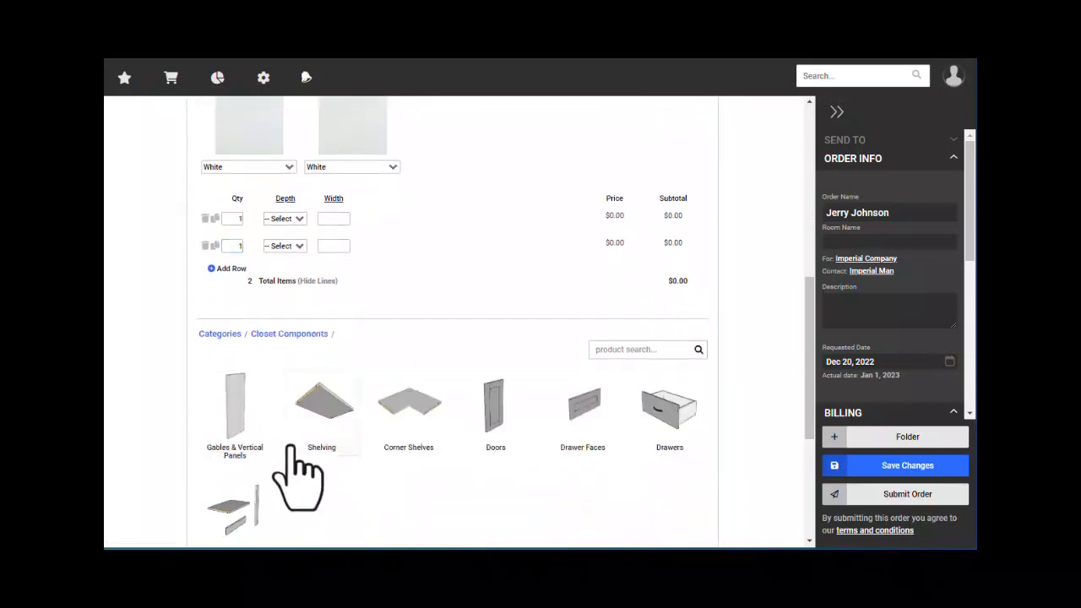
left_click(309, 420)
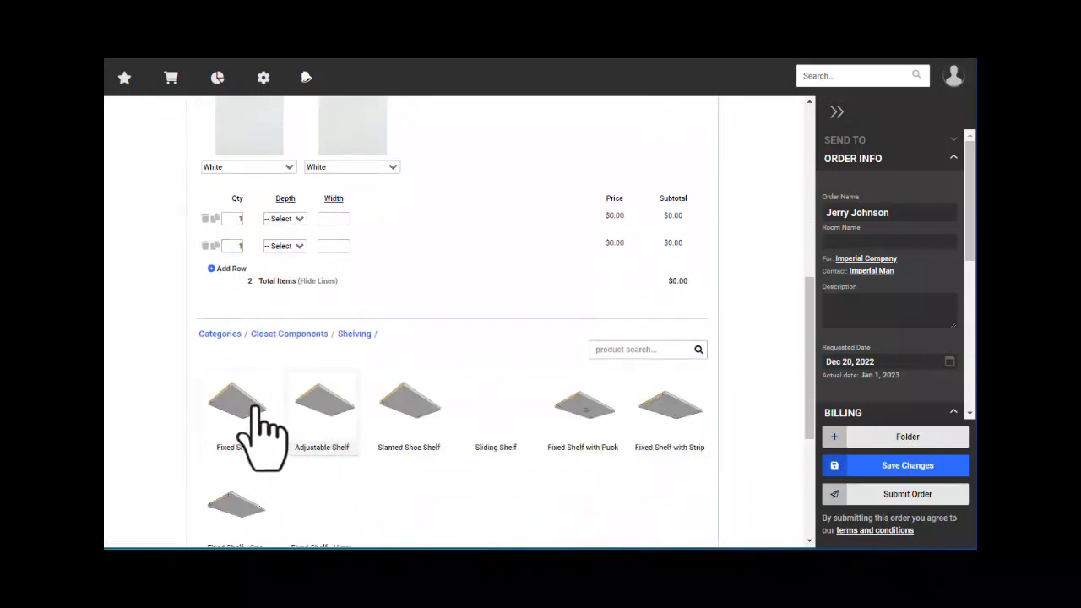
left_click(211, 412)
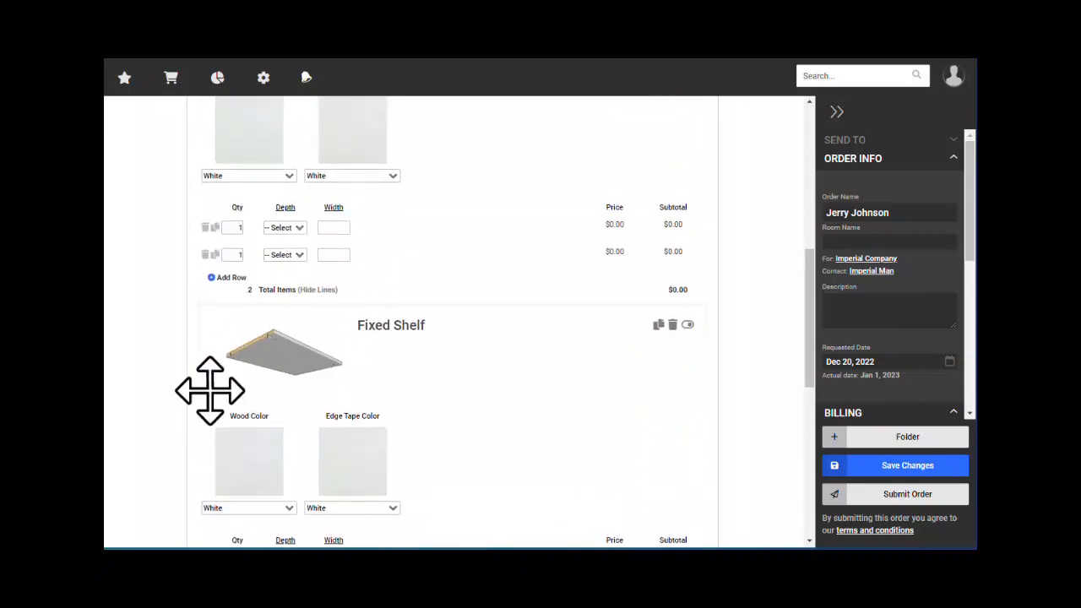
left_click(251, 508)
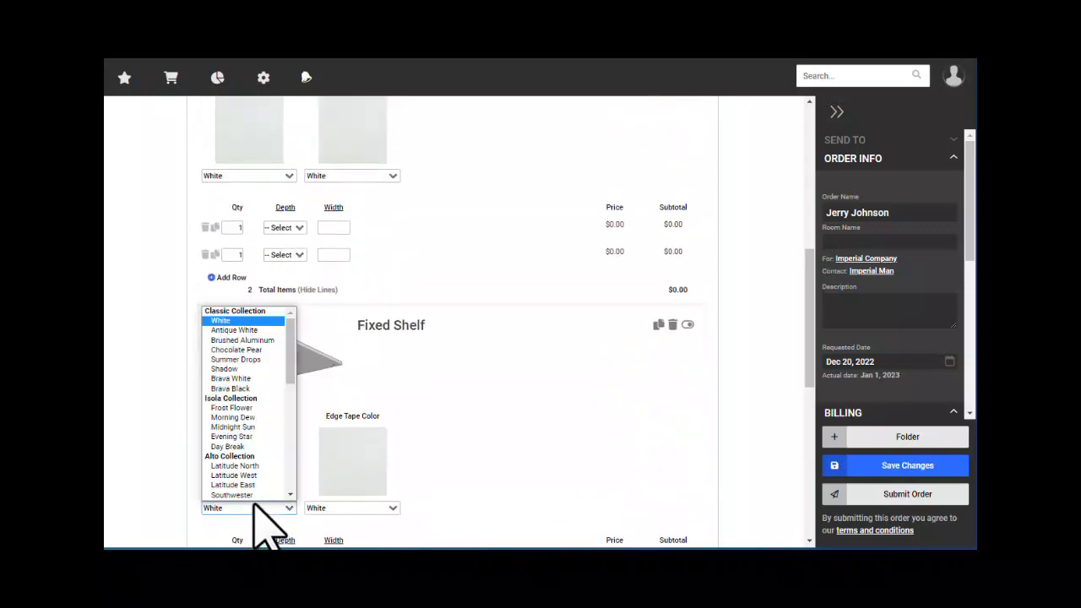
scroll(249, 385, "down", 1)
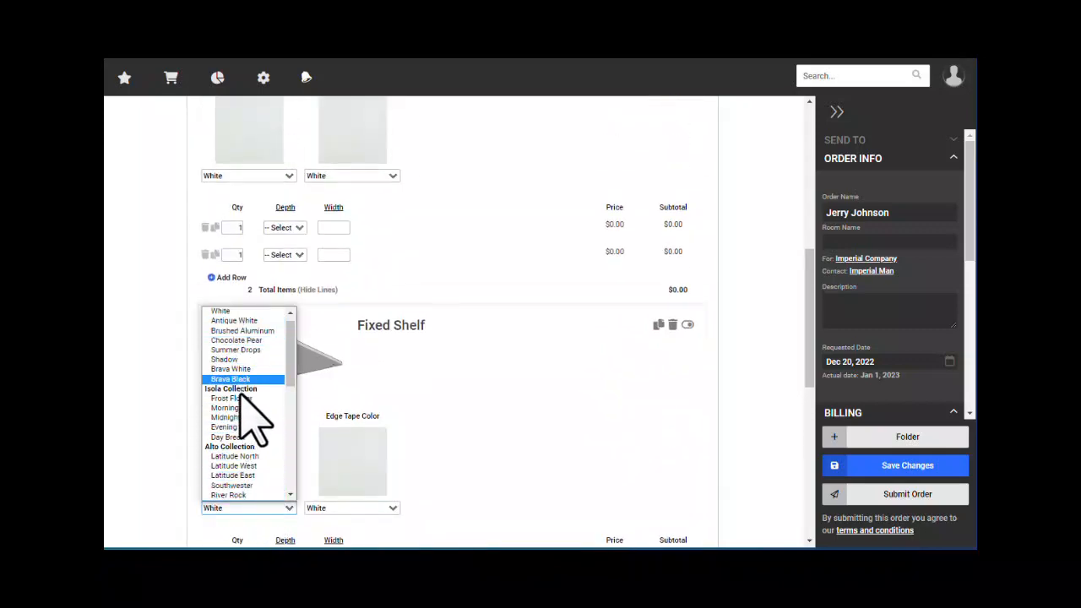
left_click(242, 398)
left_click(262, 507)
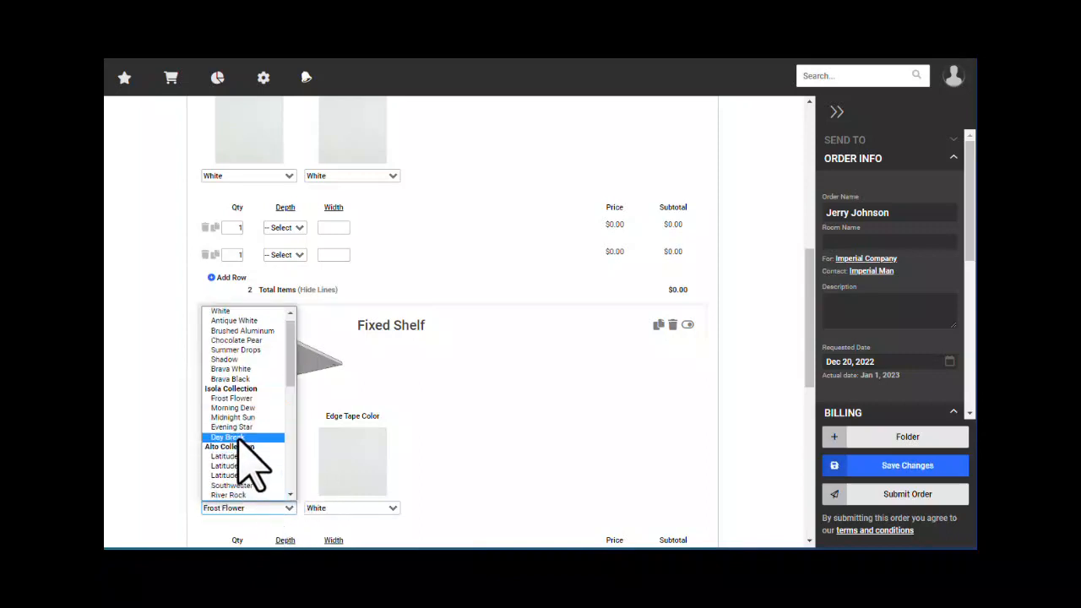
left_click(243, 417)
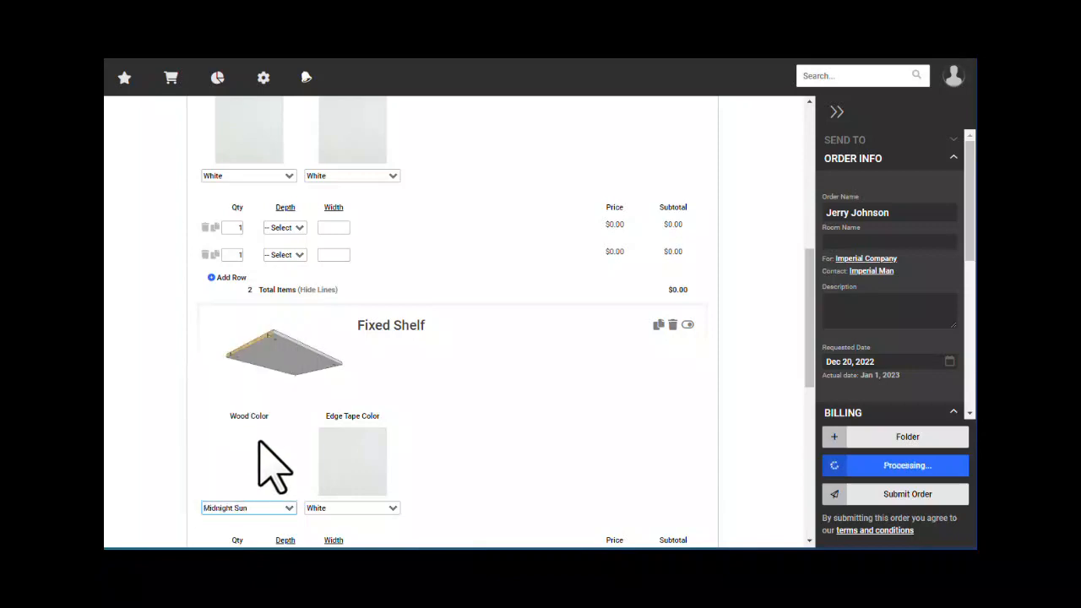
left_click(332, 510)
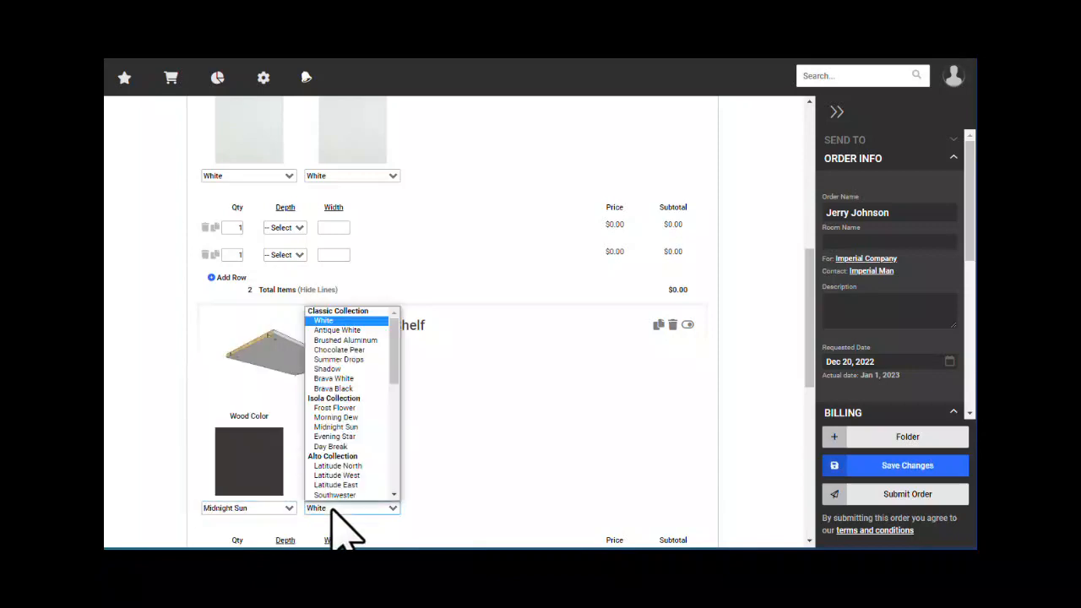
left_click(347, 426)
scroll(434, 454, "down", 3)
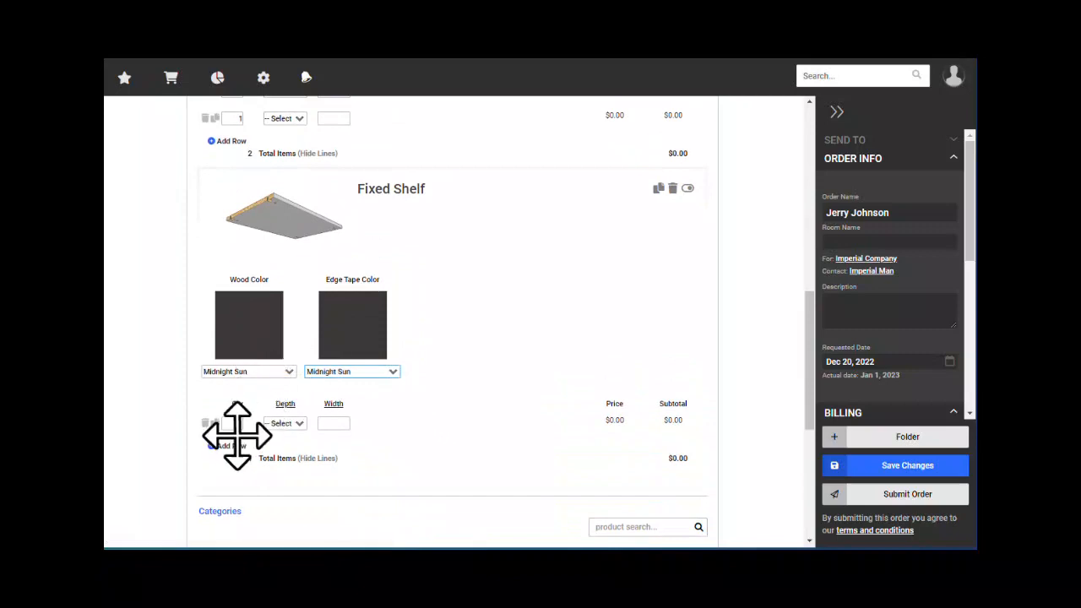
left_click(228, 447)
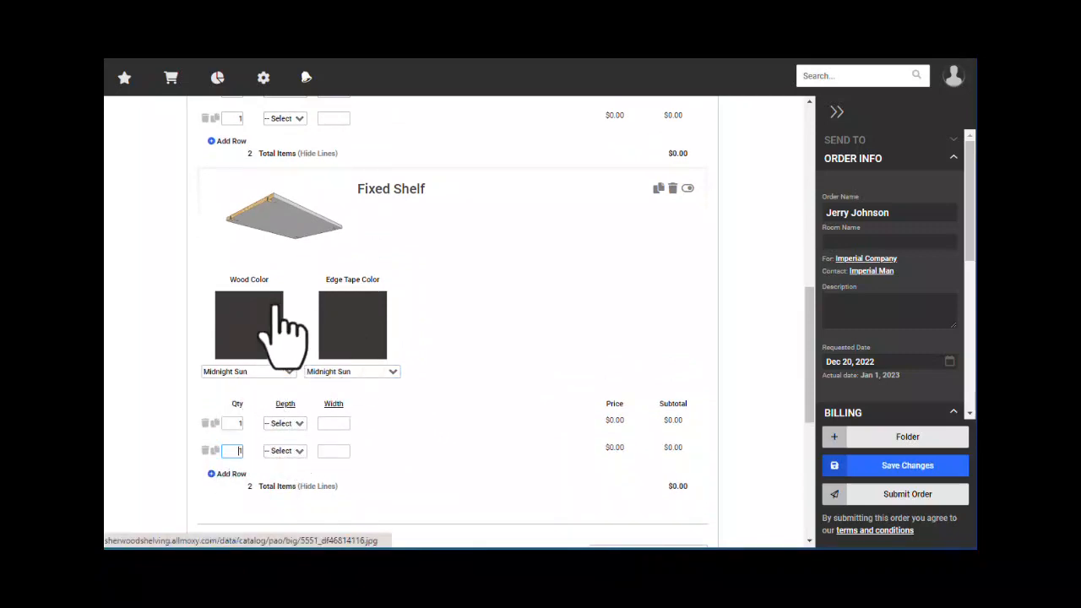
- Set the Midnight Sun shelf's first row to depth 14 by width 24
scroll(447, 385, "up", 5)
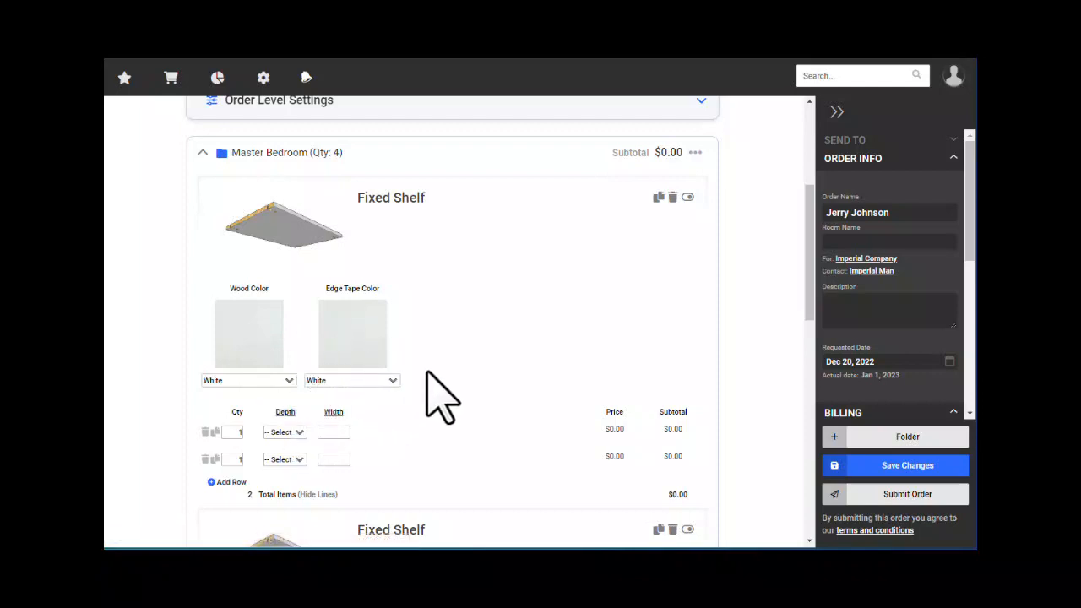
scroll(431, 392, "down", 2)
scroll(430, 392, "down", 2)
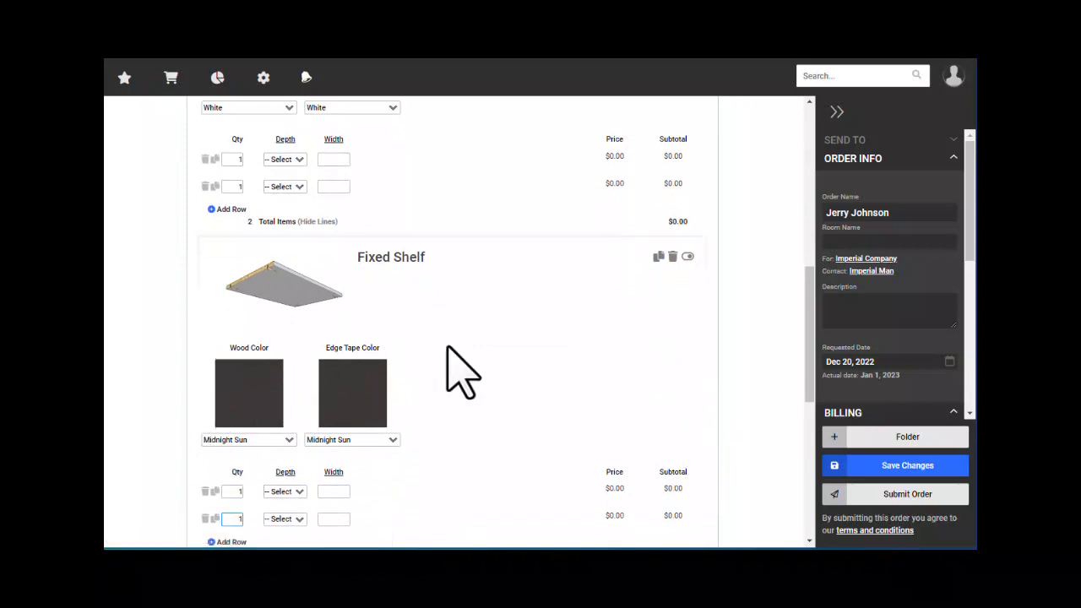
scroll(354, 372, "down", 1)
scroll(350, 389, "down", 2)
left_click(285, 355)
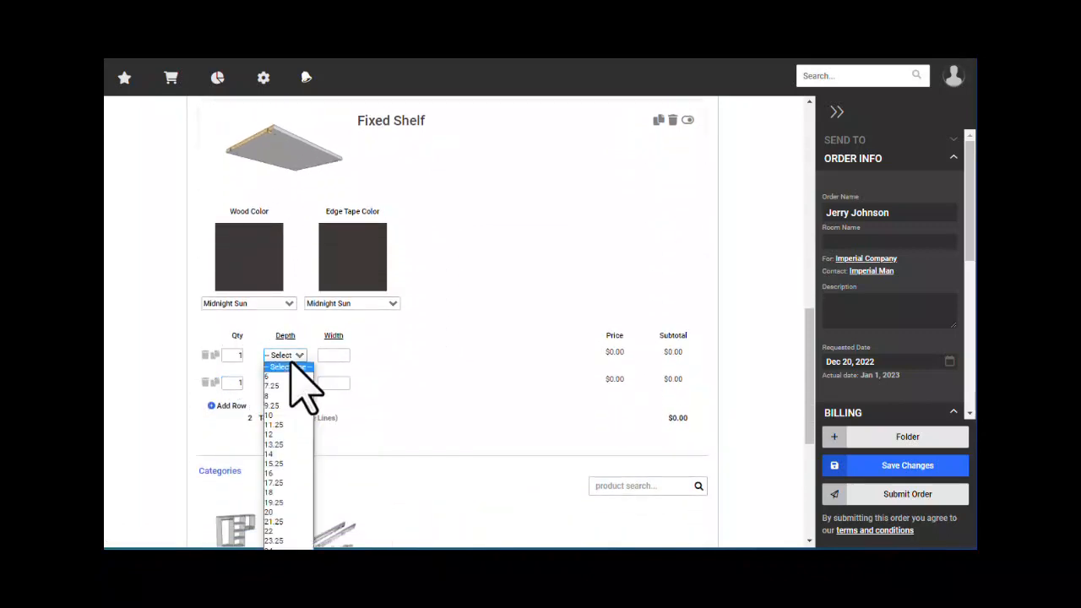
left_click(274, 455)
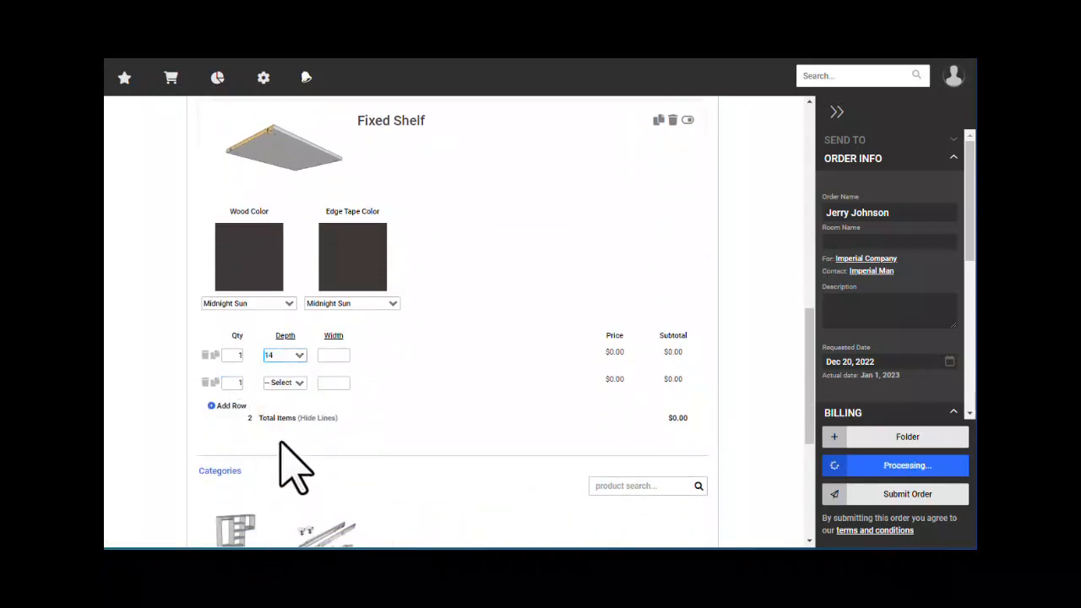
left_click(333, 355)
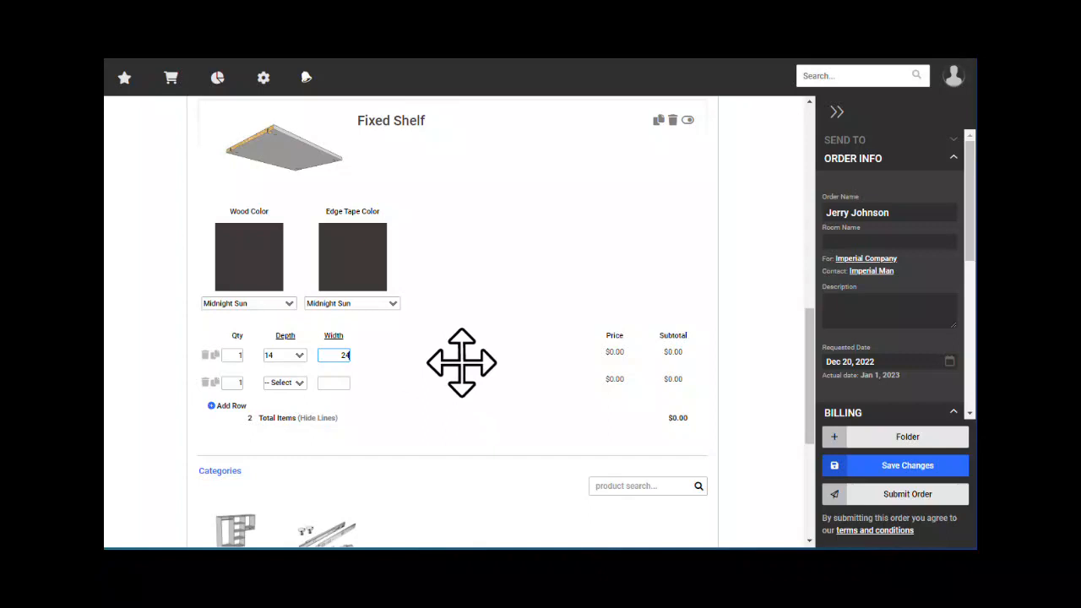
key("Tab")
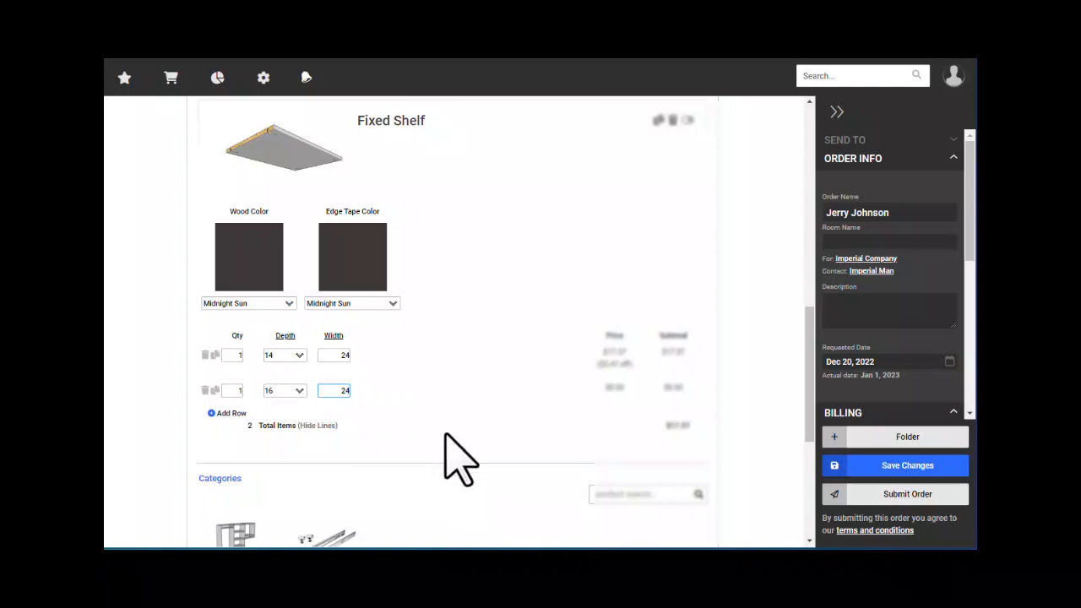
- Check the priced shelf rows, including the 16 by 24 second row, with Master Bedroom at 4 items
scroll(486, 450, "up", 2)
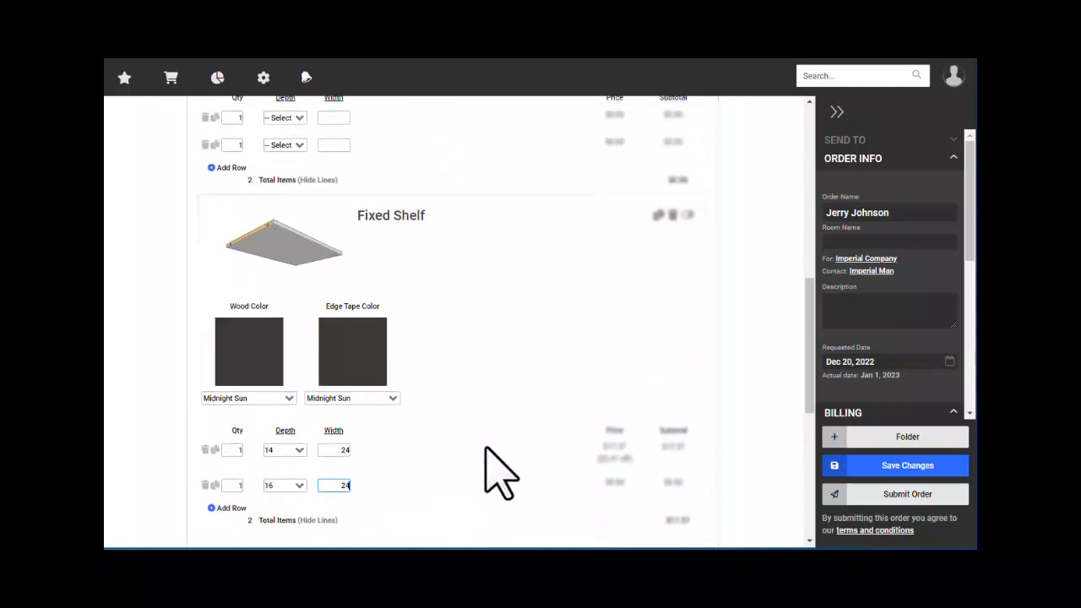
scroll(471, 429, "down", 2)
scroll(477, 447, "down", 2)
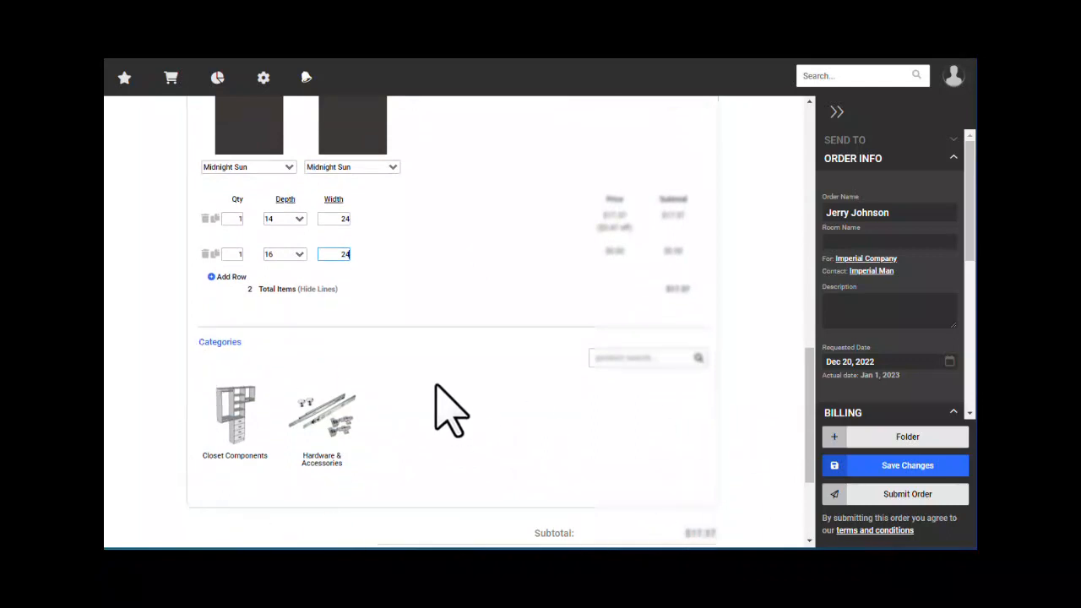
scroll(435, 387, "up", 3)
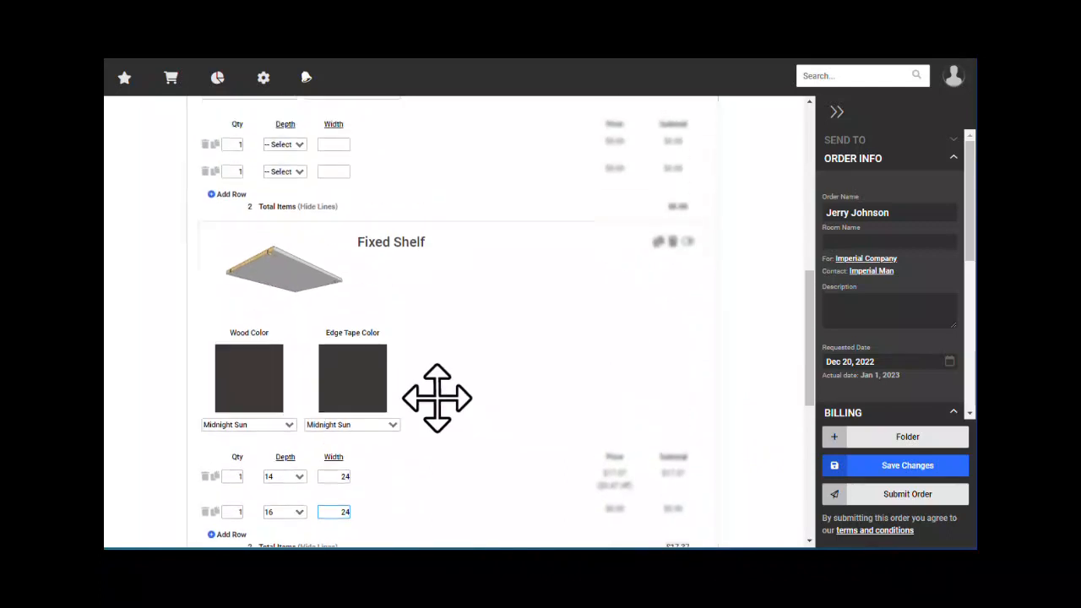
scroll(431, 384, "up", 4)
scroll(375, 298, "down", 7)
scroll(375, 296, "up", 7)
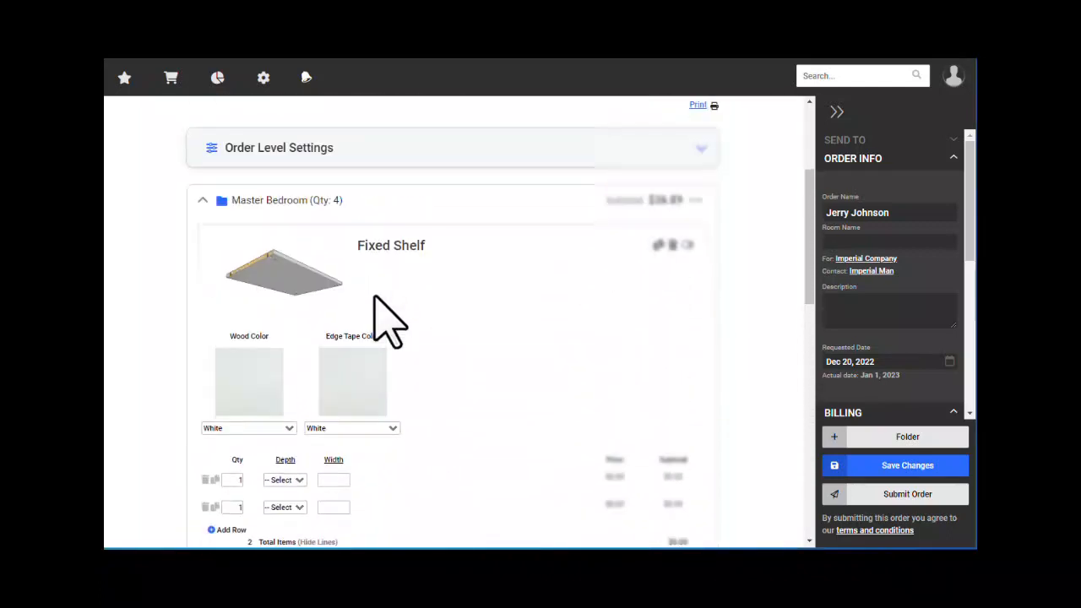
- Start a new order import from the cart menu, leaving the unsaved order without saving
scroll(388, 321, "up", 3)
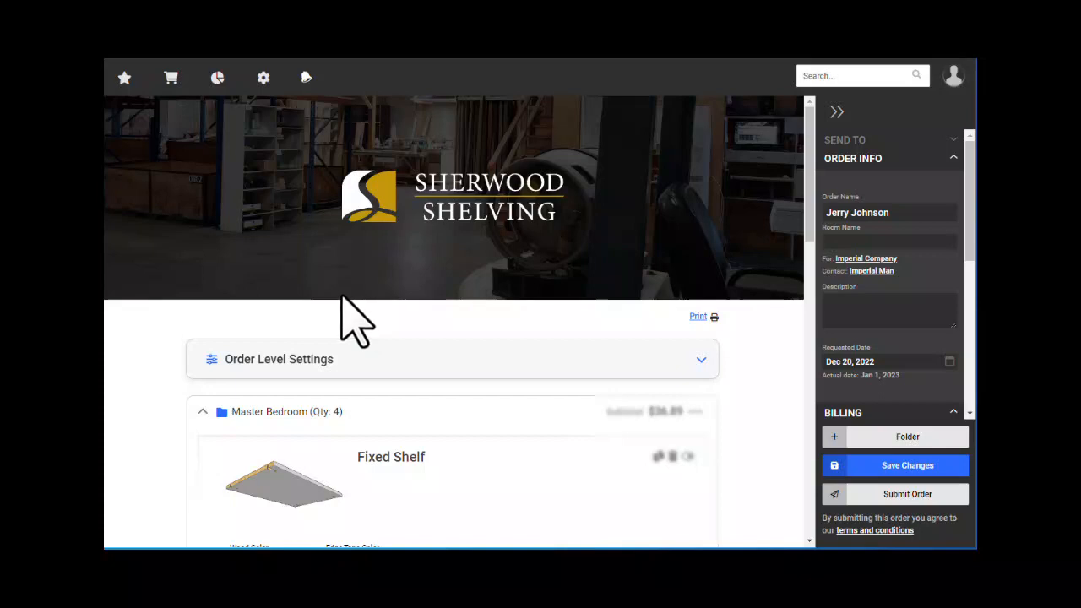
mouse_move(171, 78)
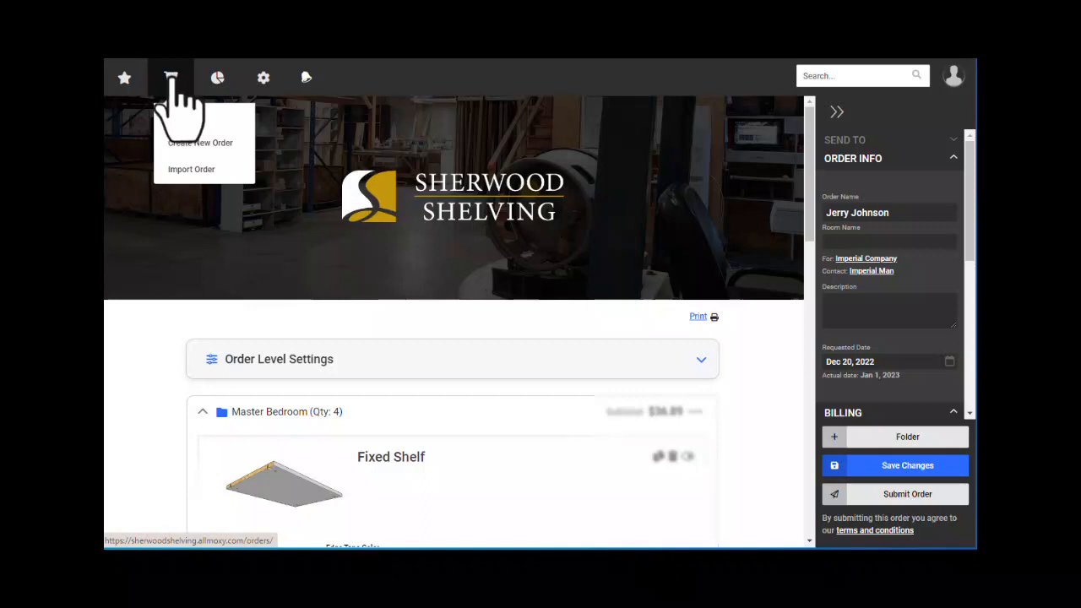
left_click(195, 170)
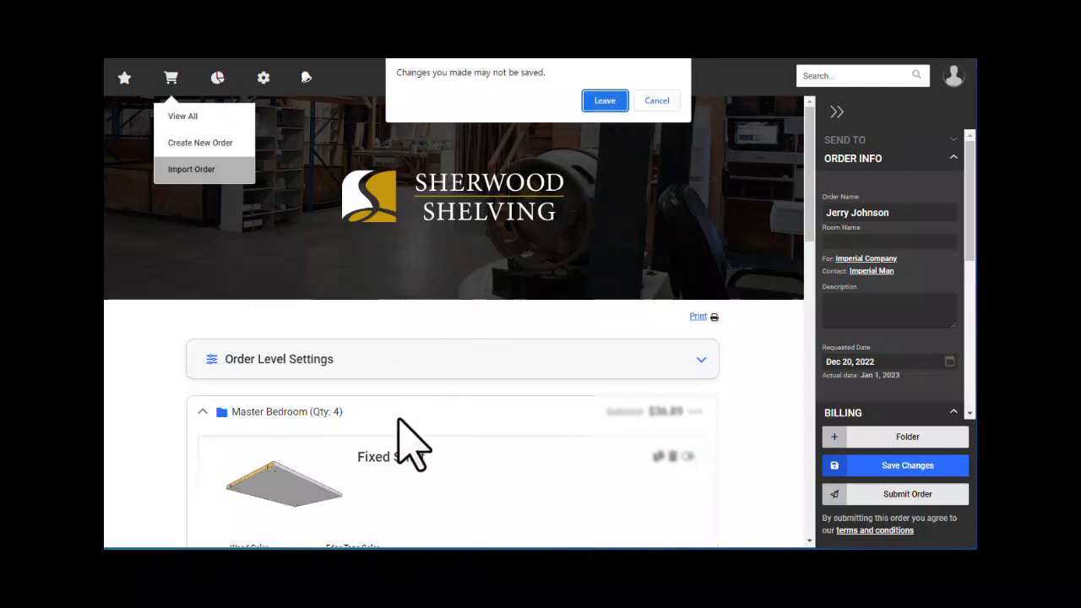
left_click(604, 100)
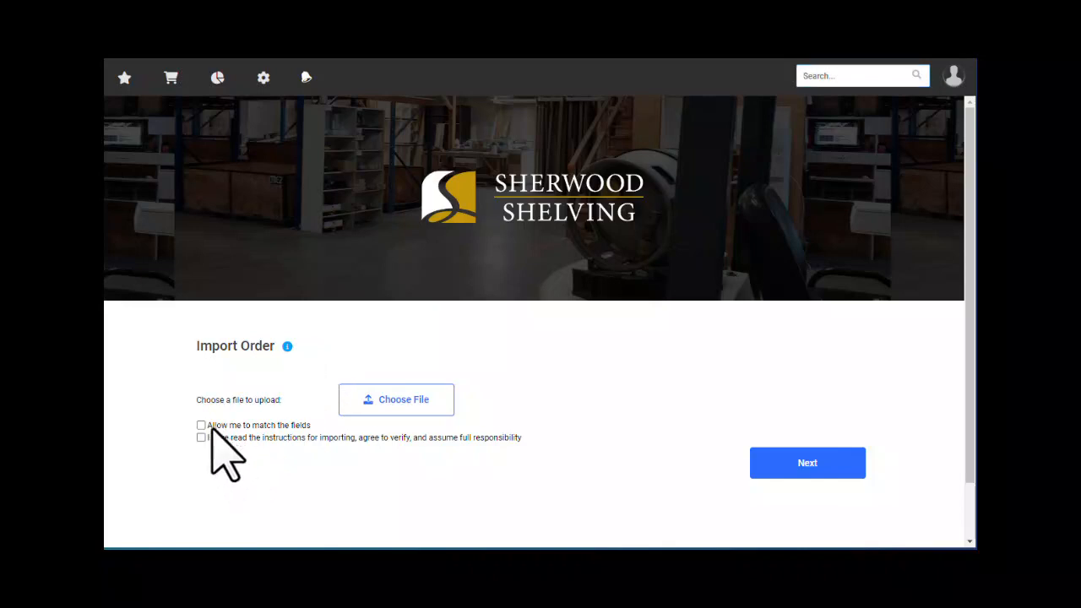
left_click_drag(211, 426, 303, 425)
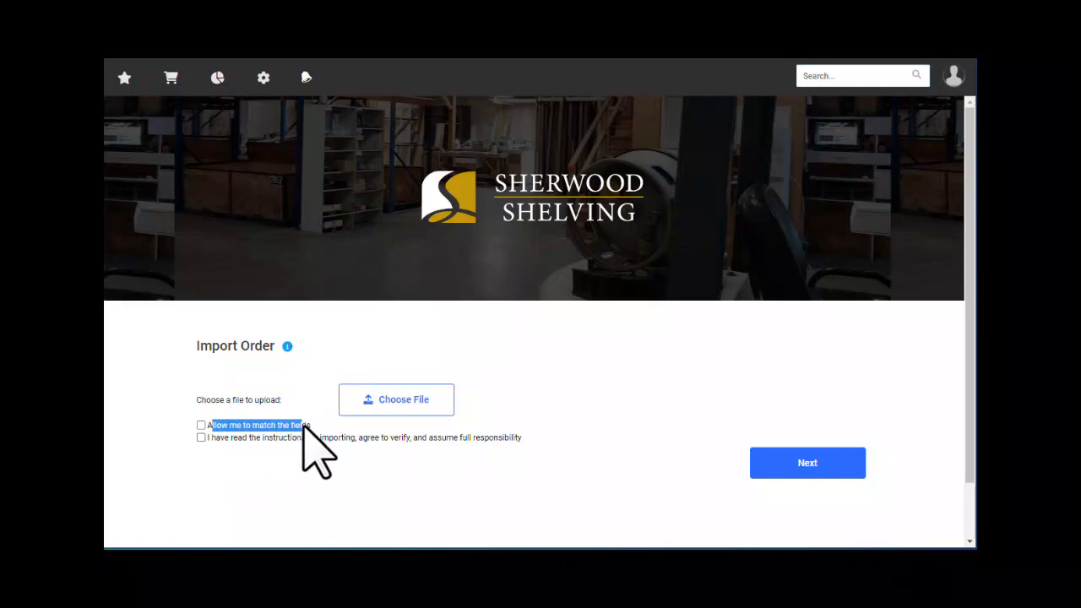
left_click(299, 409)
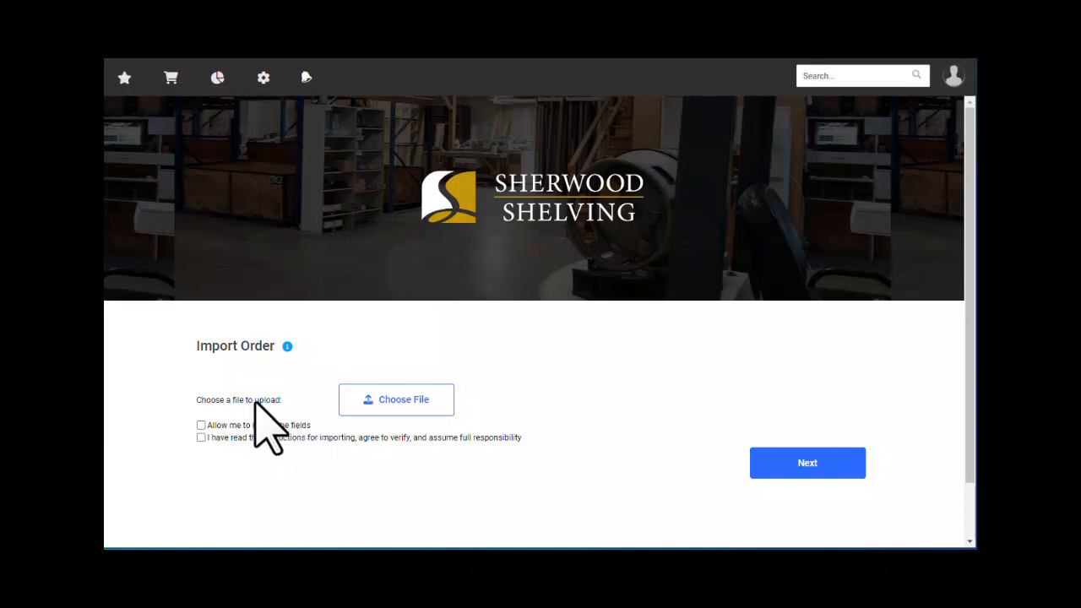
left_click(201, 425)
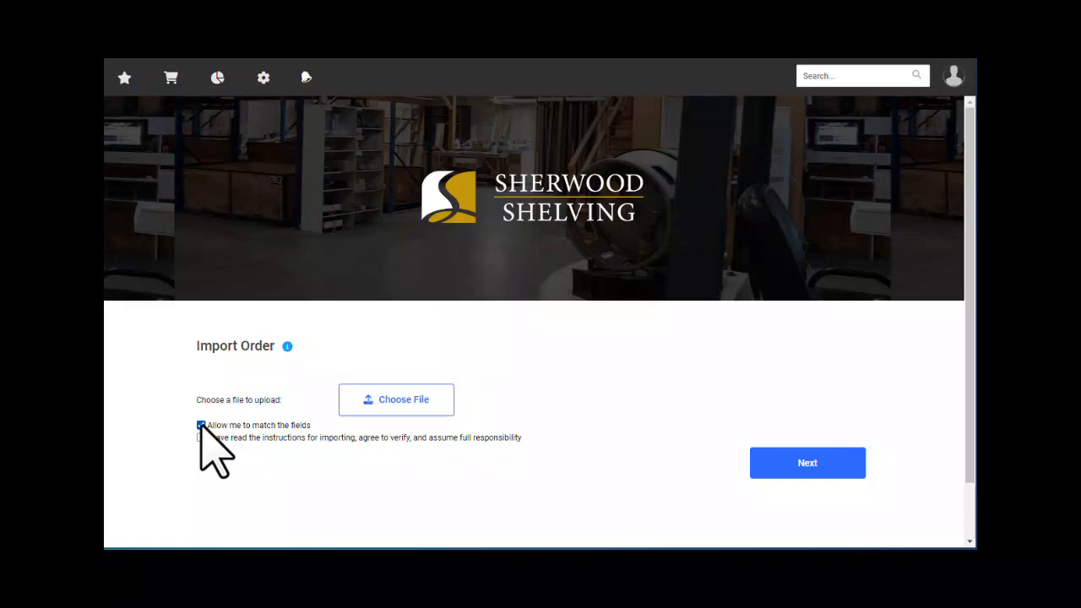
left_click(200, 425)
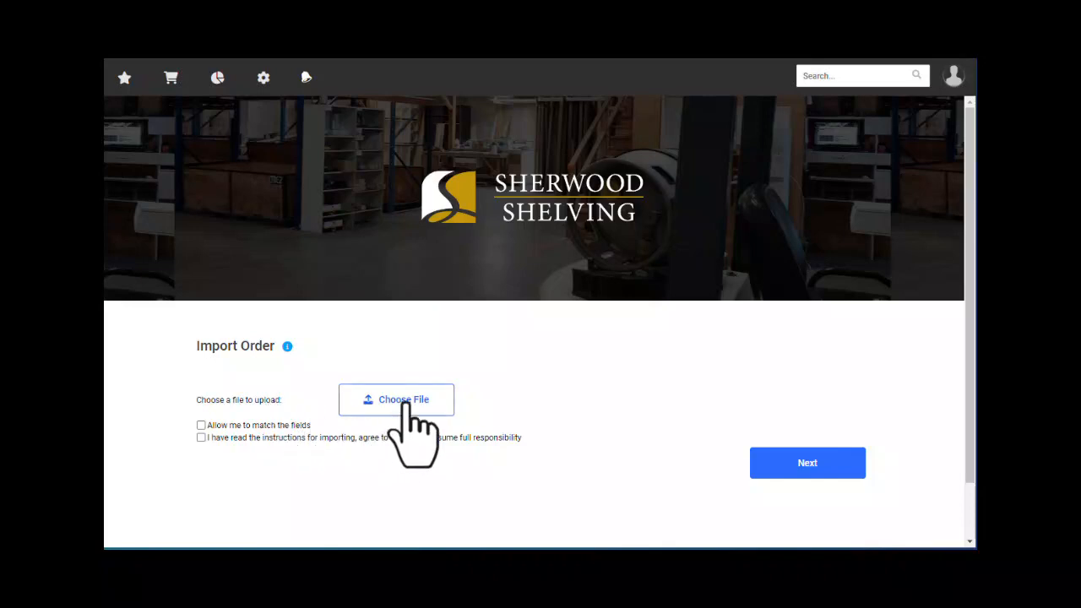
- Select Closet-133.csv from the Downloads folder as the file to import
left_click(403, 404)
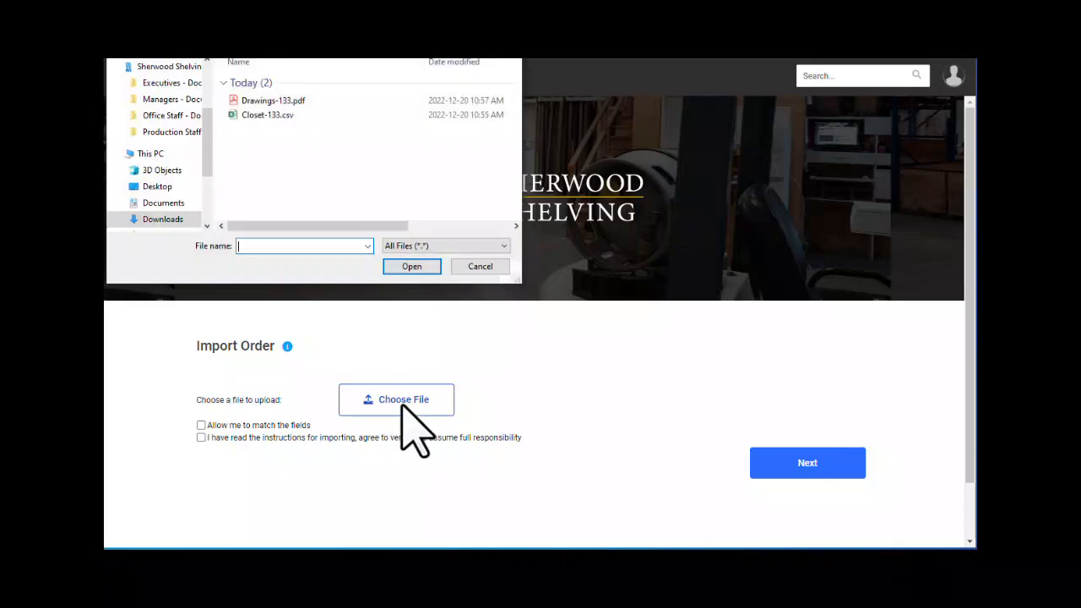
left_click_drag(184, 58, 380, 172)
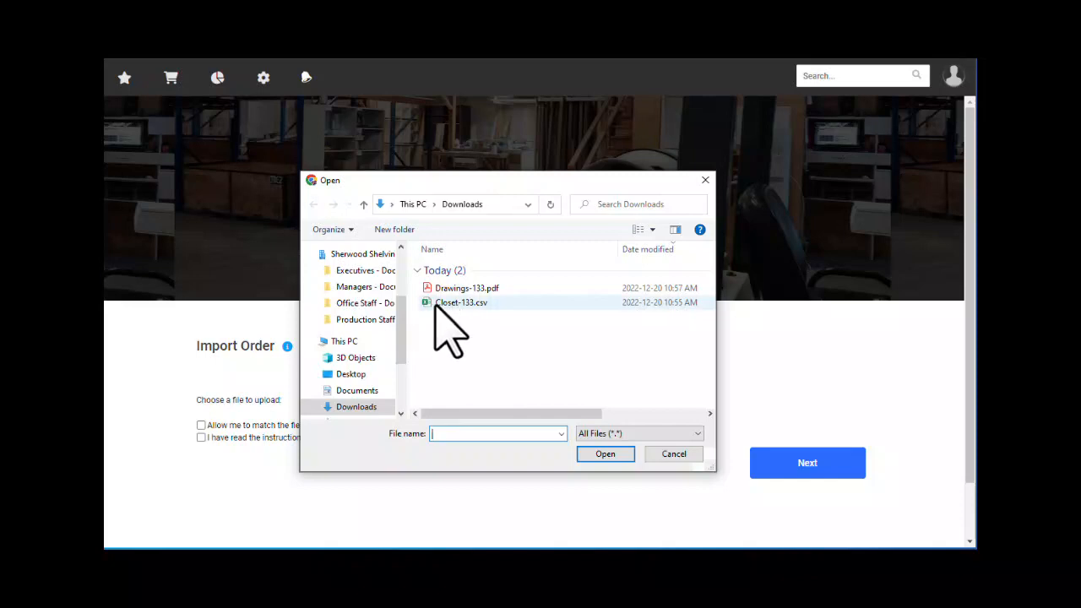
left_click(450, 305)
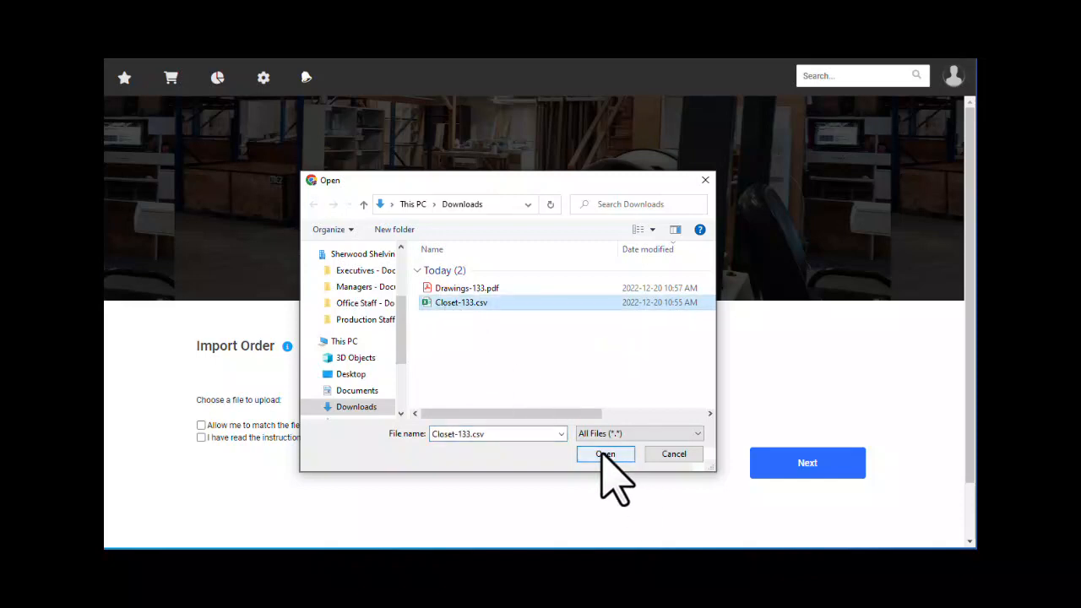
left_click(605, 454)
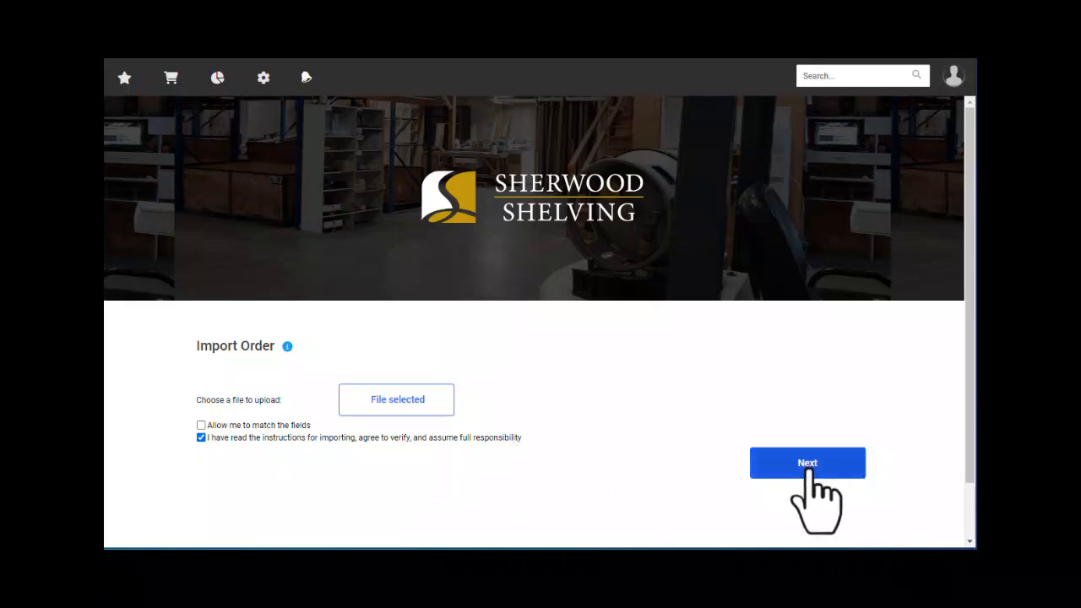
- Import Closet-133.csv as a new order and review its 26 Folder 1 items down to Categories
left_click(798, 465)
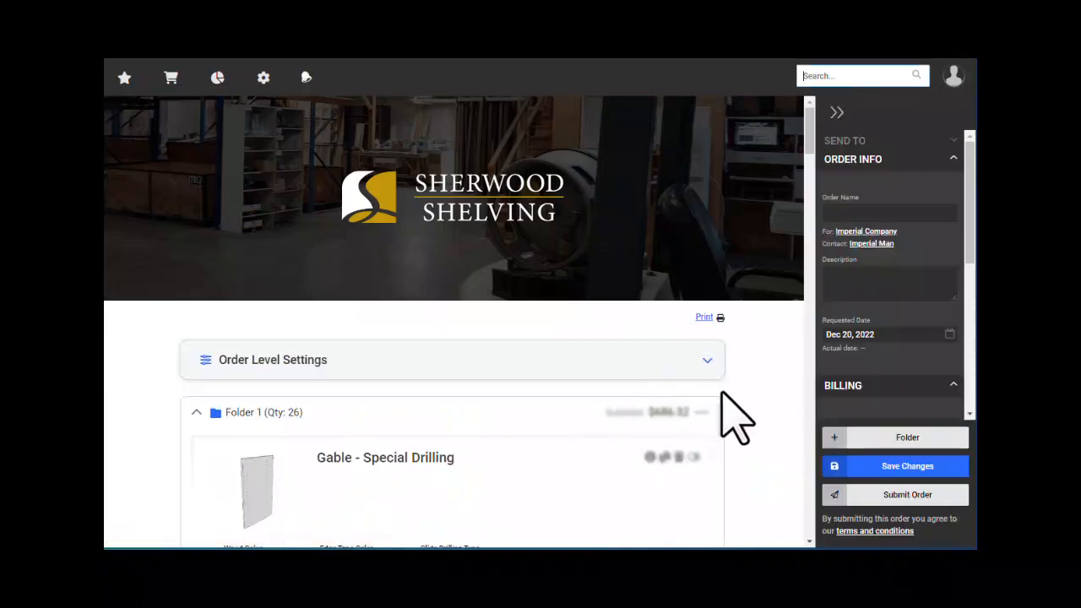
scroll(751, 409, "down", 2)
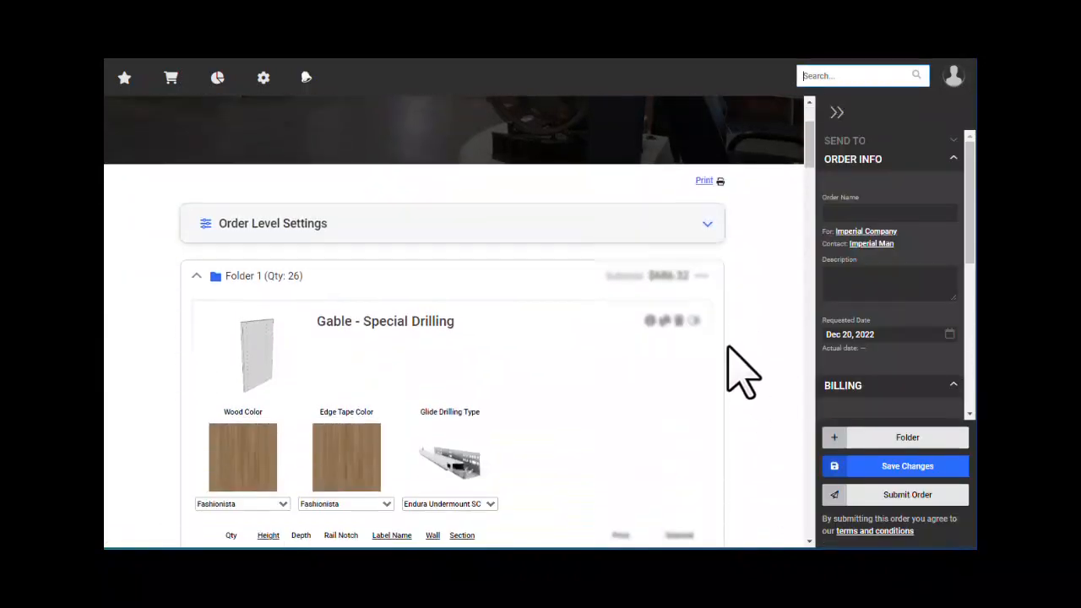
scroll(741, 364, "down", 1)
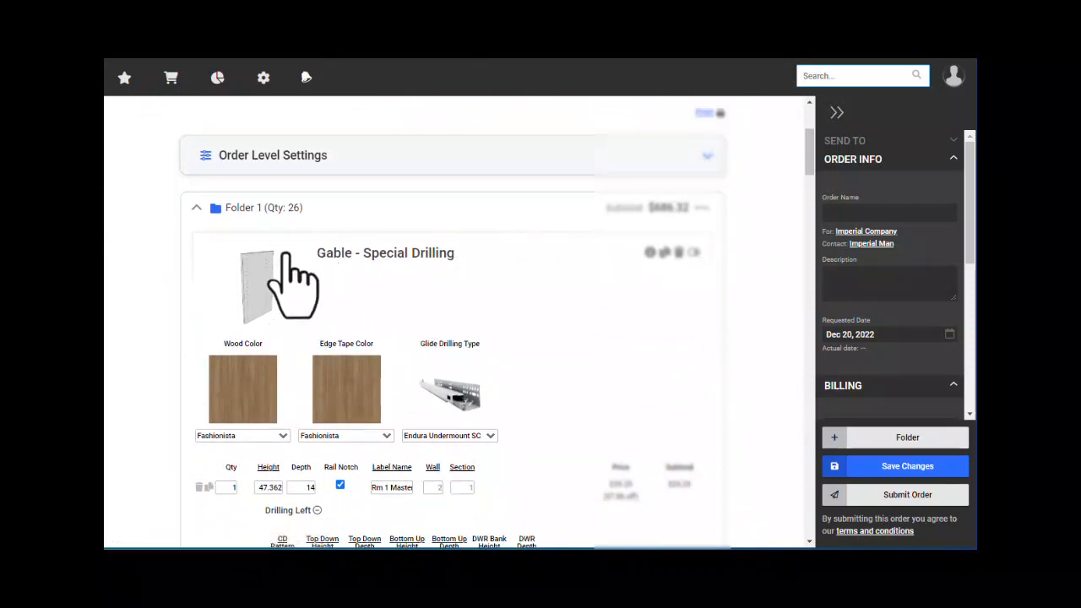
scroll(358, 309, "down", 9)
scroll(404, 331, "down", 12)
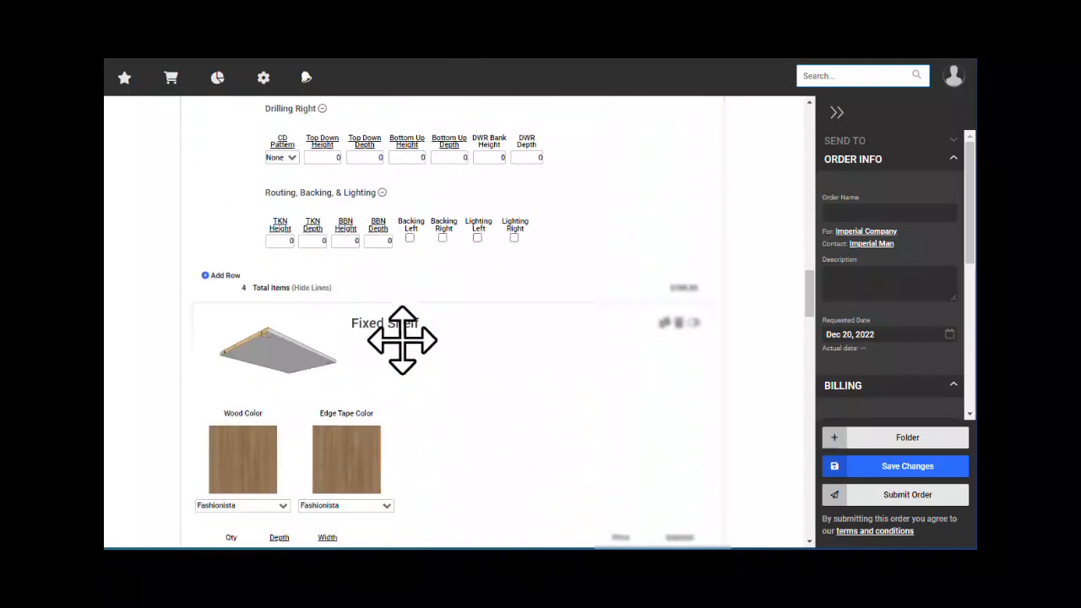
scroll(404, 353, "up", 3)
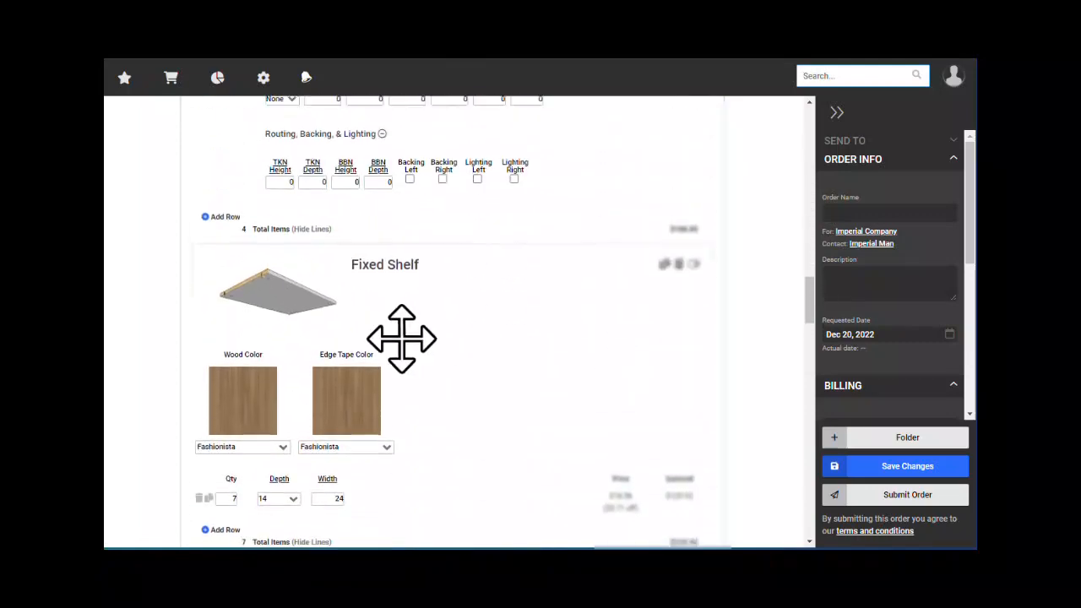
scroll(405, 346, "down", 2)
scroll(416, 353, "down", 3)
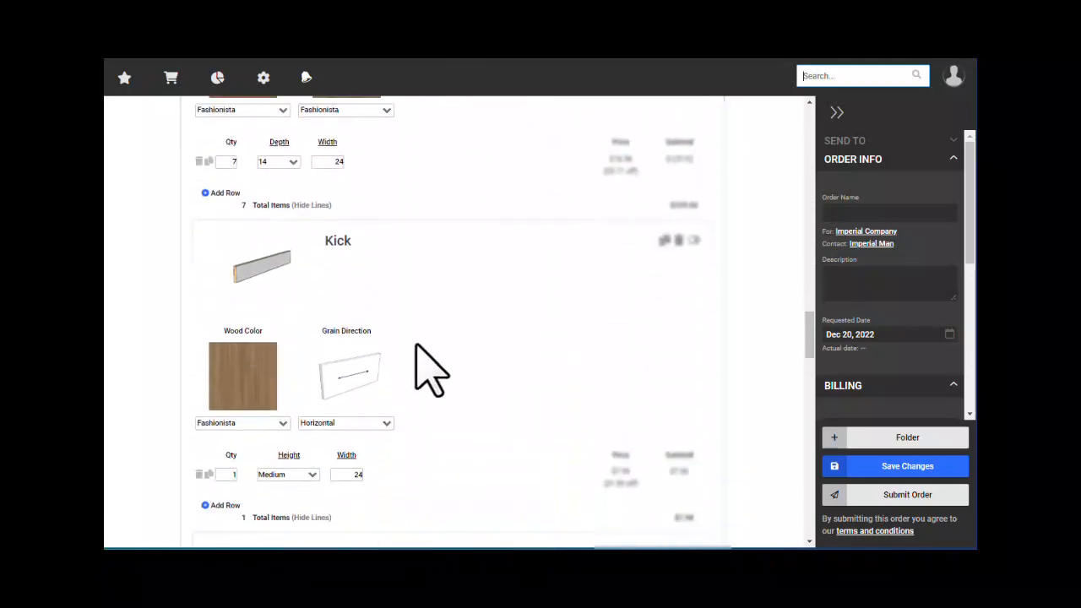
scroll(437, 332, "down", 6)
scroll(440, 332, "down", 7)
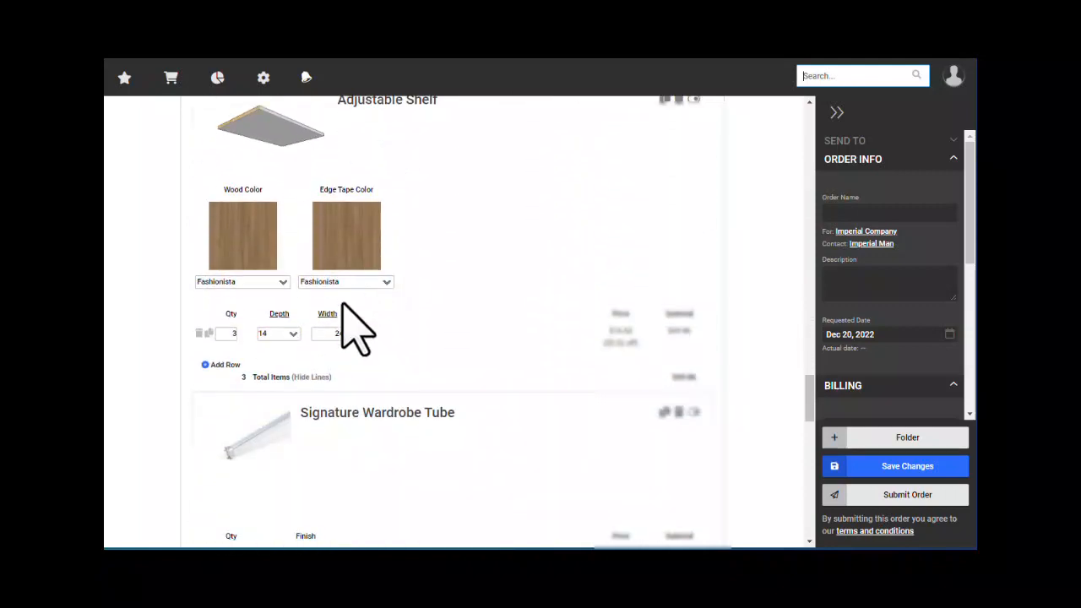
scroll(320, 291, "down", 3)
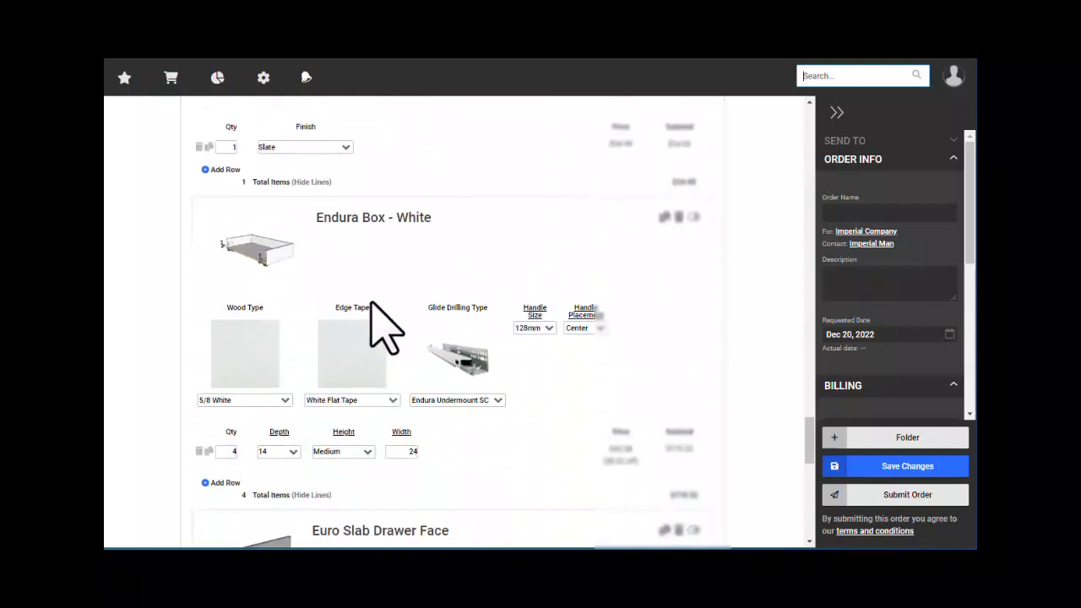
scroll(372, 311, "down", 3)
scroll(411, 353, "down", 5)
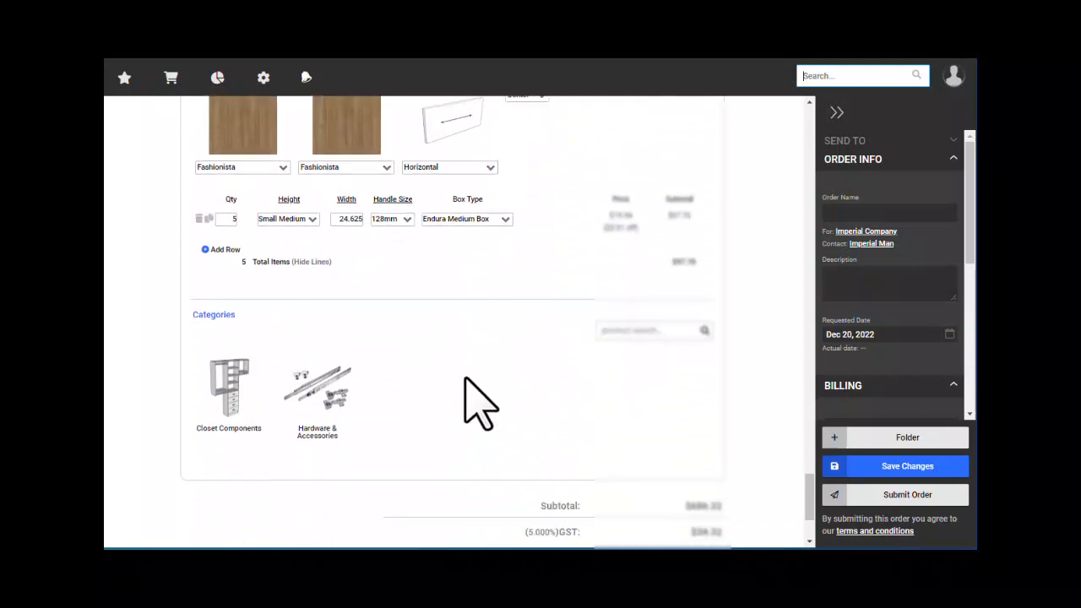
- Add a Titus Cam Fitting from Hardware & Accessories with package quantity 1250 in Brown
left_click(331, 426)
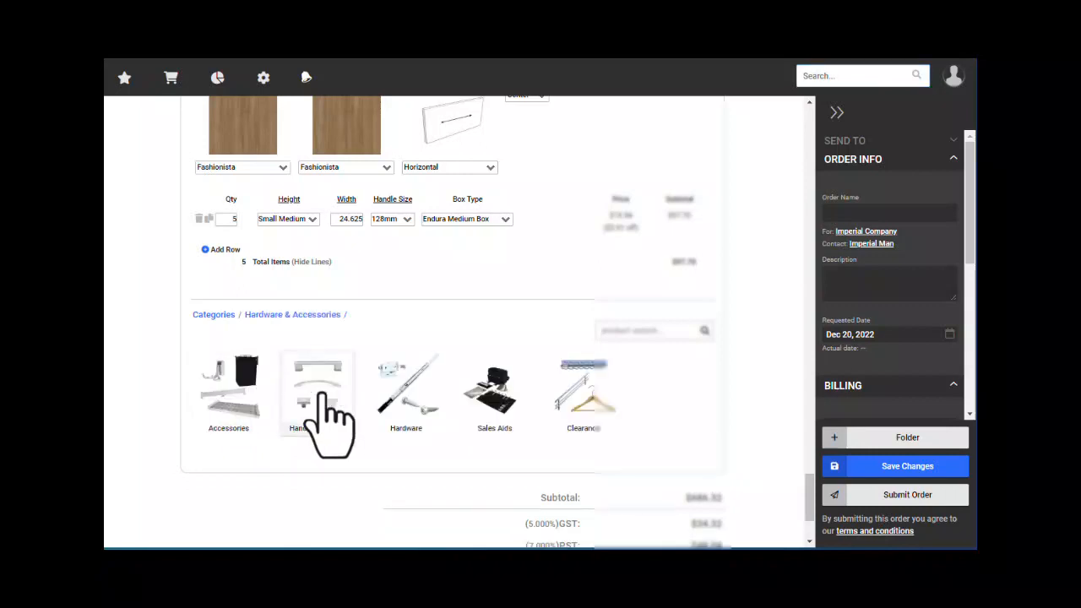
left_click(402, 395)
left_click(236, 397)
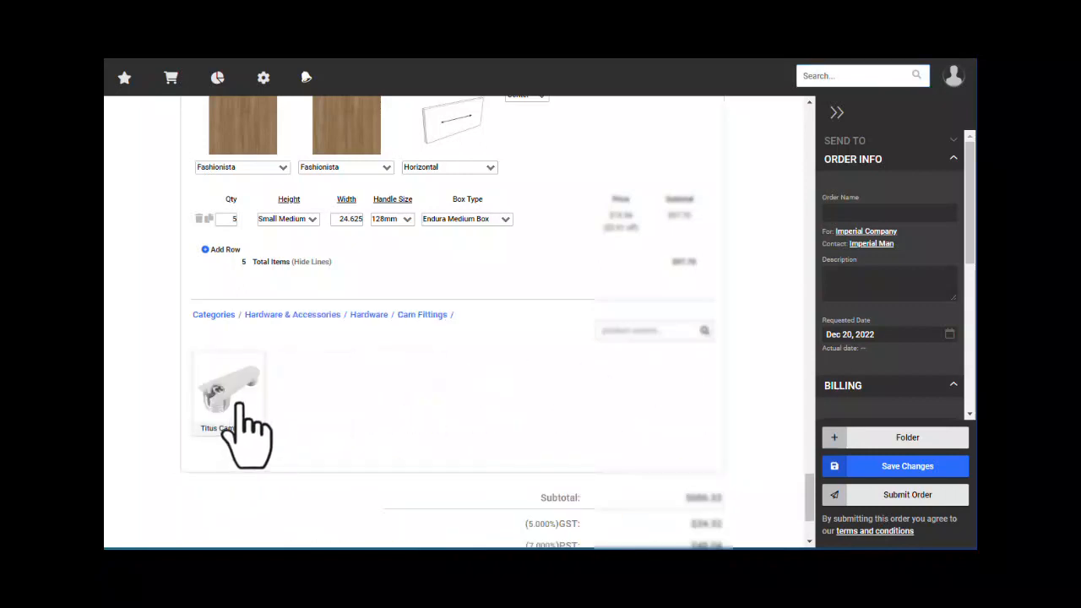
left_click(240, 418)
scroll(282, 263, "up", 3)
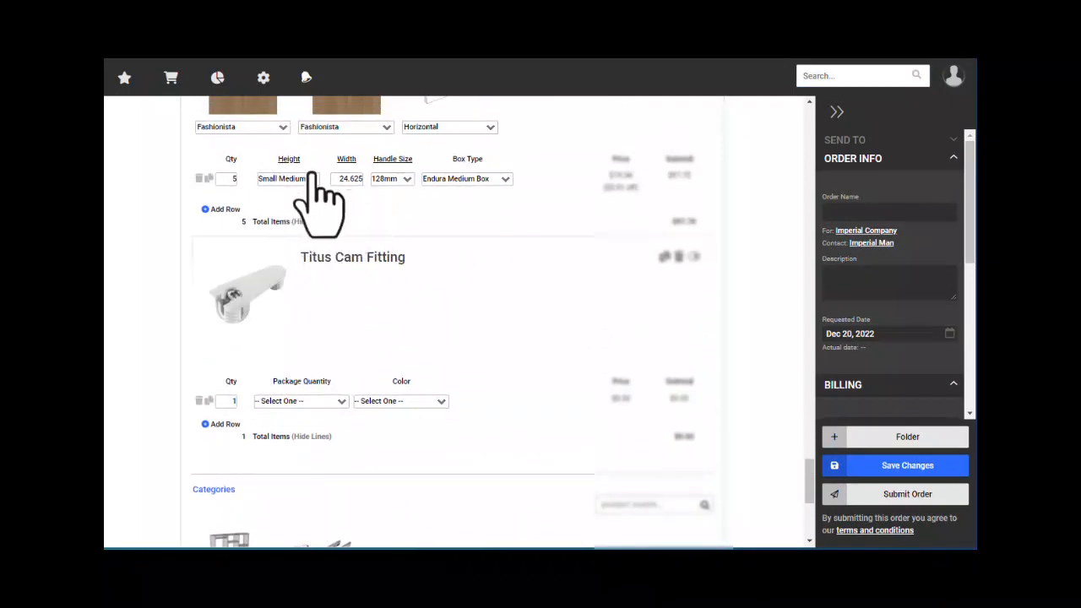
left_click(315, 401)
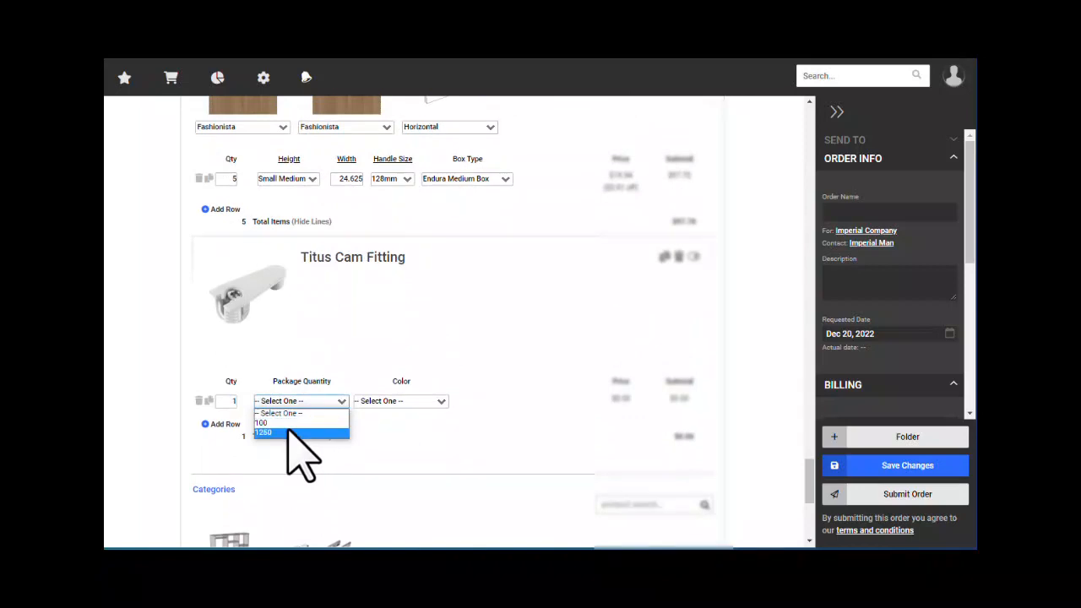
left_click(290, 431)
left_click(396, 402)
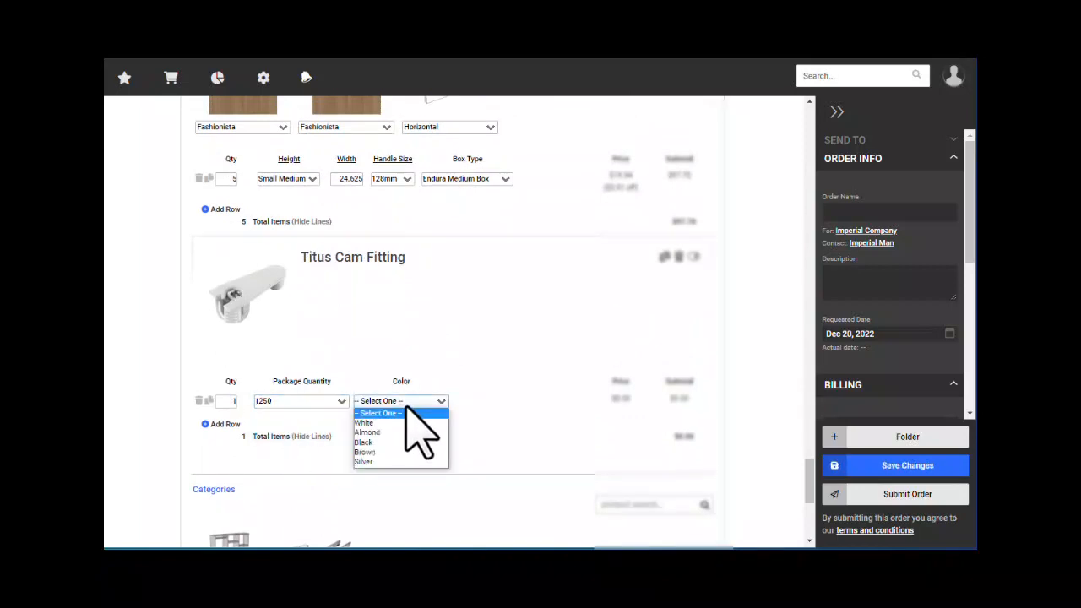
left_click(377, 452)
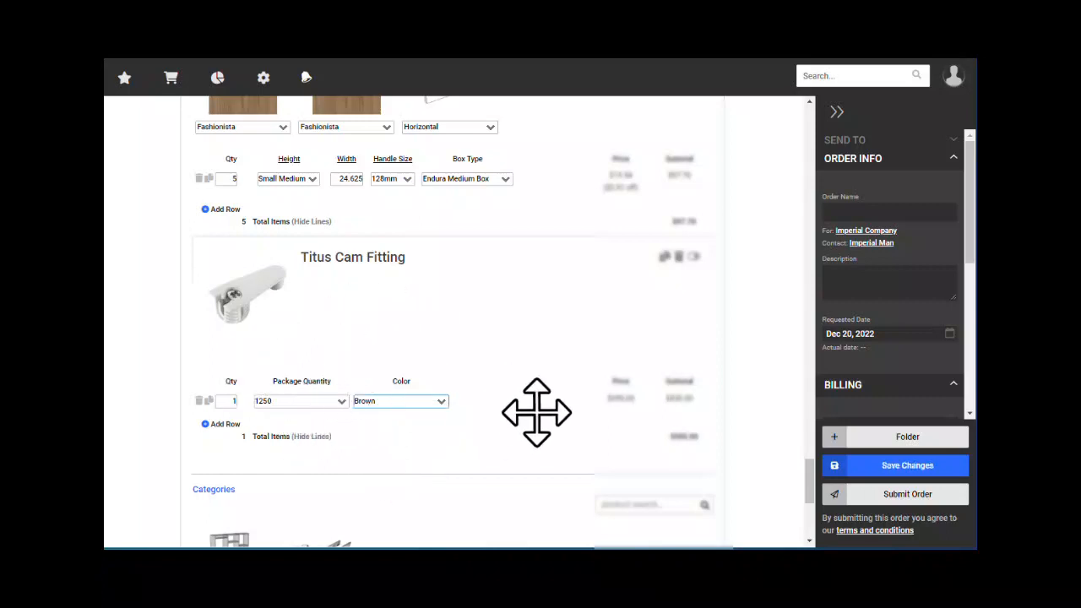
scroll(404, 389, "up", 3)
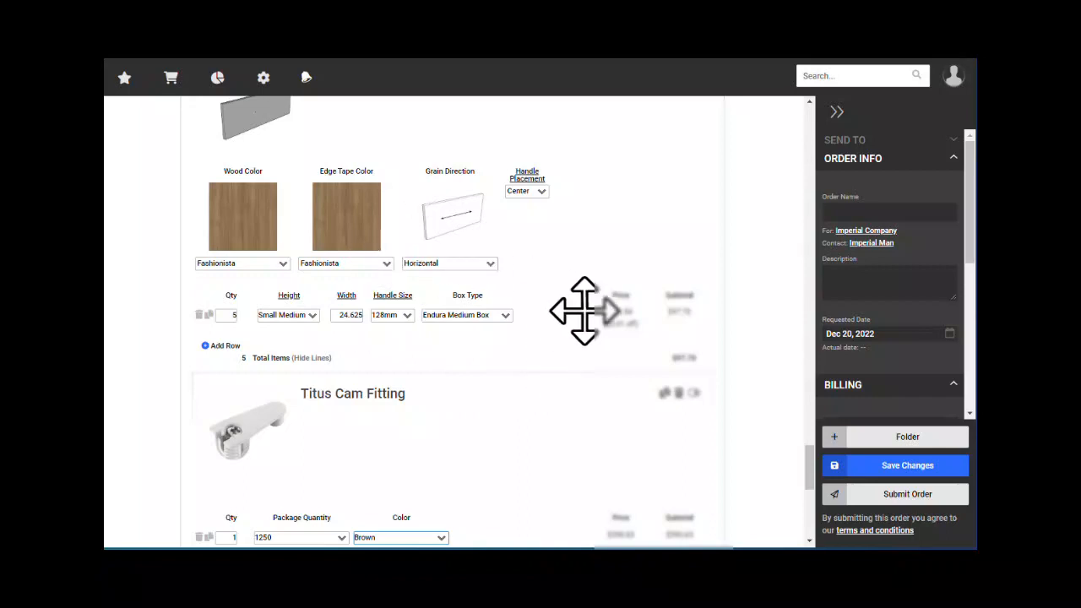
scroll(768, 313, "down", 5)
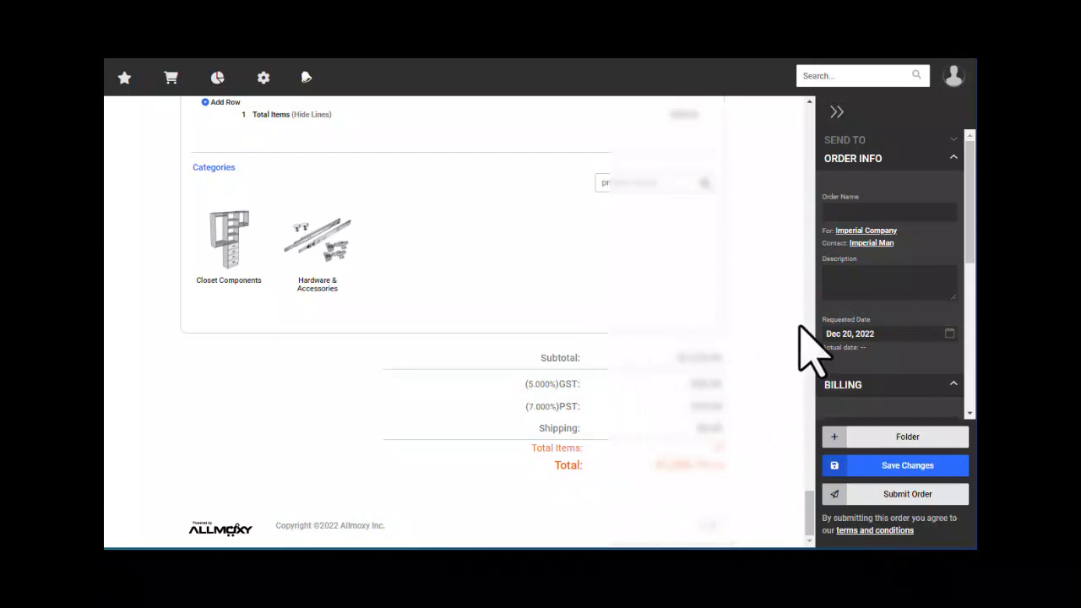
- Enter the customer's name as the Order Name and save the order as Bid #27
left_click(848, 213)
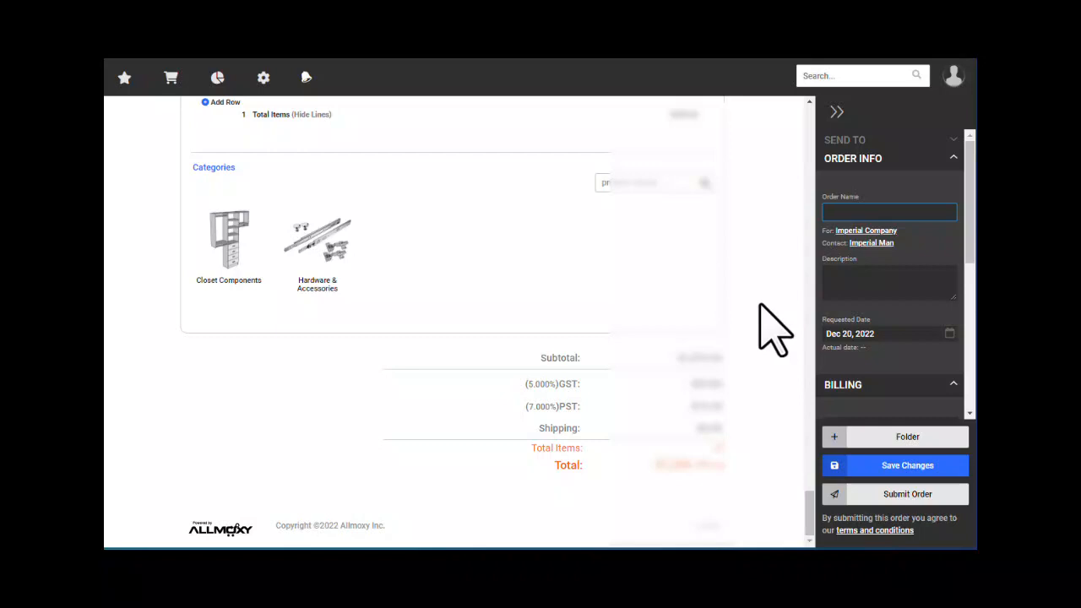
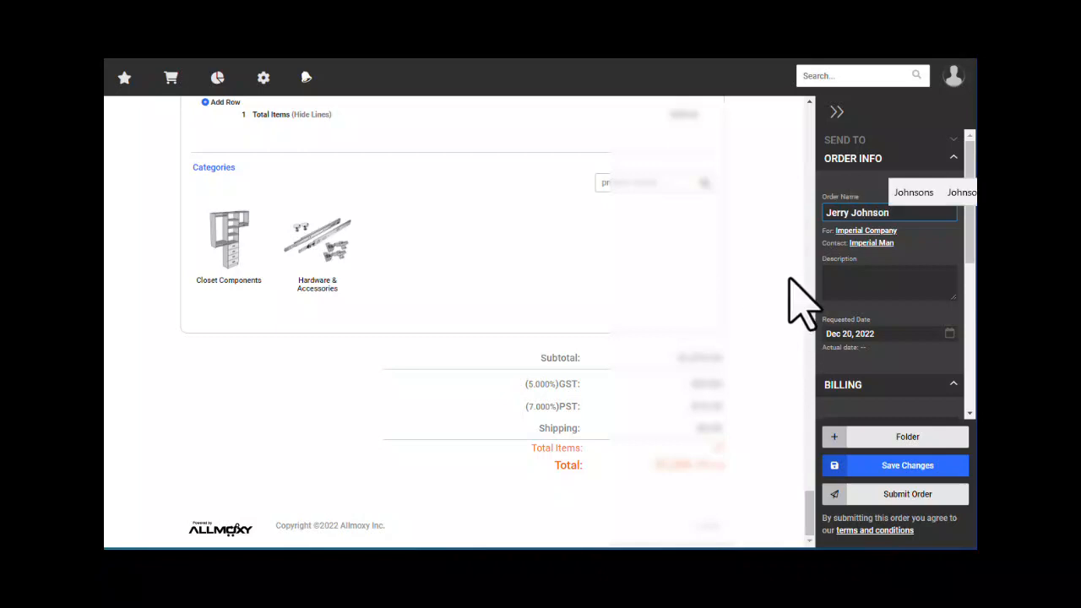
left_click(902, 278)
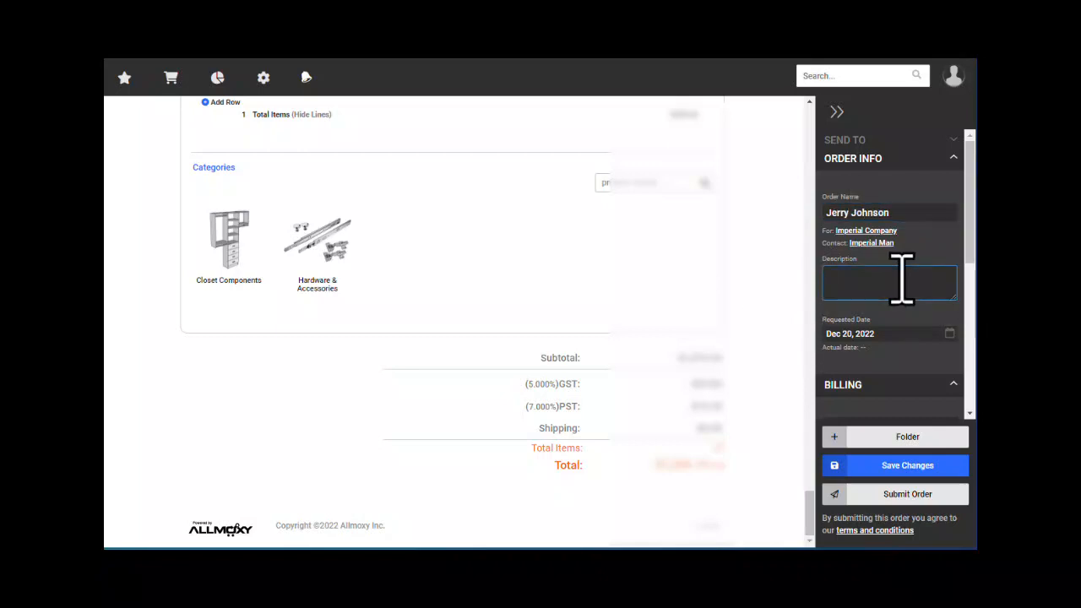
scroll(895, 355, "down", 2)
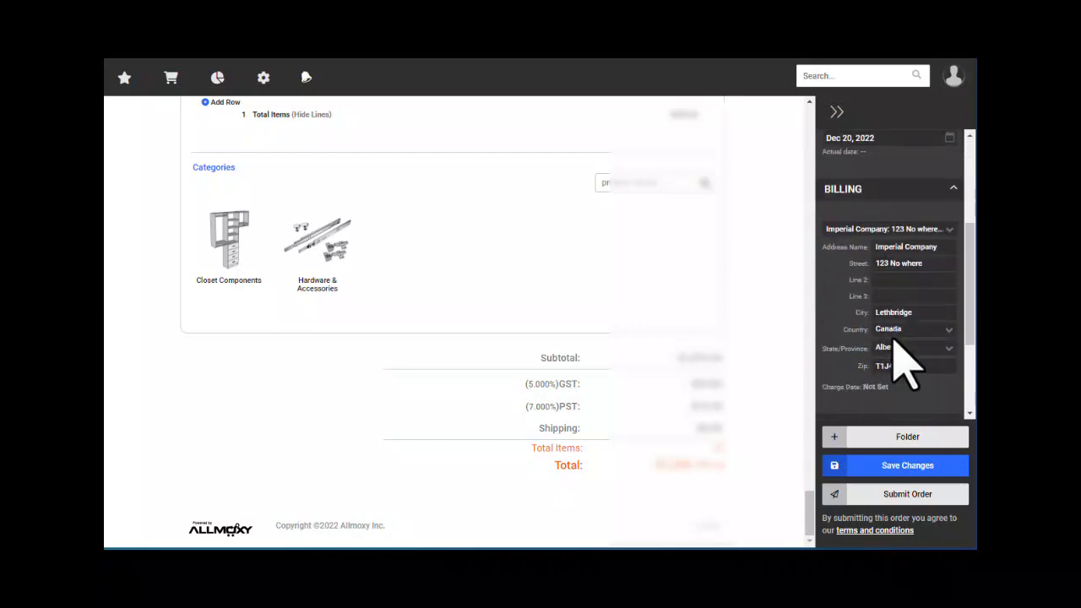
scroll(897, 344, "down", 2)
scroll(887, 353, "up", 4)
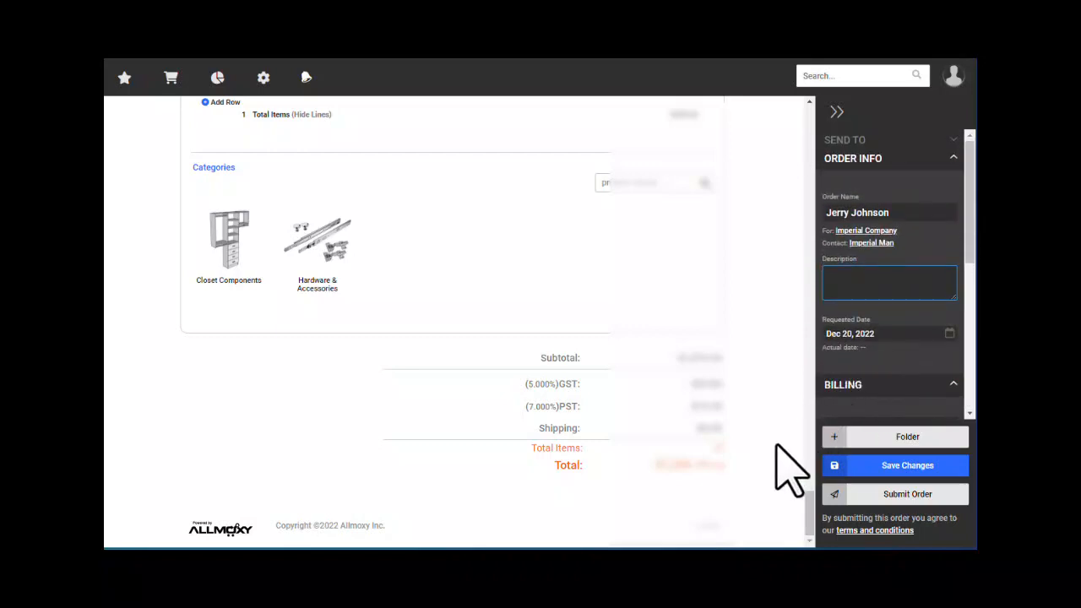
left_click(902, 469)
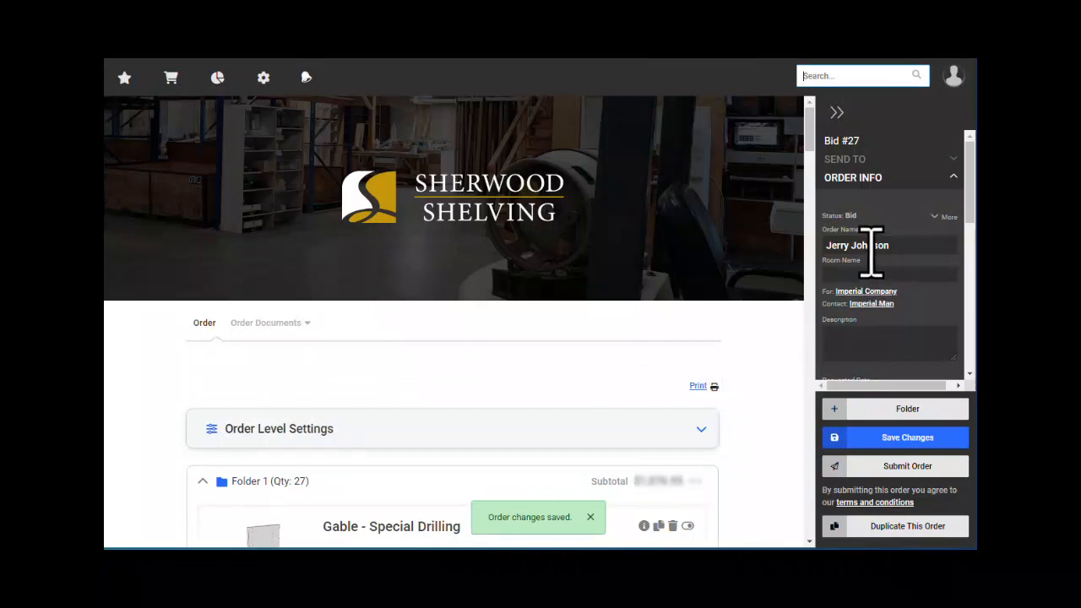
double_click(850, 216)
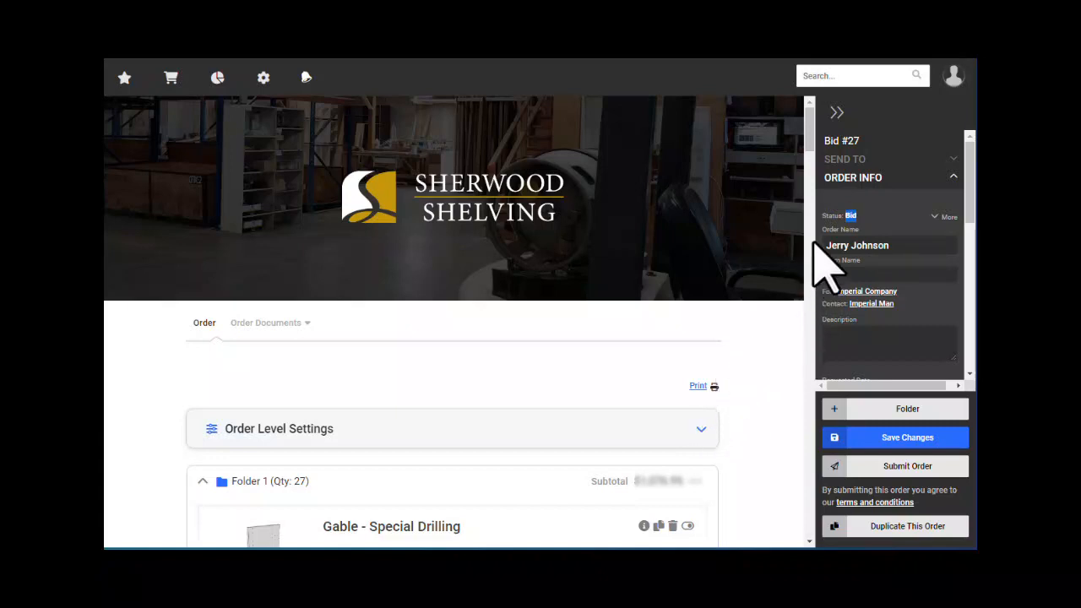
left_click(863, 213)
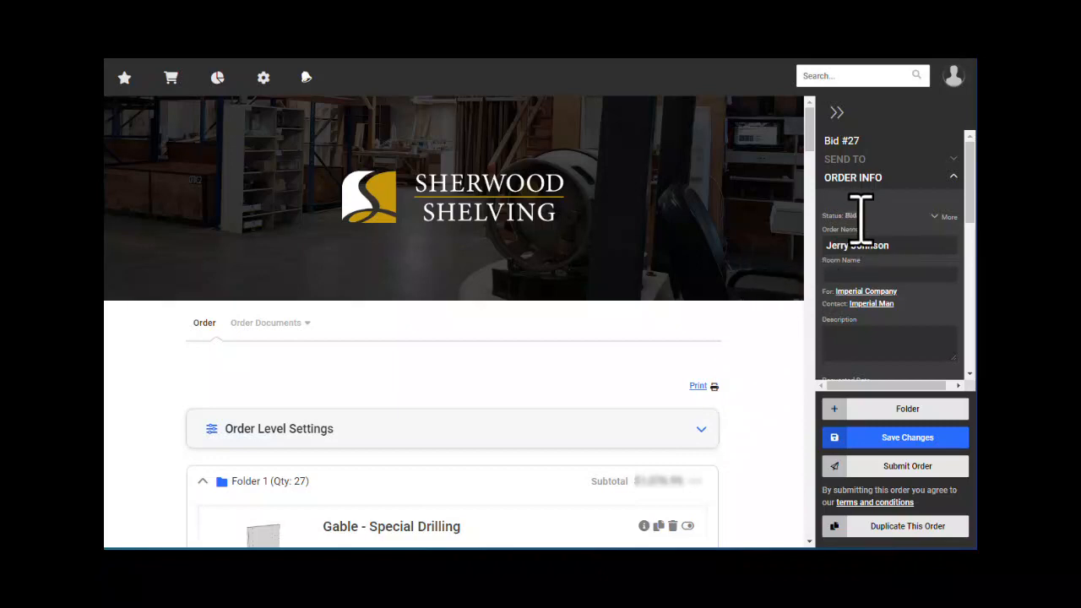
mouse_move(169, 80)
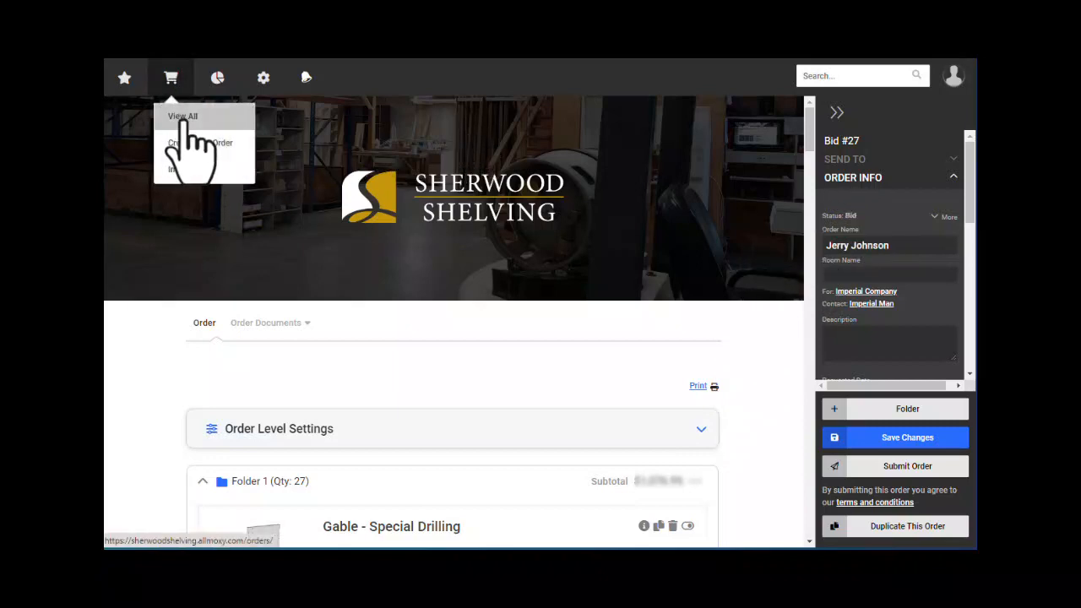
left_click(183, 118)
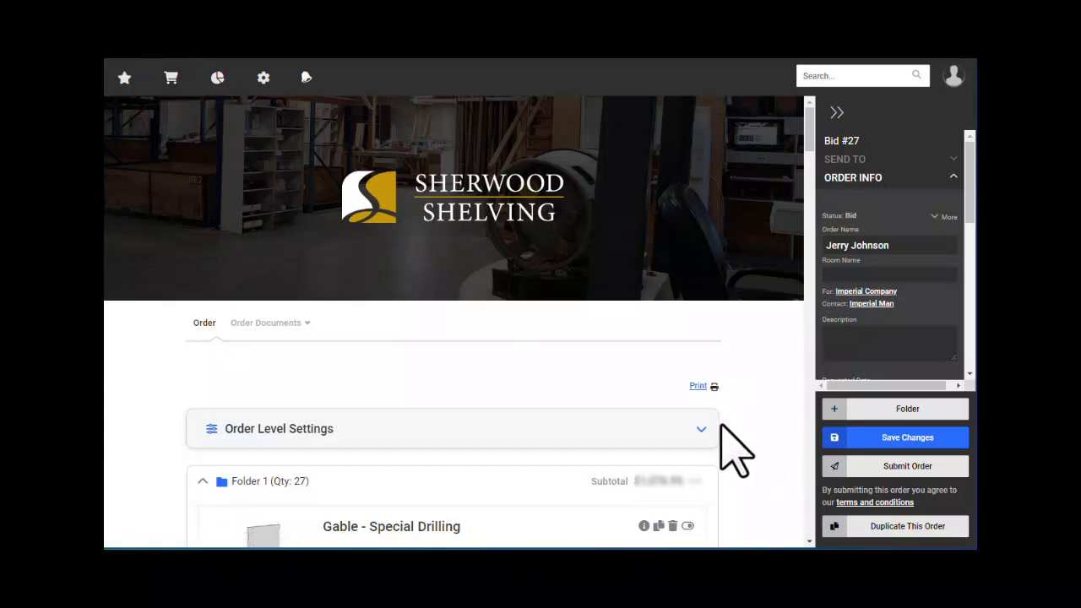
scroll(755, 494, "down", 3)
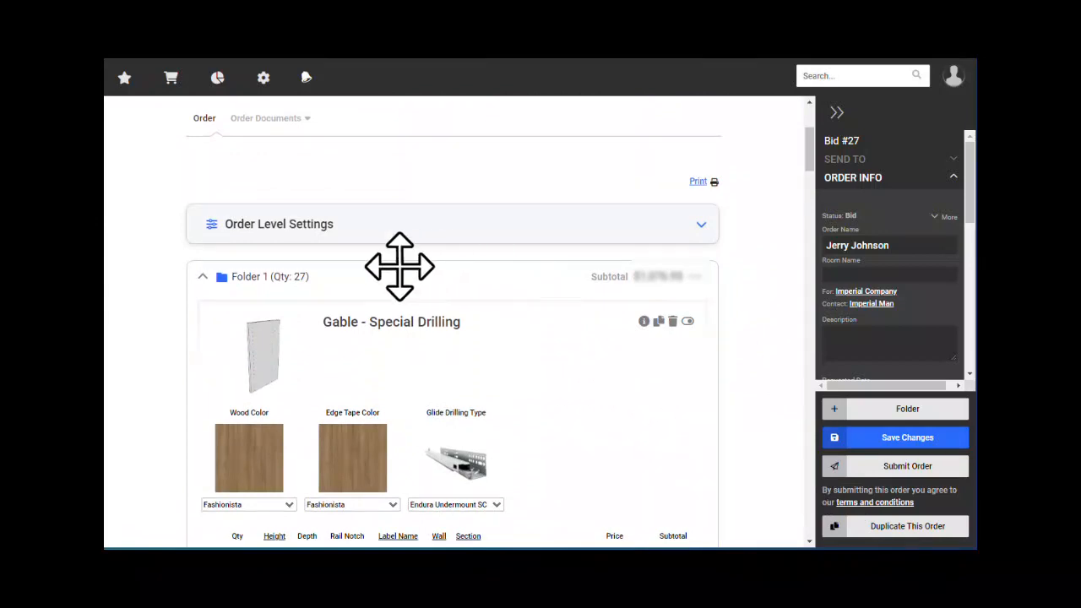
scroll(316, 380, "down", 3)
scroll(253, 313, "up", 3)
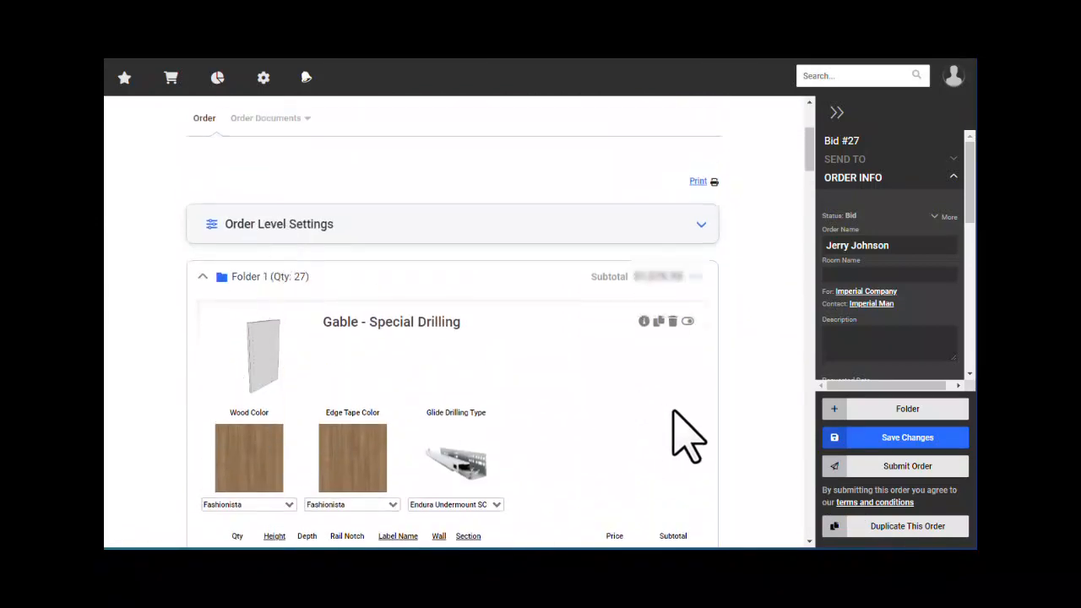
left_click(942, 221)
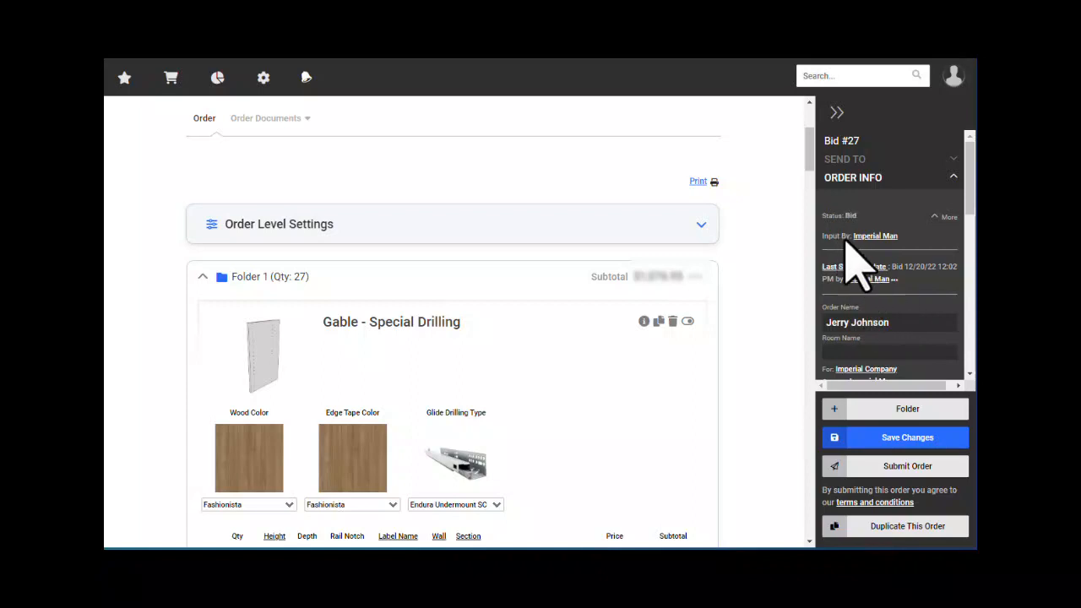
left_click(934, 217)
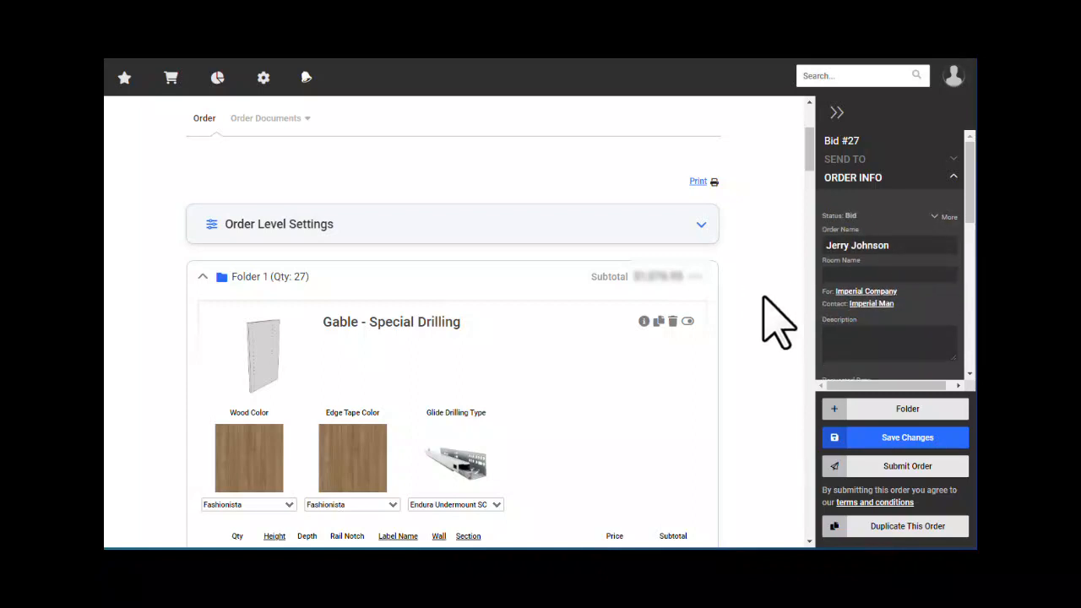
scroll(547, 342, "down", 3)
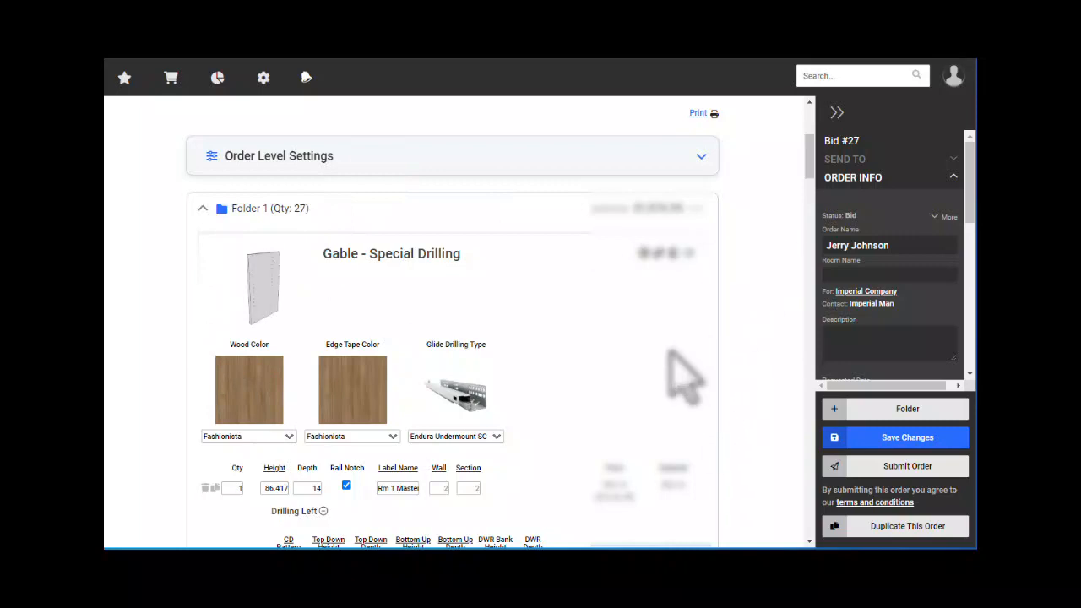
- Toggle the Gable's colour and drilling-type options, collapse Drilling Left, Drilling Right and Routing, then hide its lines
left_click(688, 254)
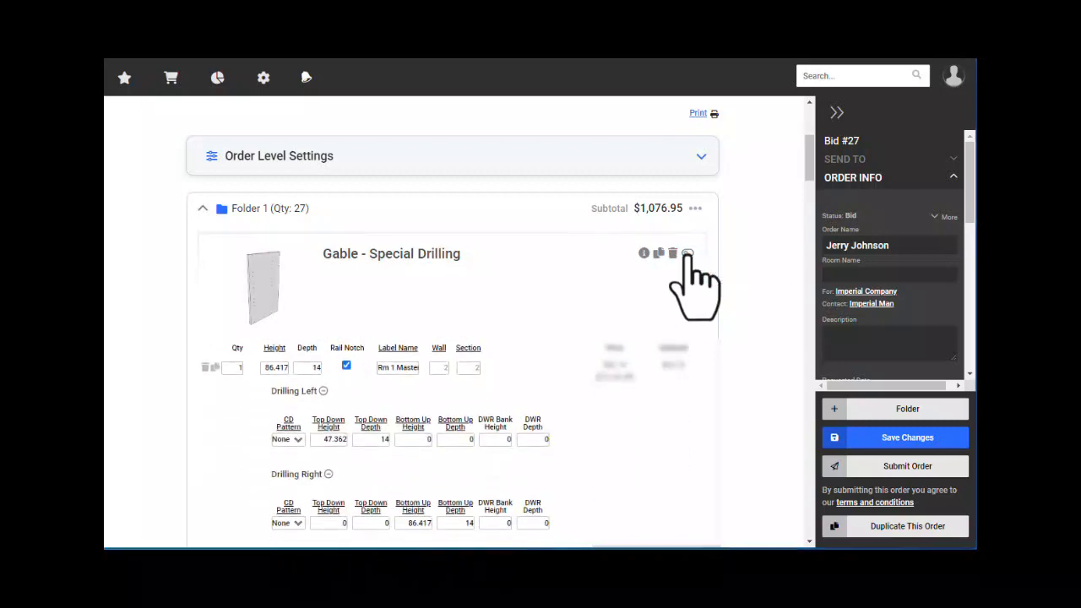
left_click(687, 253)
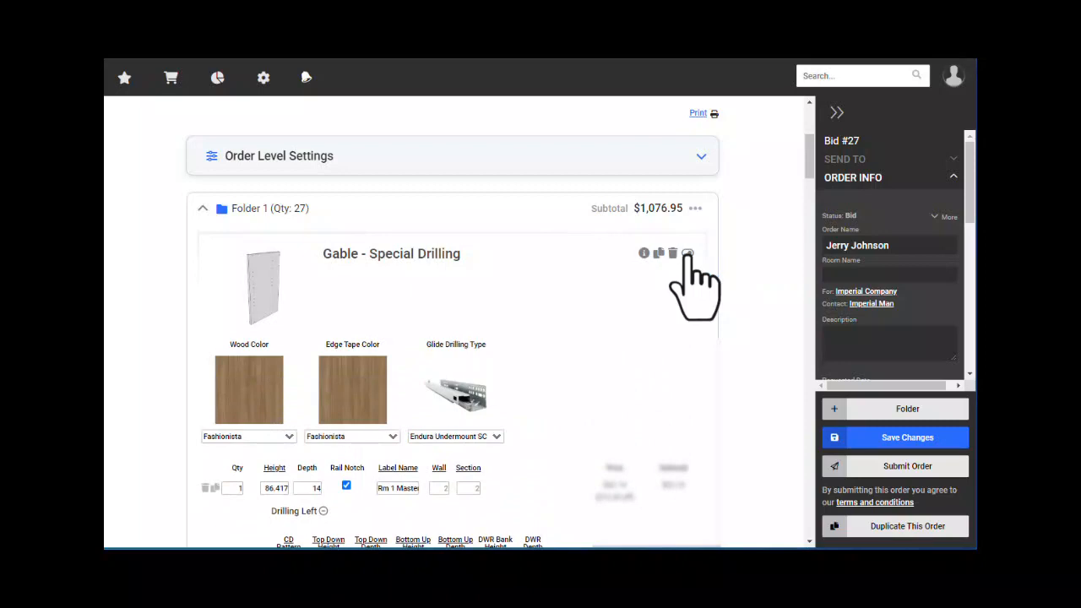
left_click(687, 253)
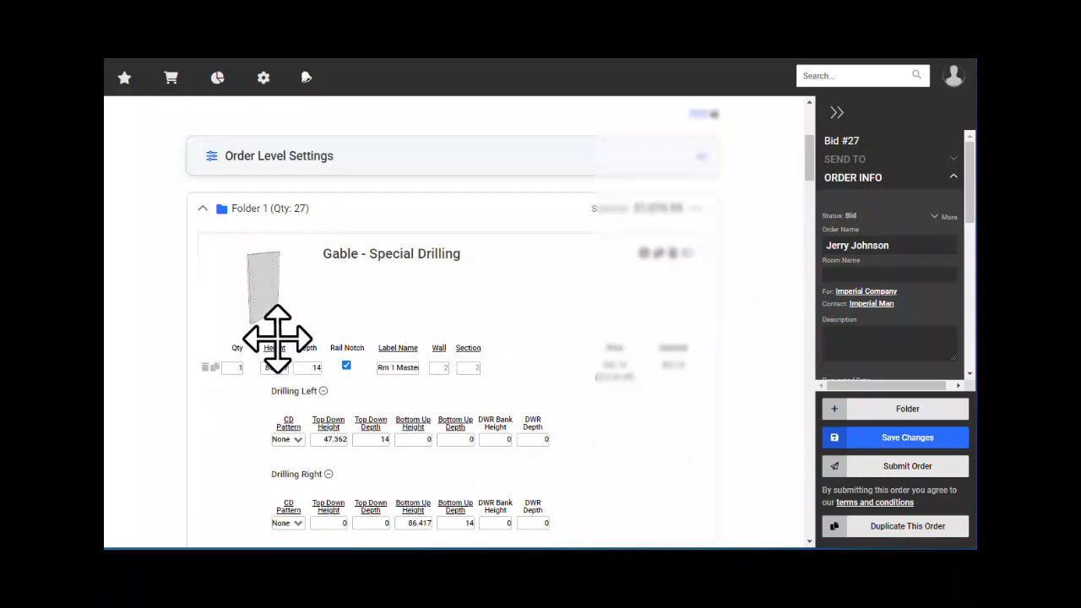
scroll(321, 358, "down", 3)
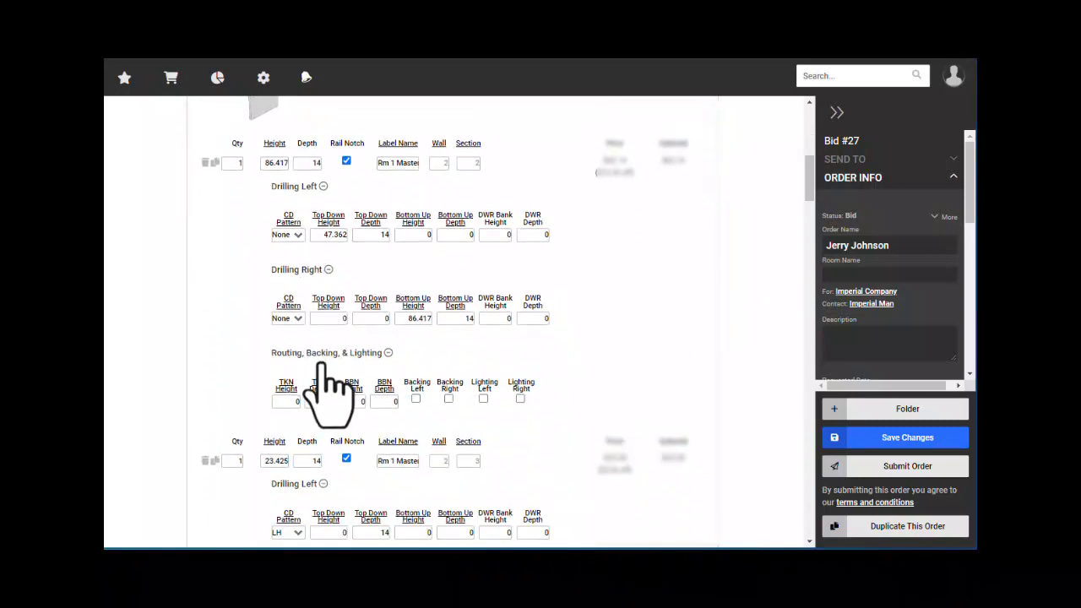
scroll(322, 361, "up", 2)
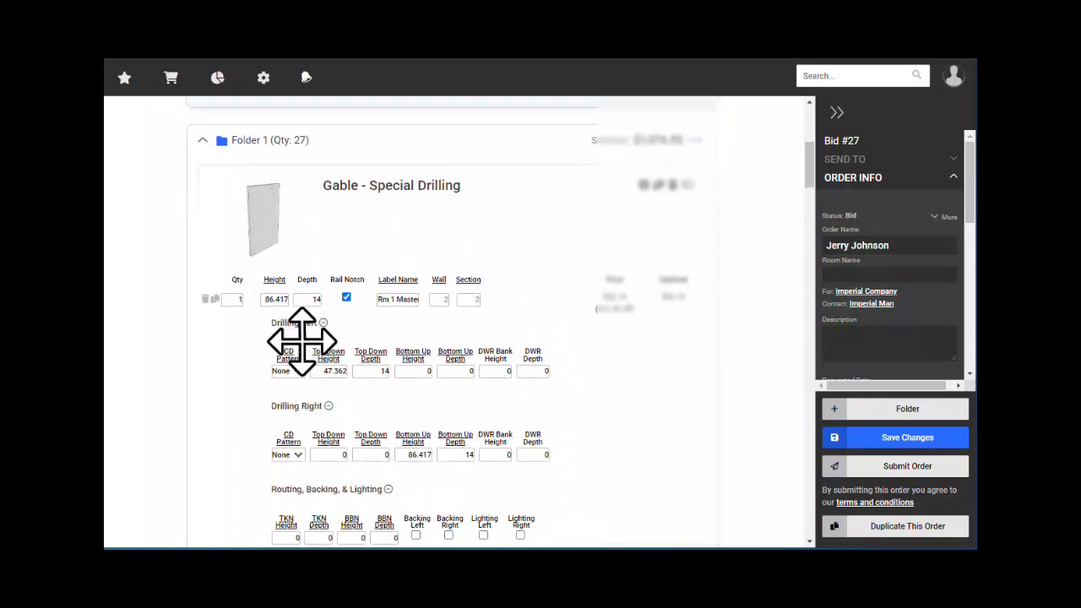
left_click(322, 323)
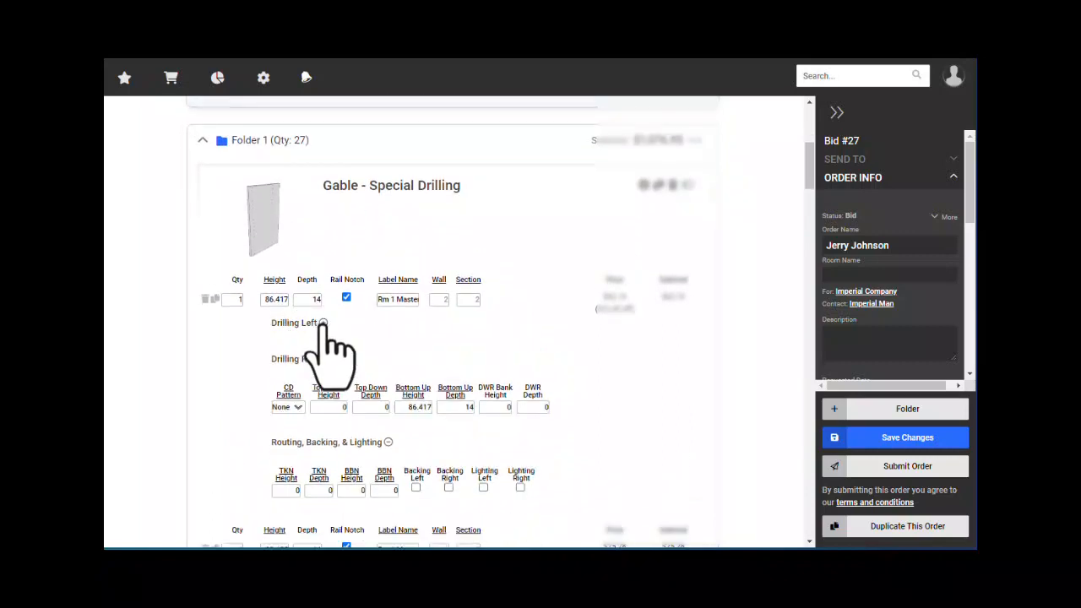
left_click(328, 358)
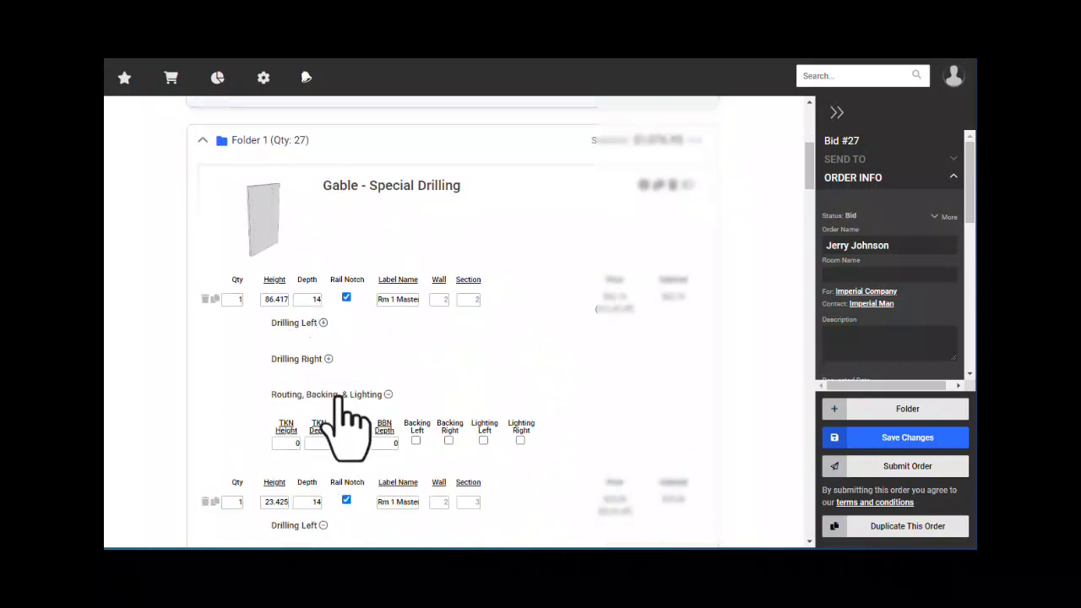
left_click(388, 394)
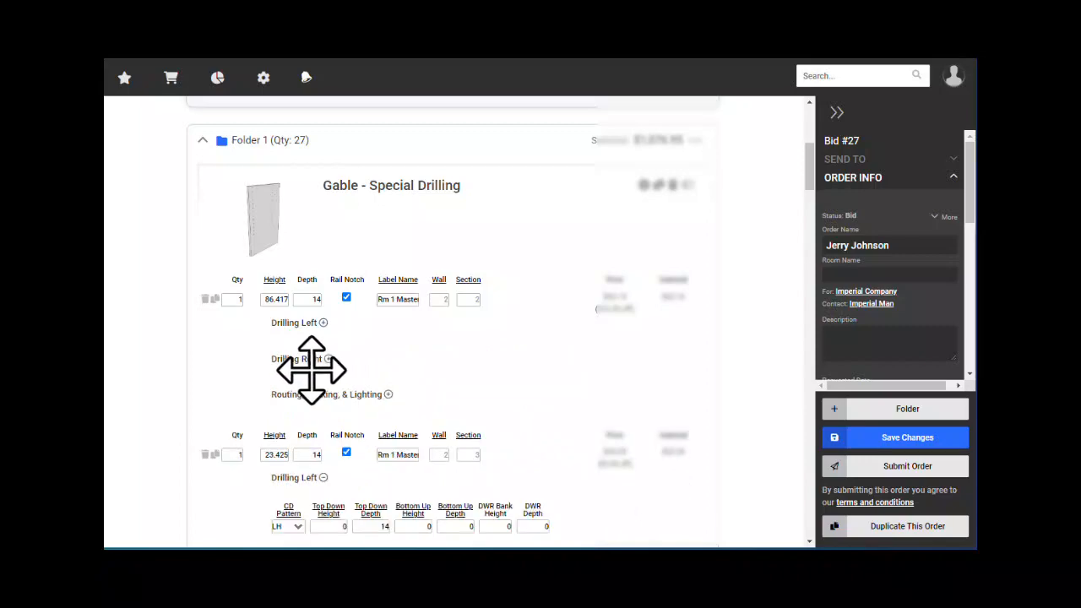
scroll(332, 369, "down", 10)
scroll(324, 397, "up", 2)
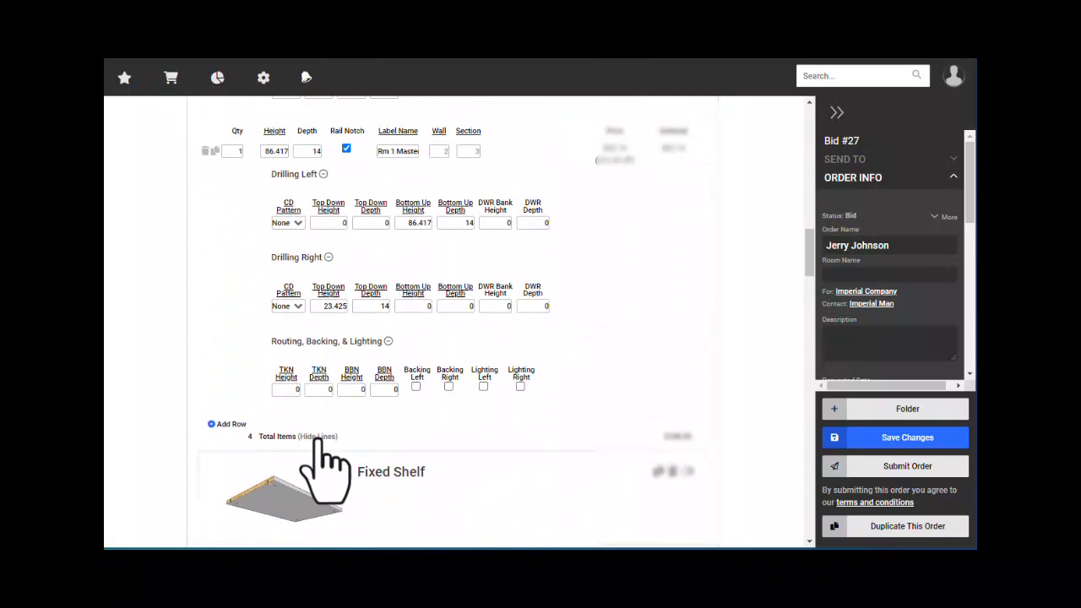
left_click(318, 437)
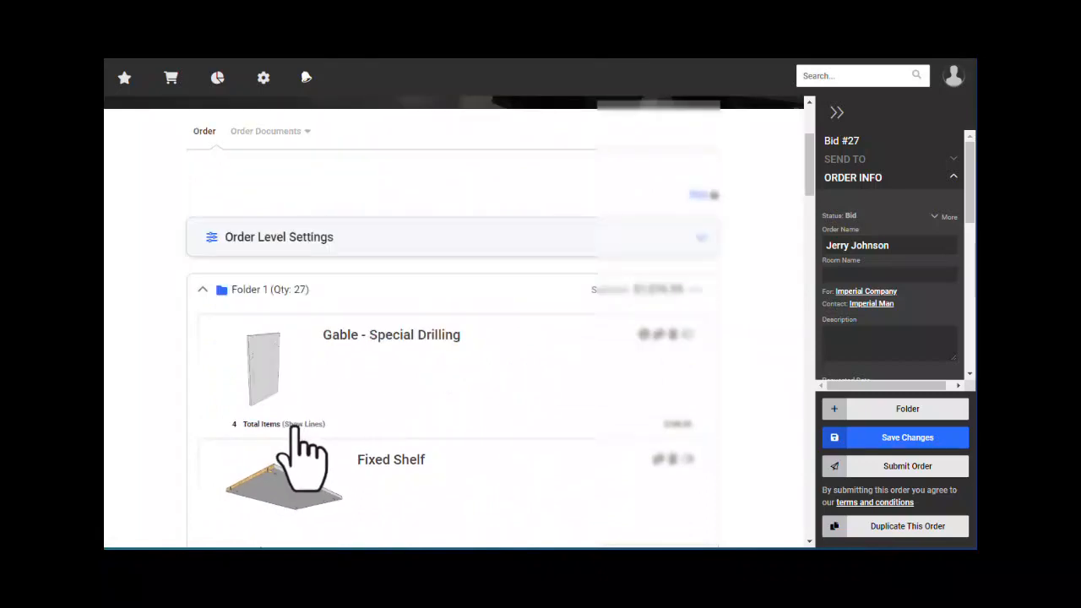
- Show the Gable's lines again, then expand and re-collapse Drilling Left, Drilling Right and Routing
scroll(326, 381, "down", 2)
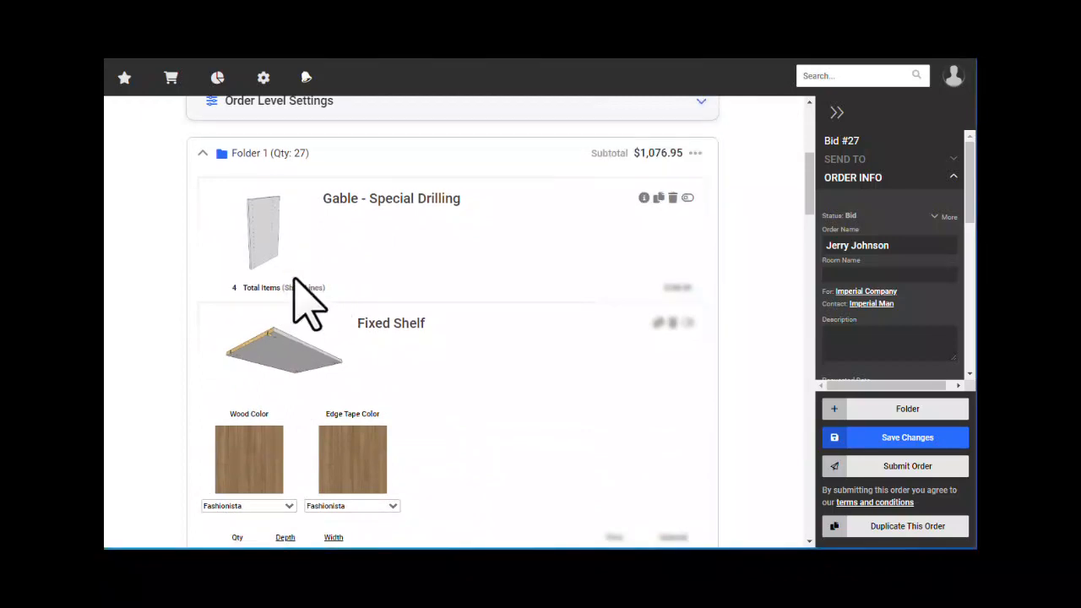
left_click(687, 198)
left_click(687, 199)
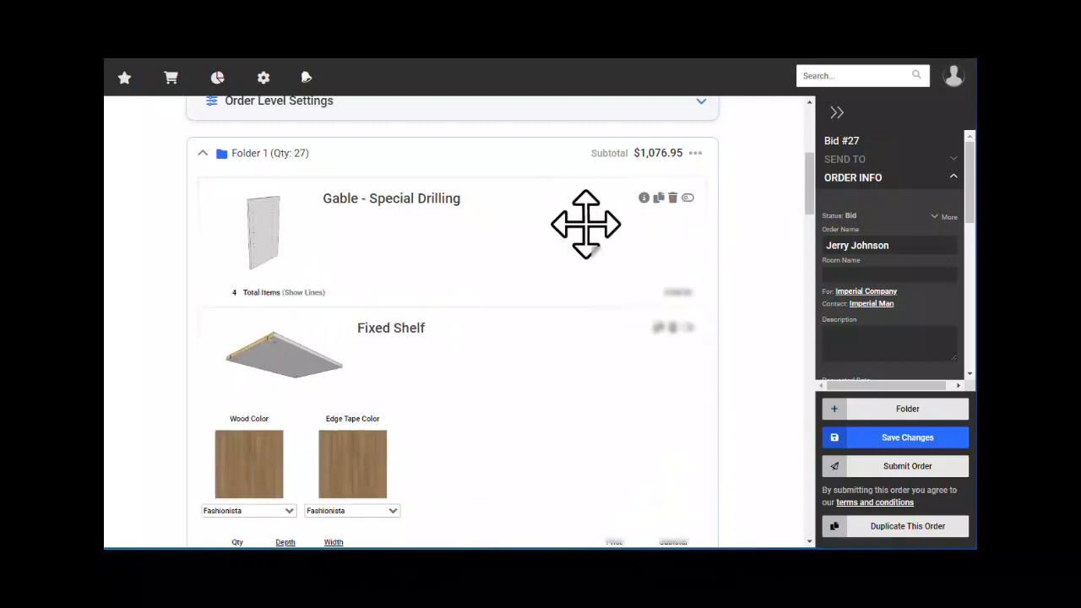
left_click(305, 288)
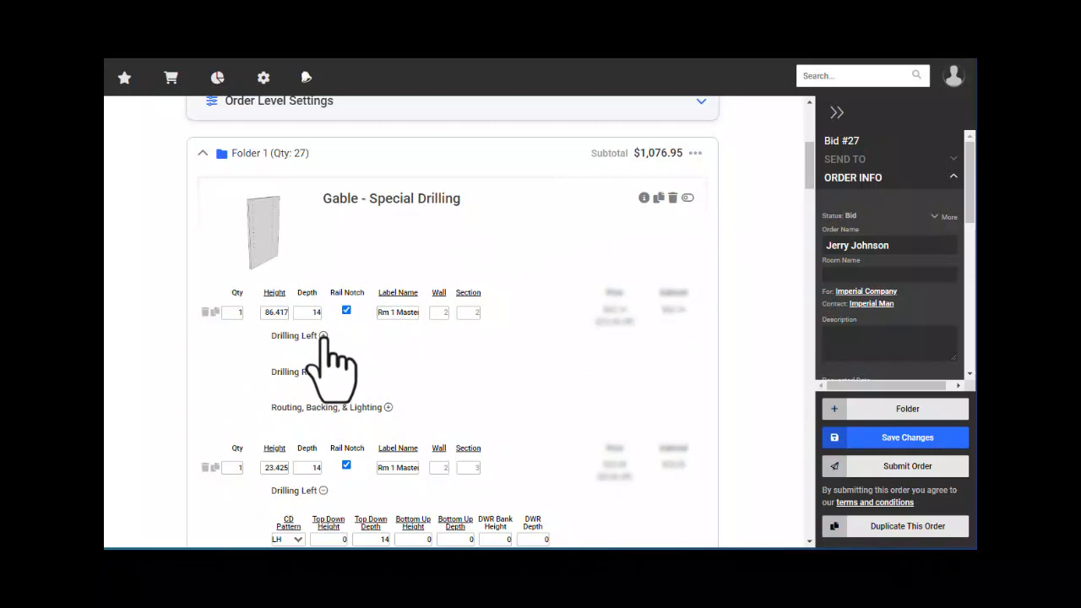
left_click(322, 336)
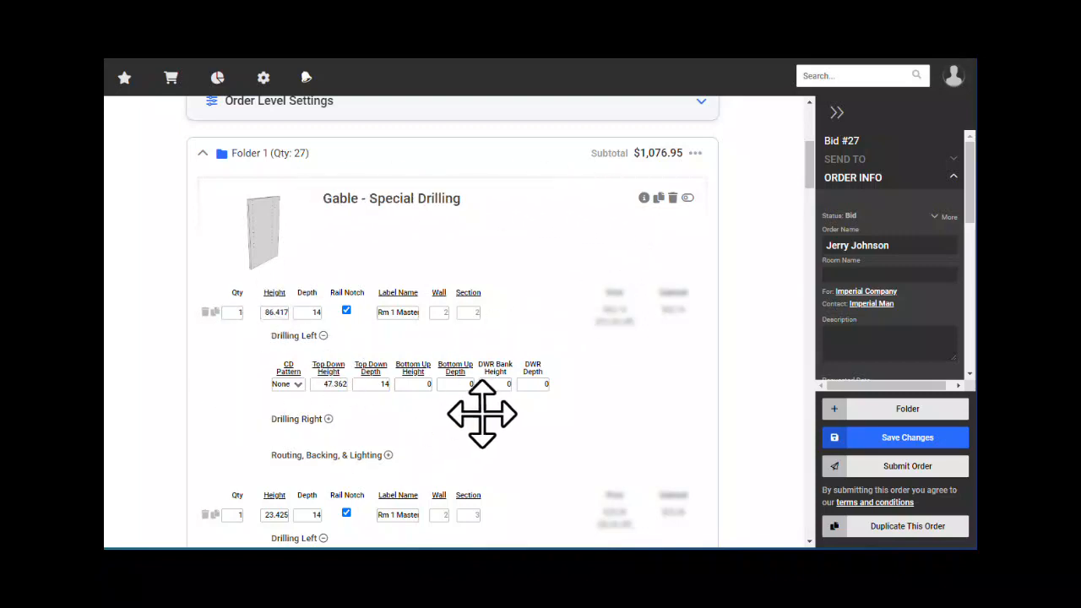
left_click(328, 419)
left_click(387, 502)
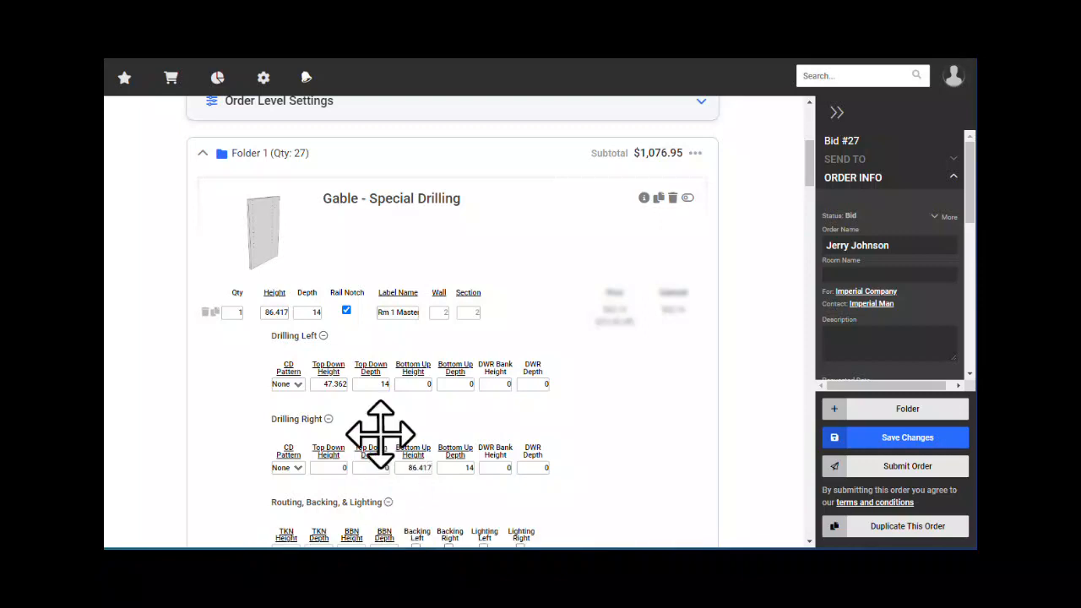
left_click(322, 336)
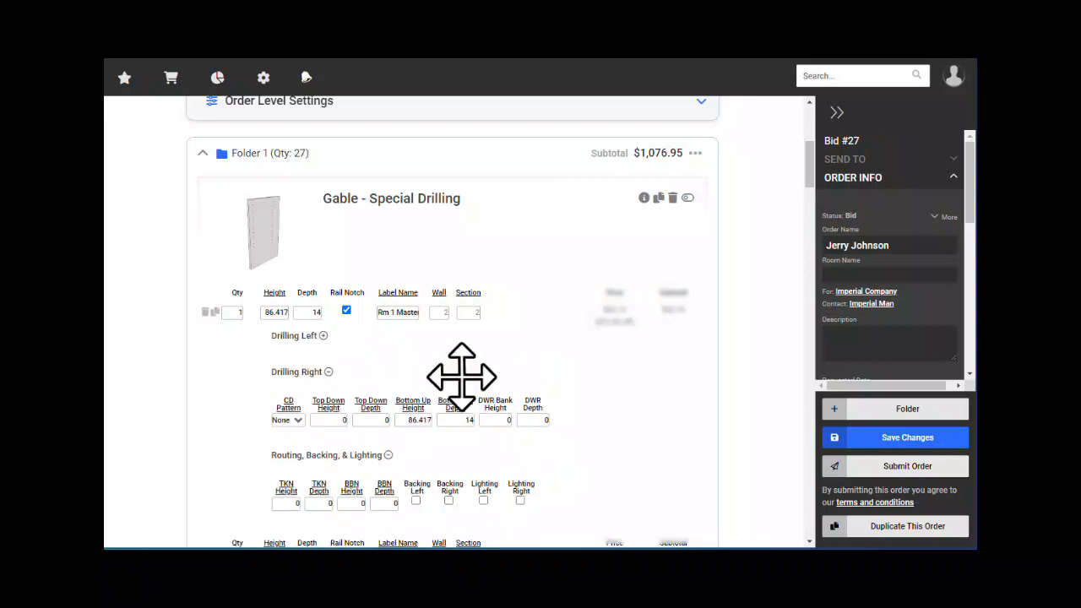
left_click(328, 372)
left_click(387, 407)
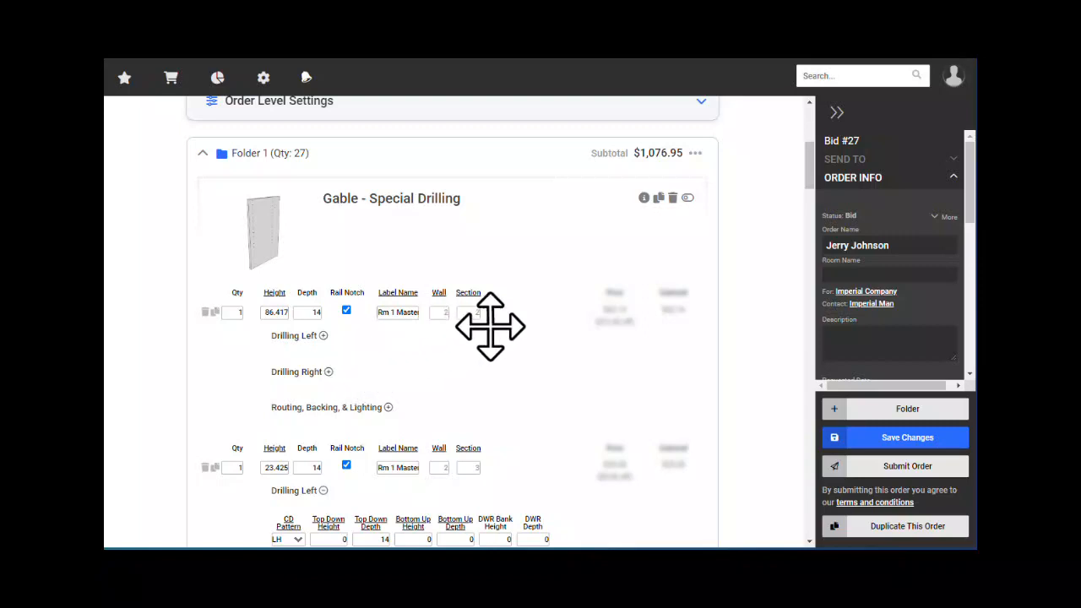
- Toggle the Gable's options once more and hide its lines into a 4 Total Items summary
left_click(688, 199)
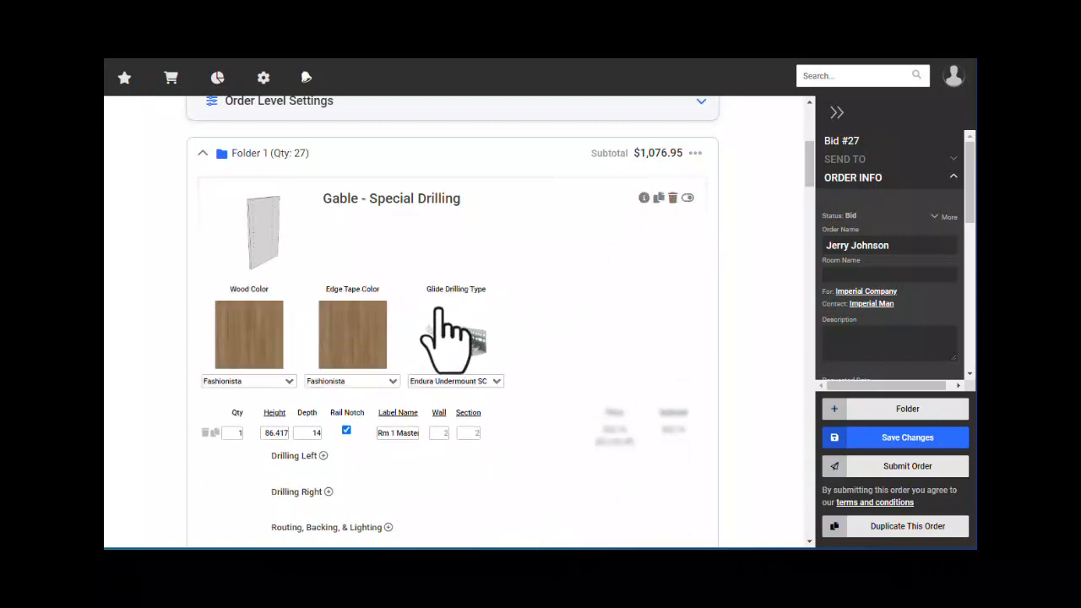
left_click(688, 199)
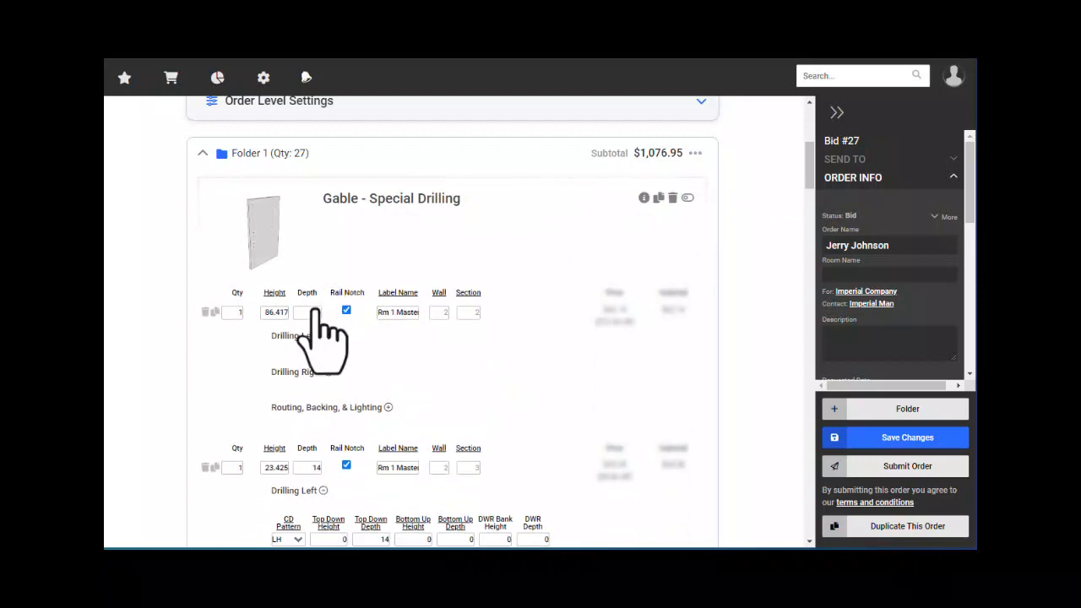
scroll(321, 337, "down", 3)
scroll(309, 331, "down", 4)
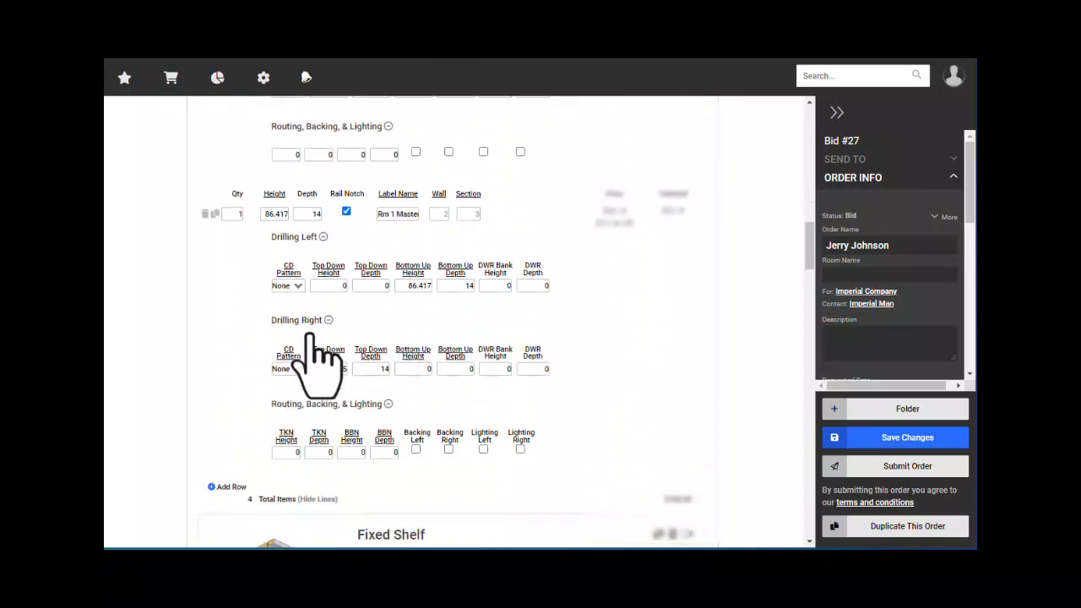
left_click(319, 450)
scroll(367, 350, "up", 5)
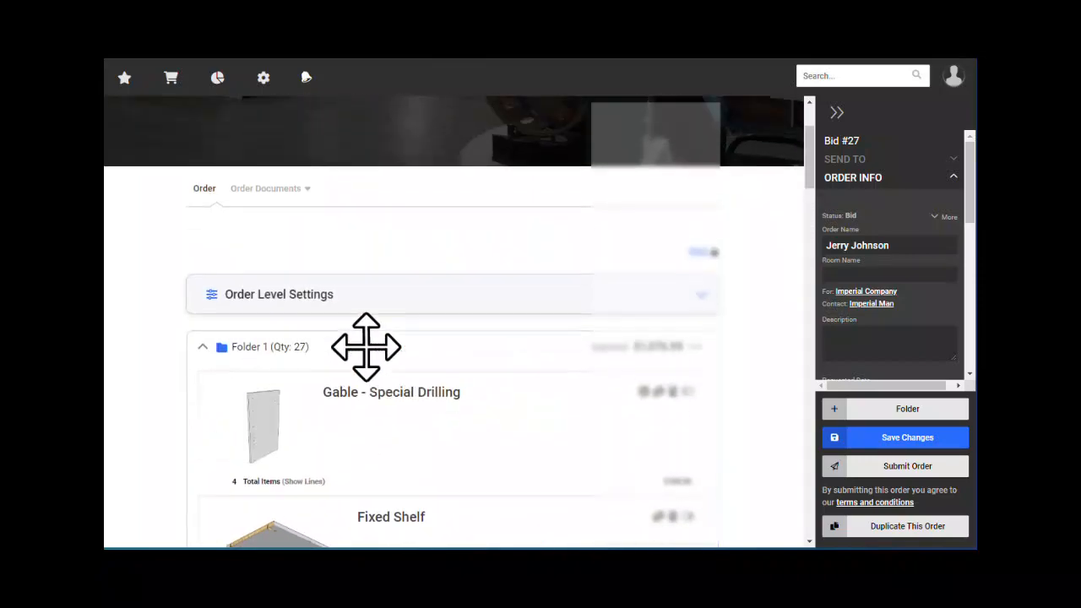
- Scroll Folder 1 to review the Gable summary and the Fashionista Fixed Shelf (7 shelves, 14 x 24)
scroll(362, 448, "down", 3)
scroll(392, 369, "down", 2)
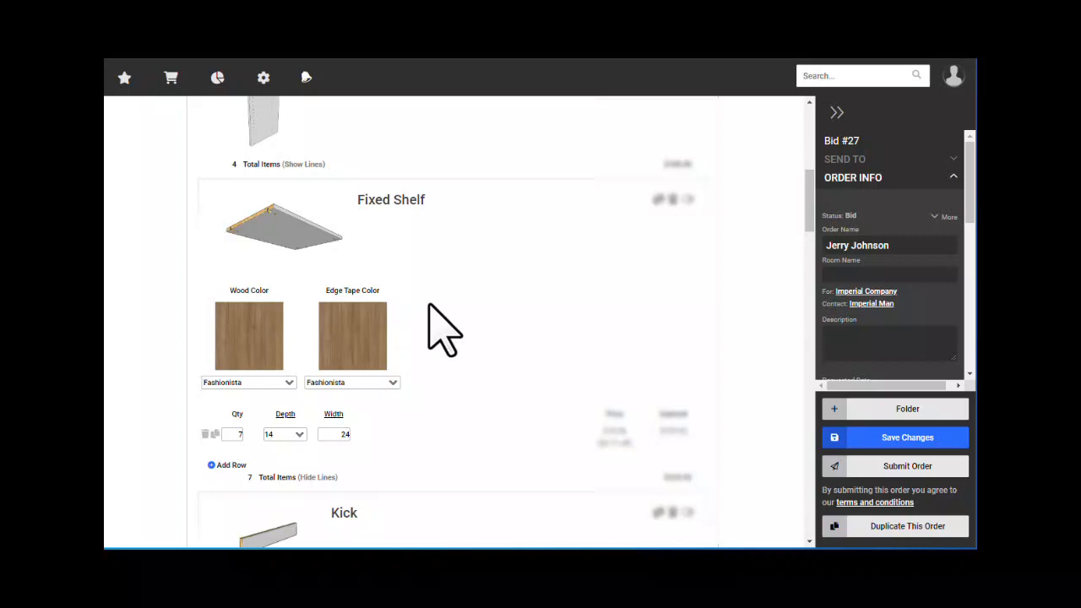
scroll(439, 338, "up", 1)
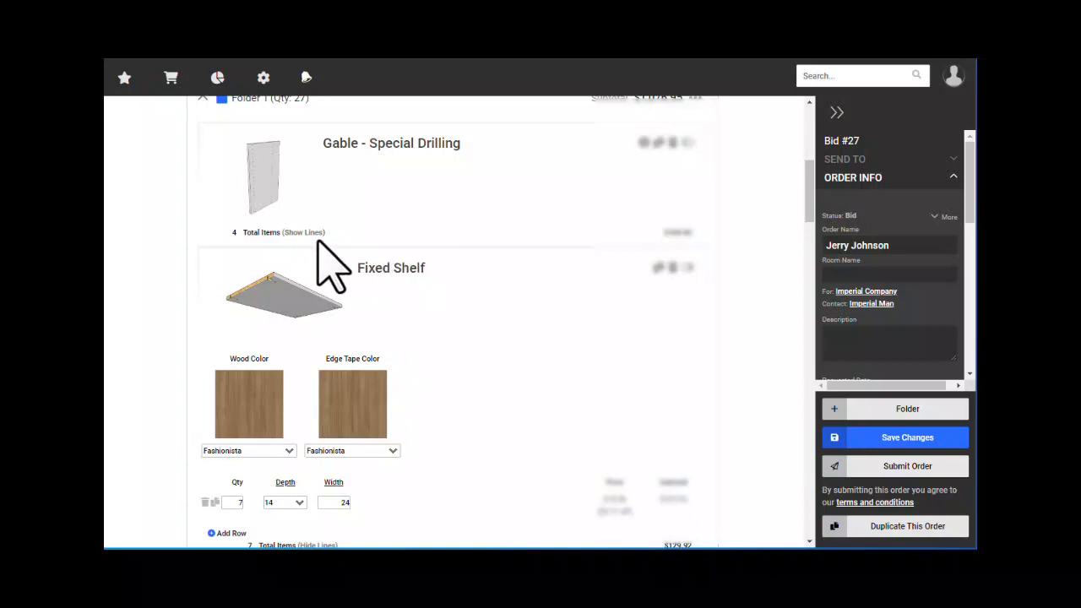
scroll(327, 253, "up", 1)
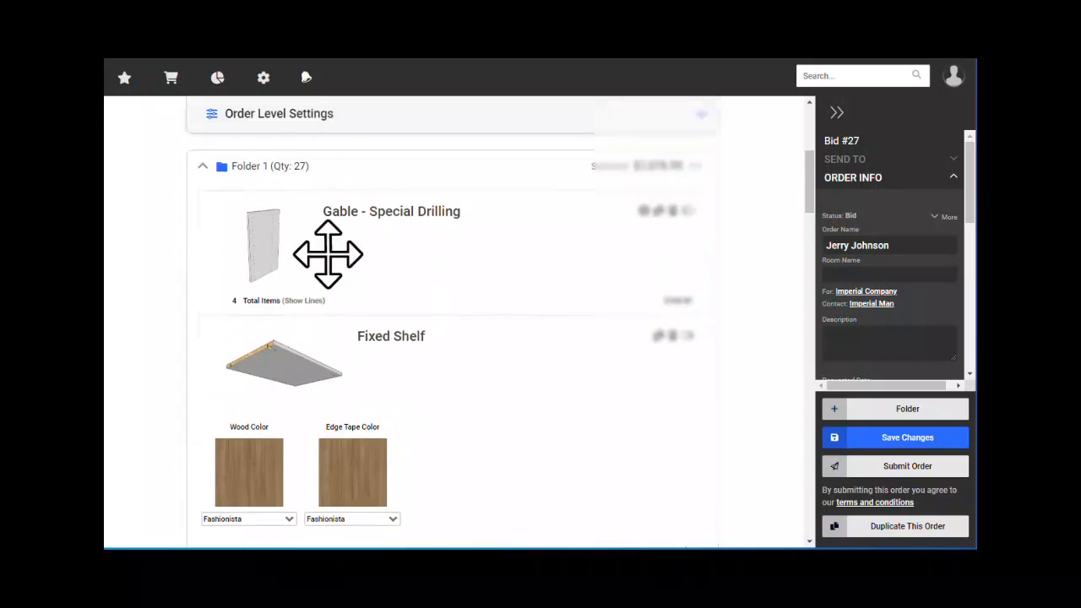
- Expand the Gable's lines, options, Drilling Left, Drilling Right and Routing, then view Top Down Height help
left_click(306, 300)
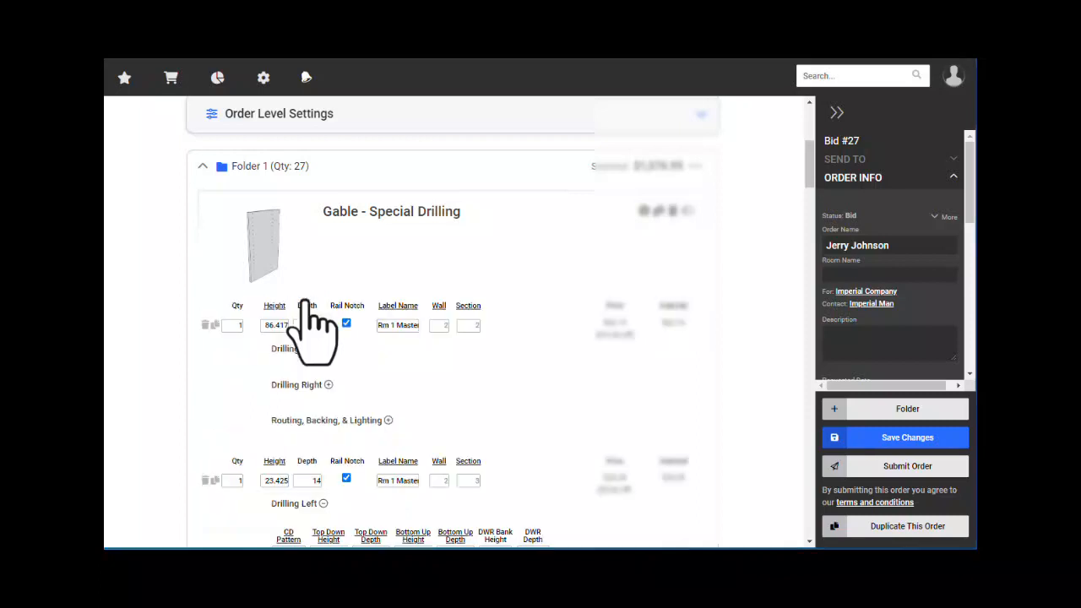
left_click(686, 211)
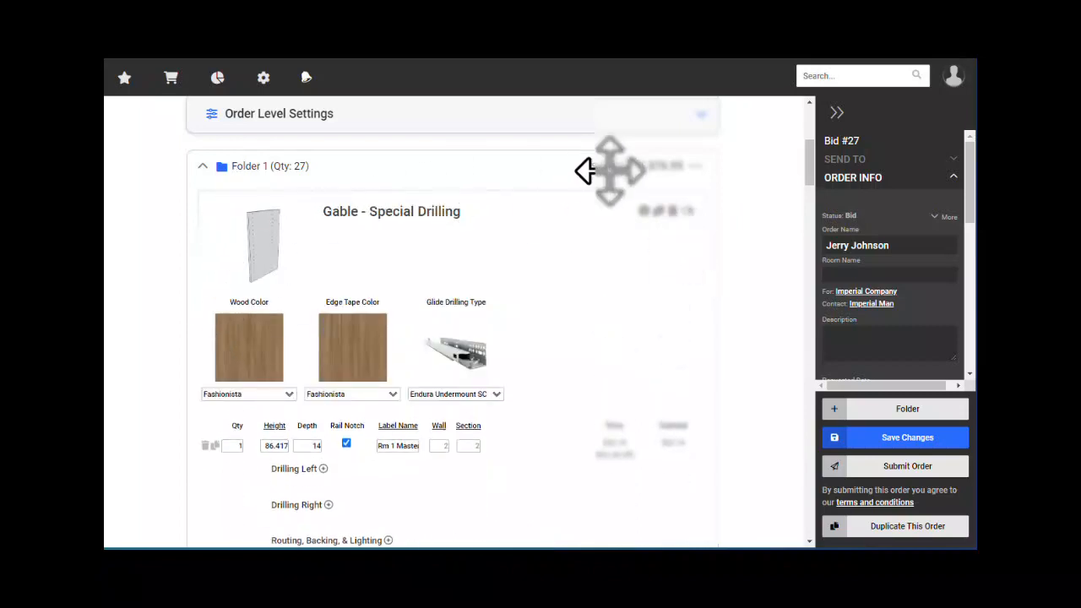
scroll(554, 267, "down", 1)
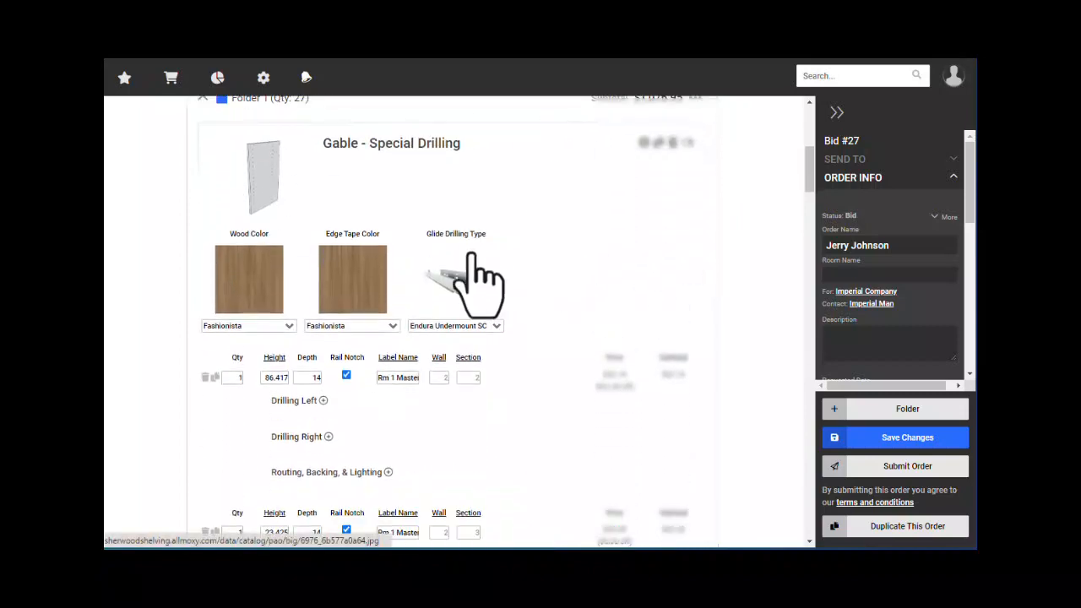
scroll(330, 423, "down", 1)
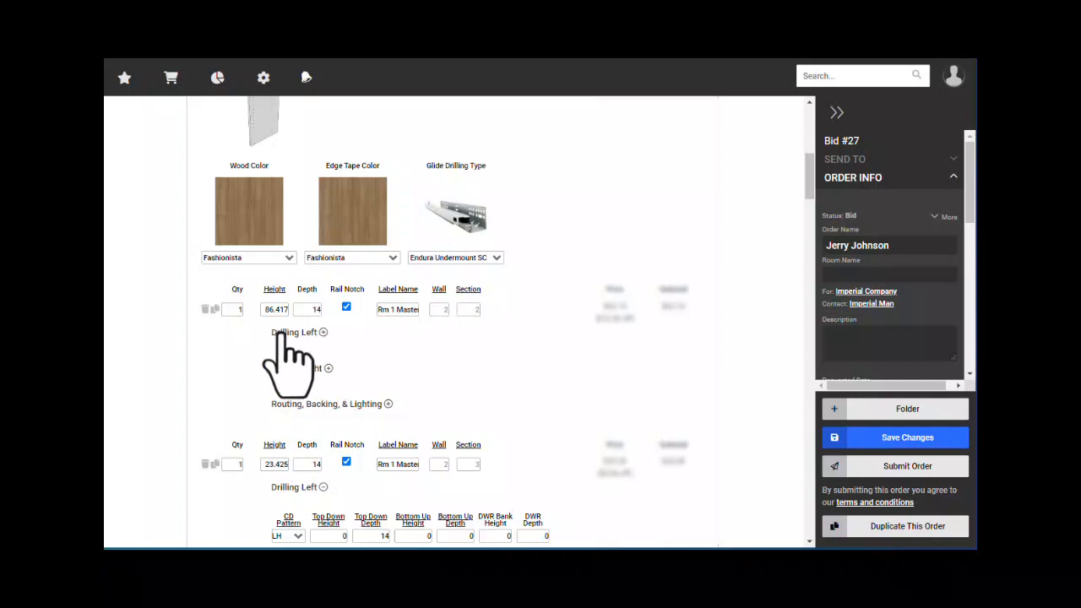
left_click(322, 333)
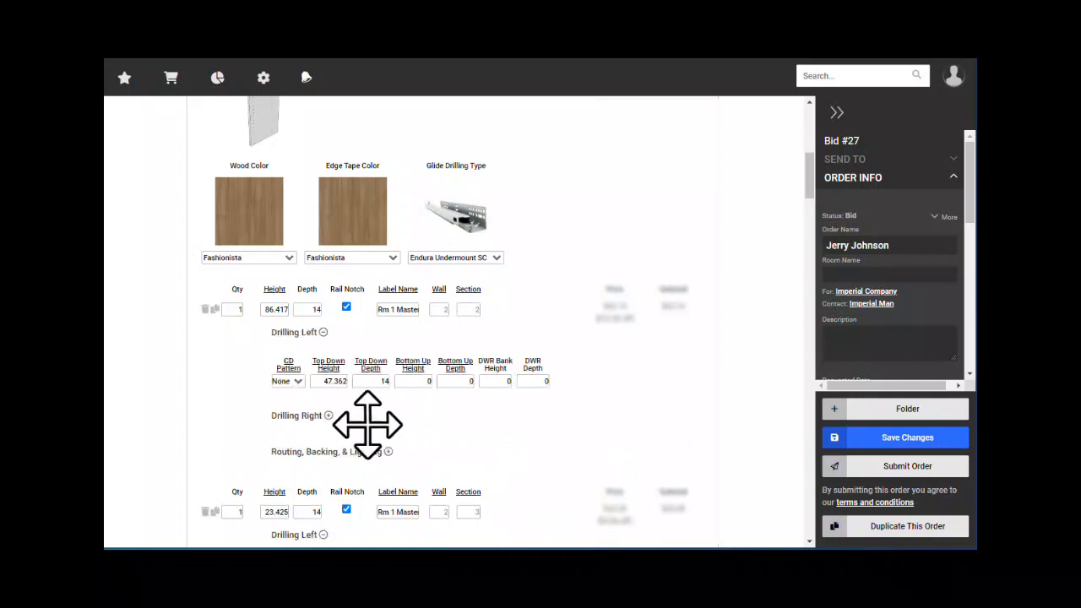
left_click(309, 416)
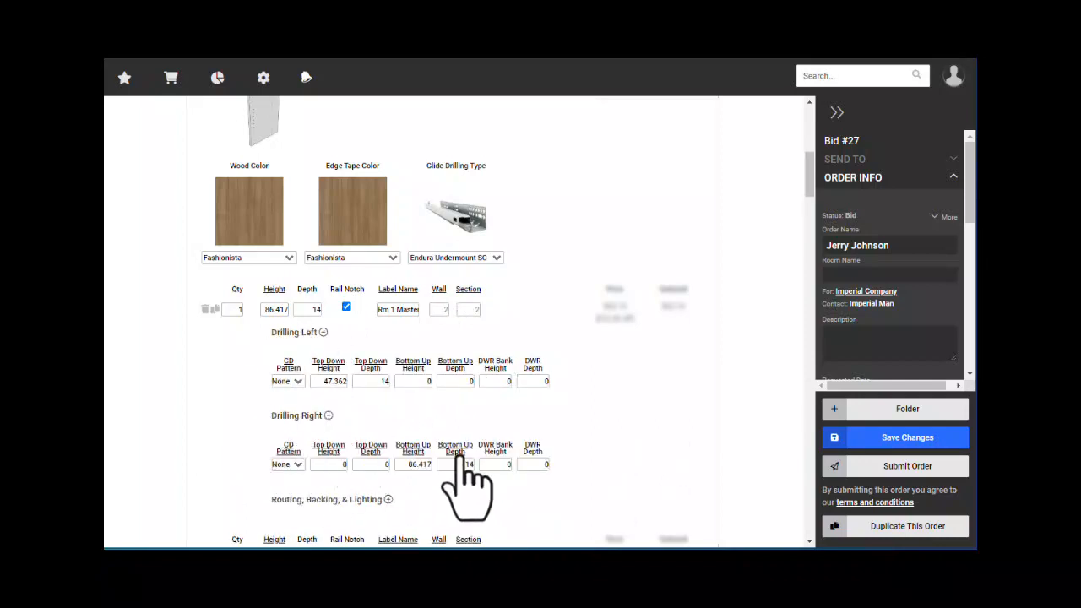
left_click(388, 499)
scroll(367, 434, "down", 1)
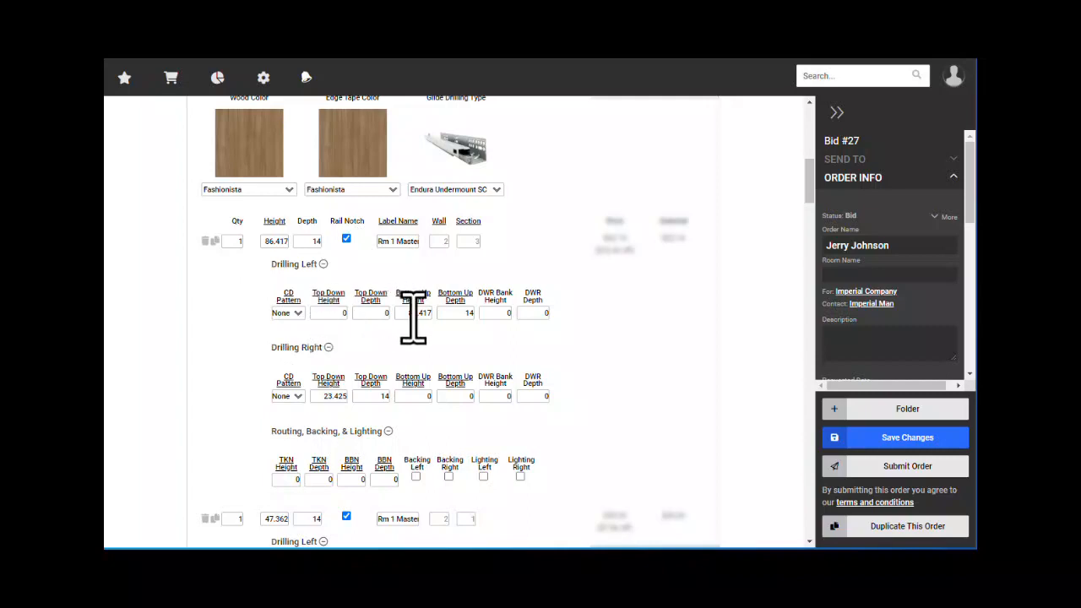
left_click(340, 299)
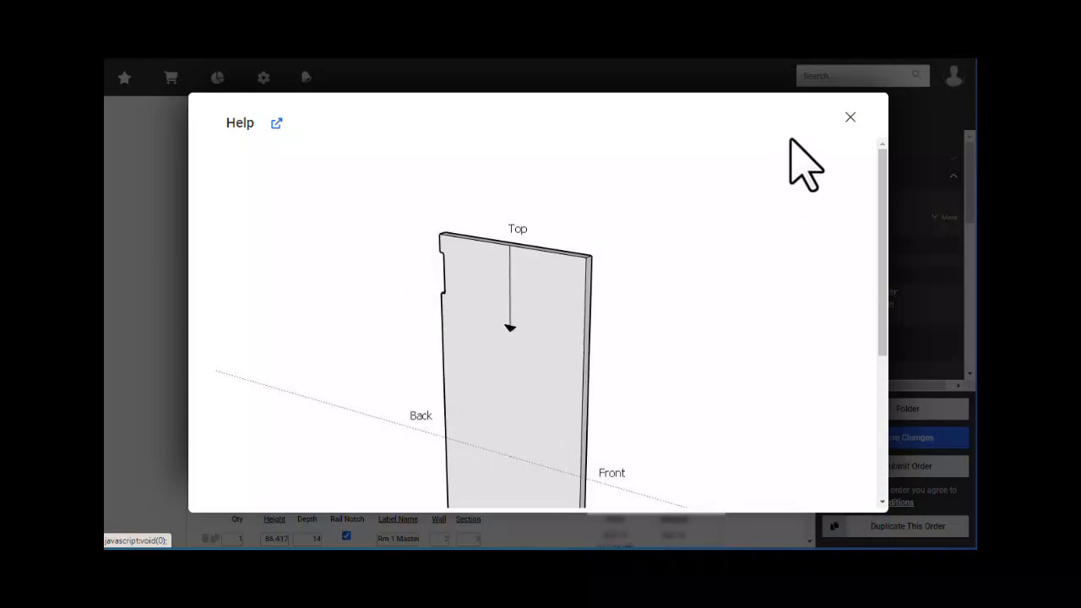
- Close the Top Down Height help and return to the expanded Gable - Special Drilling header
left_click(851, 119)
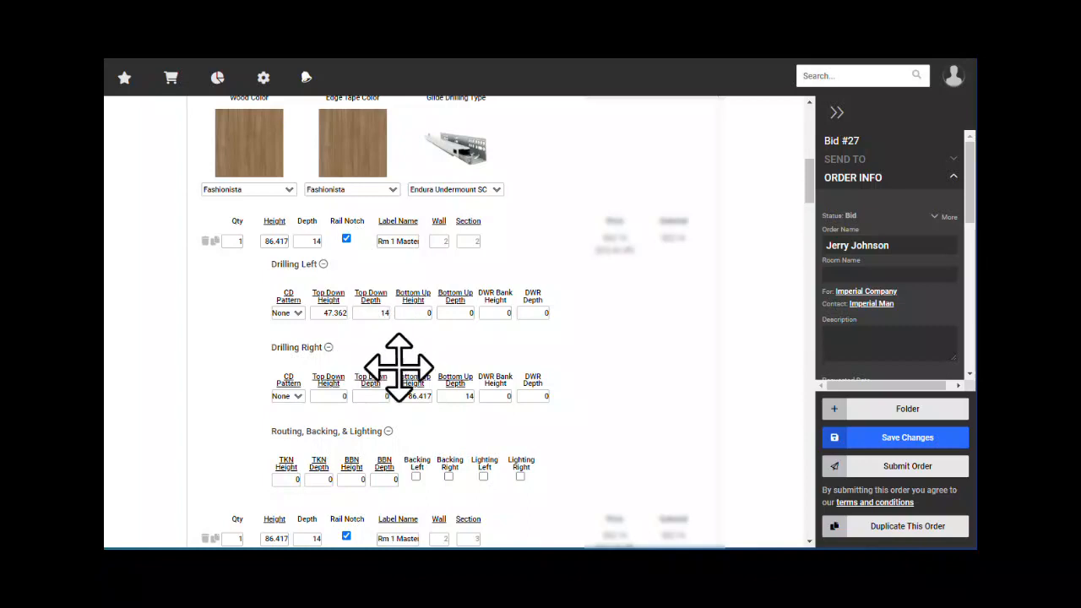
scroll(567, 406, "up", 2)
scroll(570, 407, "up", 1)
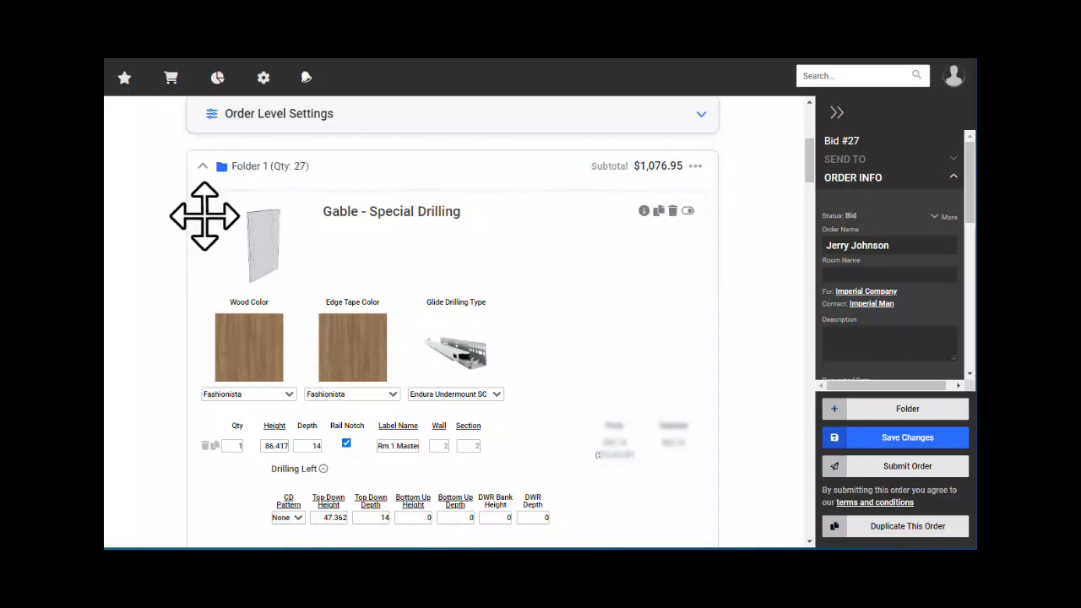
left_click(643, 210)
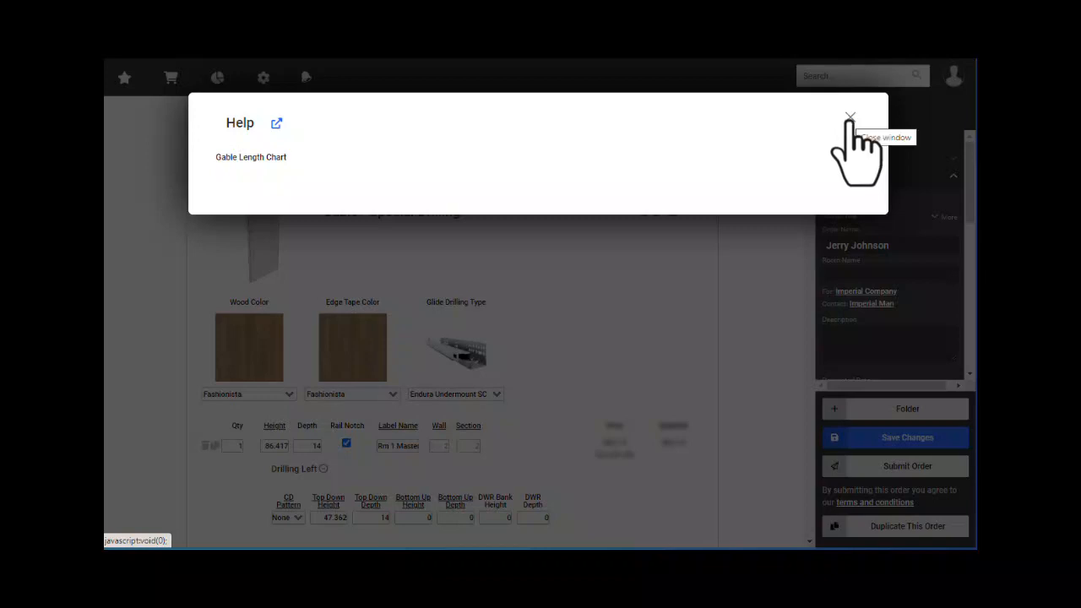
left_click(849, 118)
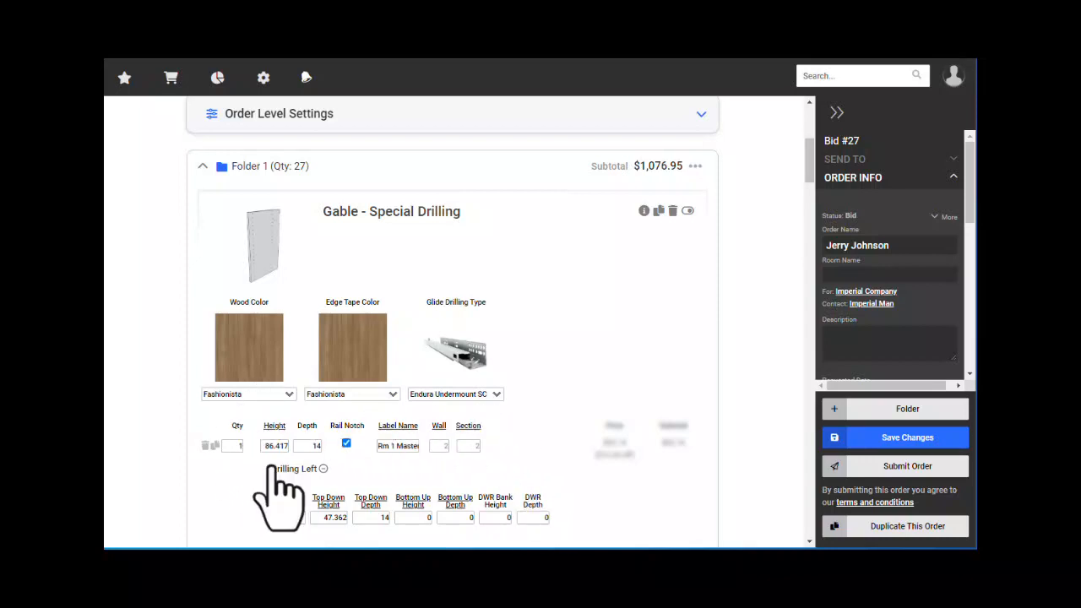
scroll(550, 362, "down", 1)
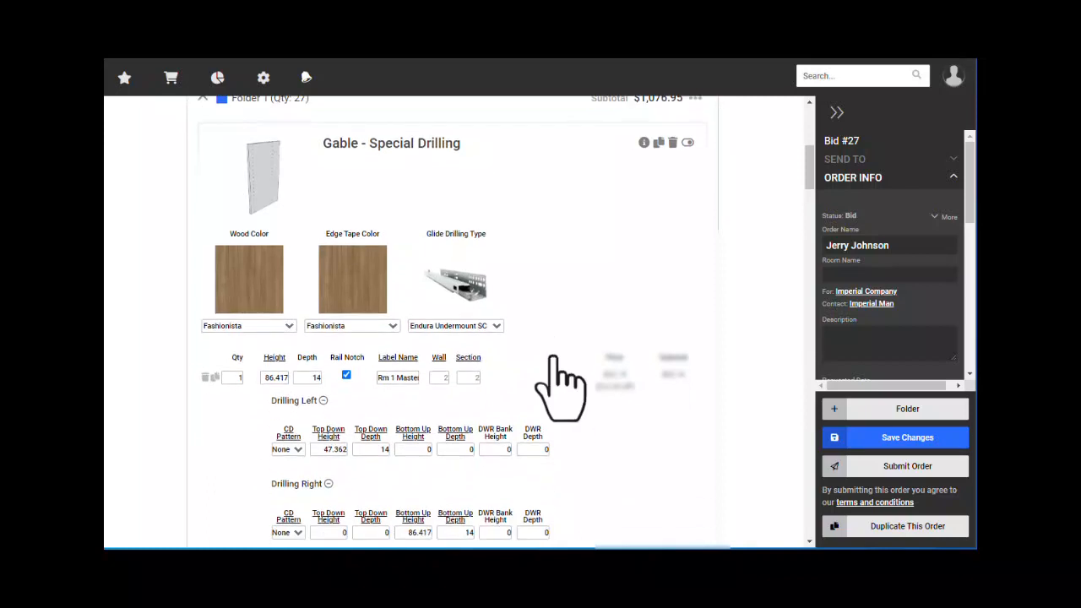
left_click(240, 377)
double_click(240, 377)
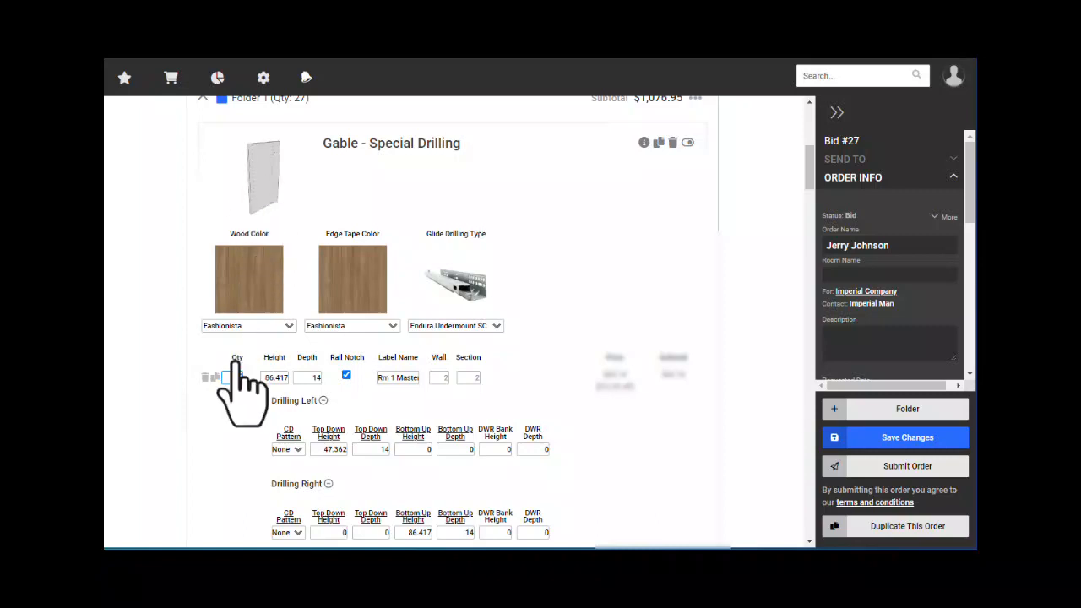
left_click(277, 377)
left_click(309, 377)
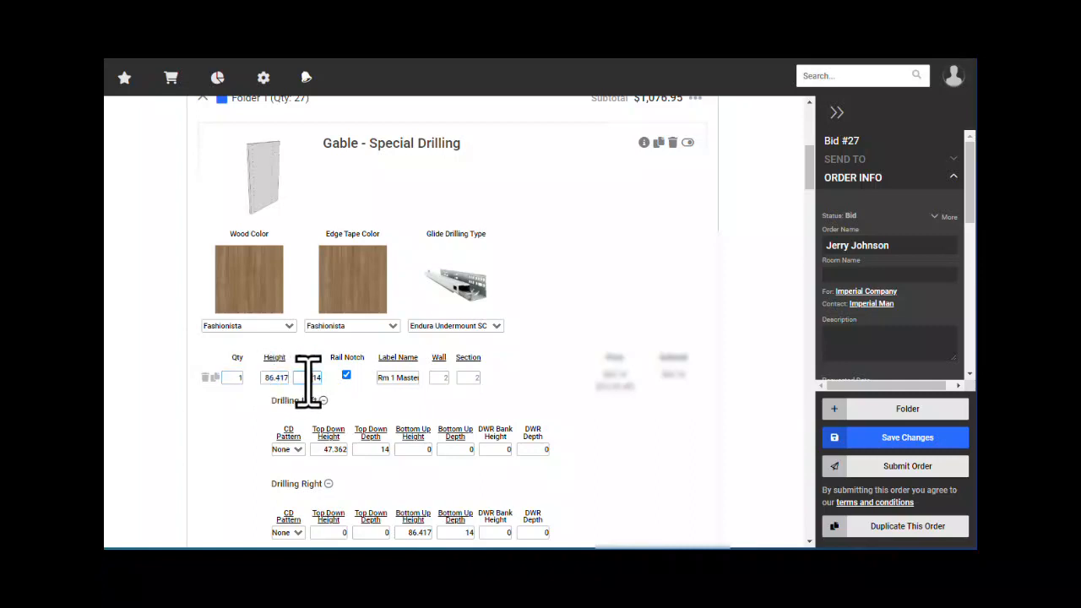
left_click_drag(309, 378, 322, 378)
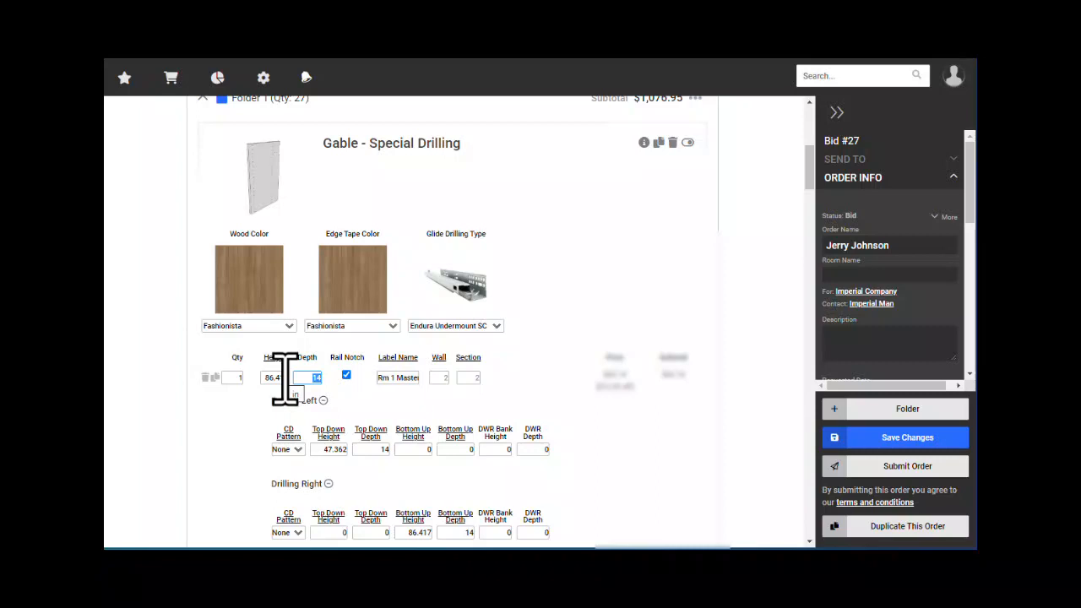
left_click(273, 378)
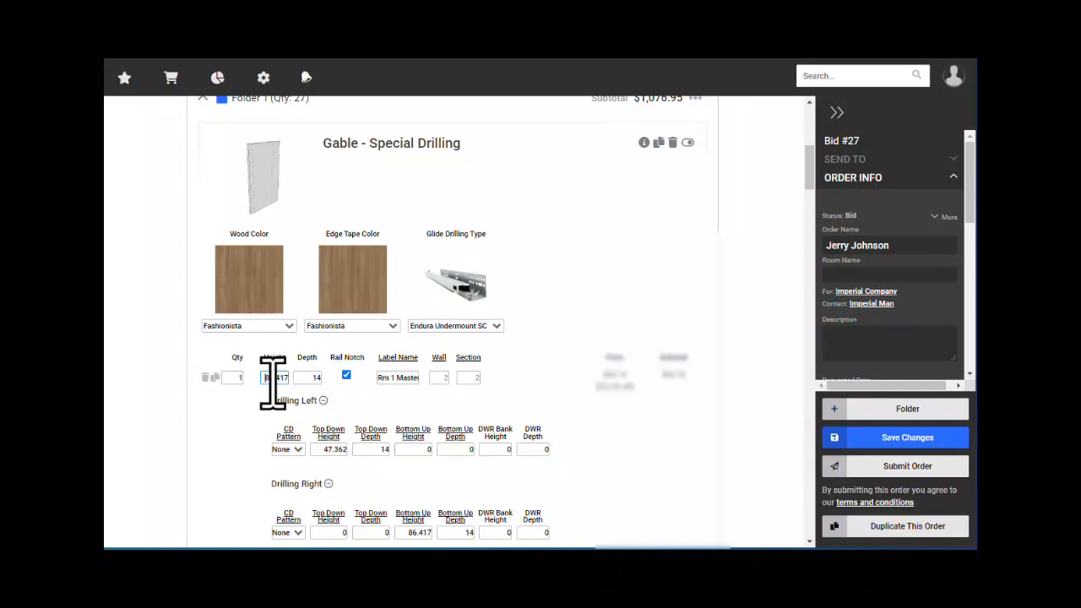
left_click(316, 377)
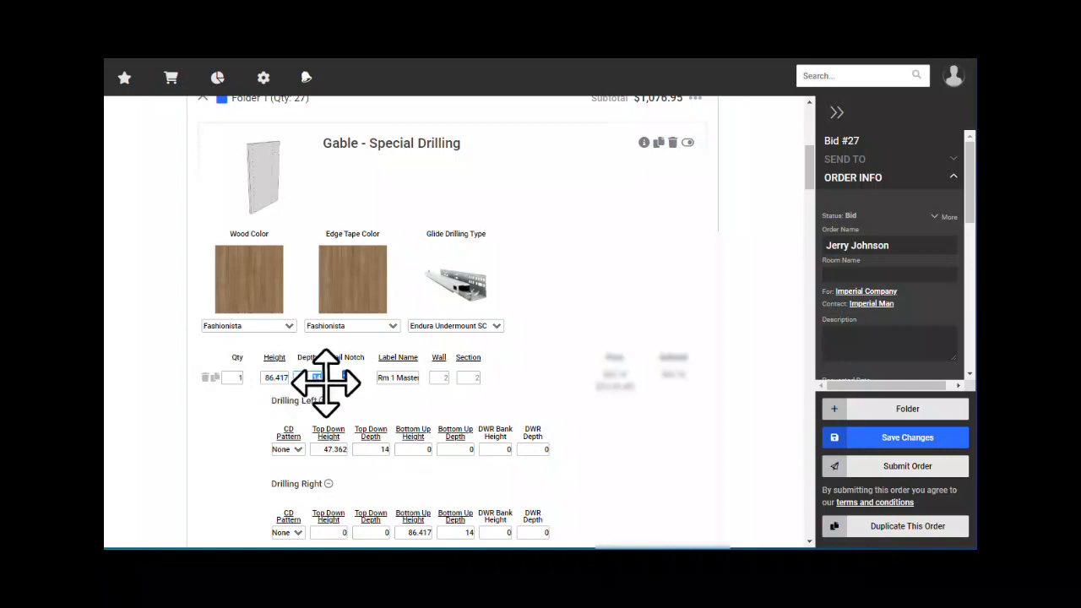
scroll(393, 425, "down", 1)
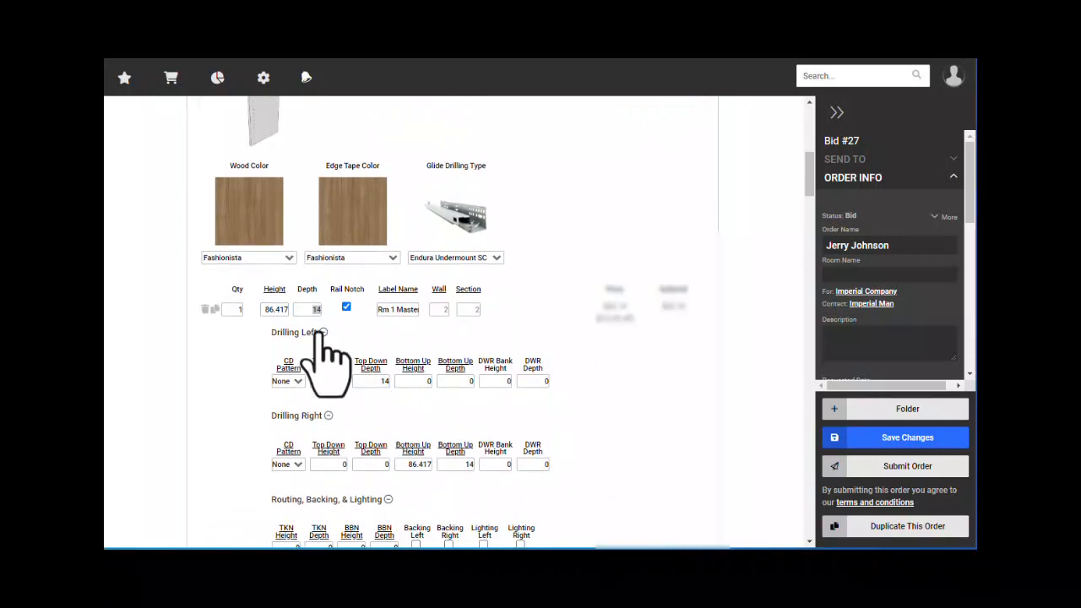
left_click(287, 308)
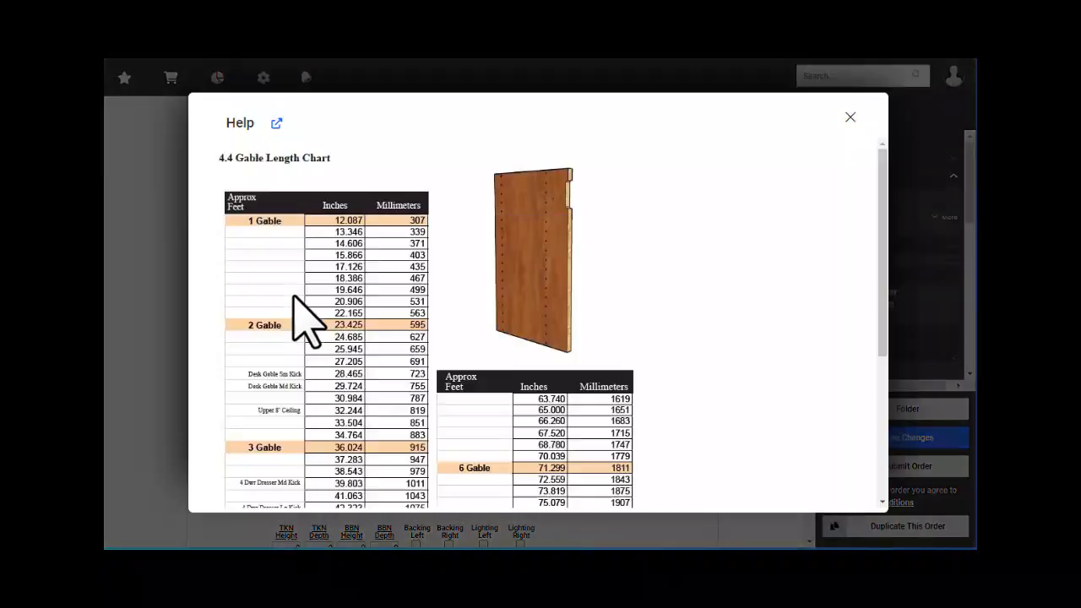
scroll(386, 285, "down", 5)
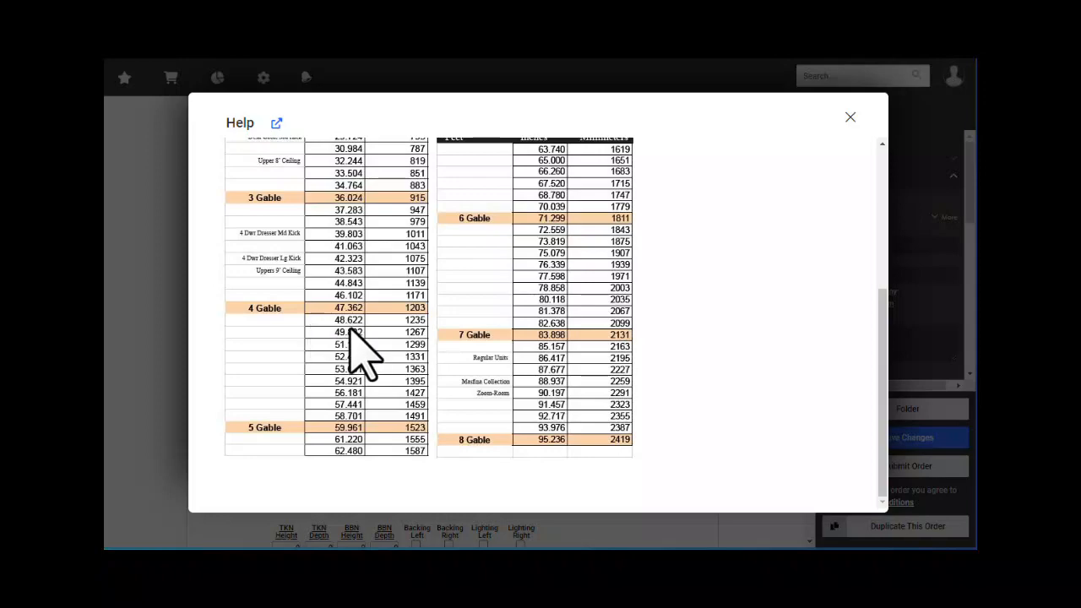
scroll(349, 329, "up", 3)
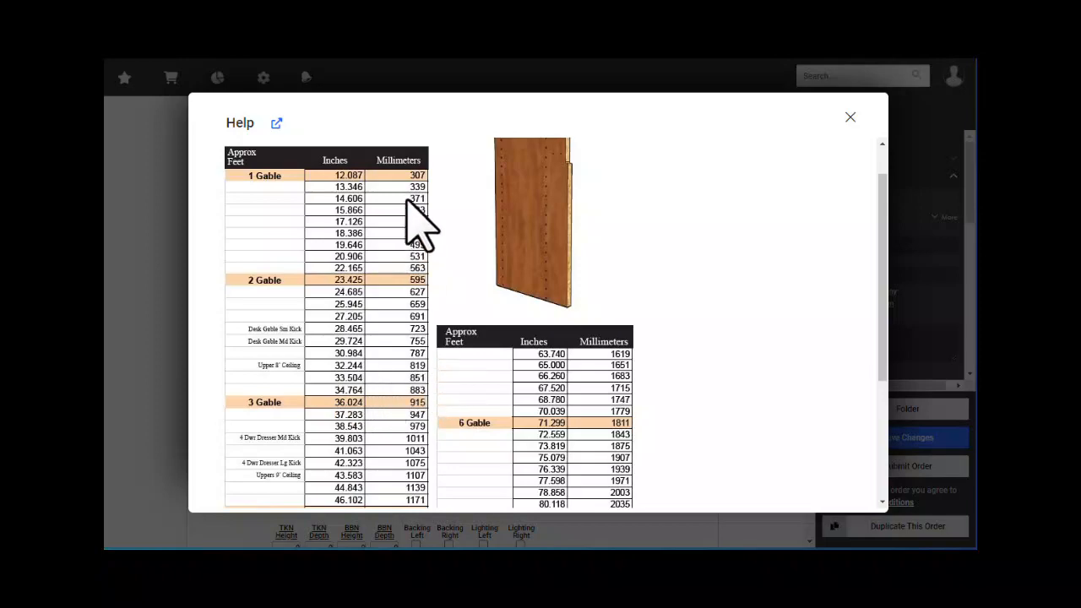
scroll(415, 253, "down", 1)
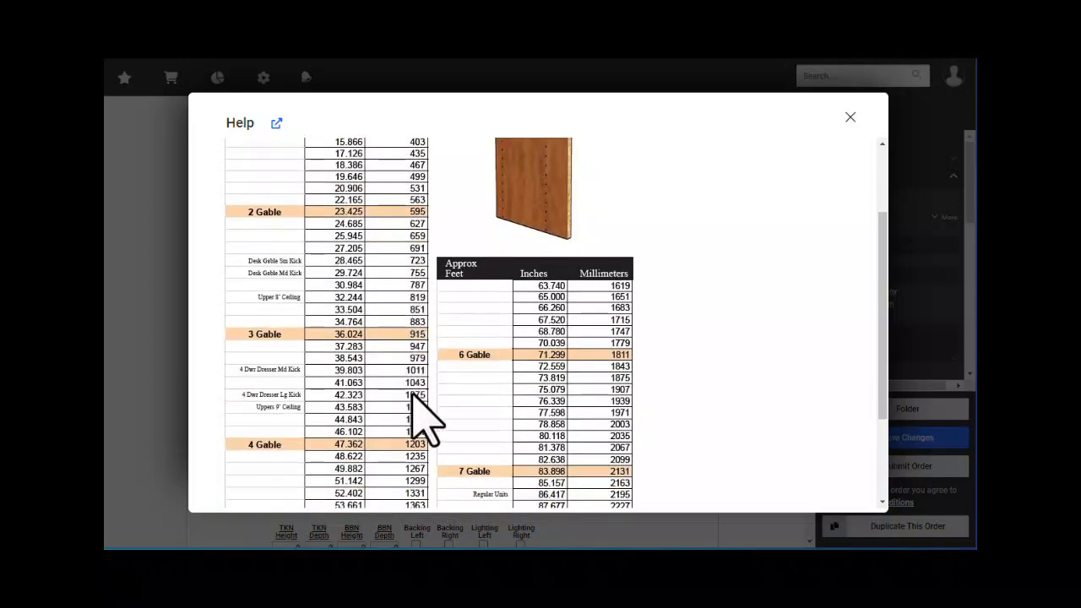
scroll(471, 470, "down", 2)
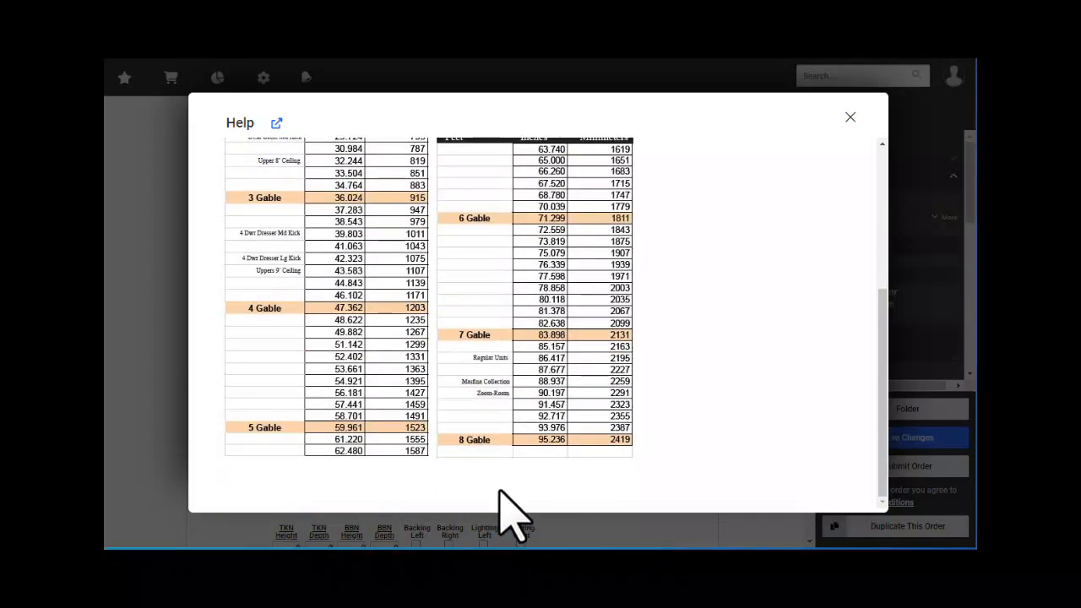
scroll(633, 470, "up", 3)
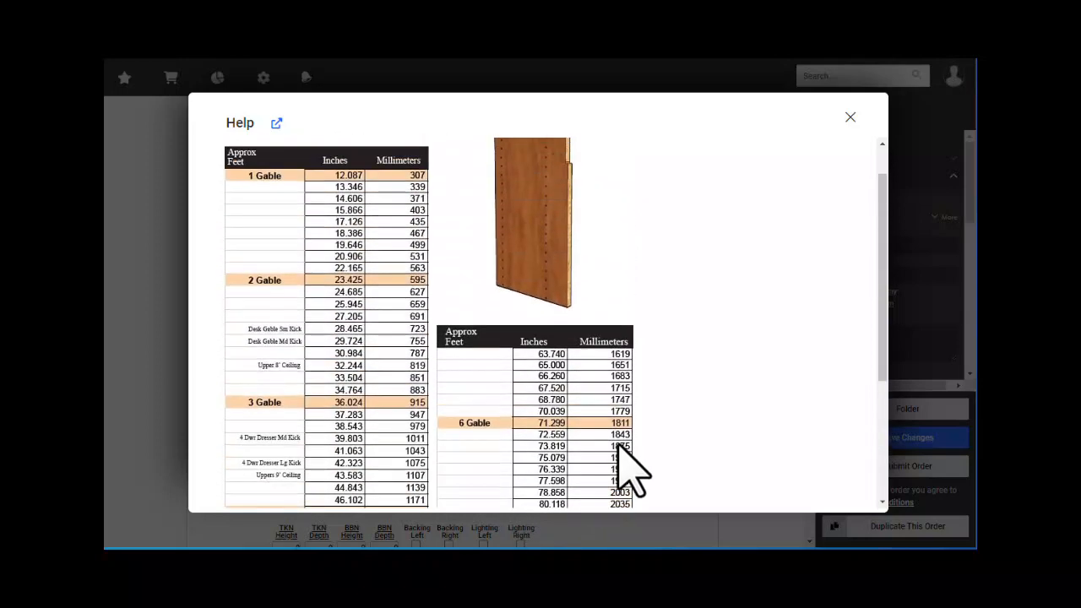
left_click(850, 117)
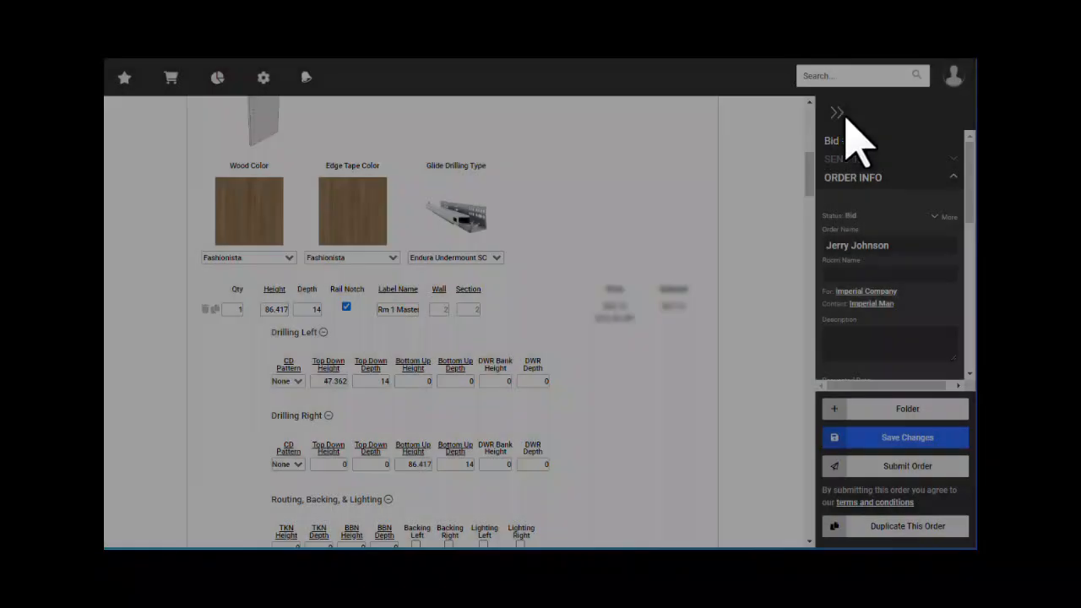
double_click(278, 309)
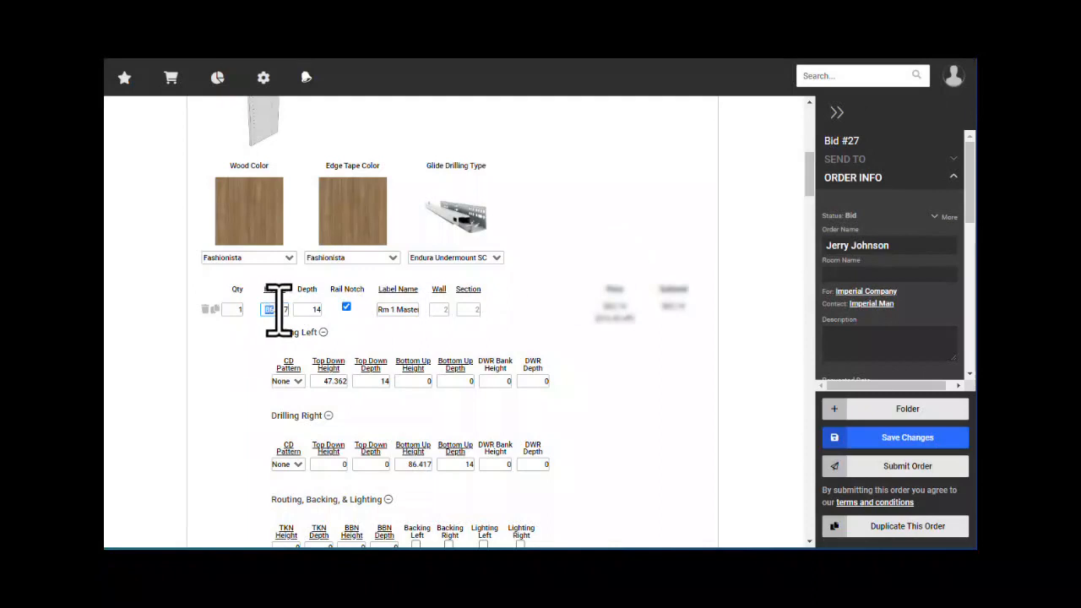
double_click(320, 310)
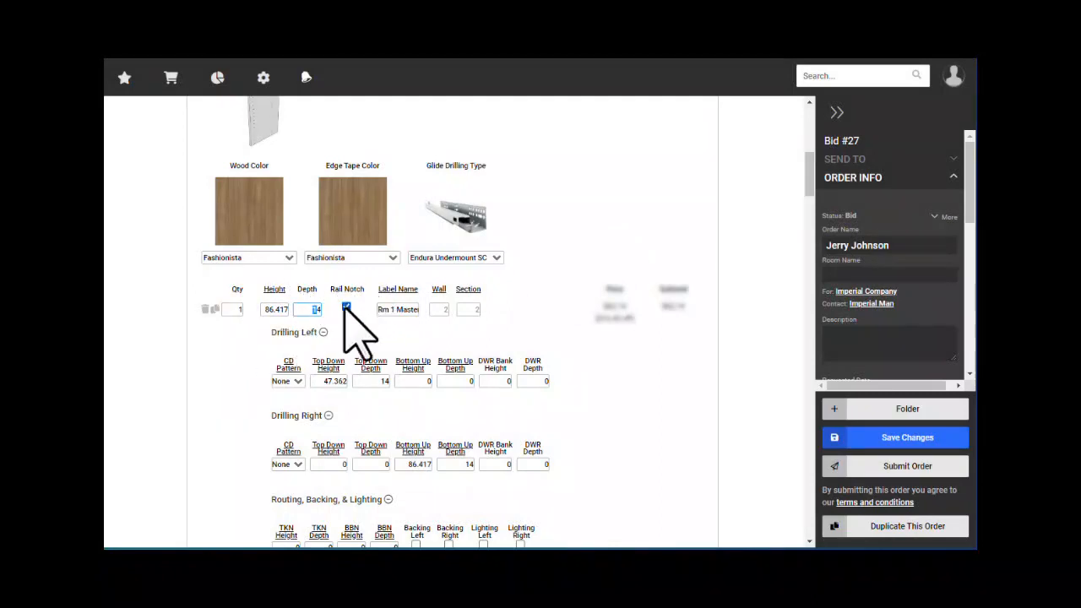
left_click(346, 309)
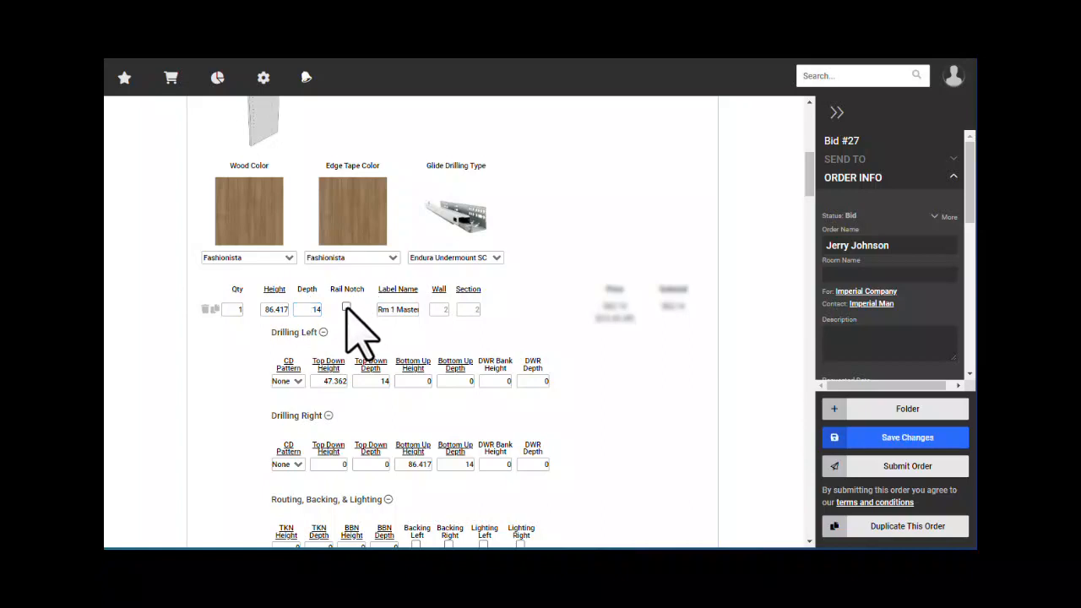
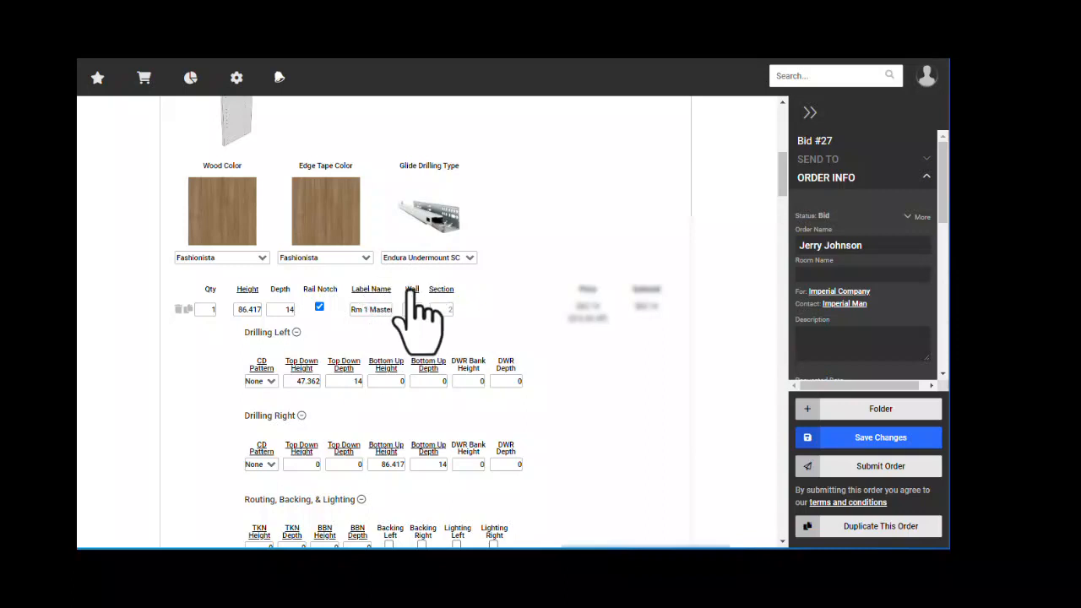
- Open the Wall column help, which describes the ClosetPro reference number with a Wall # 1 diagram
left_click(412, 290)
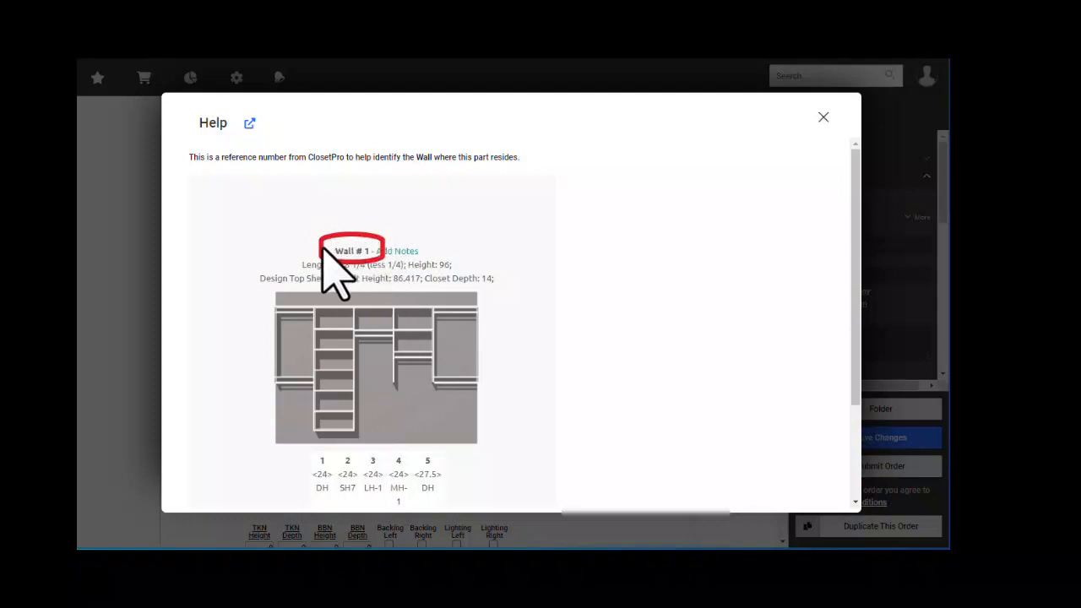
- Read and close the Wall reference number help note
scroll(395, 285, "down", 2)
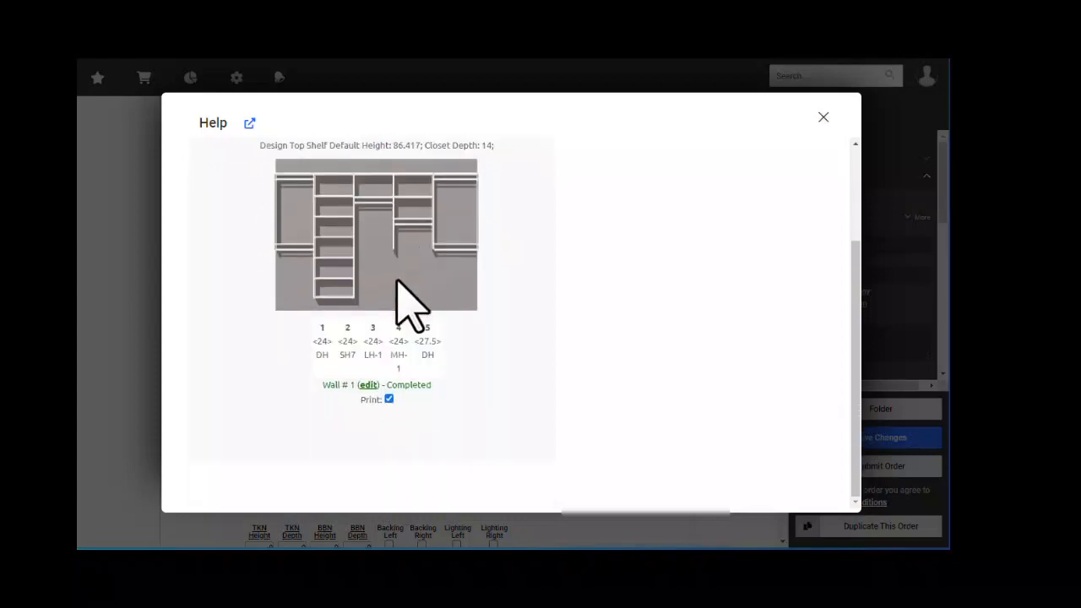
scroll(395, 285, "up", 2)
left_click(824, 117)
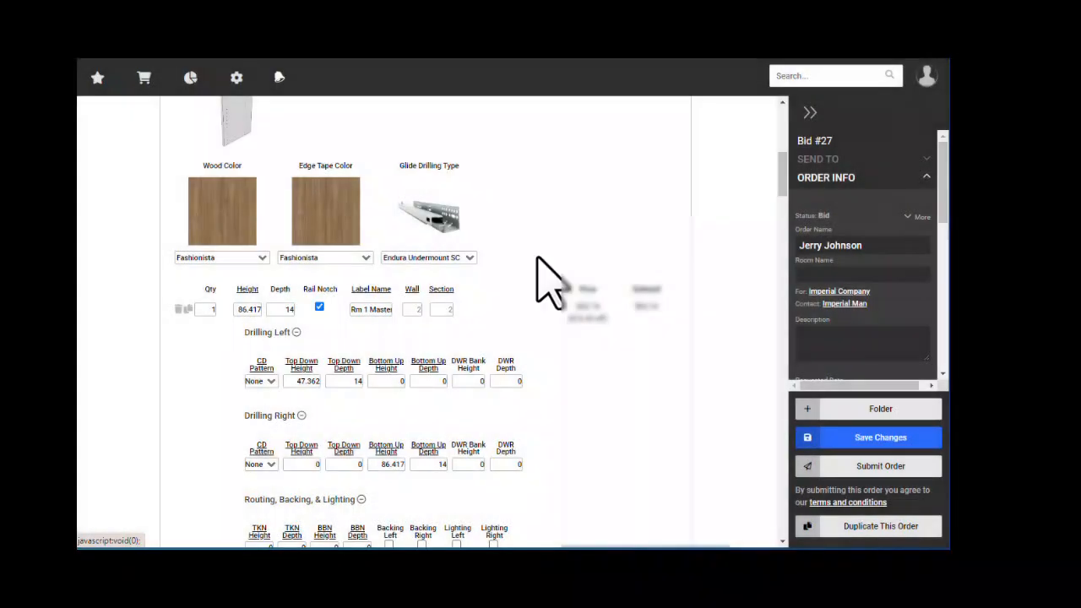
- Read and close the Section help note, then return to the Drilling Right Top Down Depth value
left_click(443, 290)
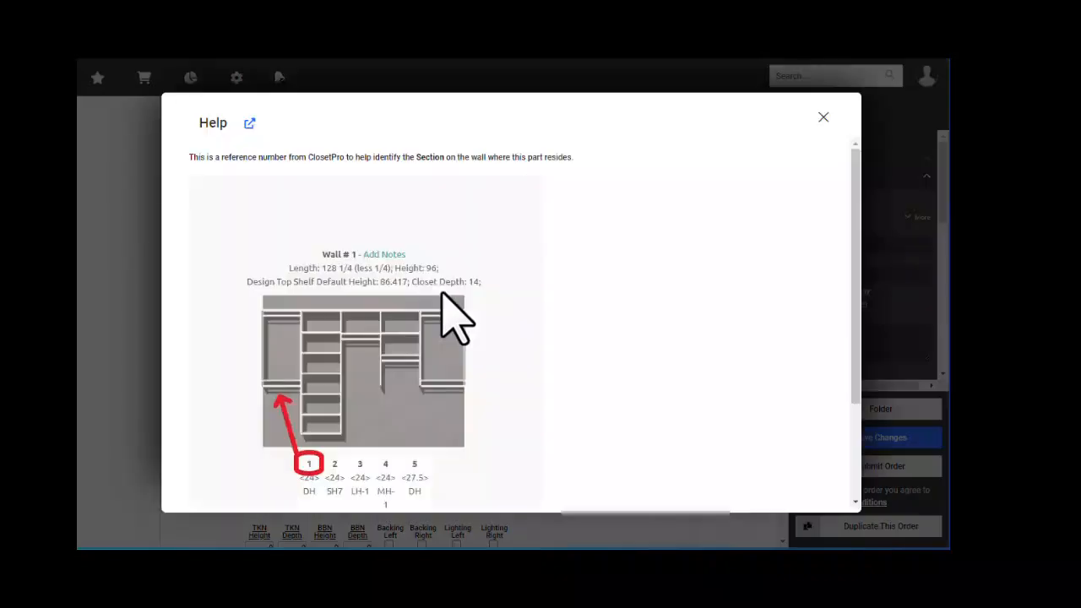
scroll(347, 376, "down", 2)
scroll(321, 389, "up", 2)
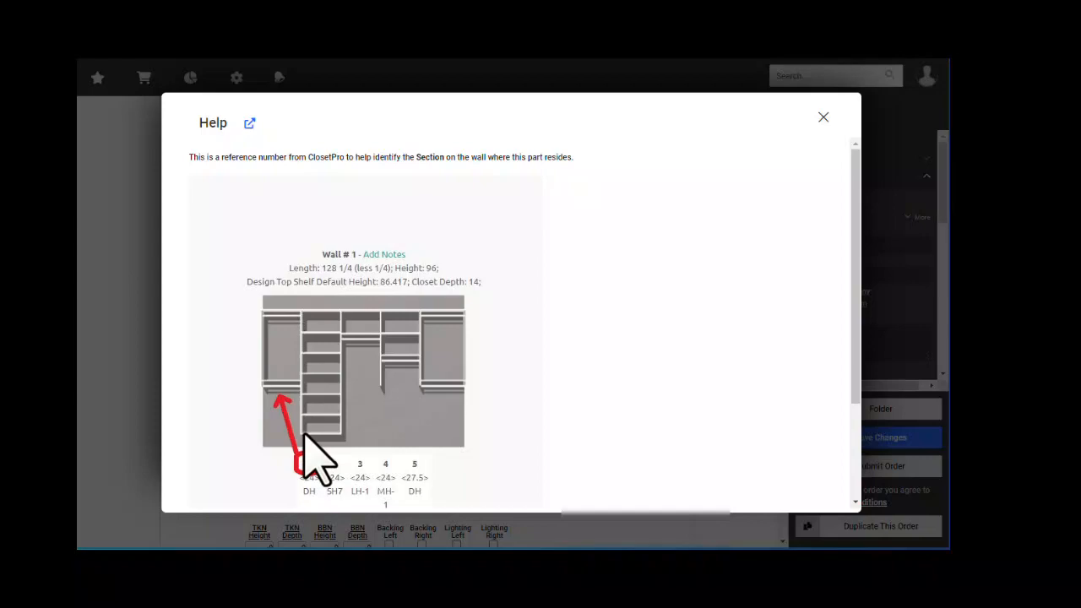
left_click(824, 117)
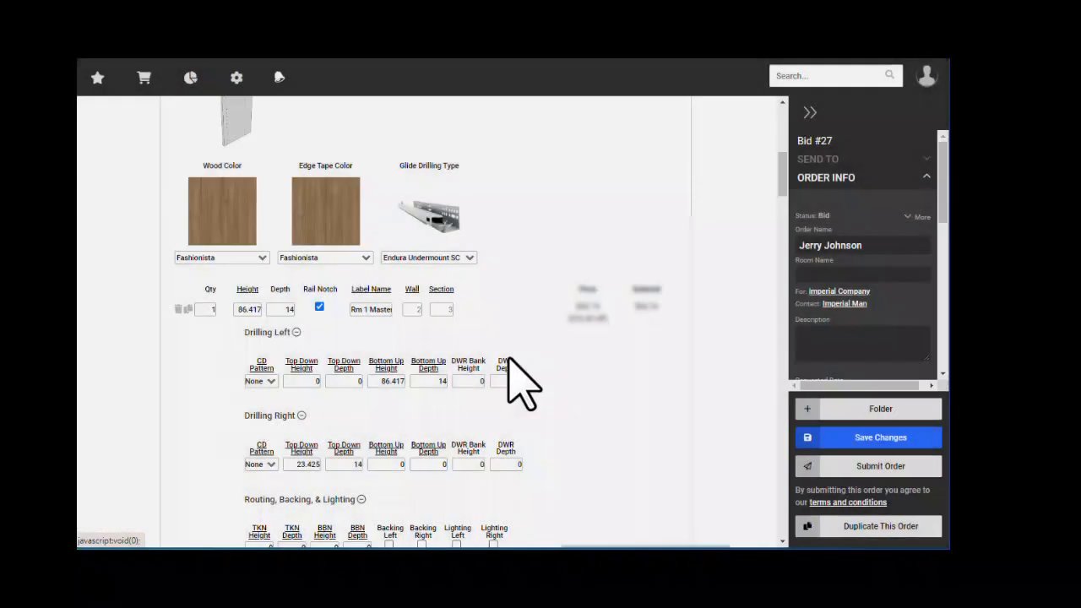
scroll(307, 380, "down", 1)
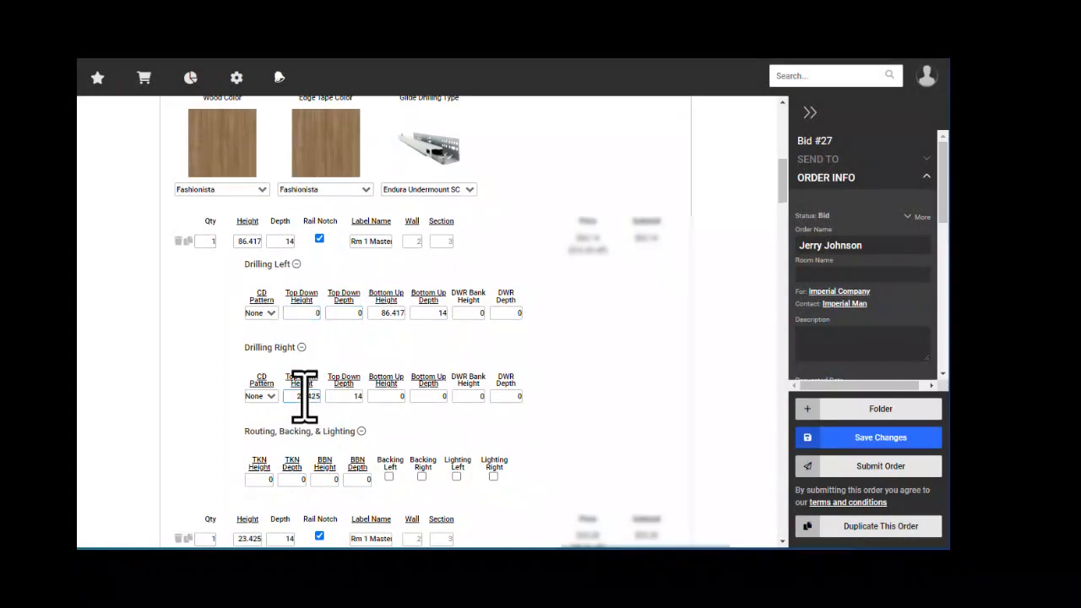
left_click(344, 397)
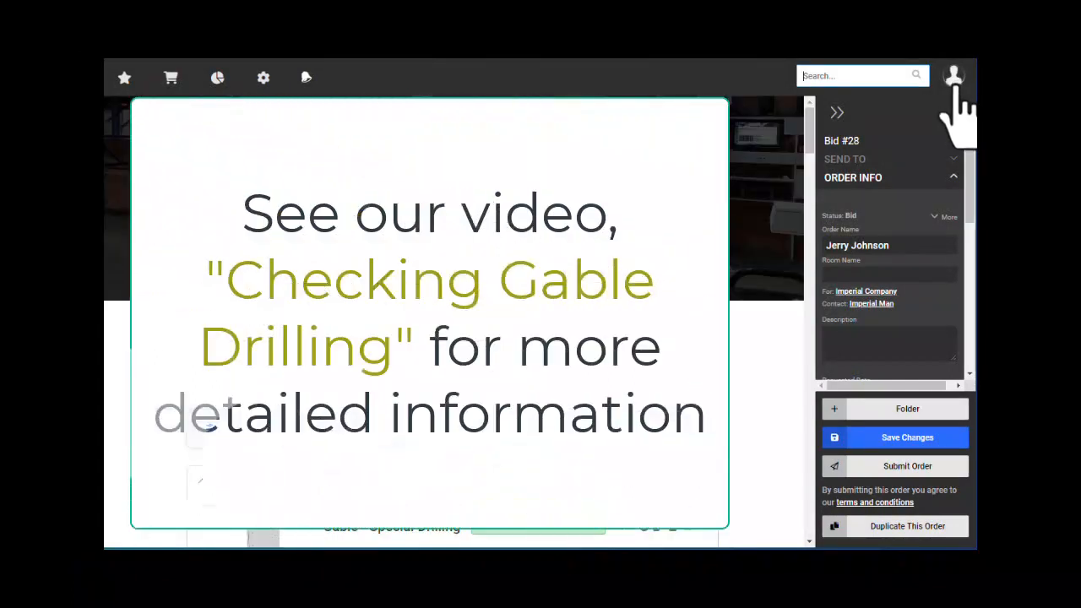
- From My Home, open the Financial Reports > Invoices history report for 11/19/22 to 12/20/22
left_click(955, 80)
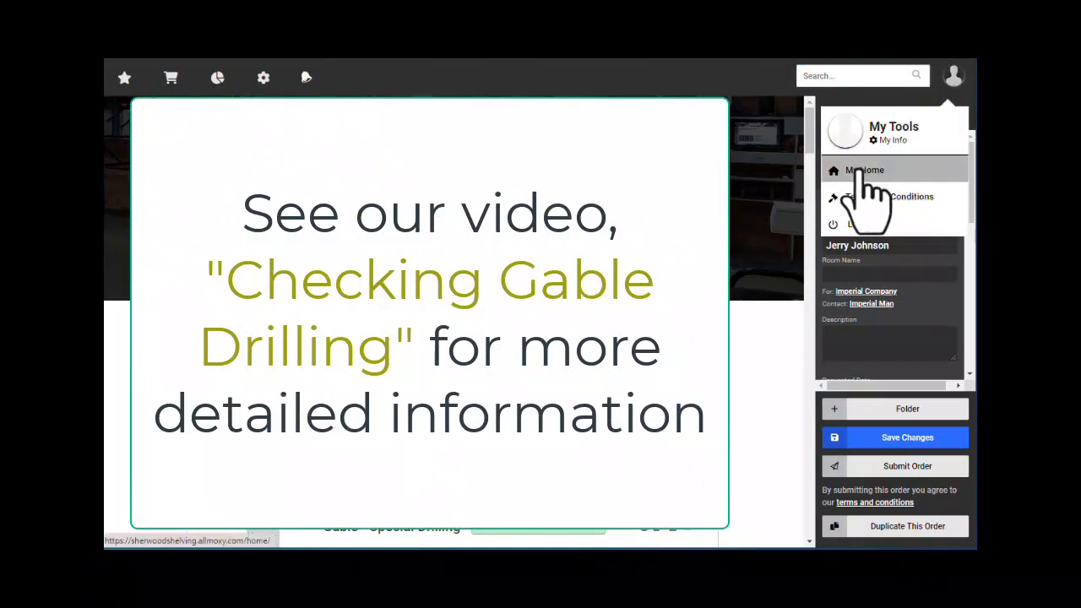
left_click(861, 171)
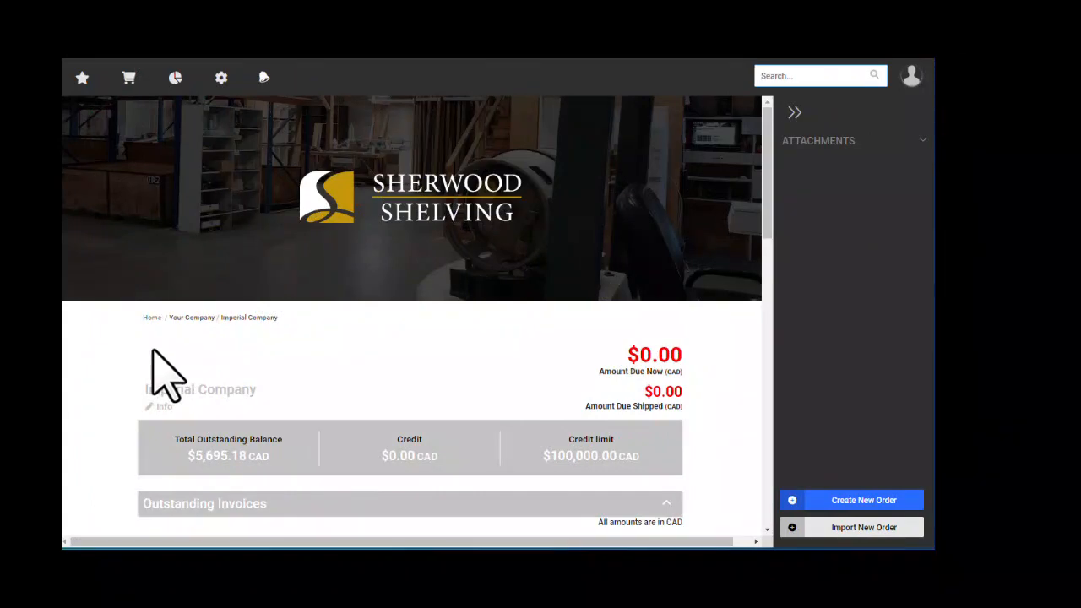
mouse_move(176, 77)
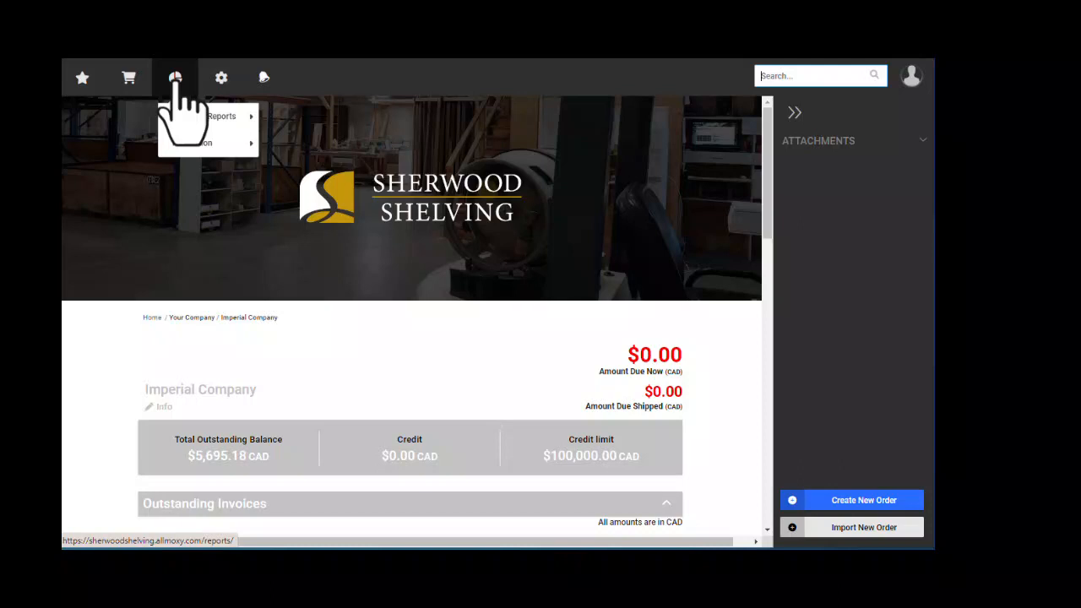
mouse_move(207, 121)
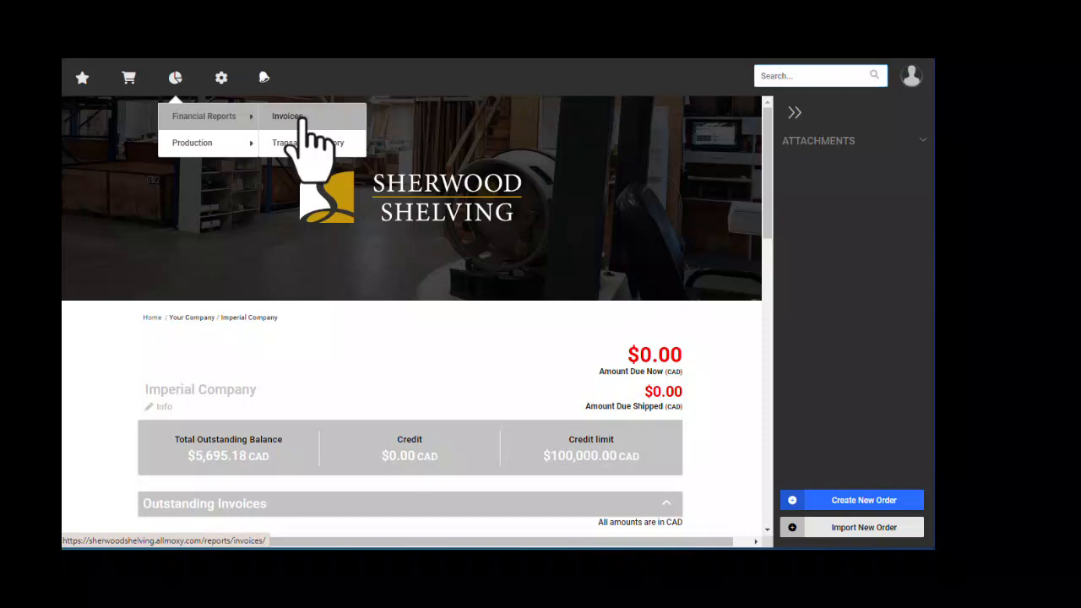
left_click(287, 116)
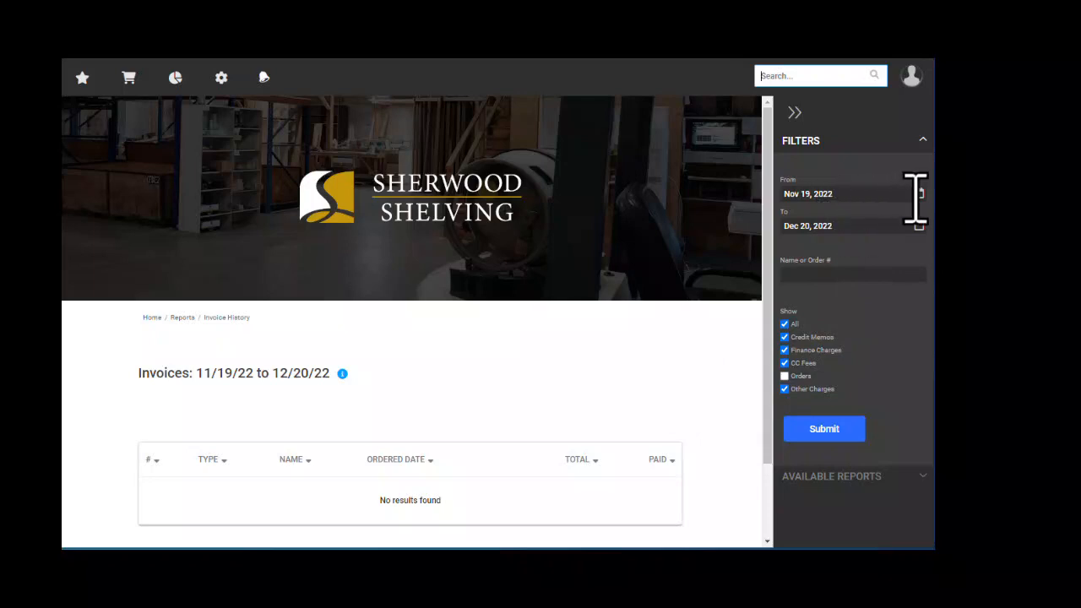
- Change the invoice report start date to Nov 1, 2021 and apply the range
left_click(919, 196)
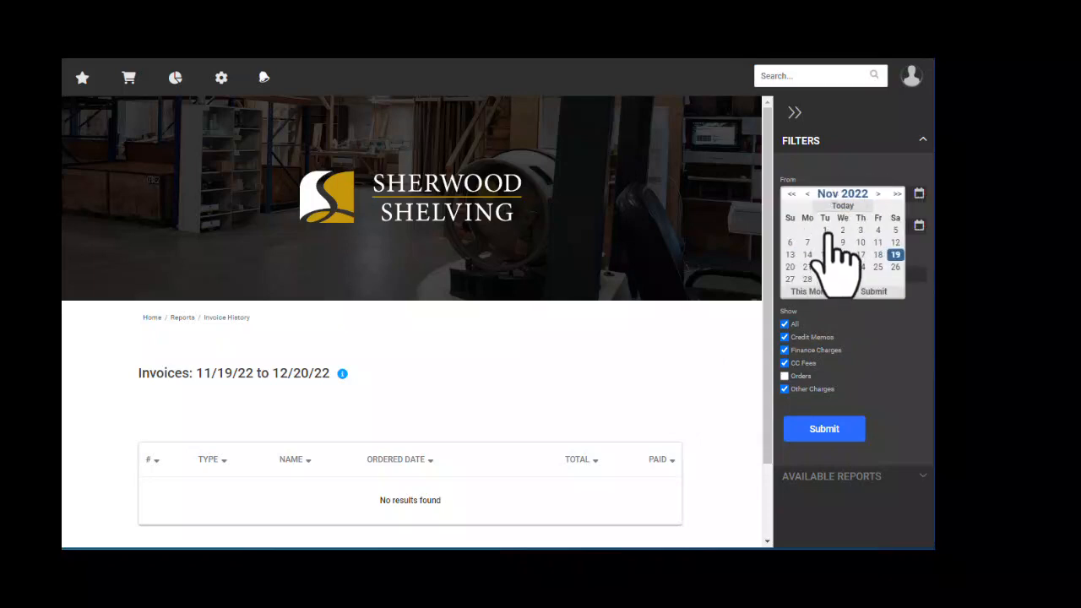
left_click(824, 230)
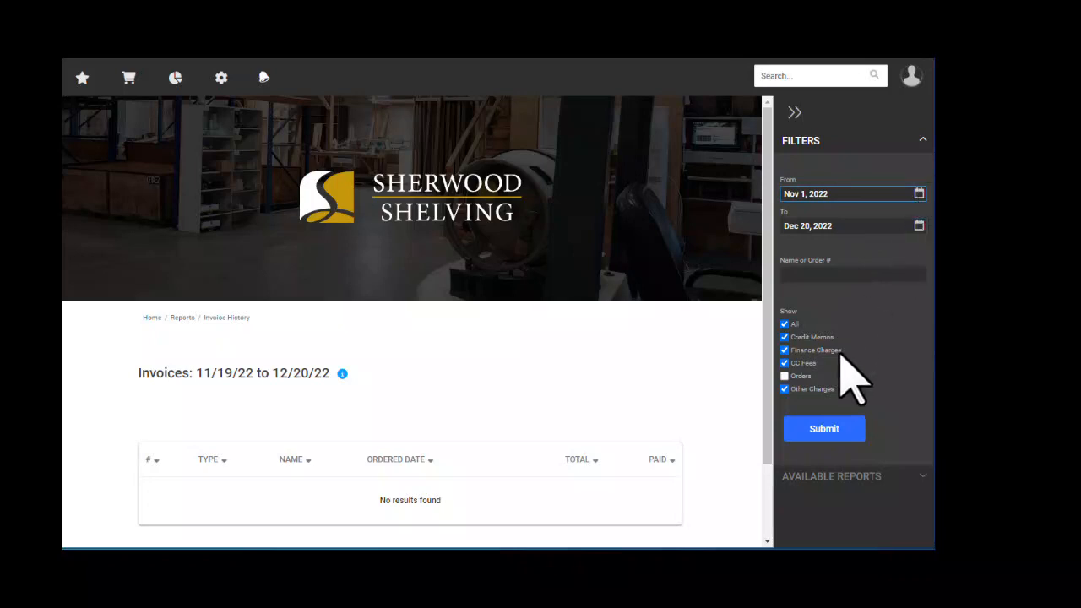
left_click(918, 195)
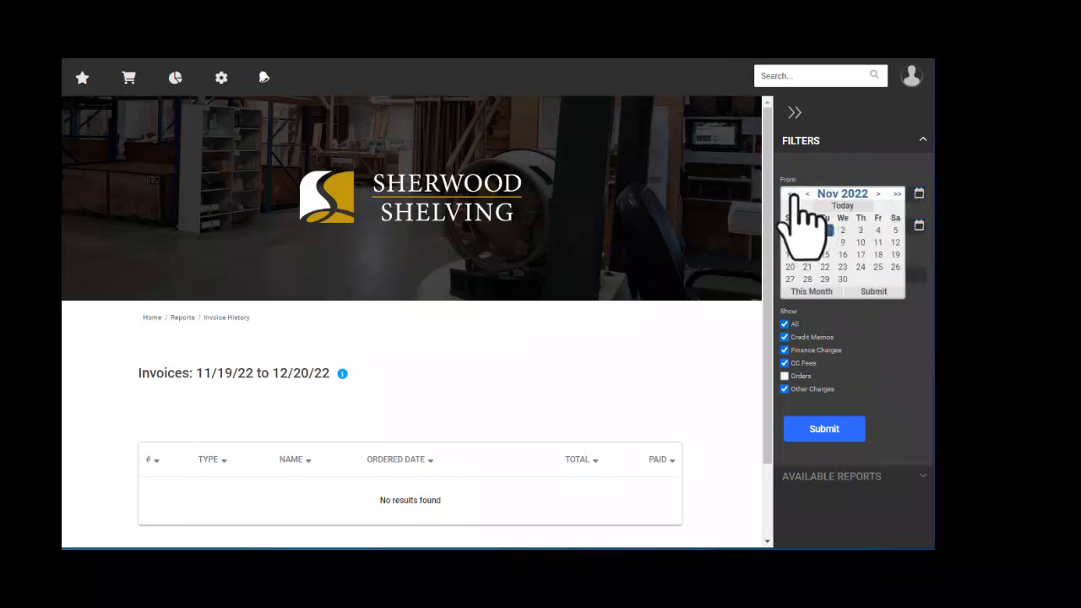
left_click(791, 193)
left_click(808, 230)
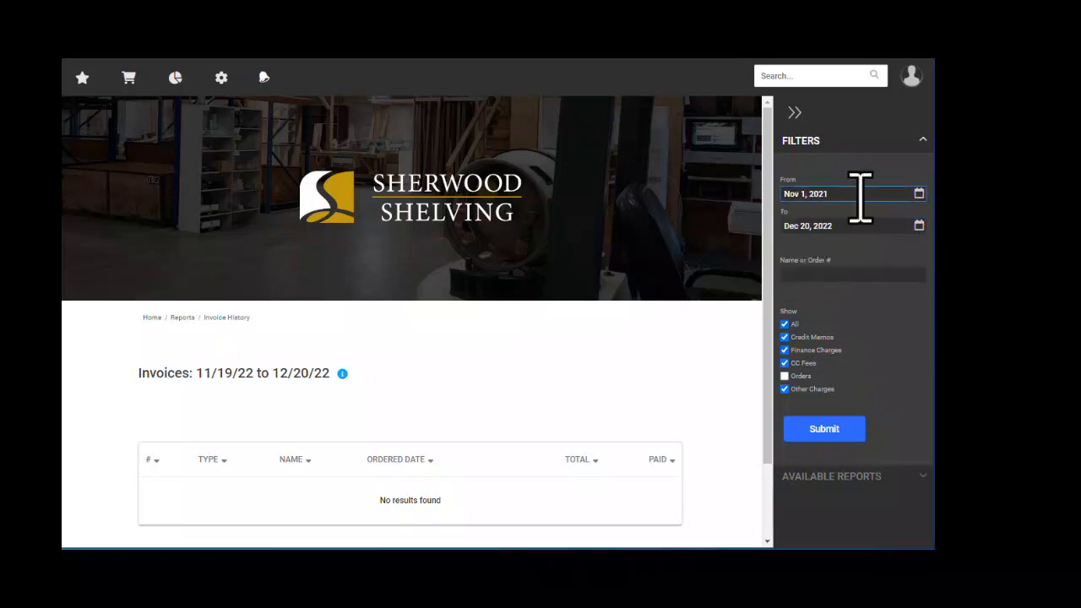
left_click(798, 275)
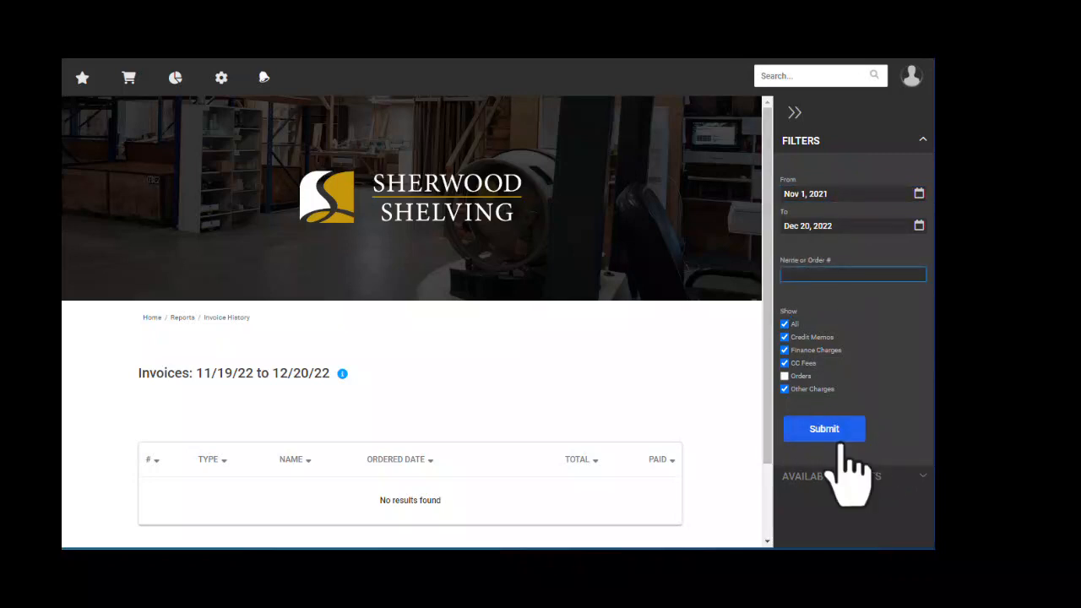
left_click(823, 433)
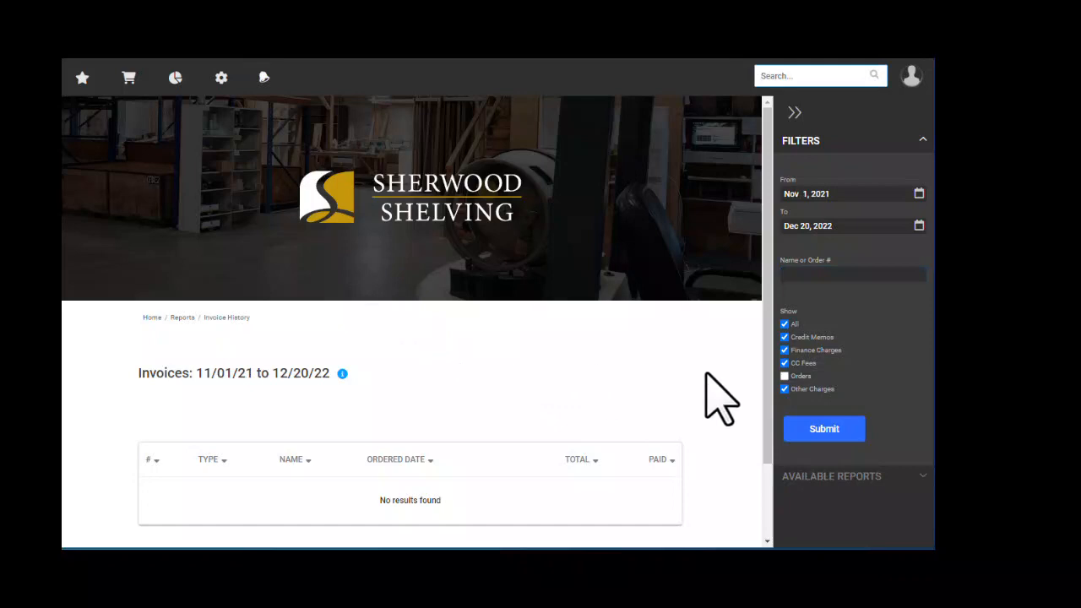
- Include orders, rerun the report, and review invoices 6 through 25
left_click(785, 376)
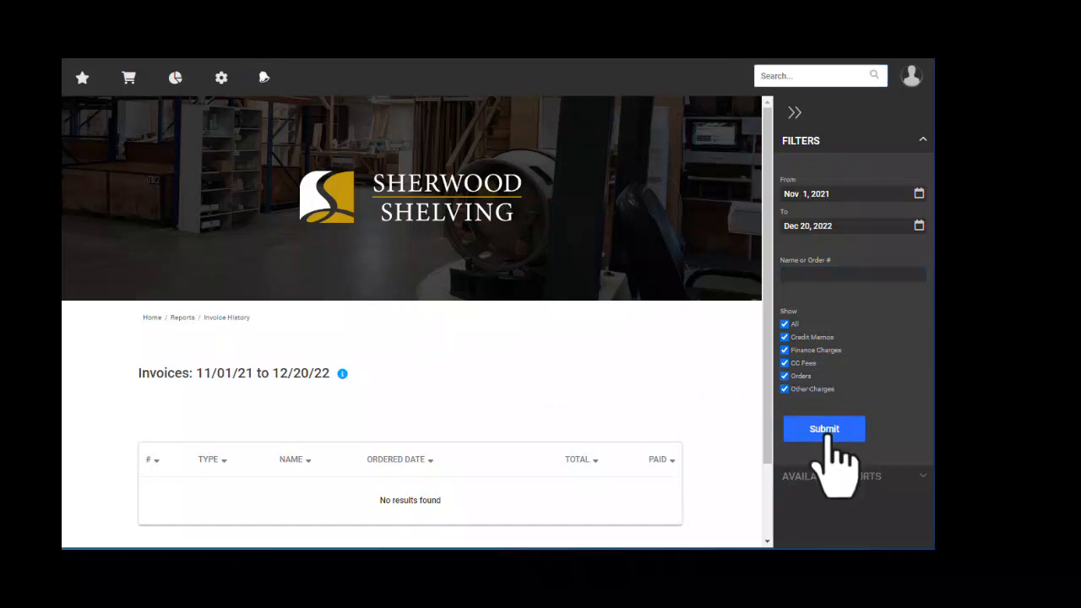
left_click(821, 435)
scroll(494, 412, "down", 3)
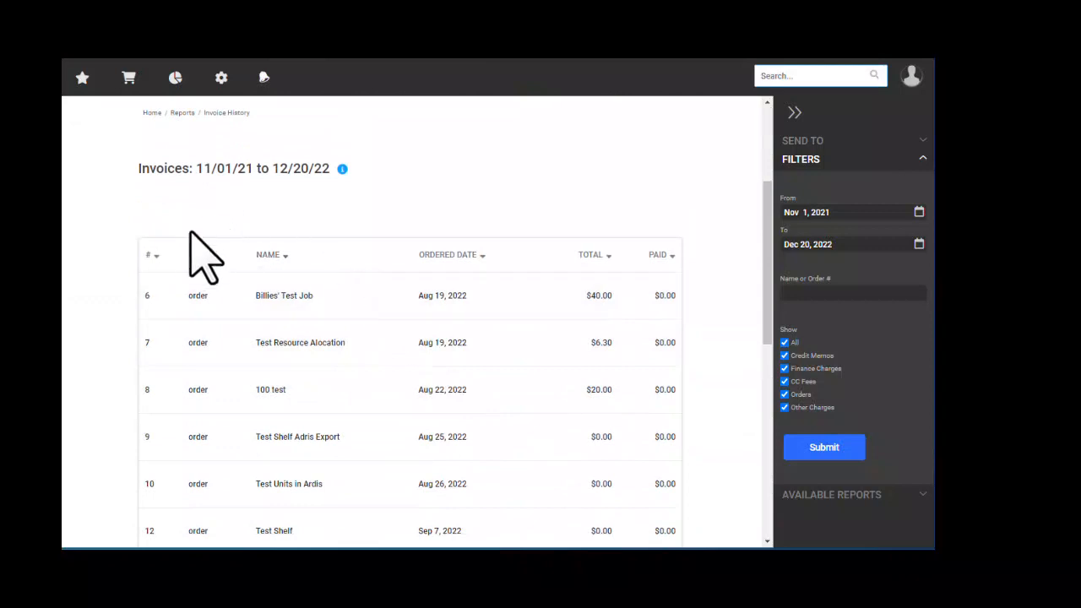
scroll(203, 266, "down", 6)
scroll(223, 330, "down", 2)
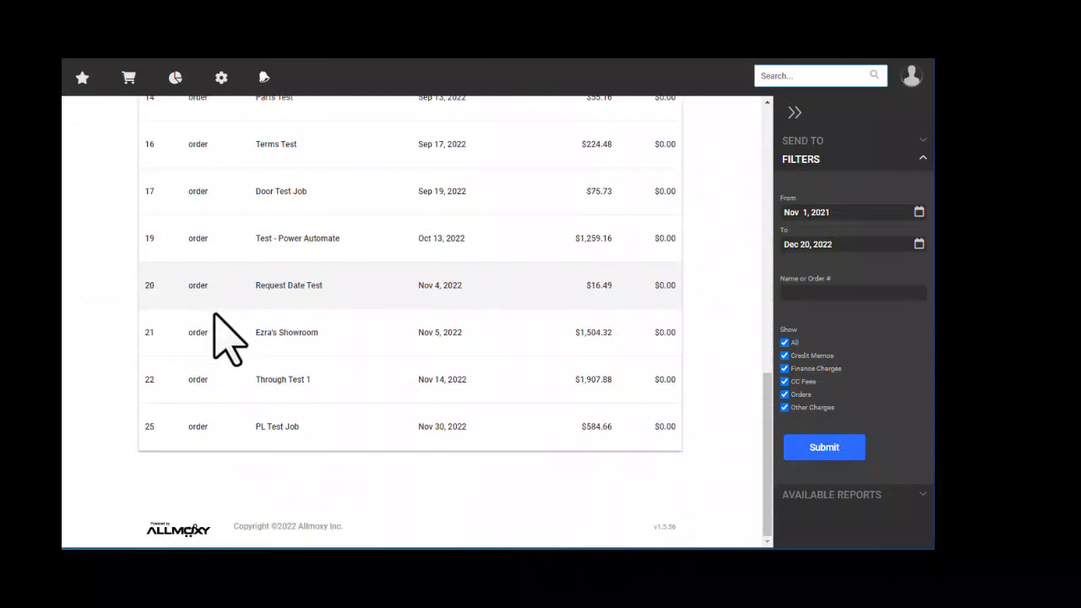
scroll(586, 439, "up", 7)
scroll(575, 412, "up", 1)
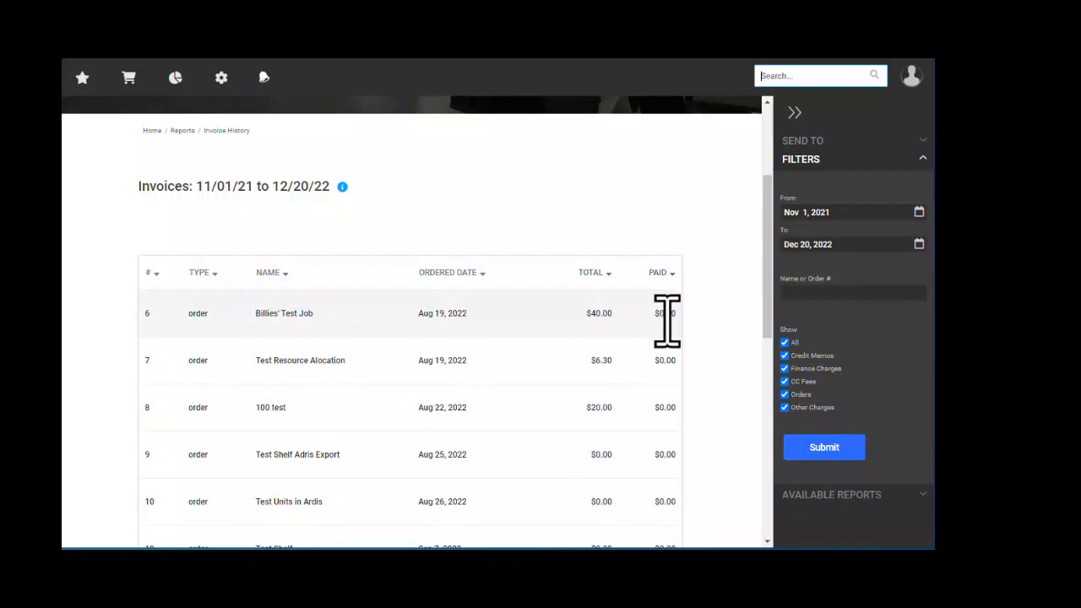
scroll(658, 456, "down", 4)
scroll(663, 447, "down", 6)
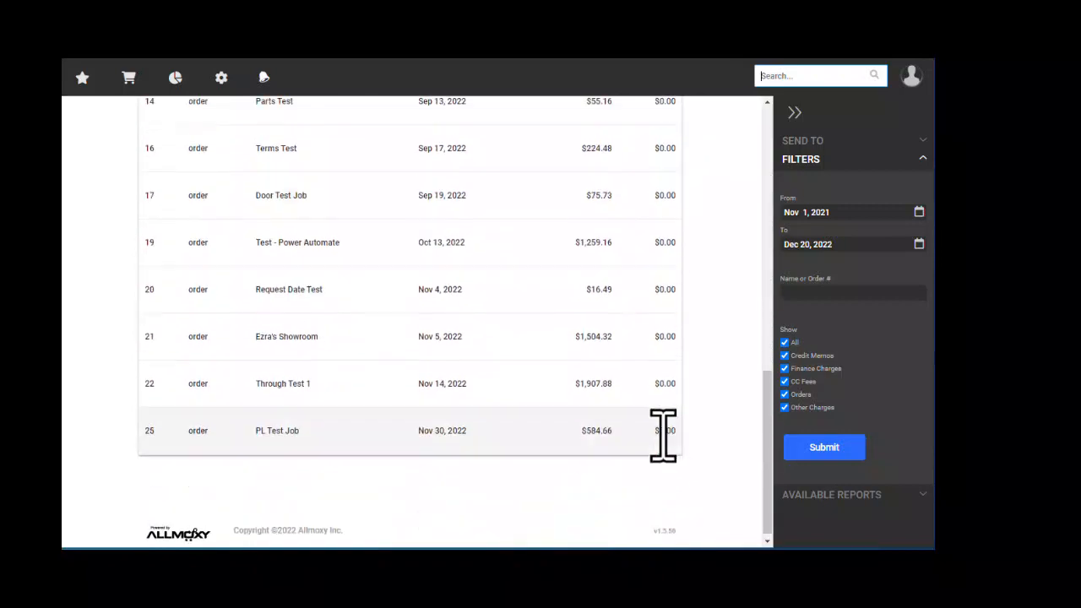
scroll(330, 448, "up", 10)
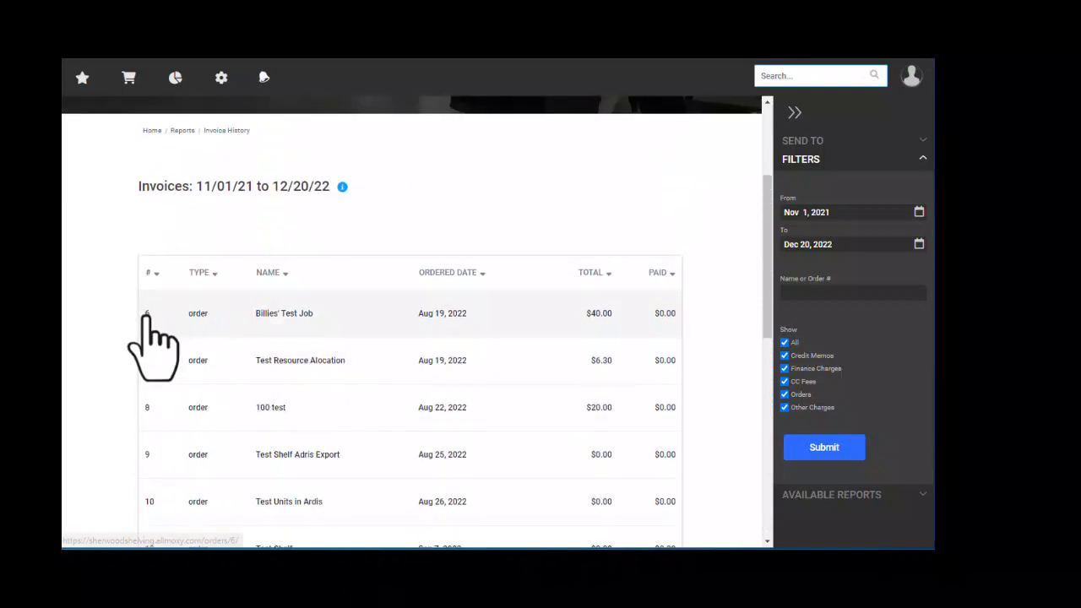
- Review Invoice #6, then open the Transaction History financial report
left_click(145, 314)
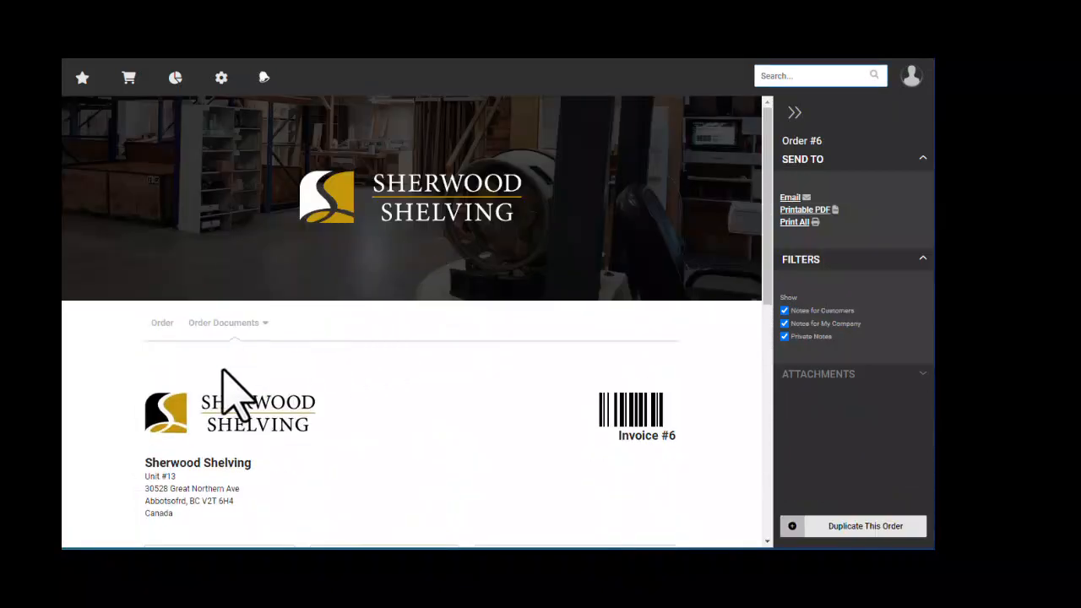
scroll(180, 341, "down", 1)
scroll(169, 355, "down", 6)
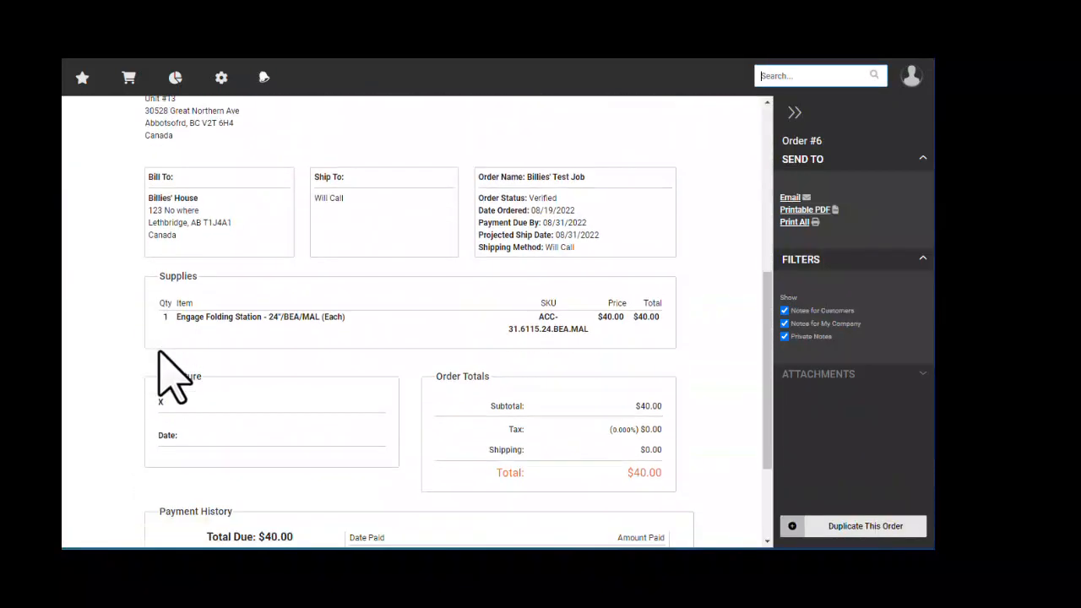
scroll(692, 380, "up", 2)
scroll(700, 369, "up", 4)
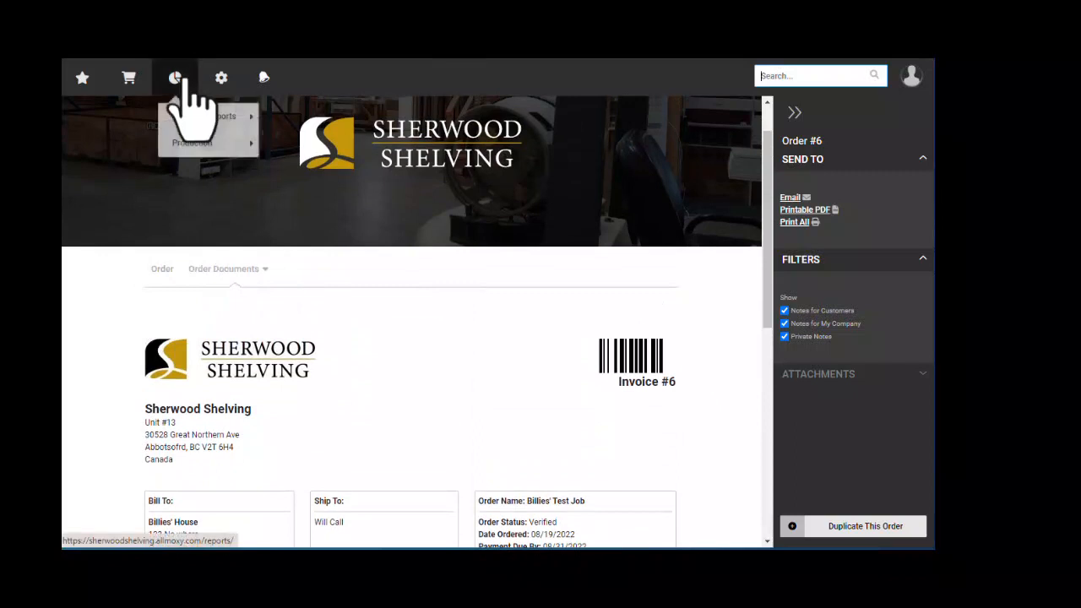
mouse_move(213, 118)
left_click(307, 143)
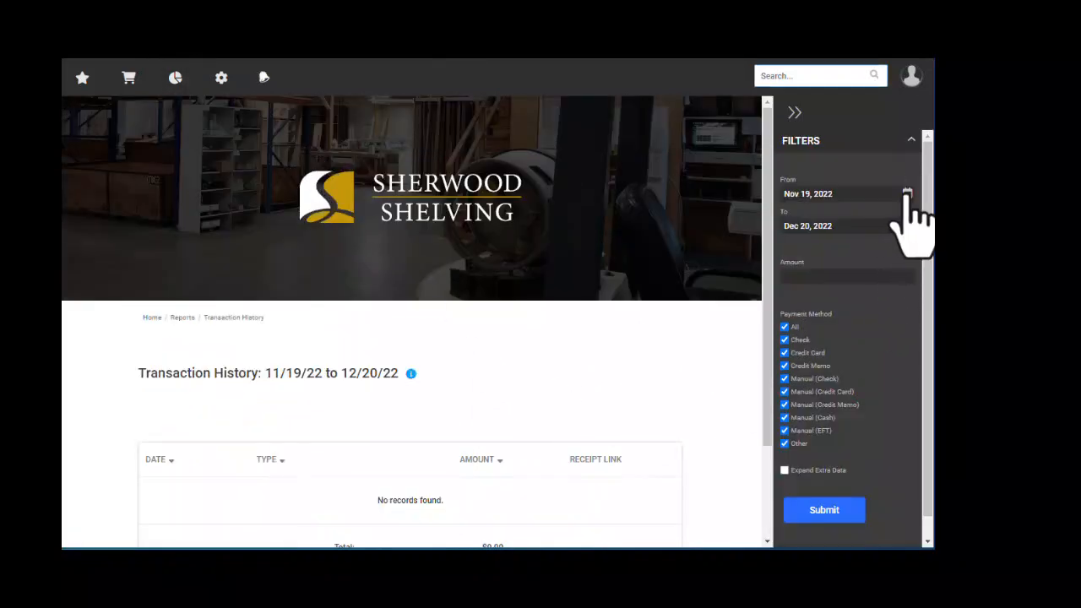
- Set the Transaction History start date to Nov 1, 2021 and apply the range
left_click(907, 194)
left_click(791, 194)
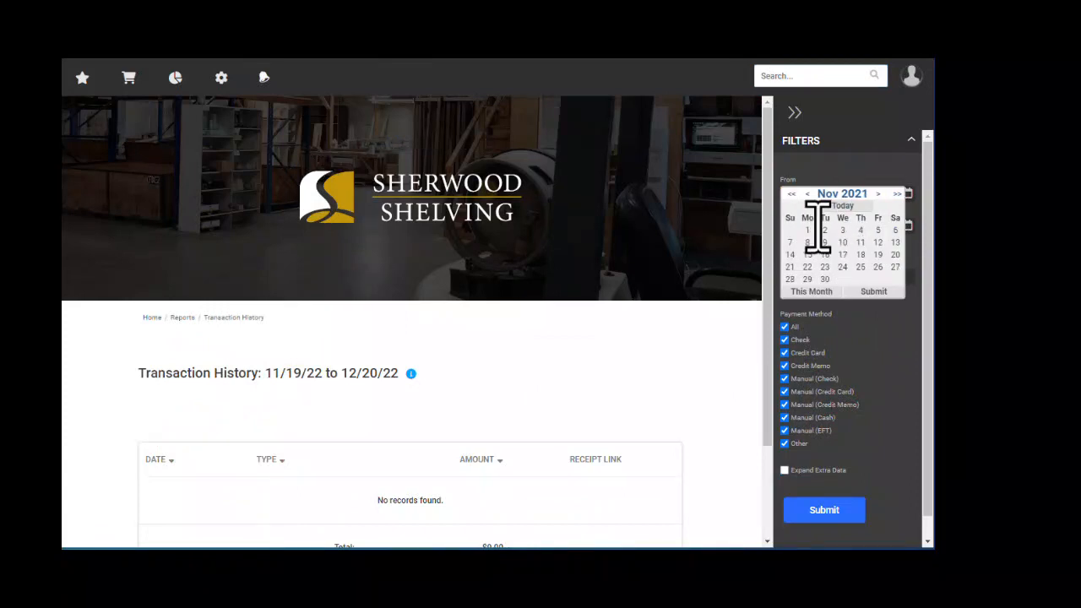
left_click(807, 229)
left_click(834, 510)
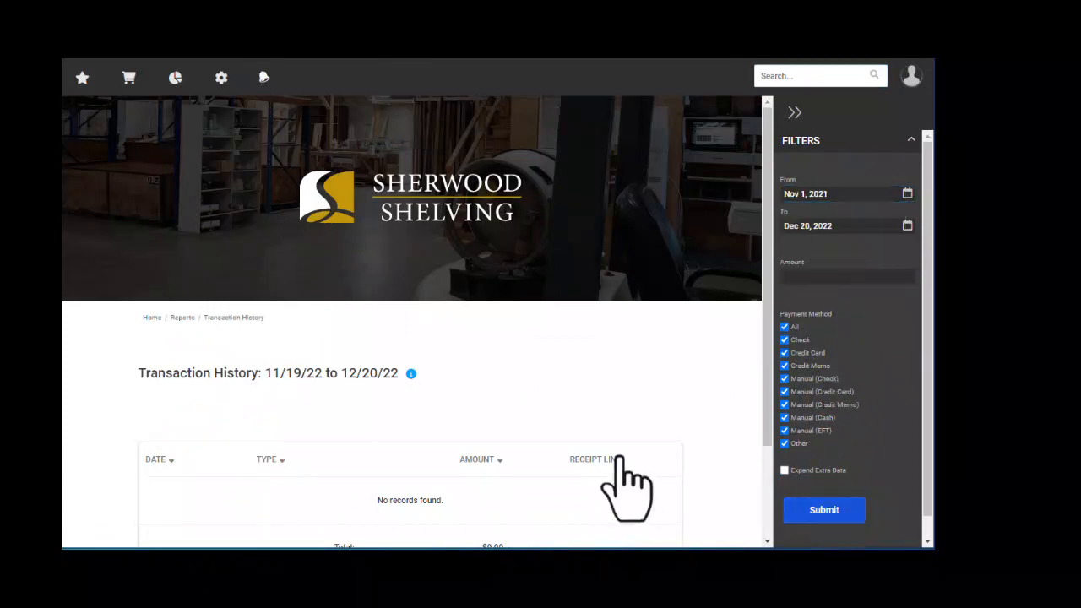
- Review the Transaction History report showing no records and a $0.00 total
scroll(550, 397, "down", 2)
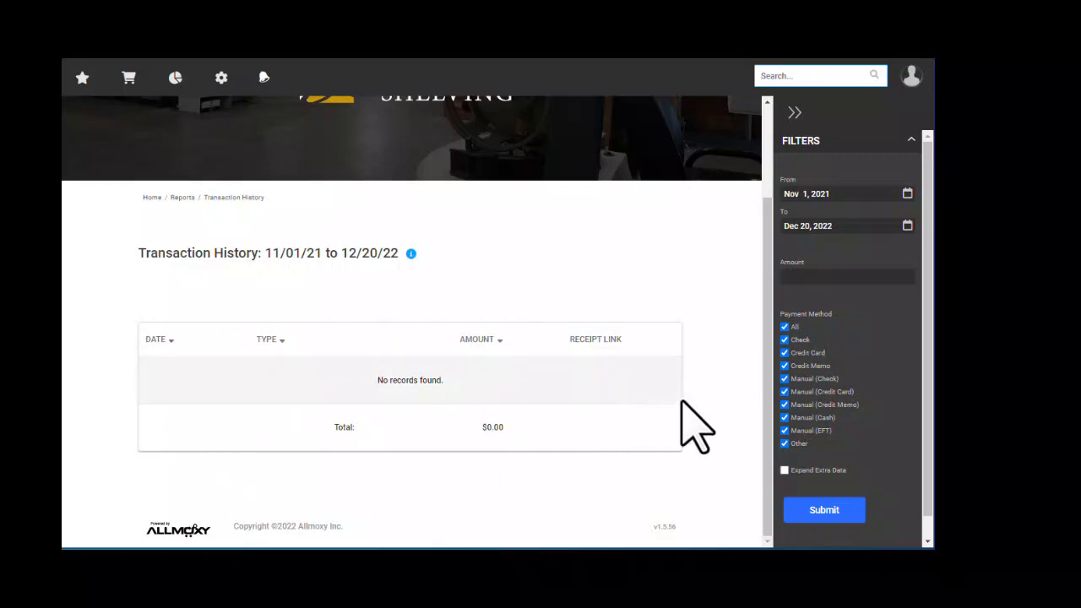
scroll(683, 402, "up", 2)
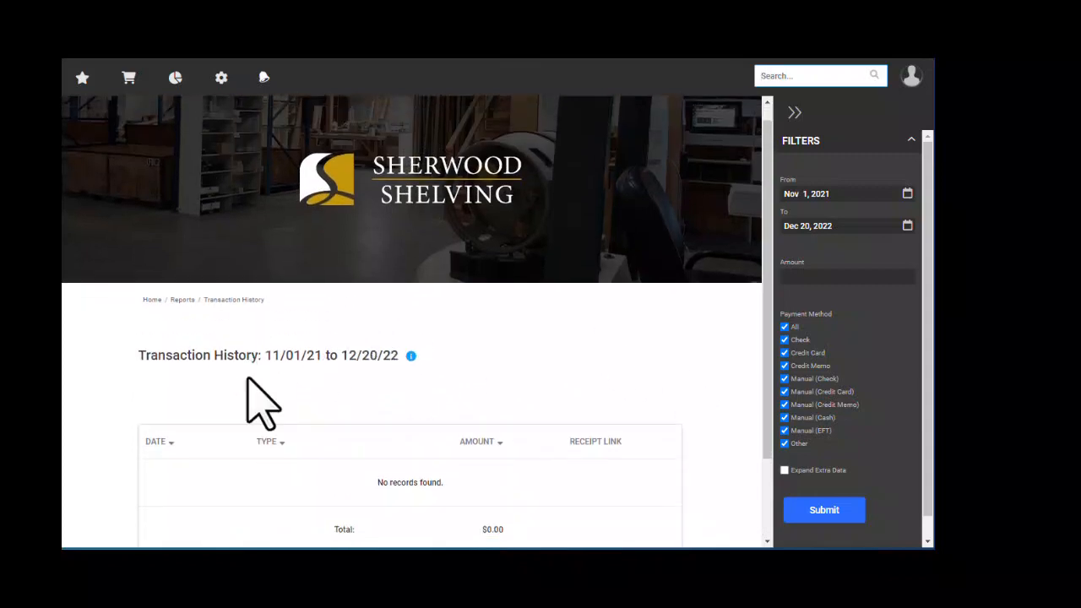
scroll(247, 378, "down", 2)
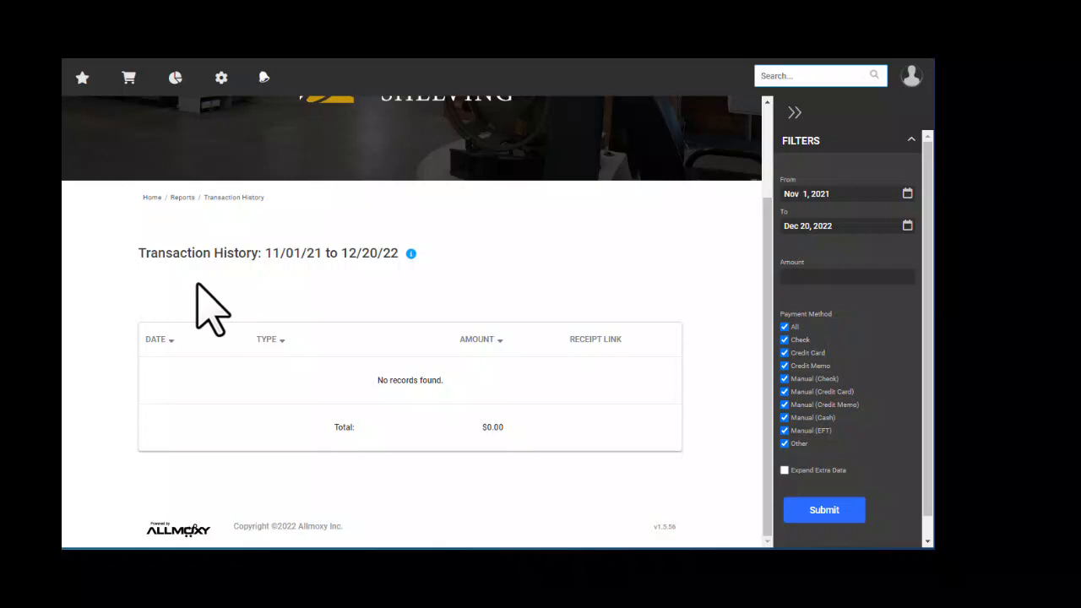
scroll(371, 363, "up", 2)
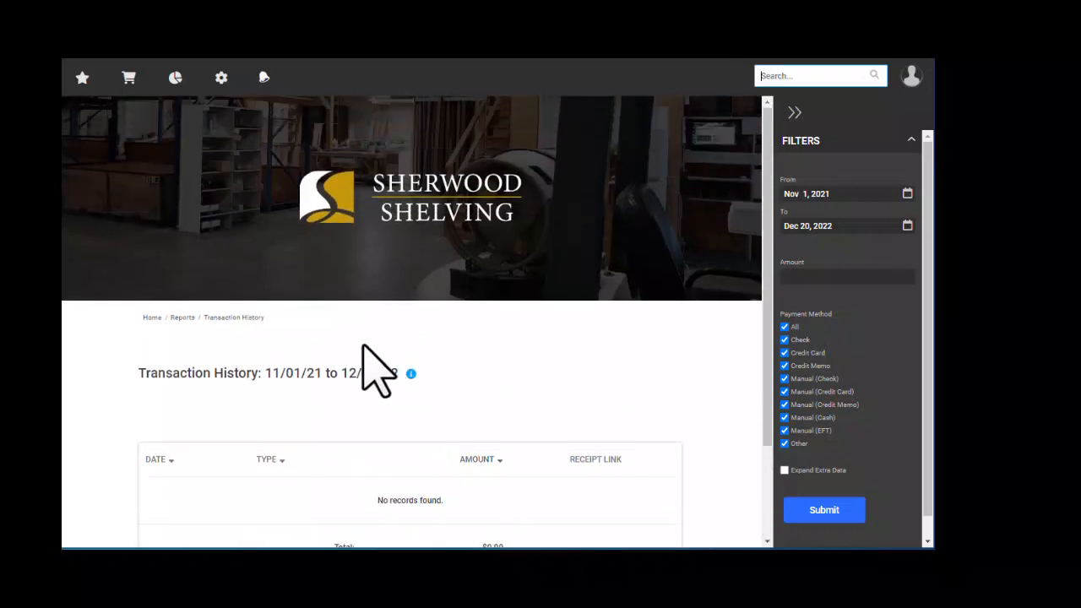
left_click(175, 76)
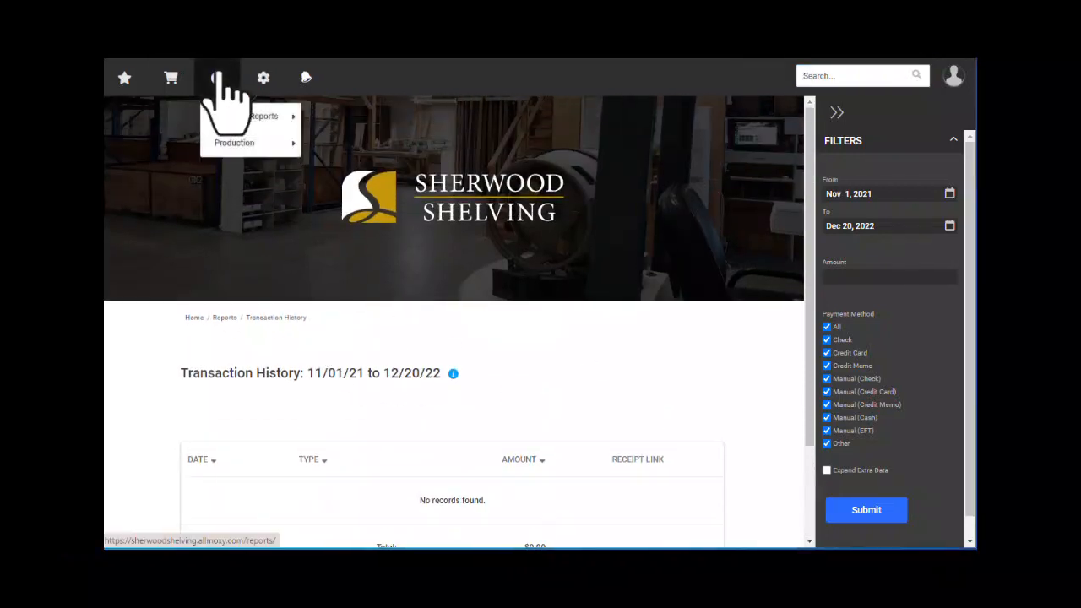
mouse_move(261, 149)
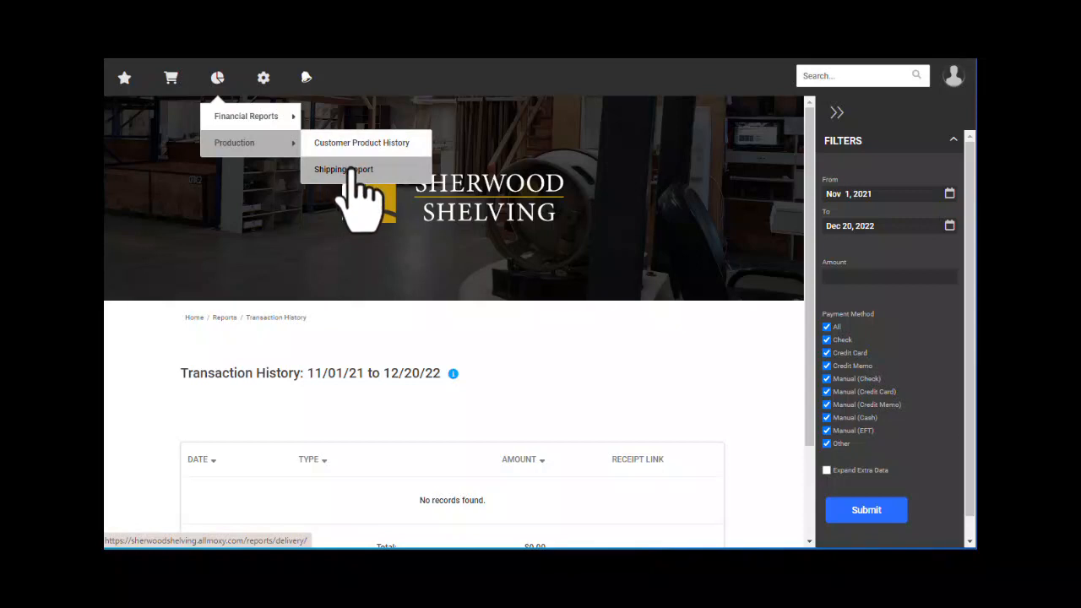
left_click(347, 168)
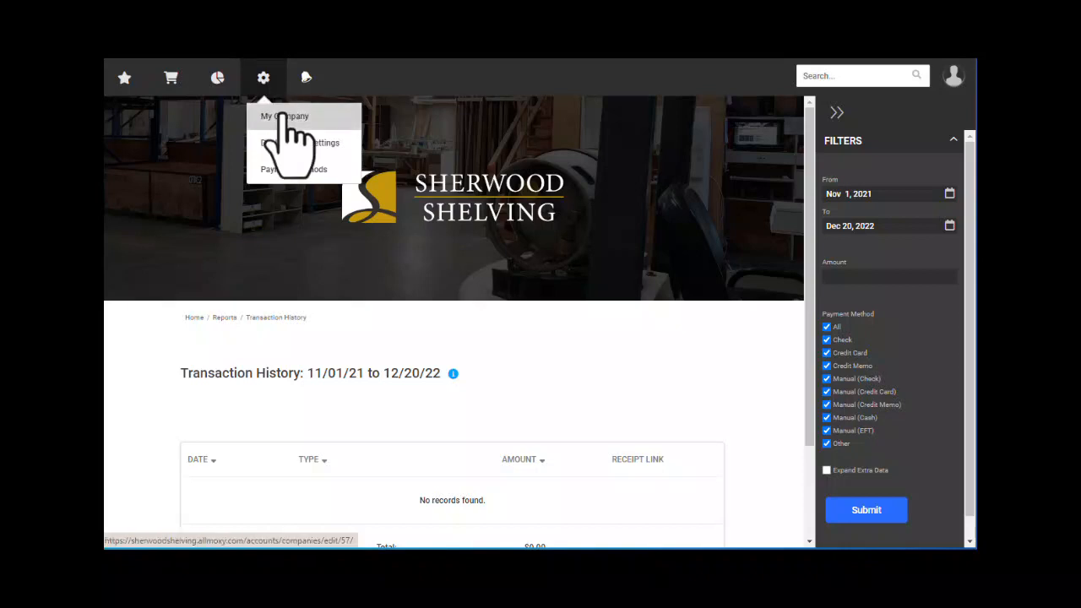
- In Company Settings, keep Will Call shipping, the current primary contact, and supply orders to primary contact
left_click(286, 120)
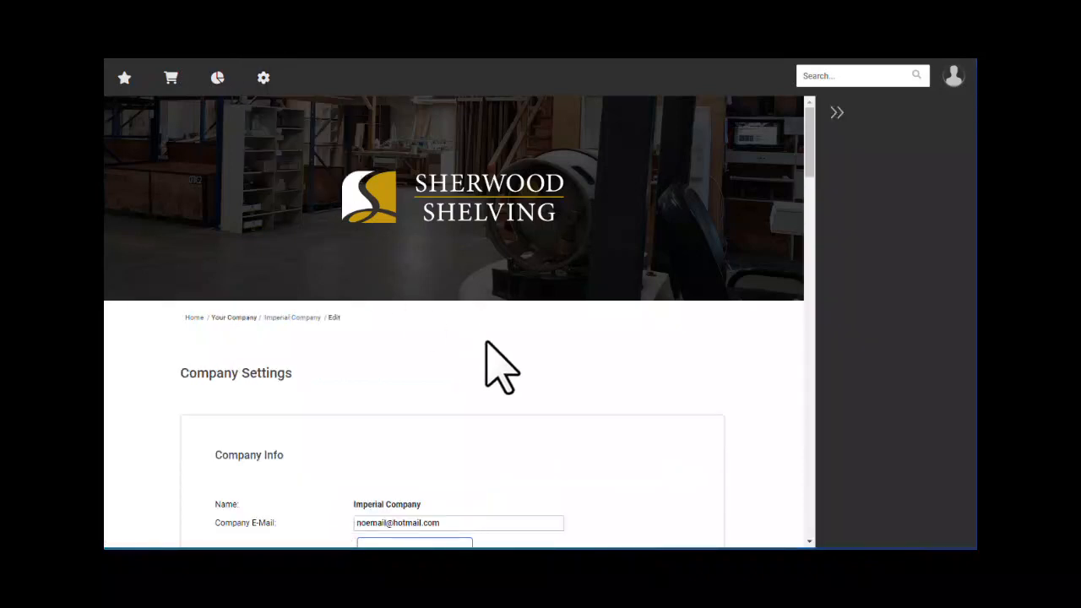
scroll(528, 389, "down", 3)
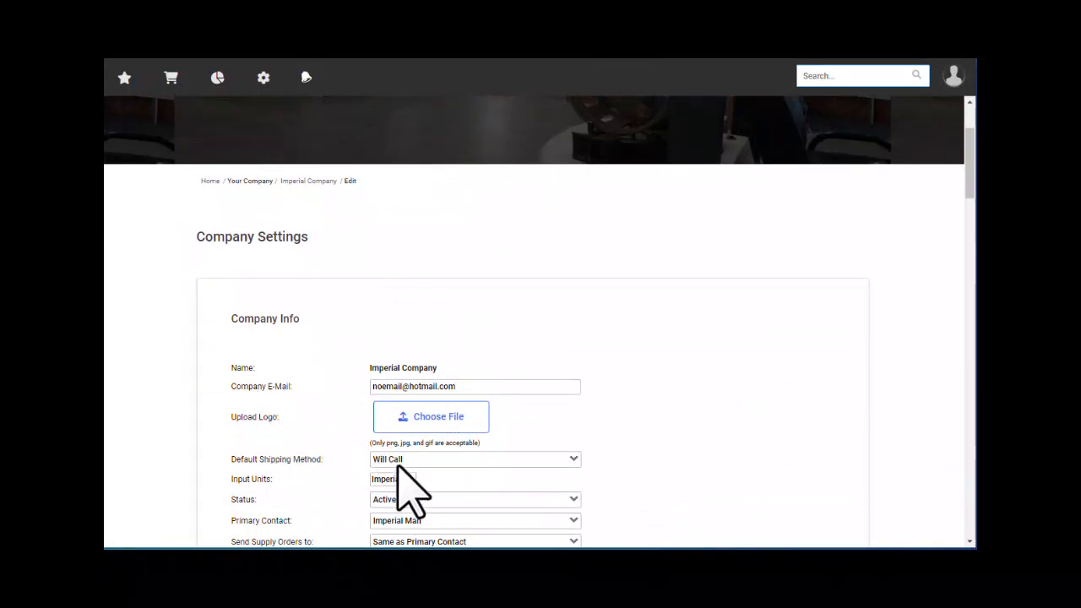
scroll(411, 454, "down", 1)
scroll(410, 453, "down", 1)
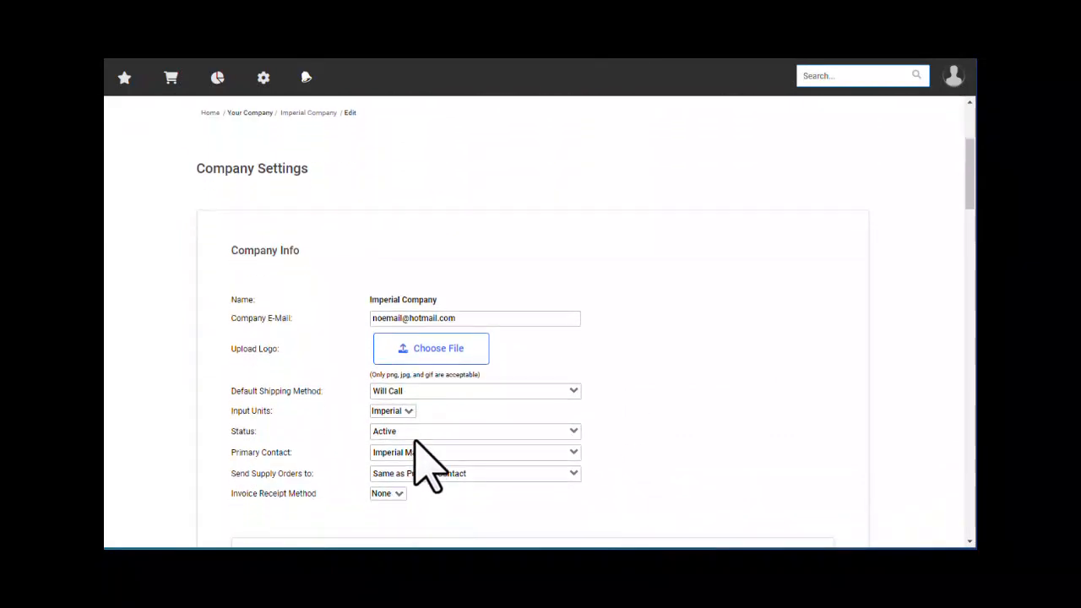
scroll(414, 439, "down", 2)
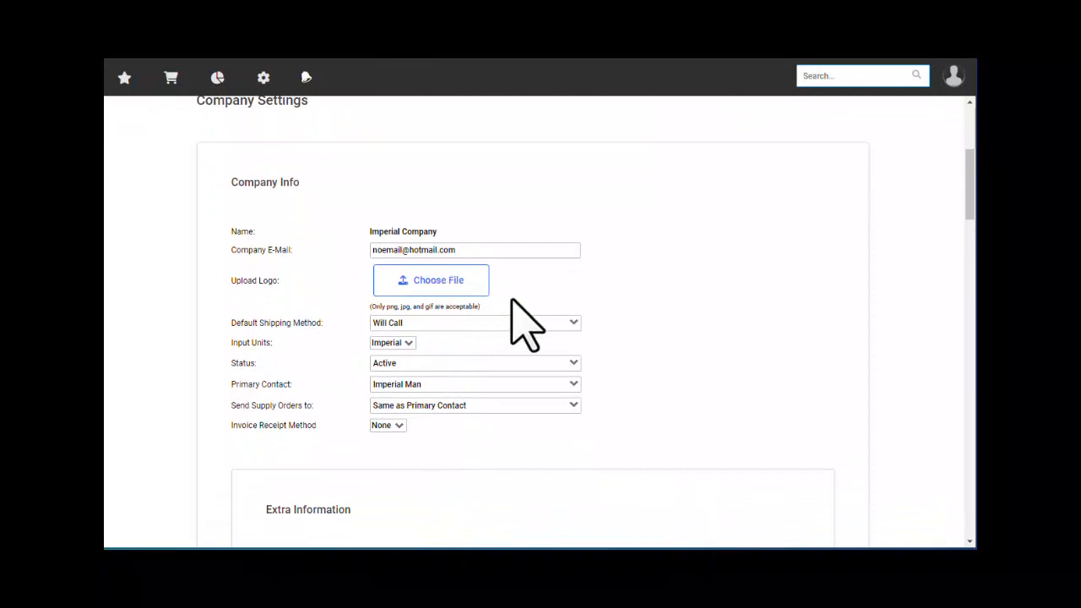
left_click(418, 323)
left_click(421, 335)
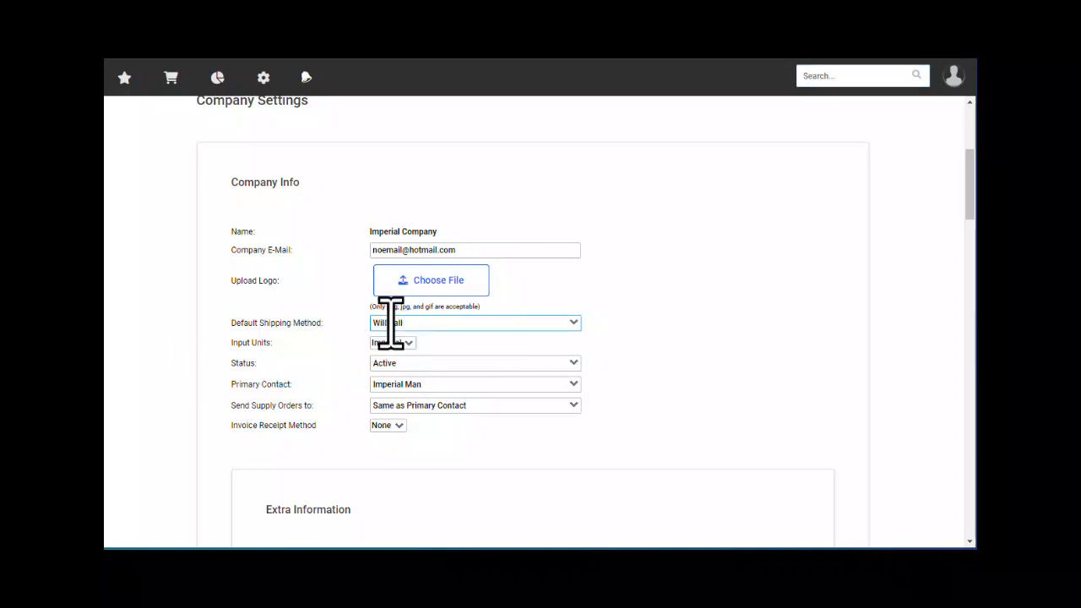
left_click(433, 385)
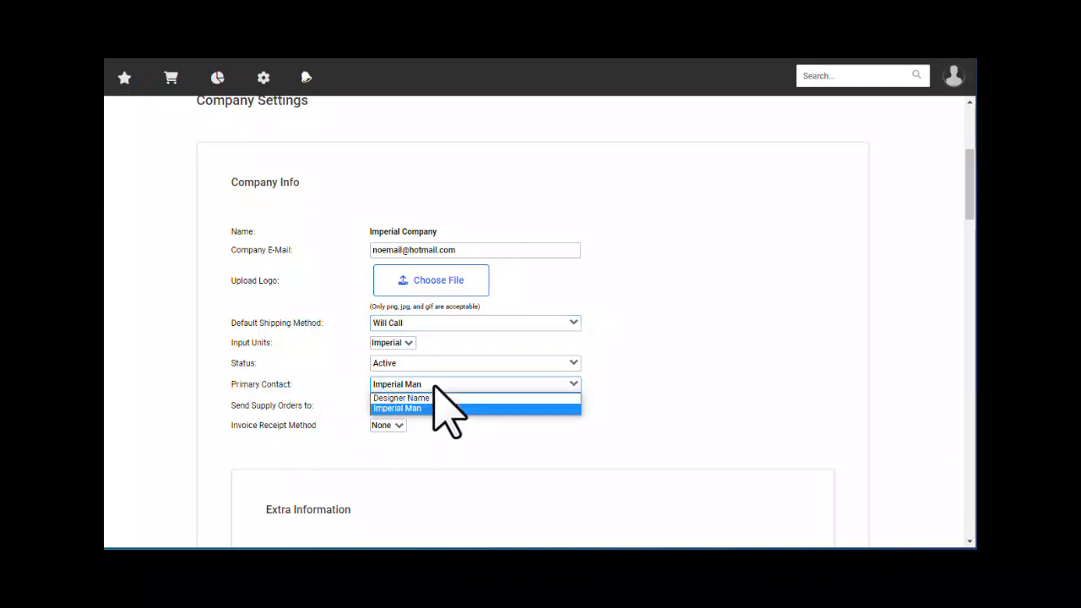
left_click(434, 387)
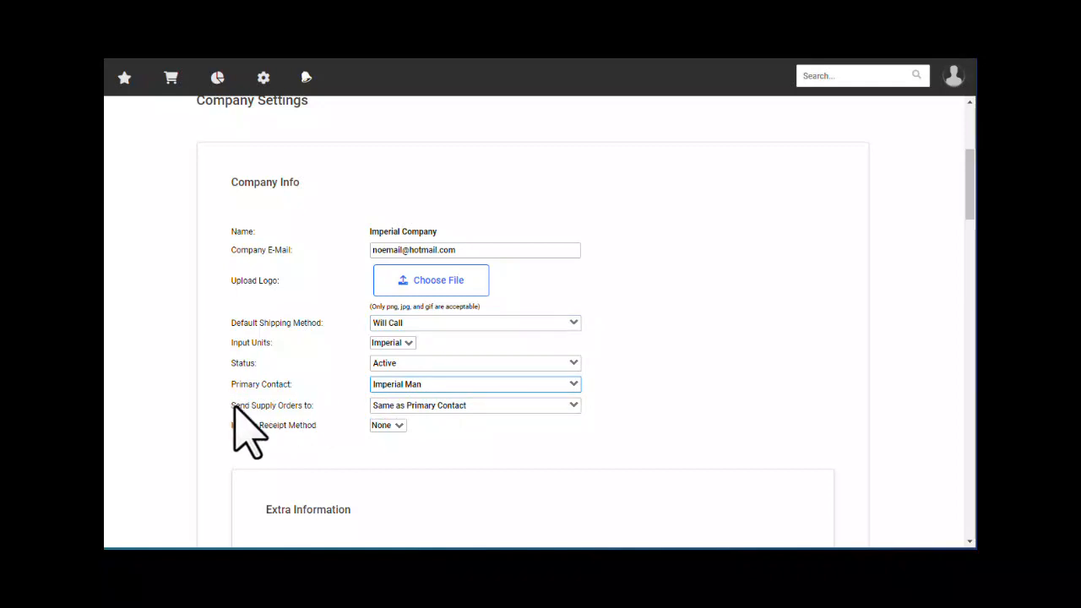
left_click(497, 407)
left_click(498, 413)
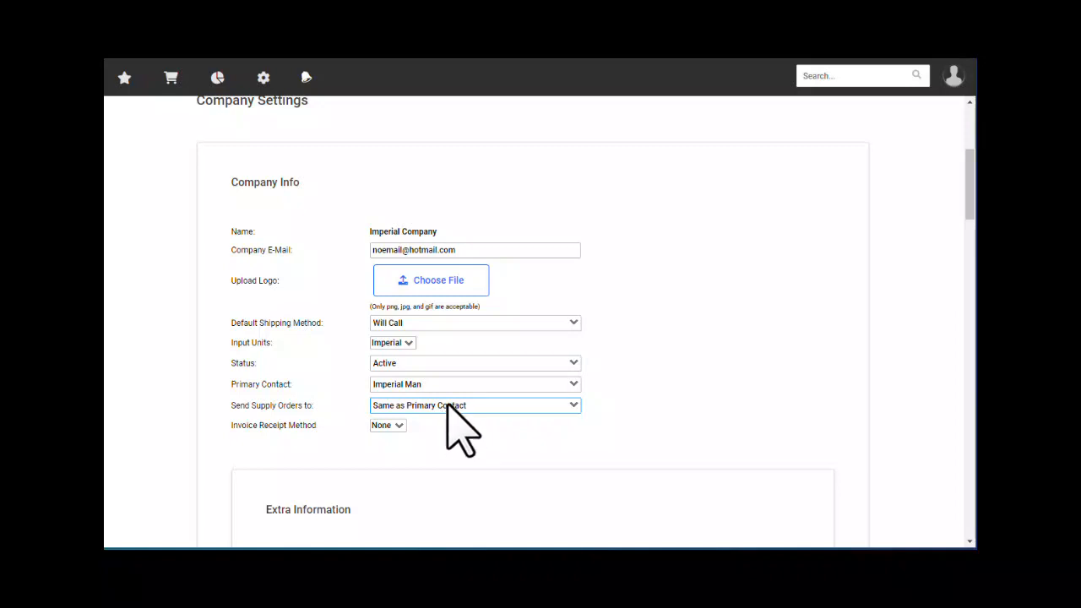
- Check the IRS/GST/HST Number field and leave the address type as Billing
scroll(448, 404, "down", 3)
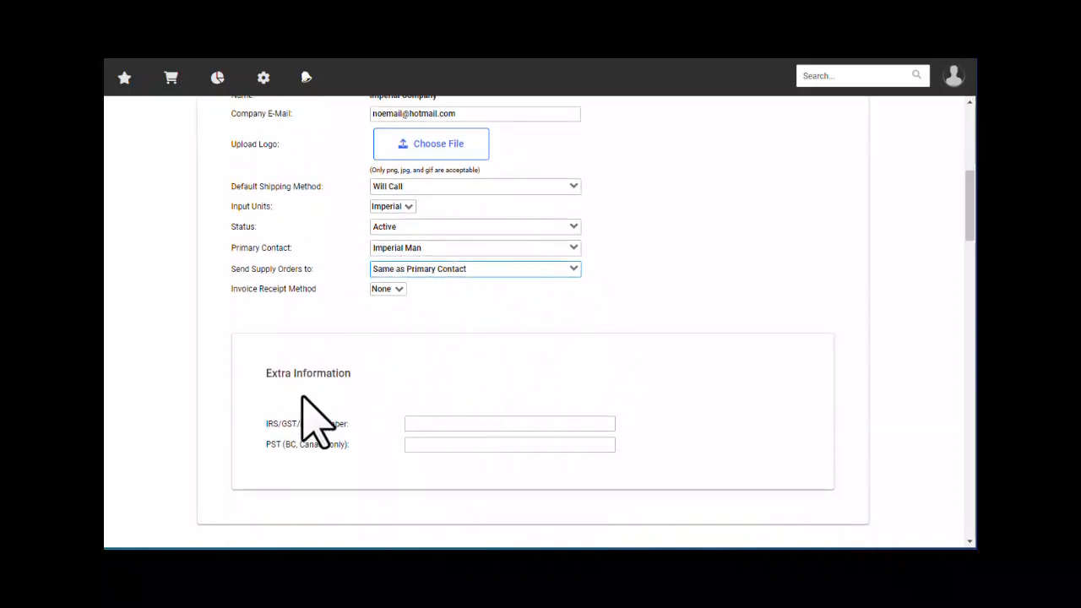
left_click(415, 425)
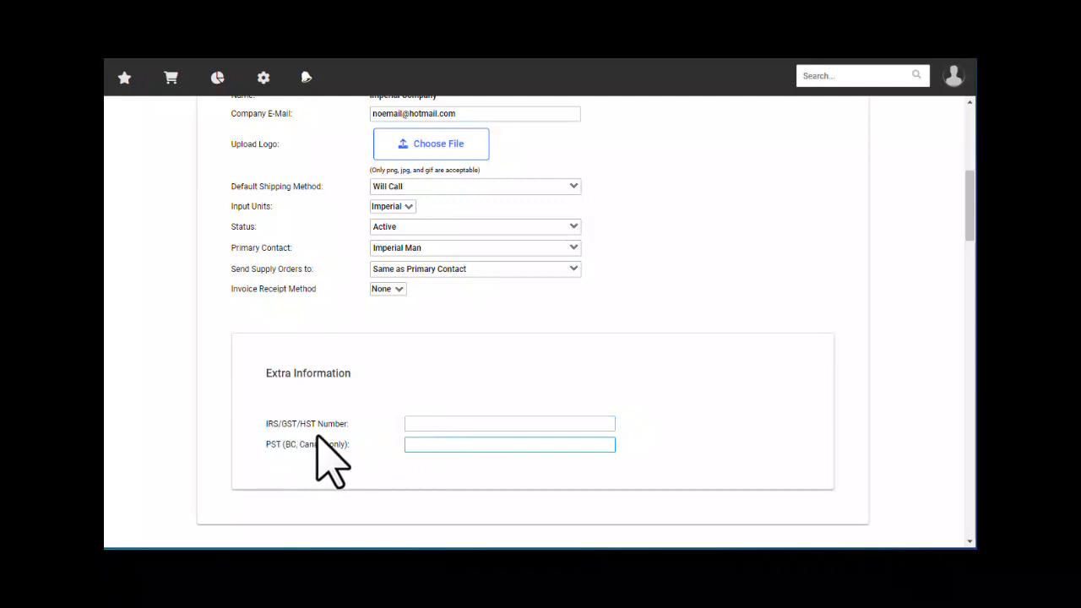
left_click_drag(270, 420, 322, 450)
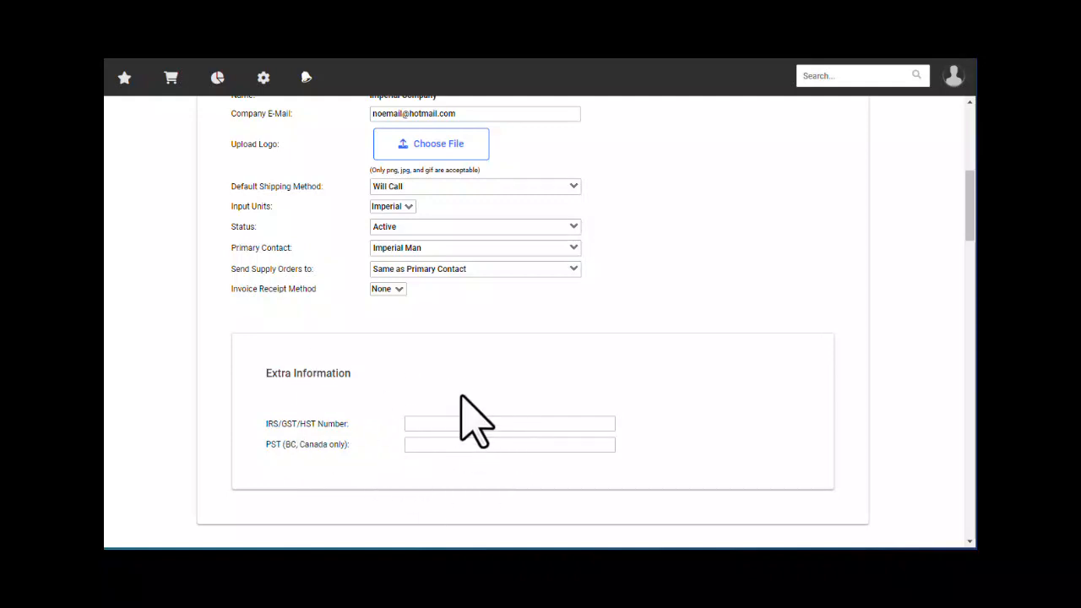
scroll(472, 417, "down", 5)
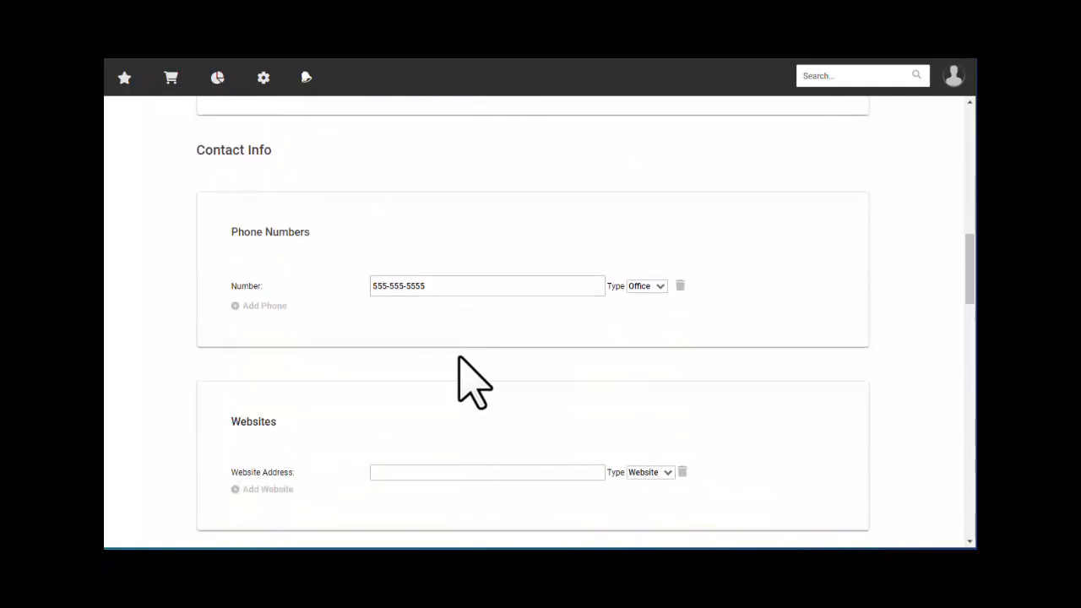
scroll(453, 344, "down", 1)
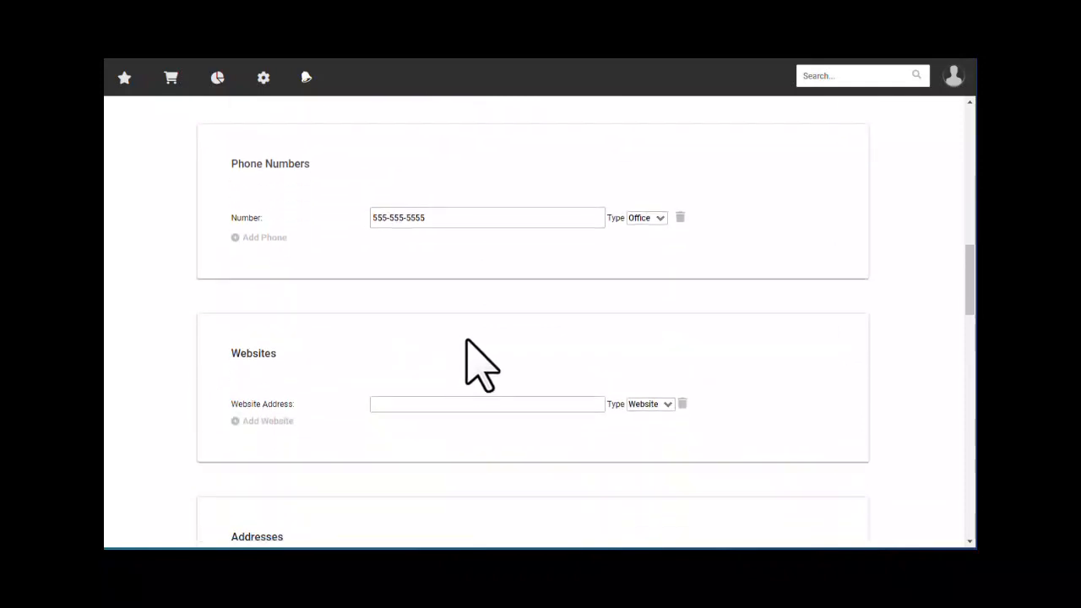
scroll(469, 346, "down", 6)
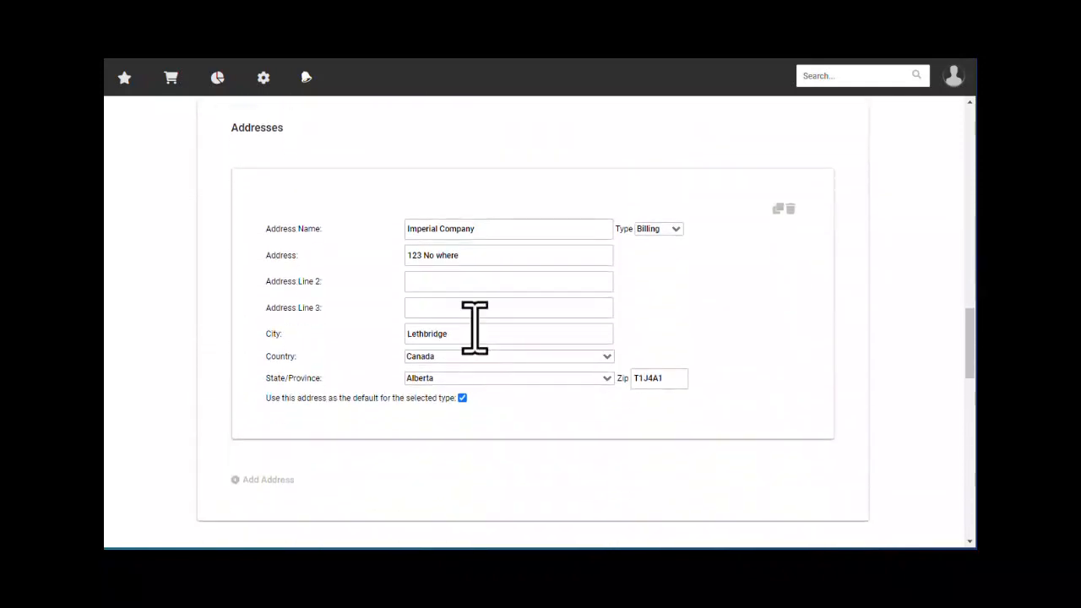
left_click(674, 229)
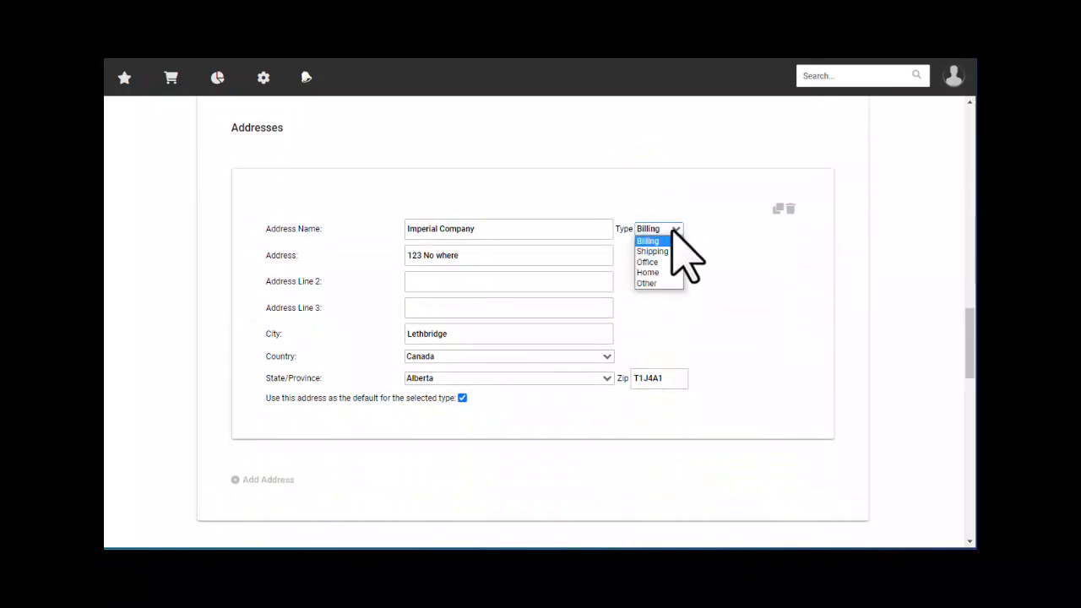
left_click(673, 228)
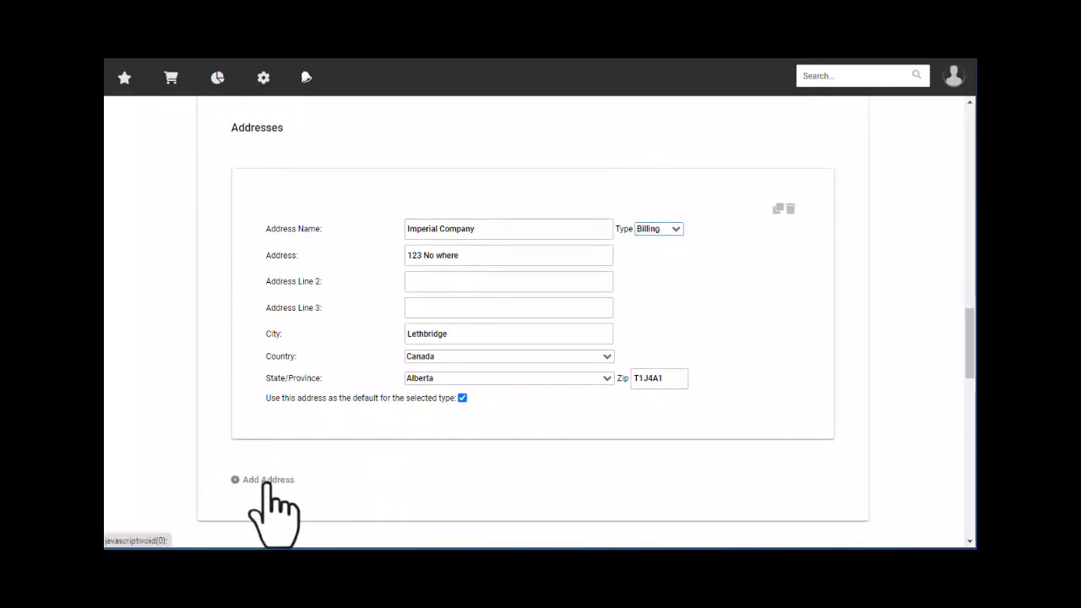
left_click(671, 229)
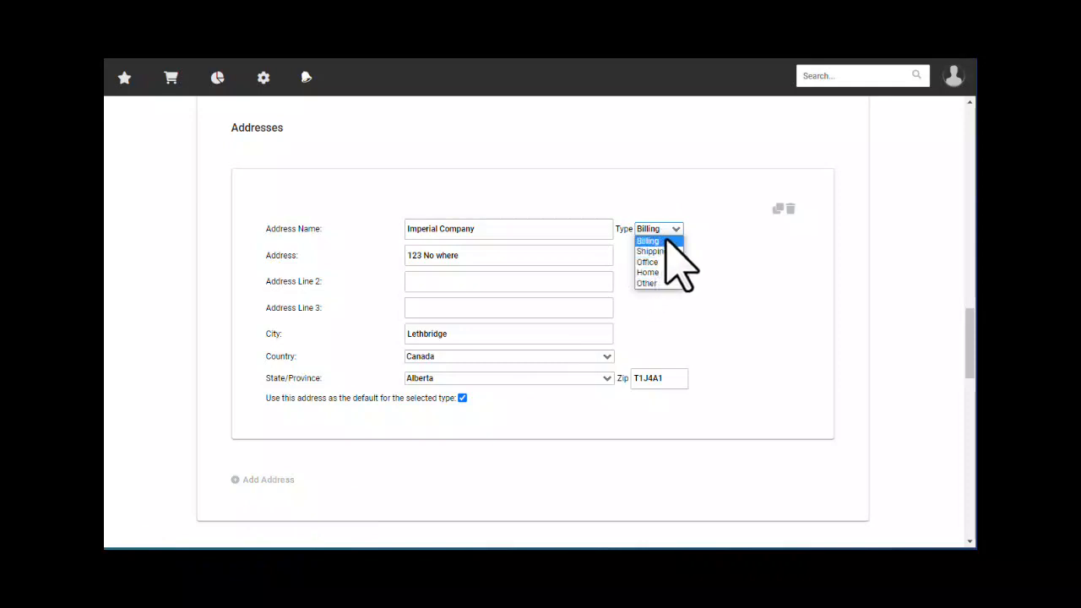
left_click(672, 228)
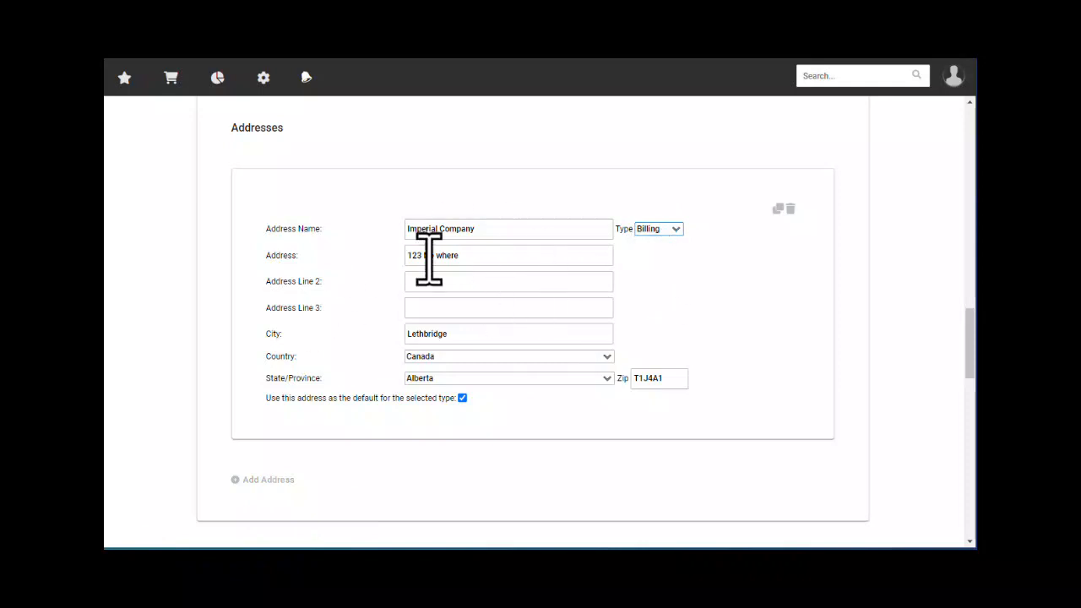
- Submit the company settings unchanged, returning to the $5,695.18 CAD balance overview
scroll(471, 385, "down", 5)
scroll(416, 365, "down", 6)
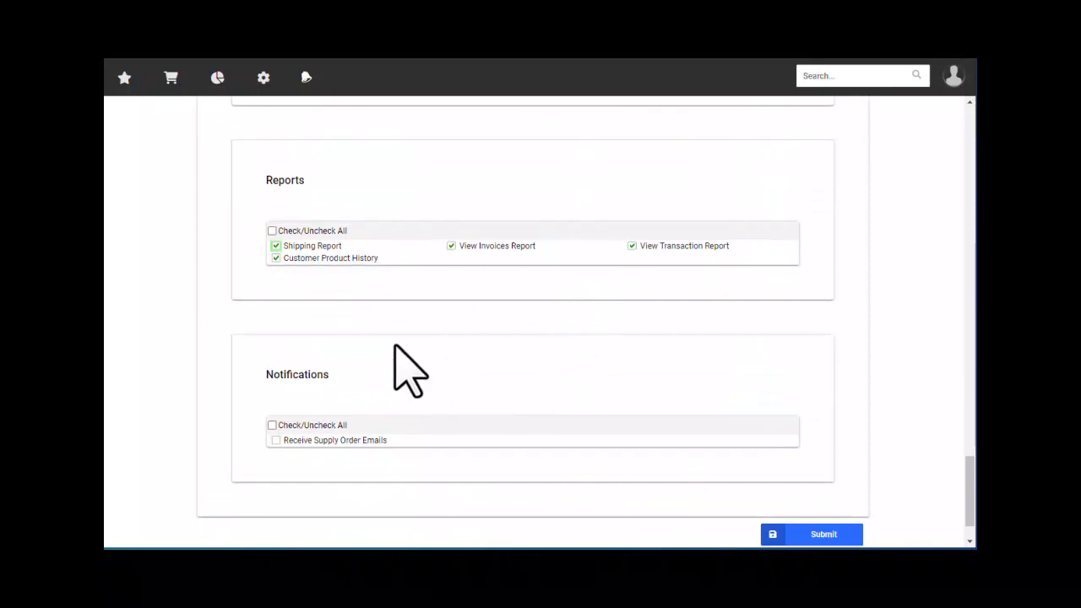
scroll(410, 370, "down", 2)
left_click(811, 475)
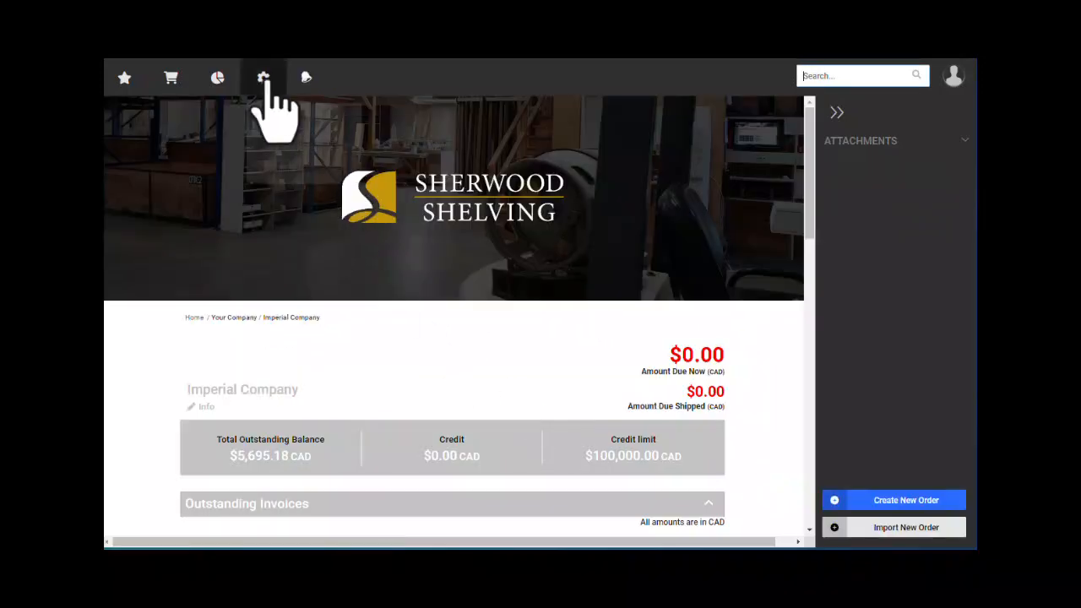
left_click(267, 81)
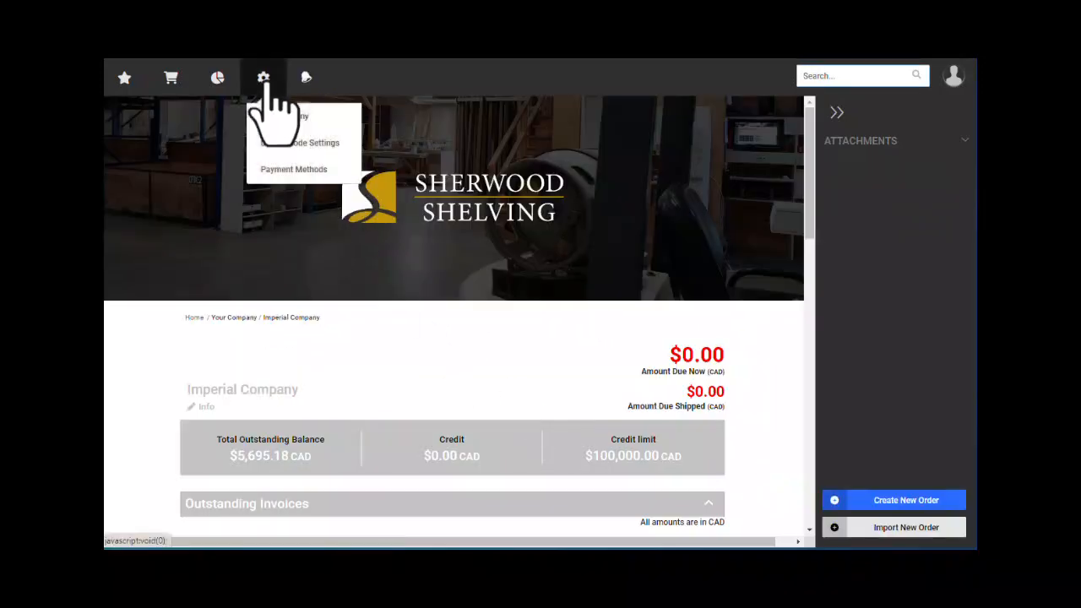
- Open the Your Company page and confirm Enable Dealer Mode is set to No
left_click(301, 145)
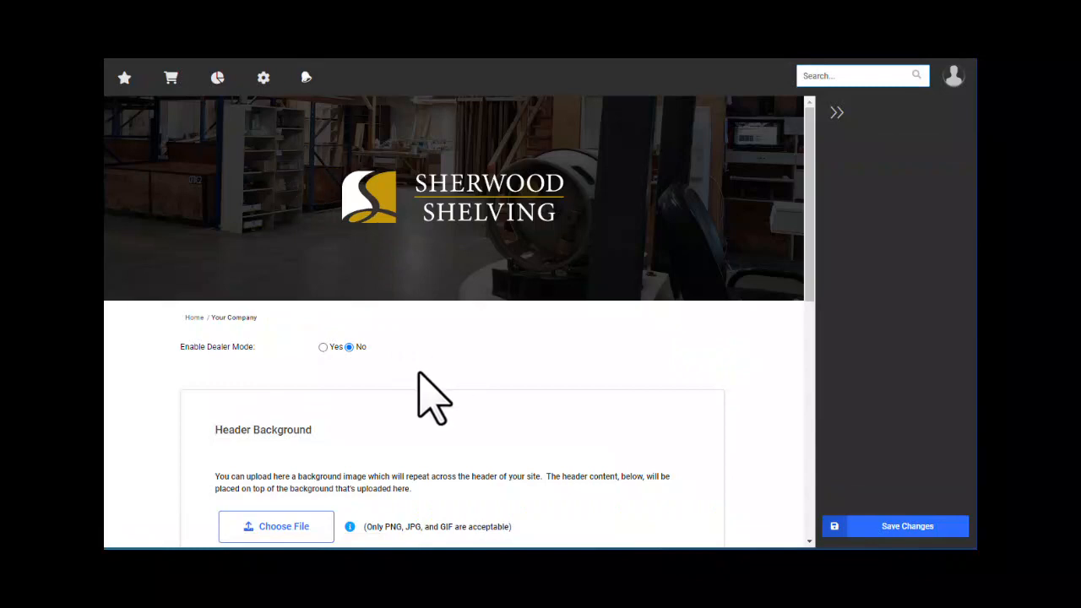
left_click_drag(185, 346, 248, 355)
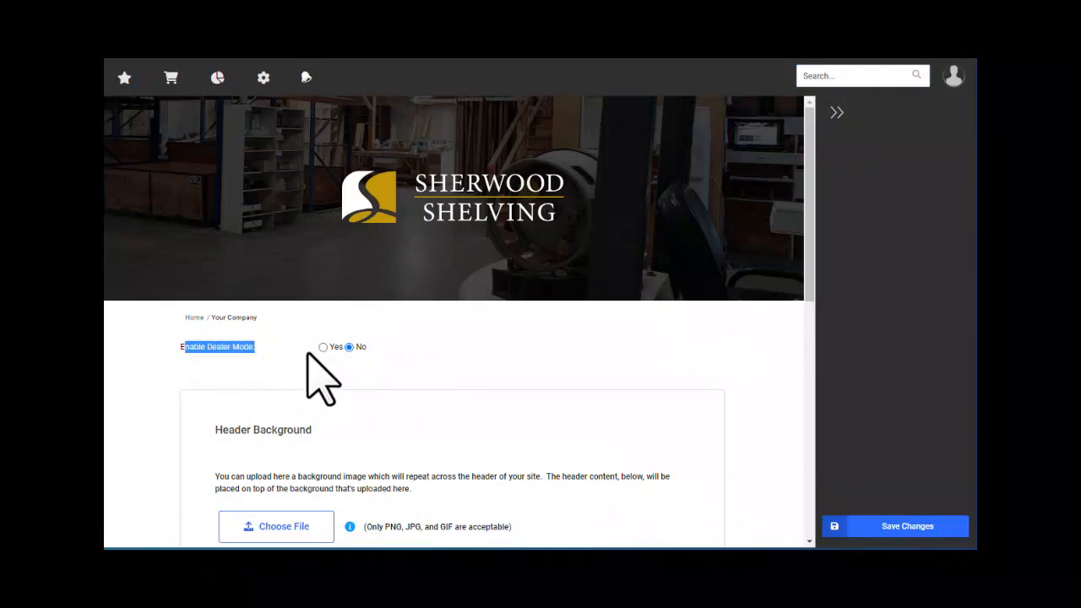
scroll(354, 359, "down", 3)
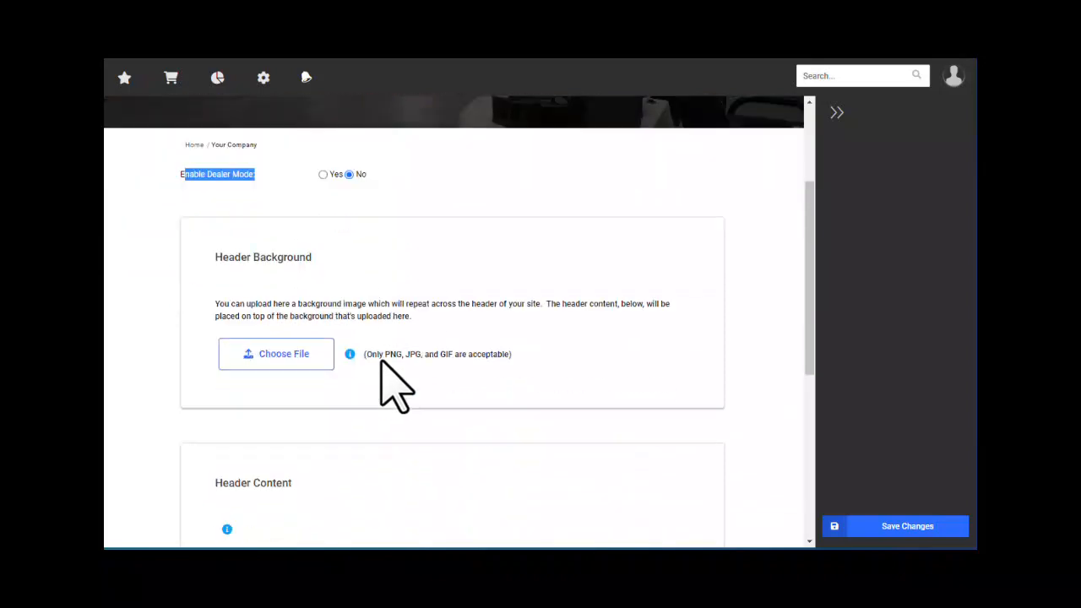
scroll(354, 279, "up", 3)
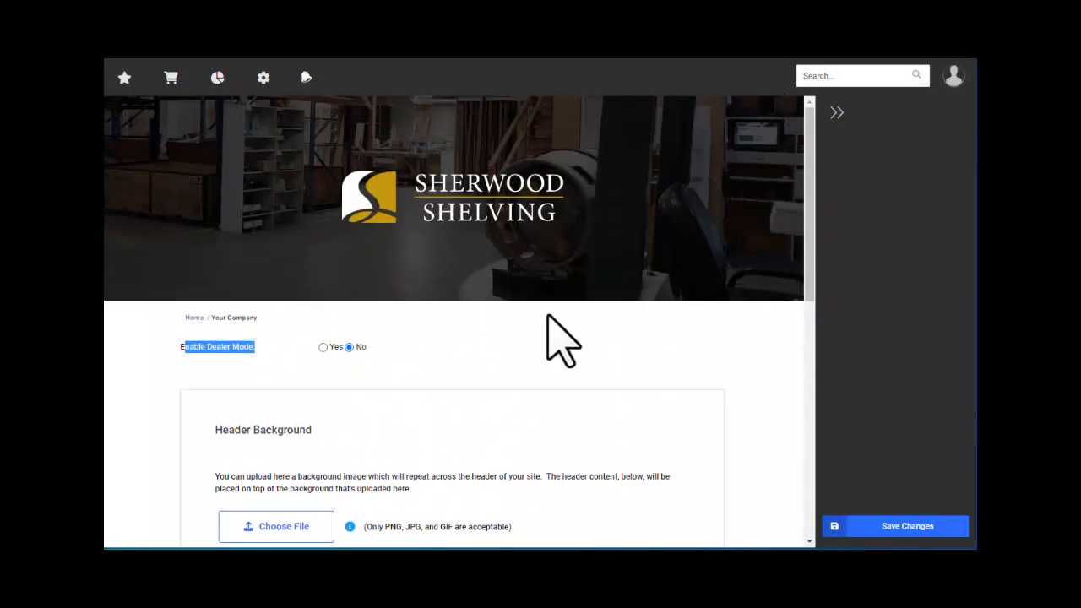
scroll(337, 507, "down", 1)
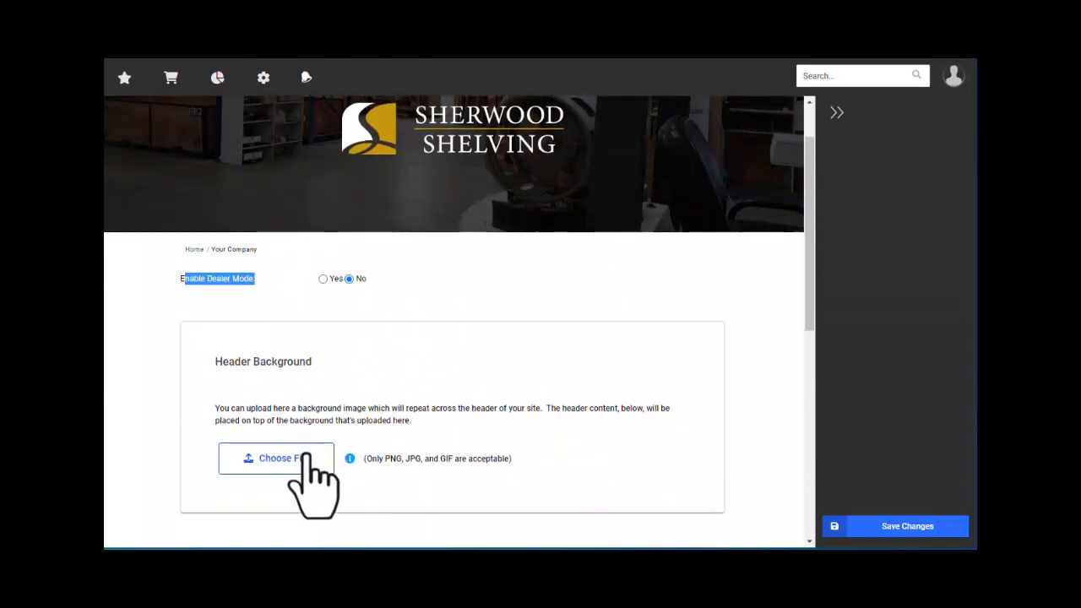
scroll(302, 456, "up", 1)
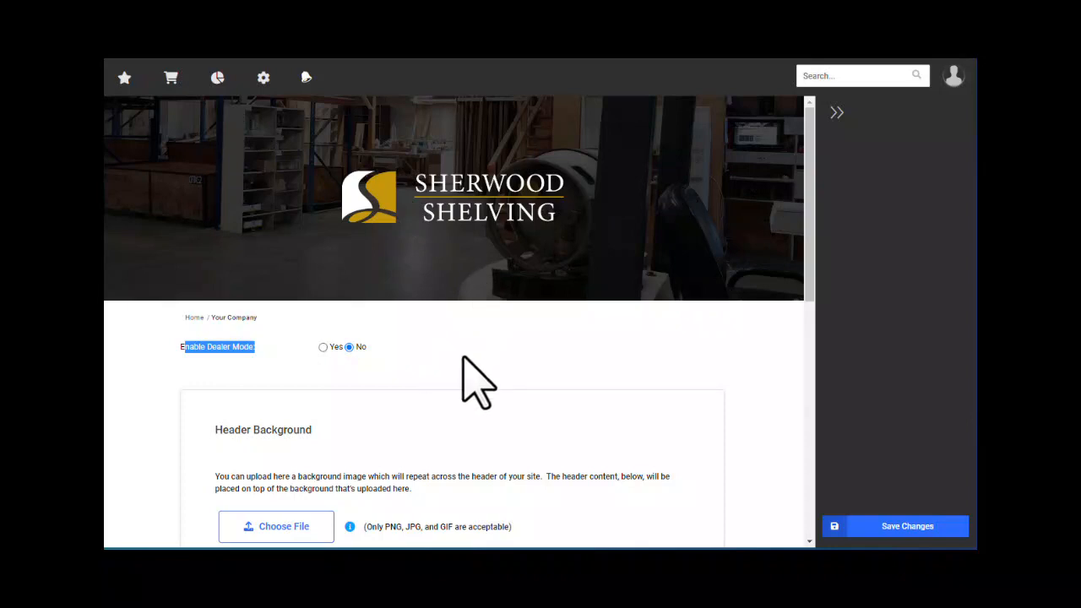
scroll(478, 382, "down", 1)
scroll(470, 347, "down", 7)
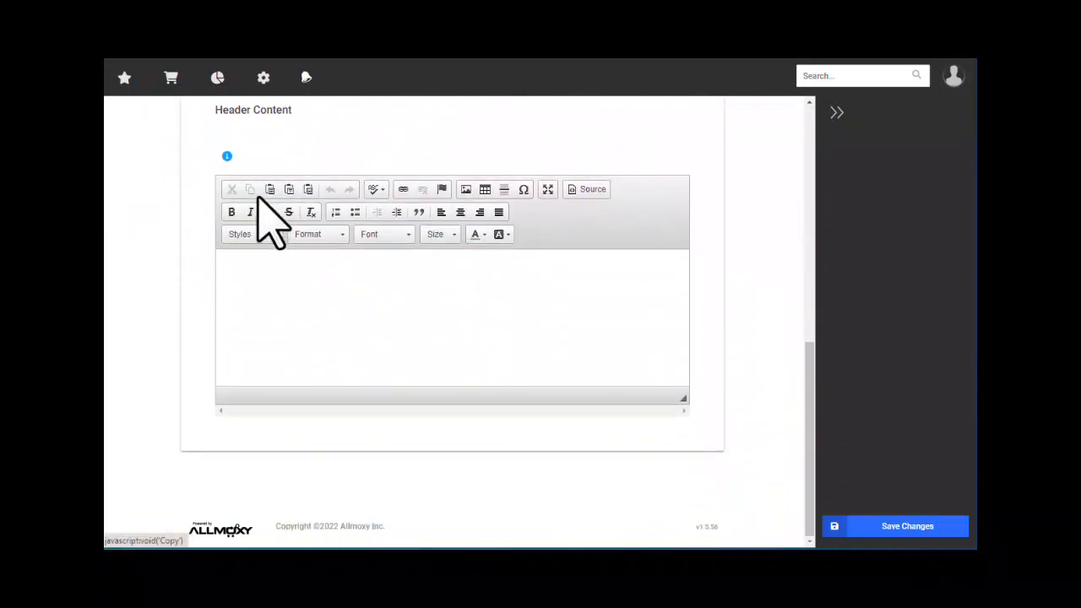
- Inspect the empty Header Content editor and scroll back to the top
left_click(280, 318)
scroll(401, 365, "up", 1)
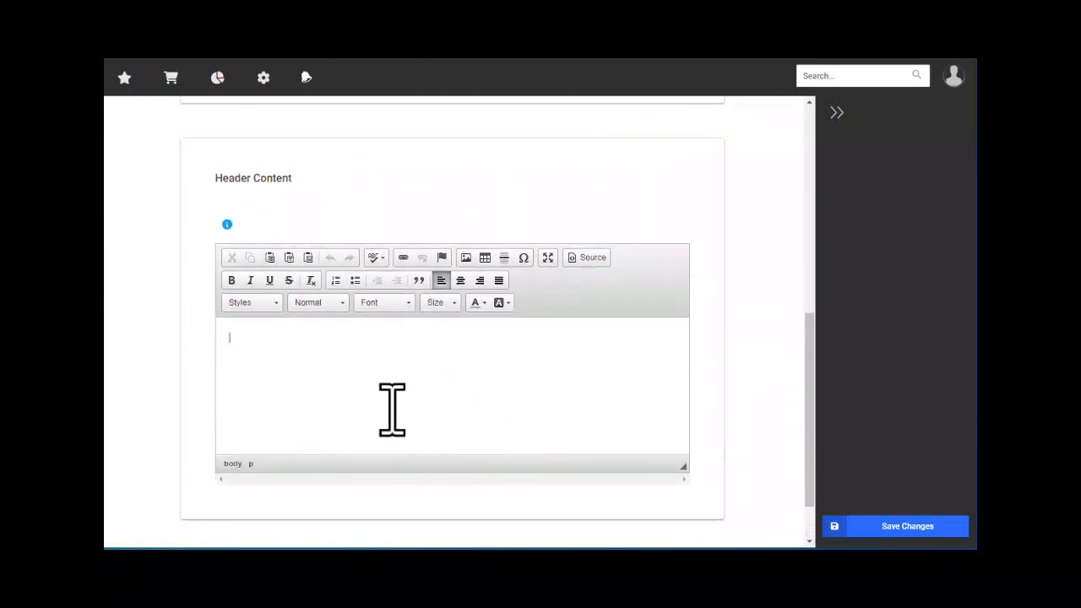
scroll(392, 409, "up", 1)
scroll(430, 439, "down", 2)
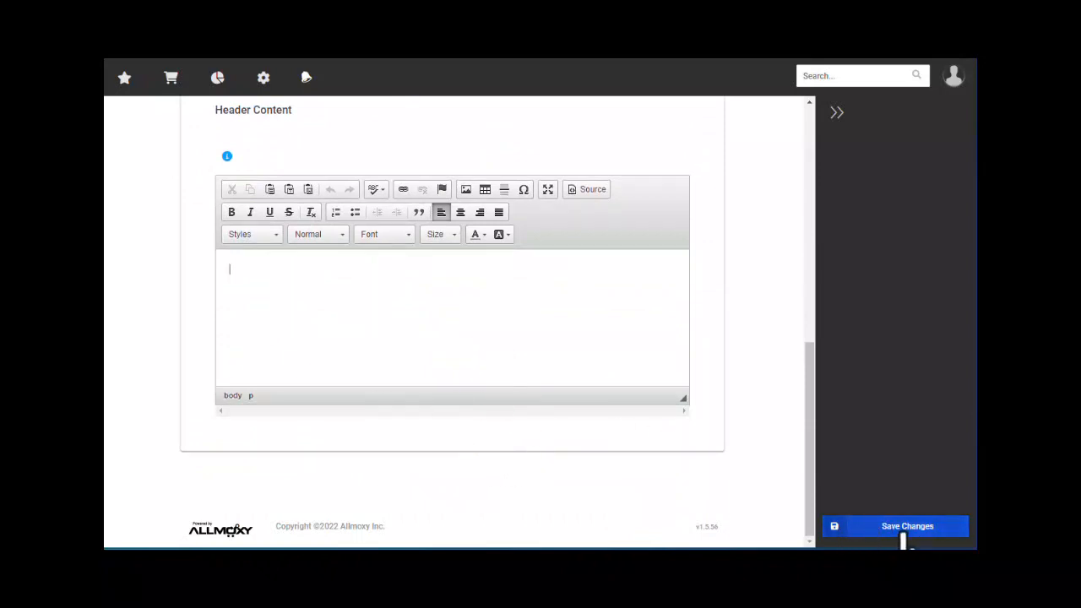
scroll(513, 357, "up", 10)
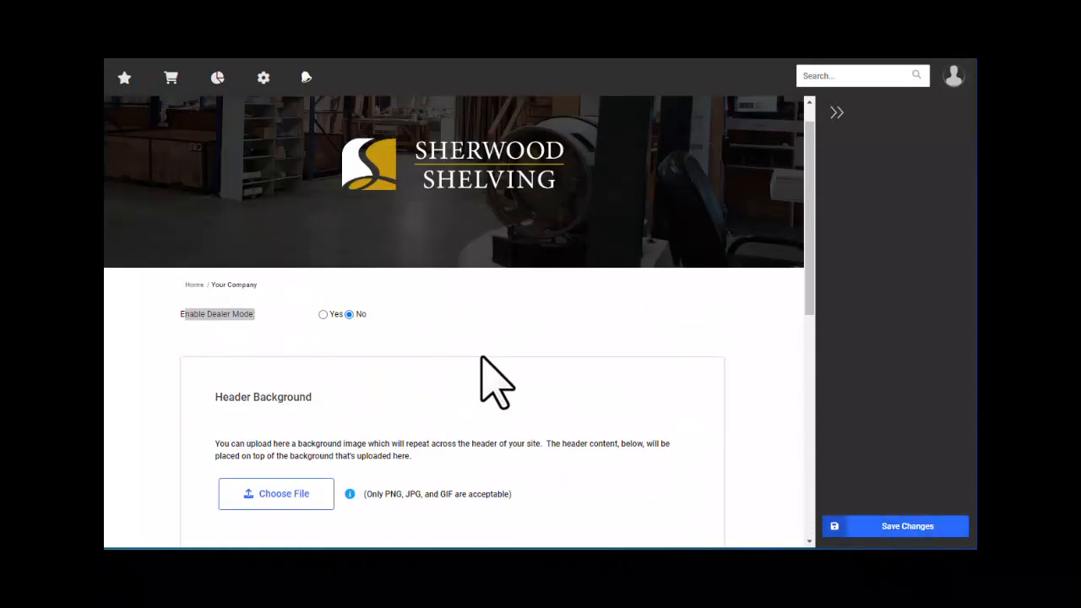
left_click(263, 78)
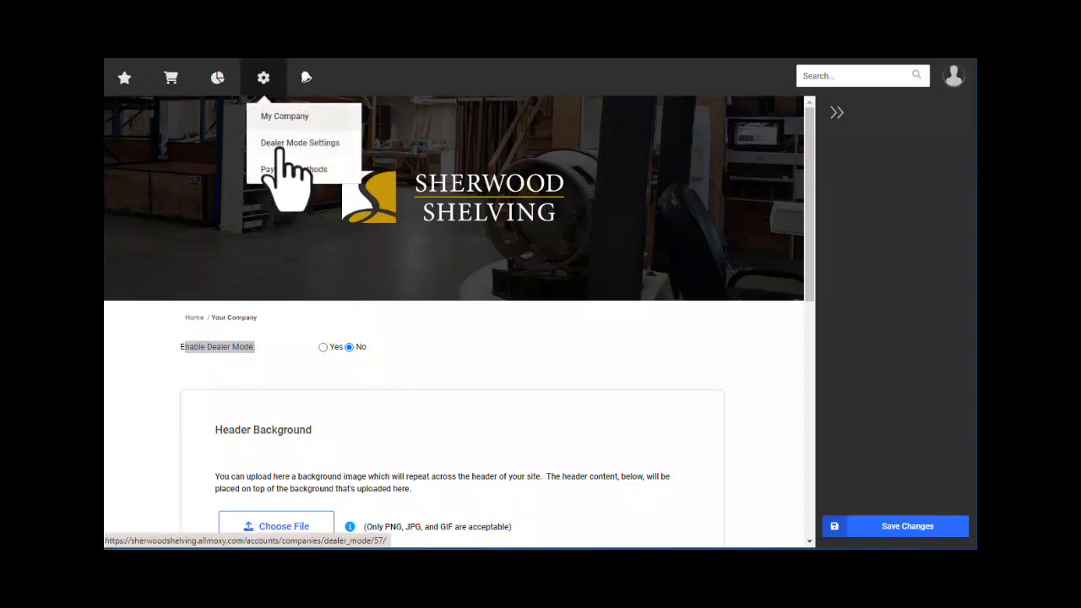
- Open Payment Methods and confirm Bank Accounts and Credit Cards are both empty
left_click(296, 173)
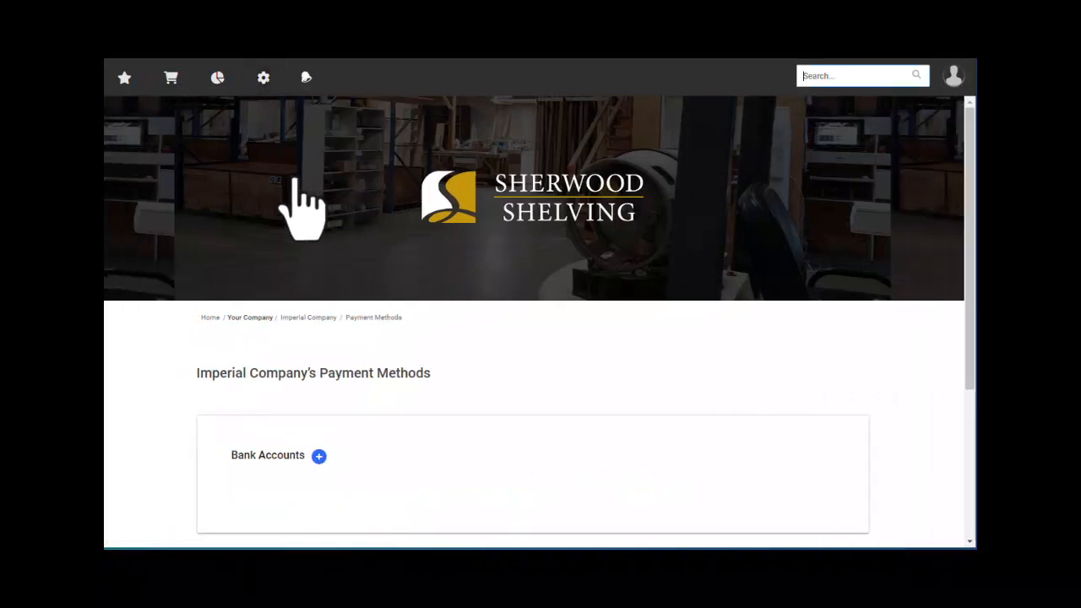
scroll(485, 374, "down", 3)
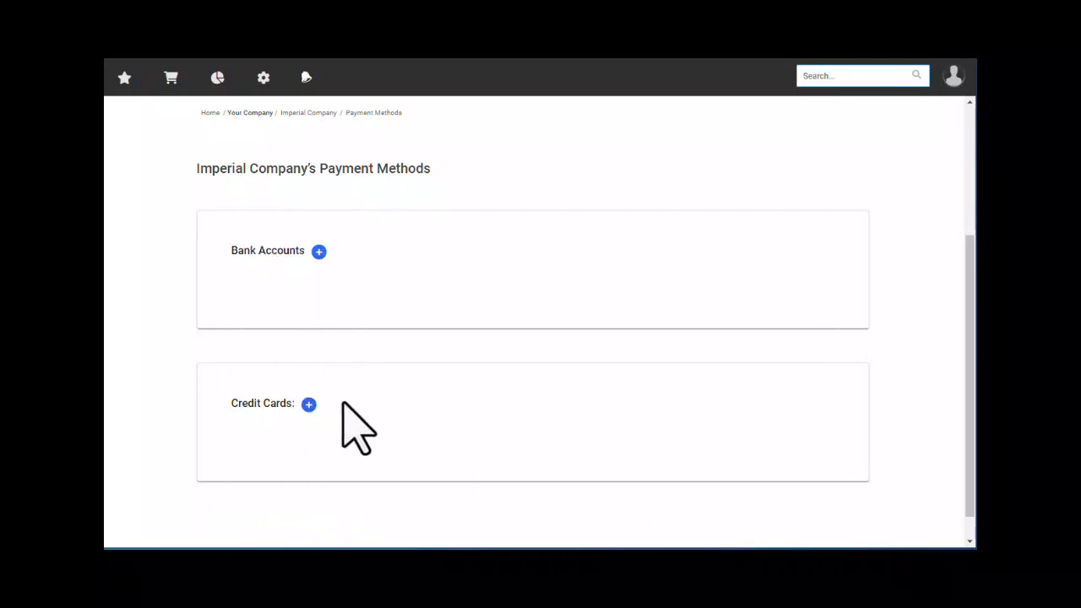
scroll(374, 422, "up", 3)
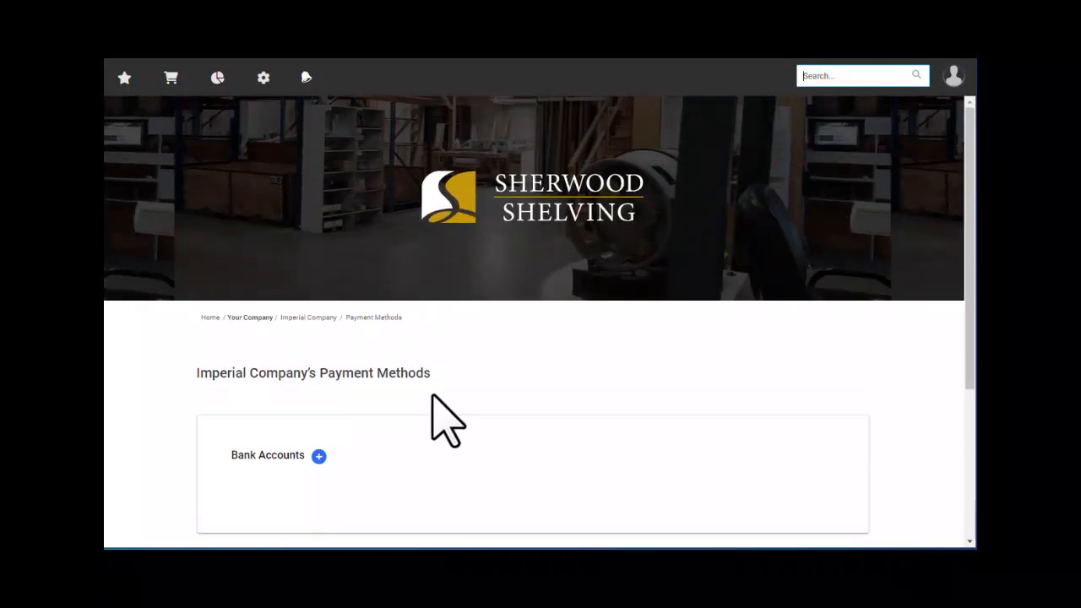
scroll(491, 369, "down", 3)
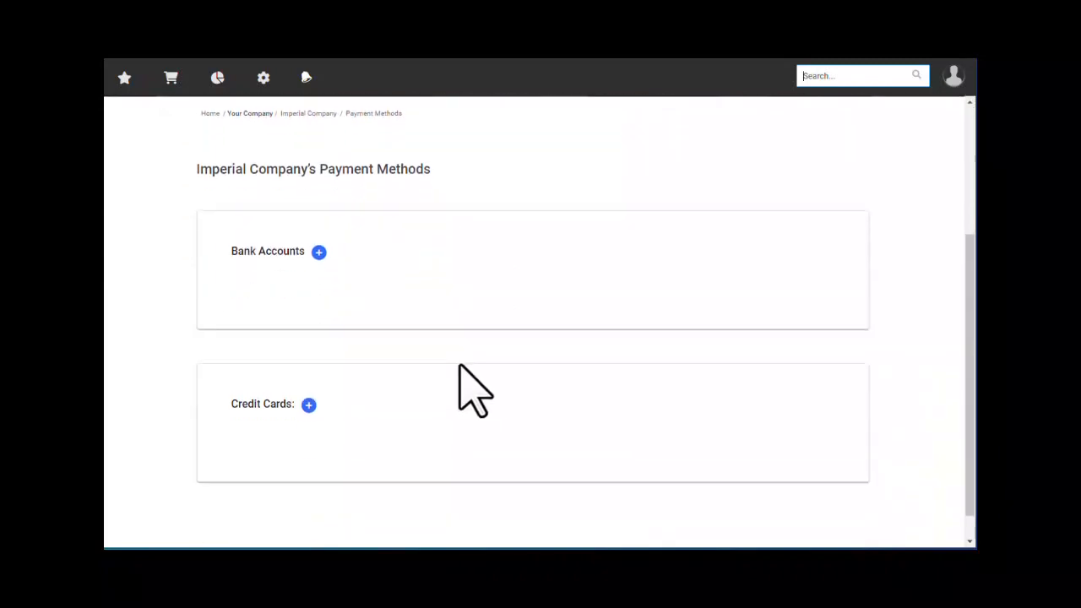
scroll(253, 293, "up", 3)
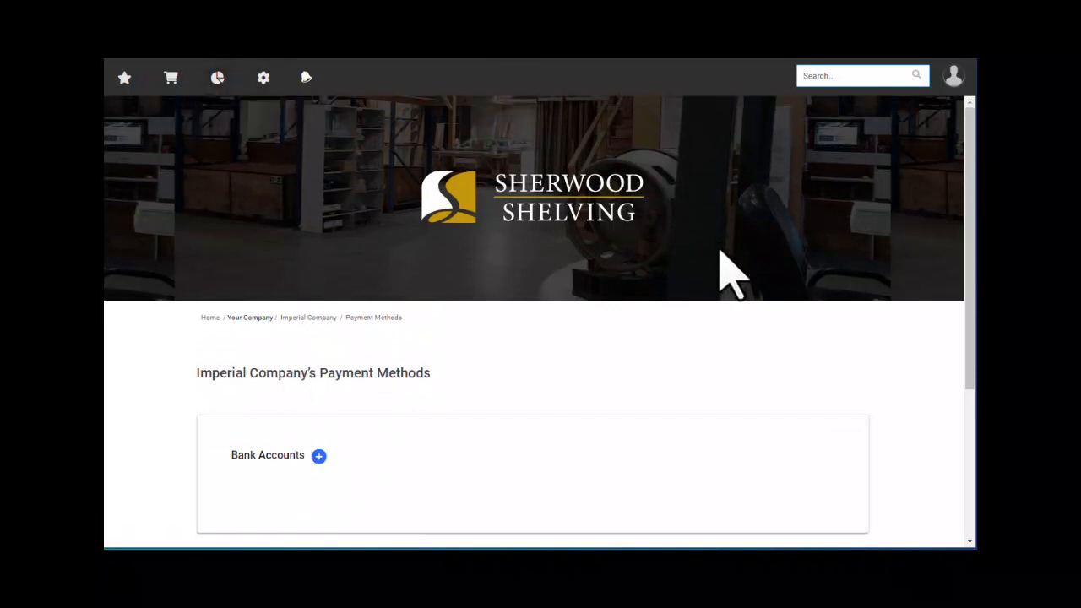
left_click(954, 78)
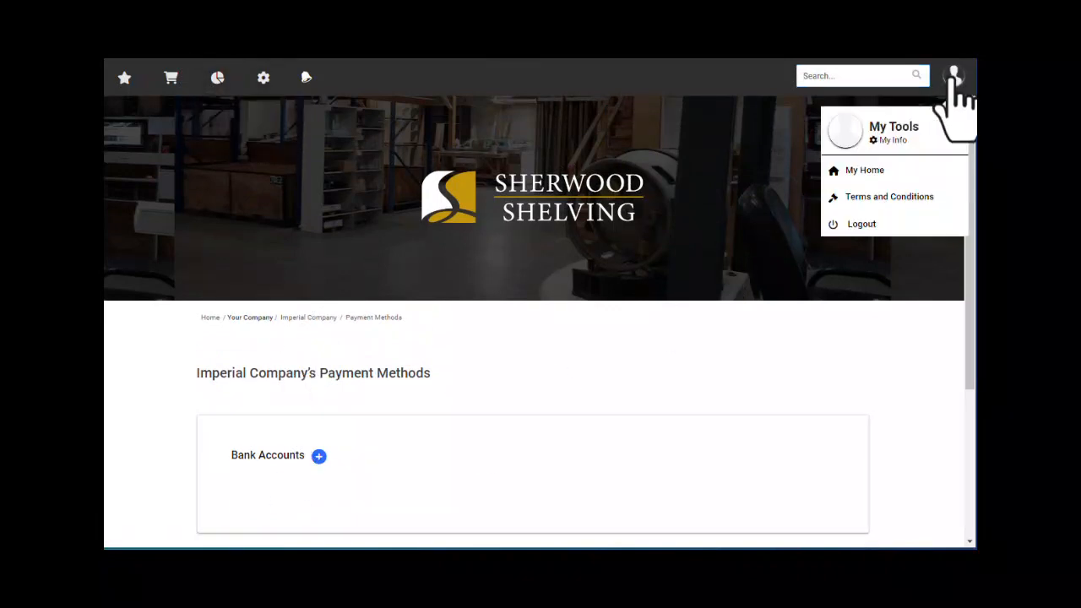
- Return to the company home page and scroll to the outstanding invoices
left_click(870, 177)
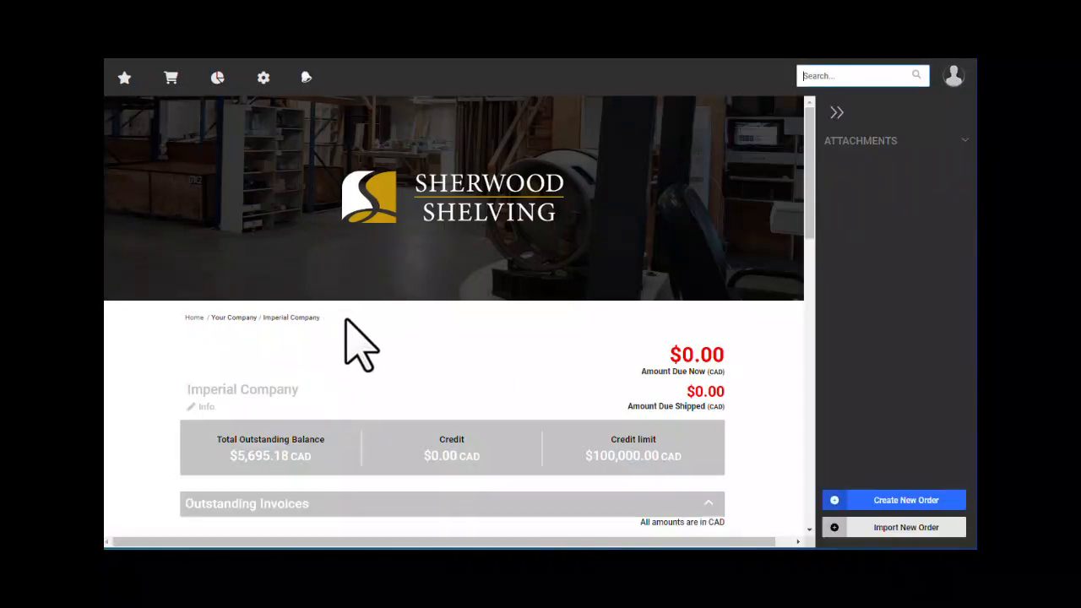
scroll(345, 317, "down", 3)
scroll(247, 337, "down", 3)
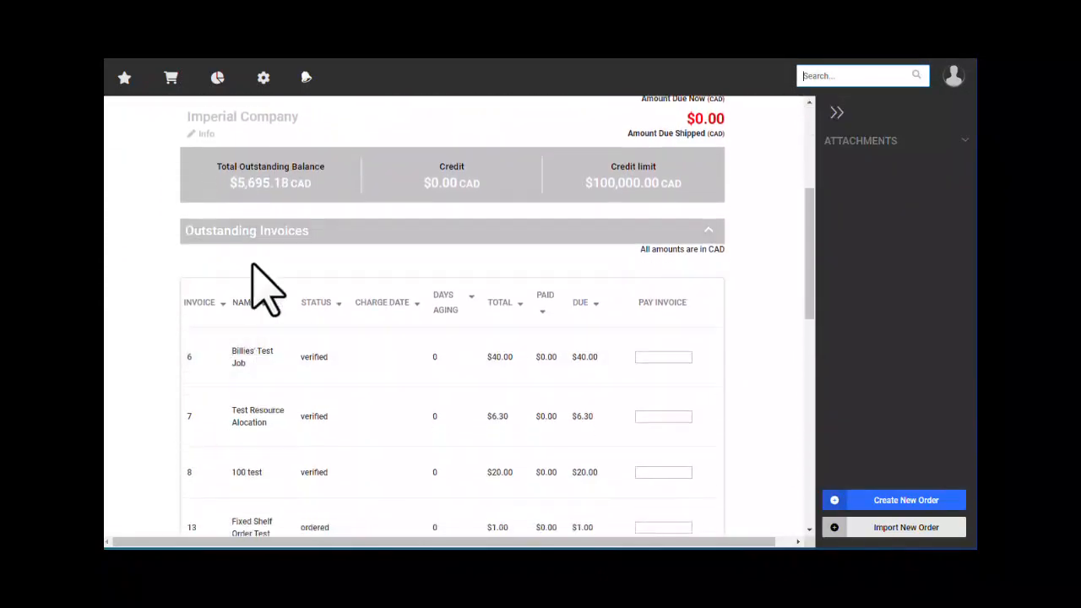
scroll(460, 409, "down", 1)
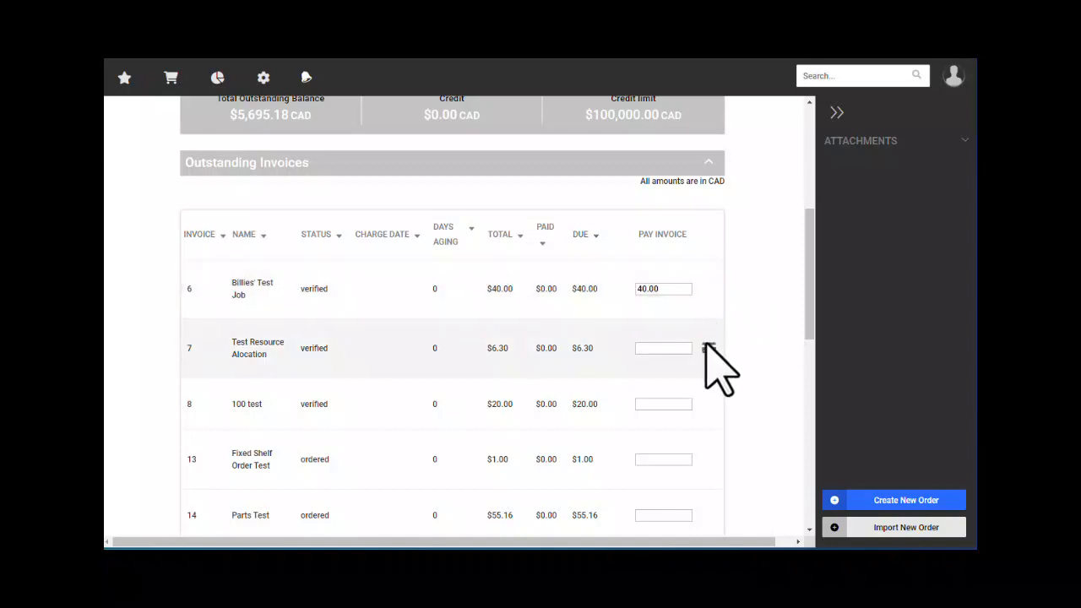
- Pay invoices 6, 7, 8 and 13 in full ($67.30) and continue to payment
left_click(708, 348)
left_click(709, 404)
left_click(708, 459)
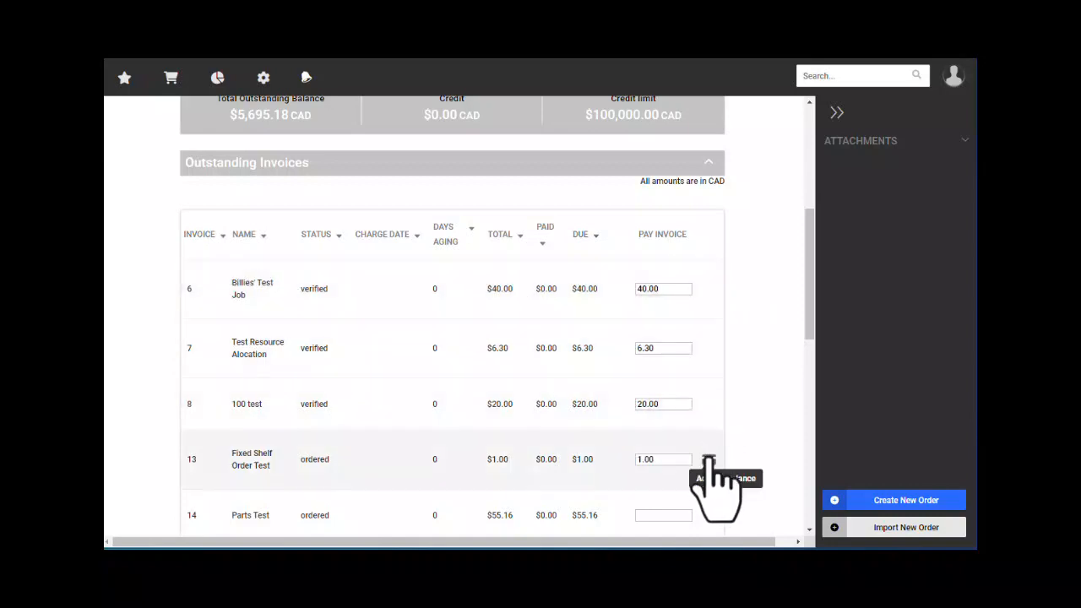
scroll(680, 355, "down", 5)
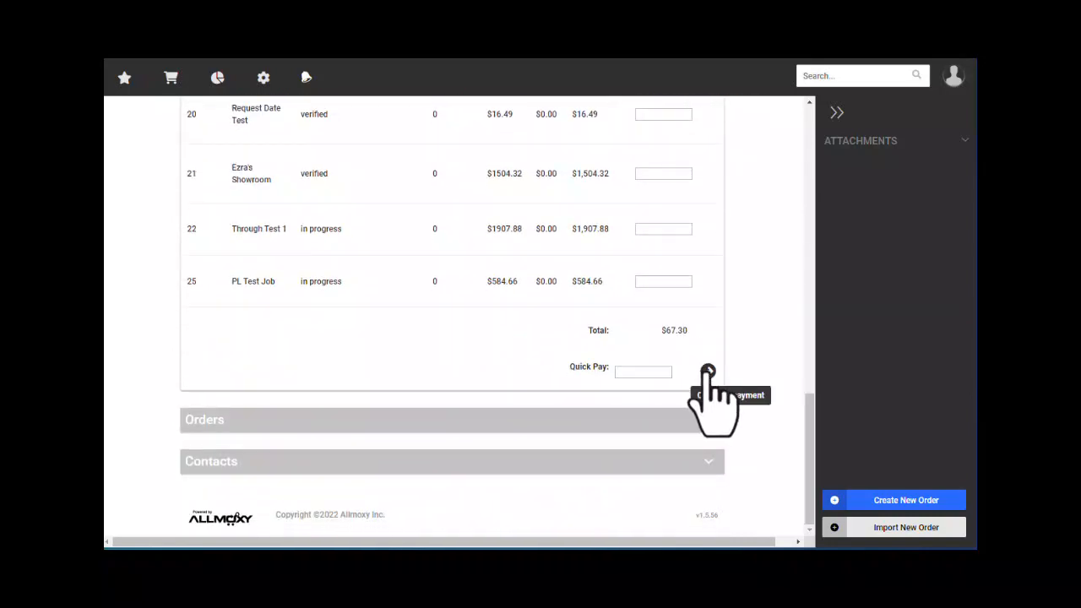
left_click(707, 372)
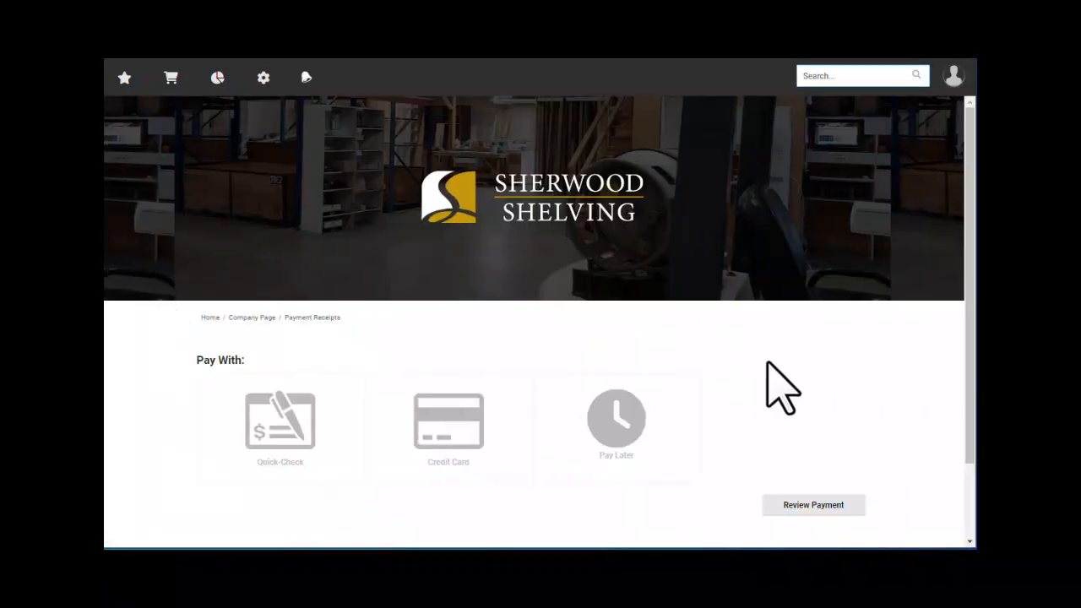
- Choose Credit Card to pay the four selected invoices totalling $67.30
scroll(747, 354, "down", 1)
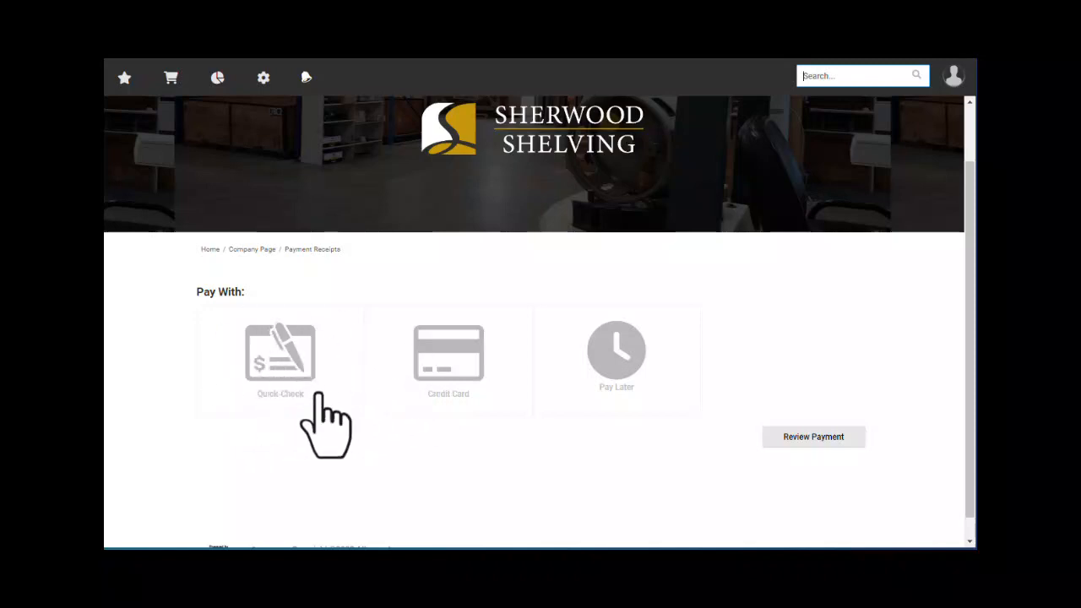
scroll(465, 480, "down", 1)
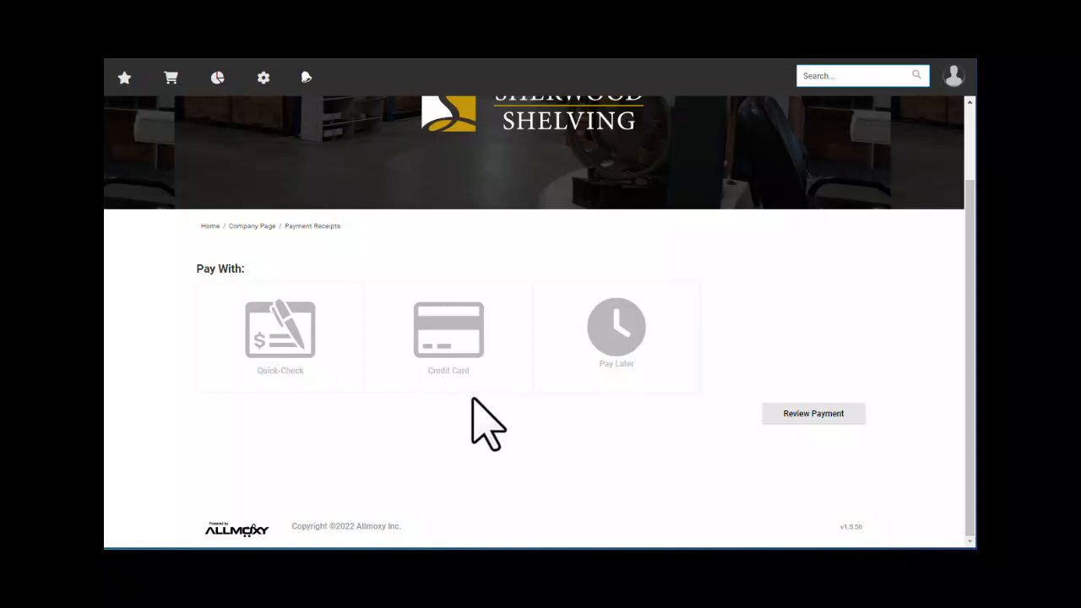
left_click(460, 346)
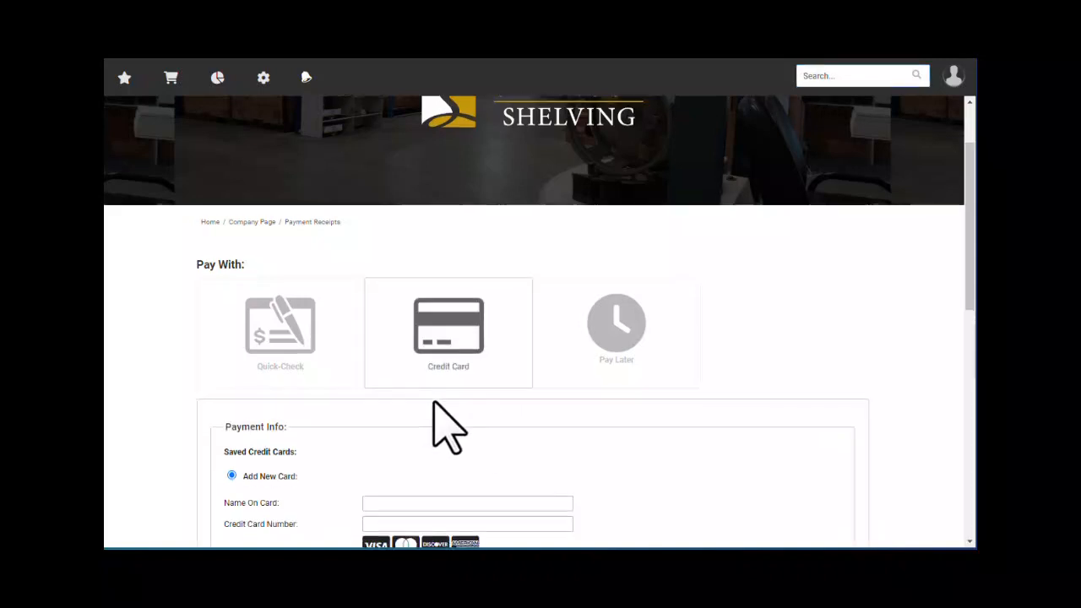
- Try Review Payment with blank card details, then dismiss the missing name, card number and CVV2 warnings
scroll(405, 396, "down", 3)
scroll(427, 386, "down", 2)
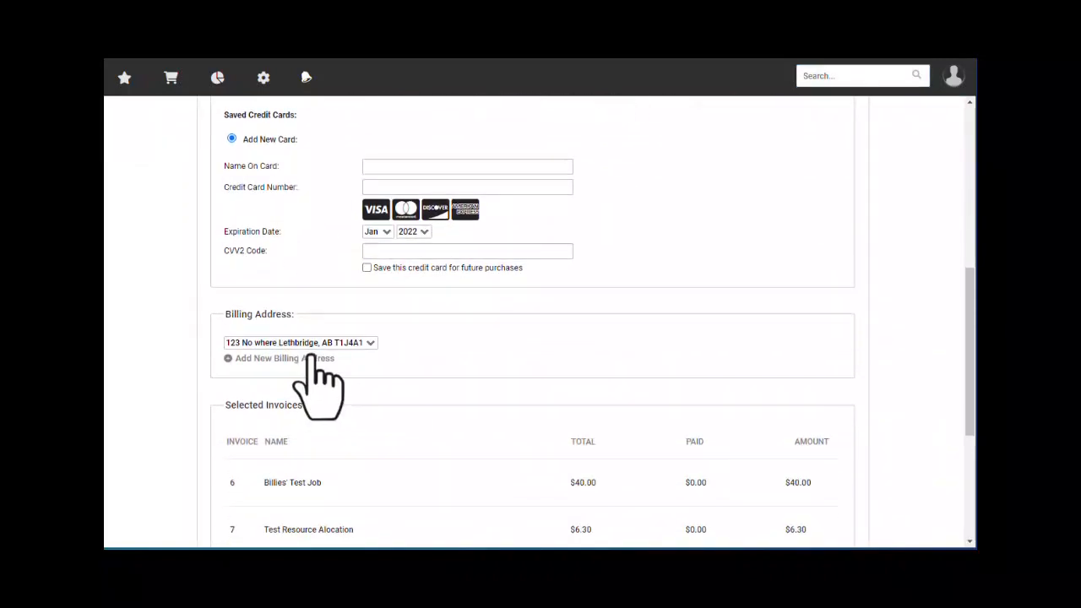
scroll(321, 367, "down", 2)
scroll(684, 444, "down", 2)
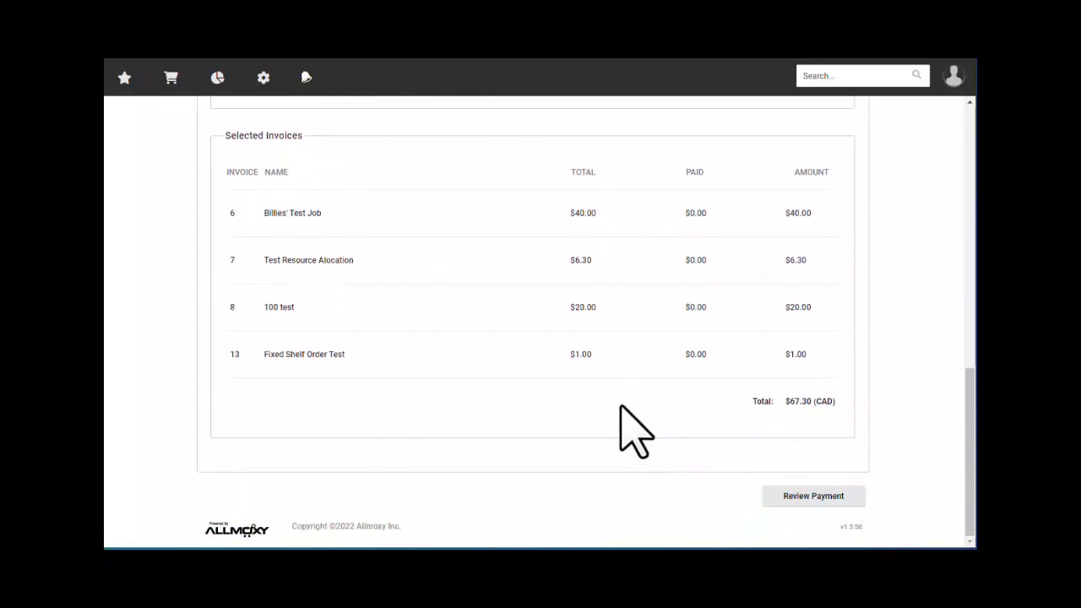
left_click(800, 499)
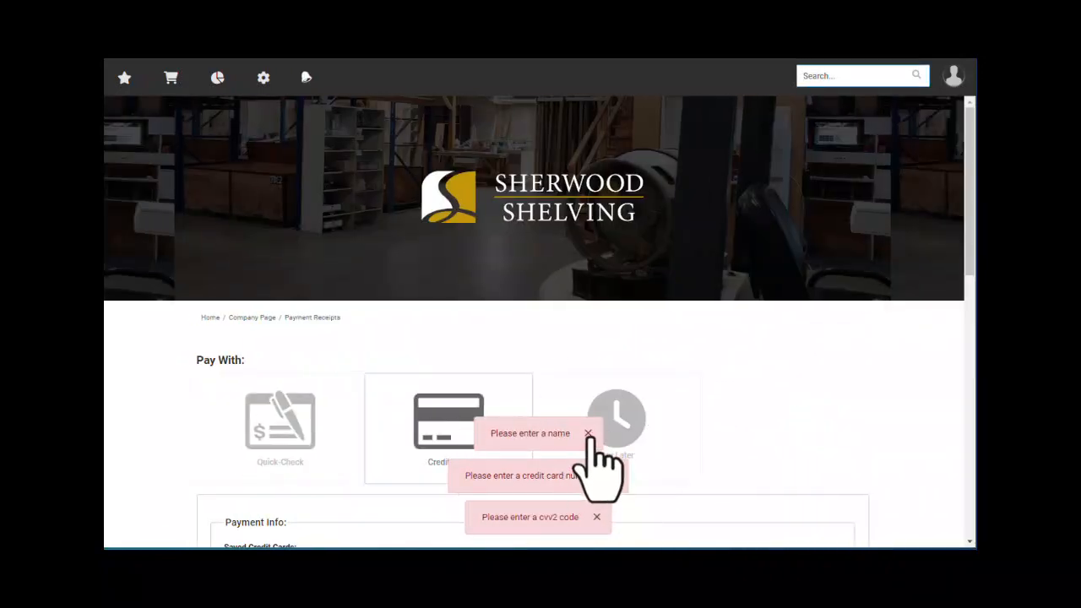
left_click(589, 434)
left_click(614, 476)
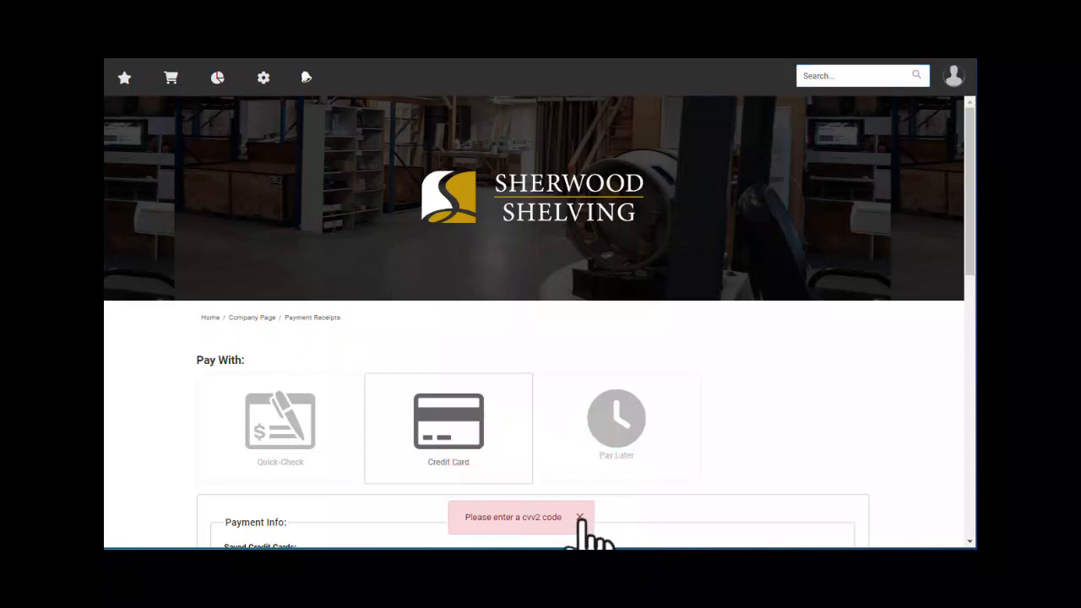
left_click(580, 517)
scroll(476, 380, "down", 6)
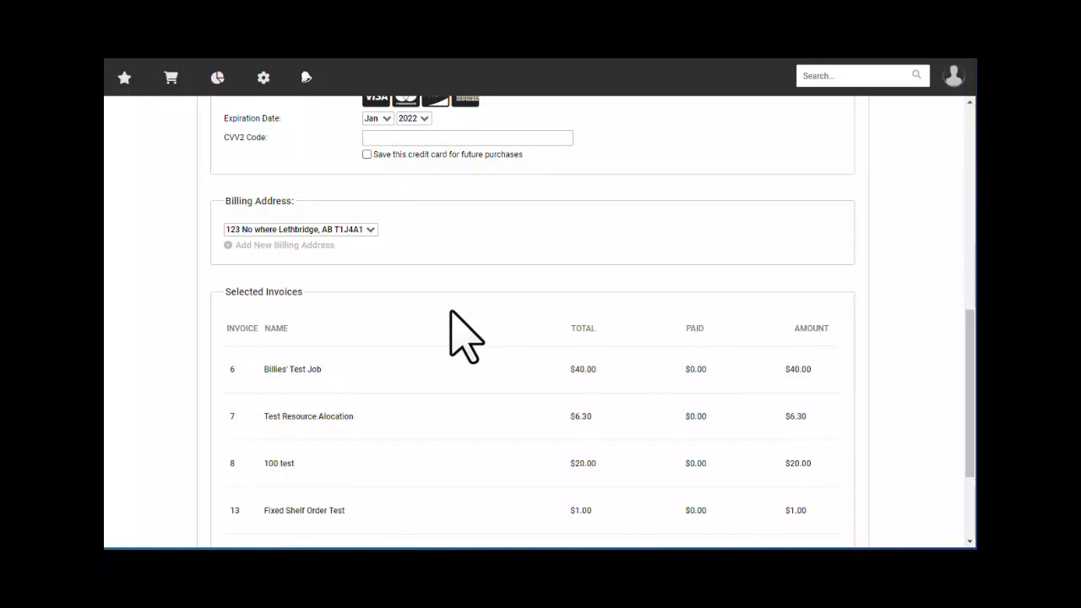
scroll(469, 338, "up", 4)
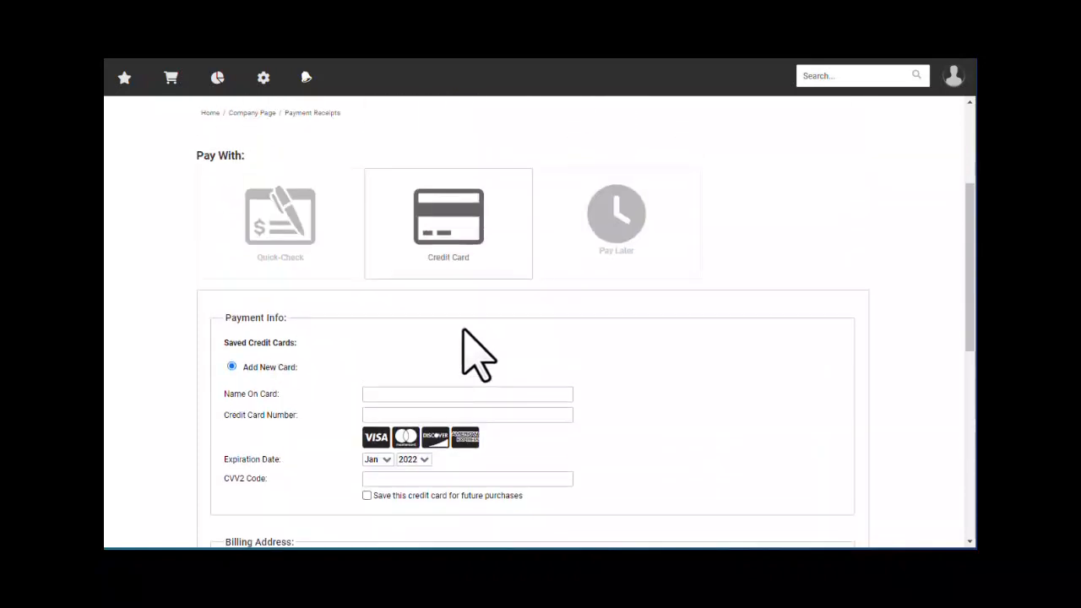
scroll(463, 330, "up", 3)
scroll(405, 337, "up", 1)
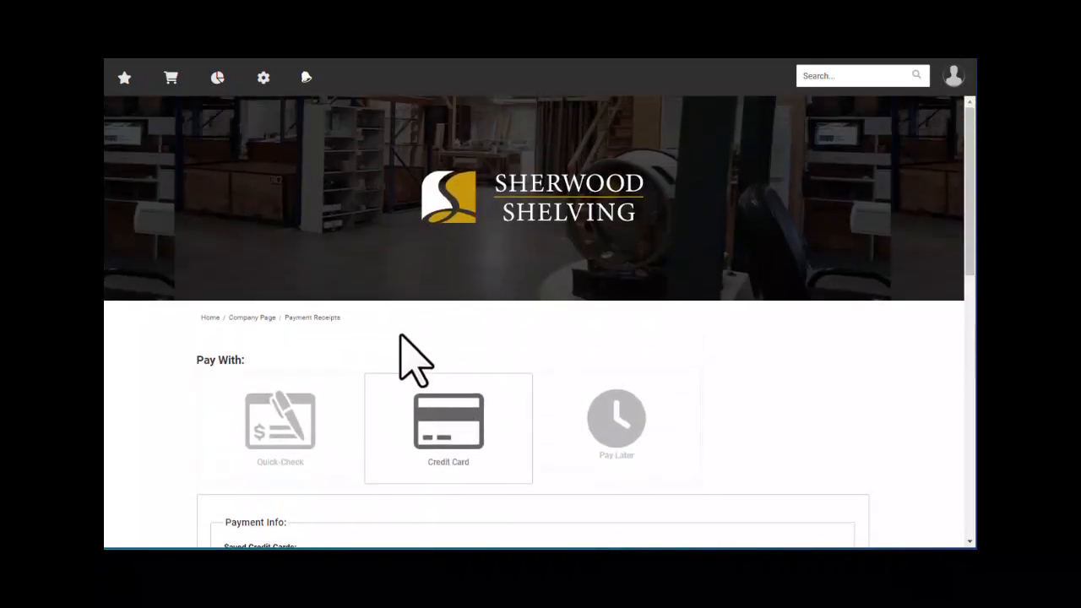
- Go back to Imperial Company's home page and bring outstanding invoices 6 and 7 into view
left_click(209, 319)
scroll(411, 371, "down", 1)
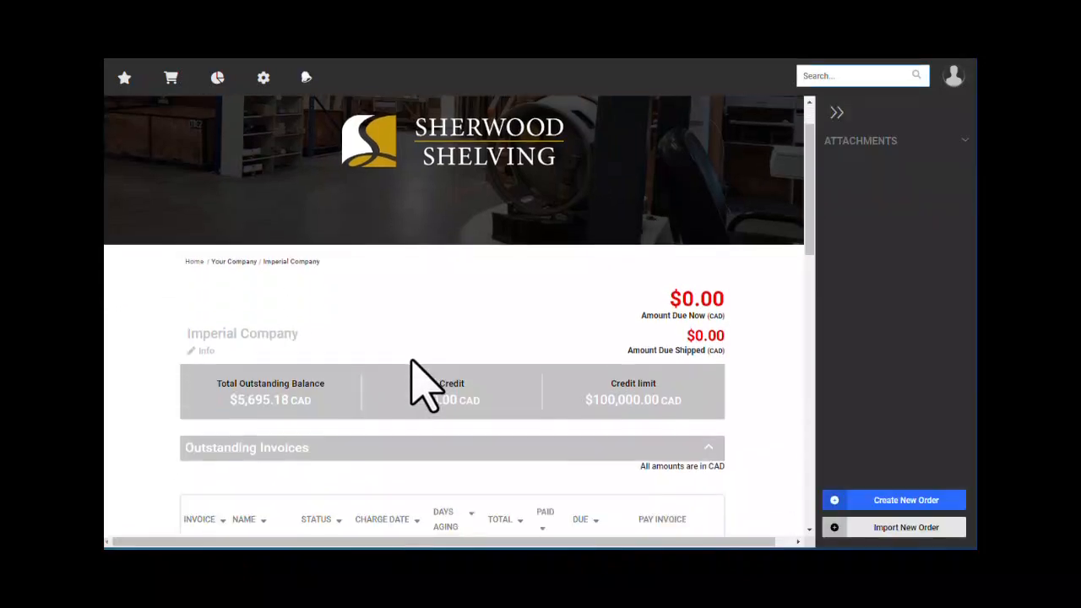
scroll(414, 372, "down", 1)
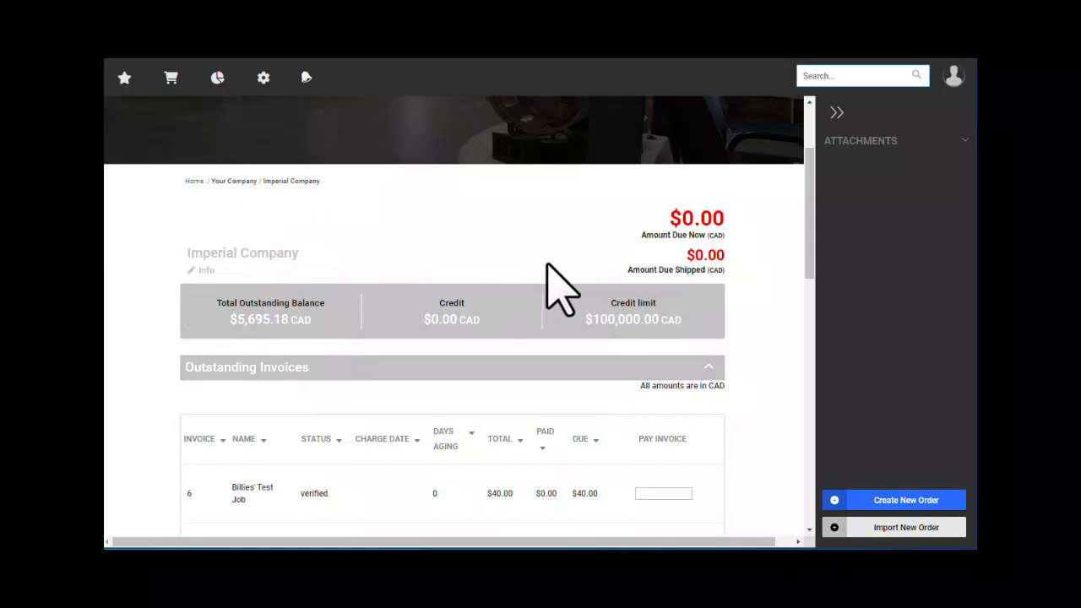
scroll(722, 389, "down", 1)
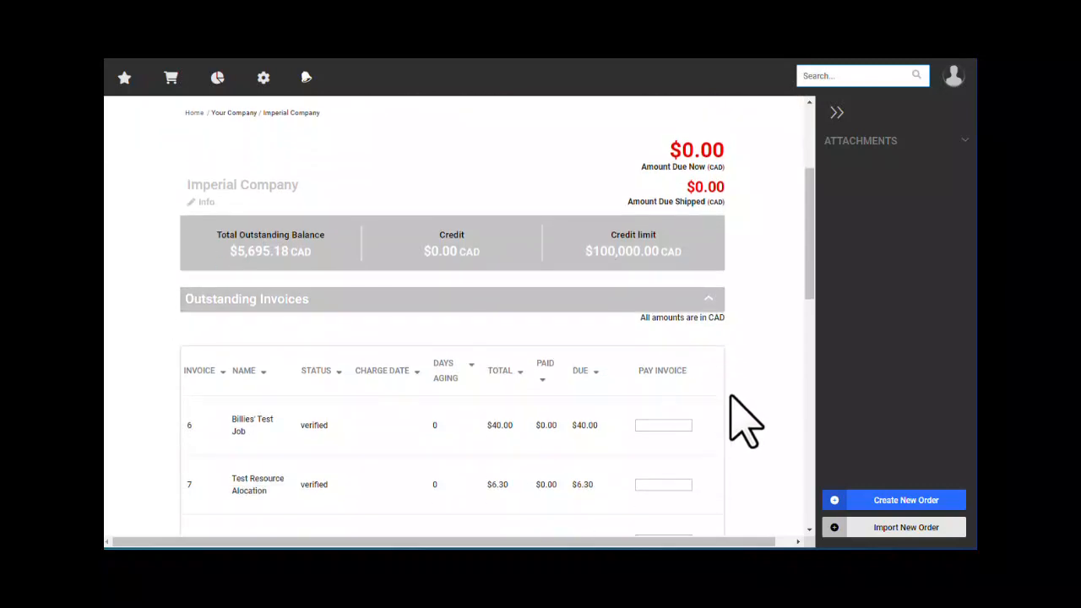